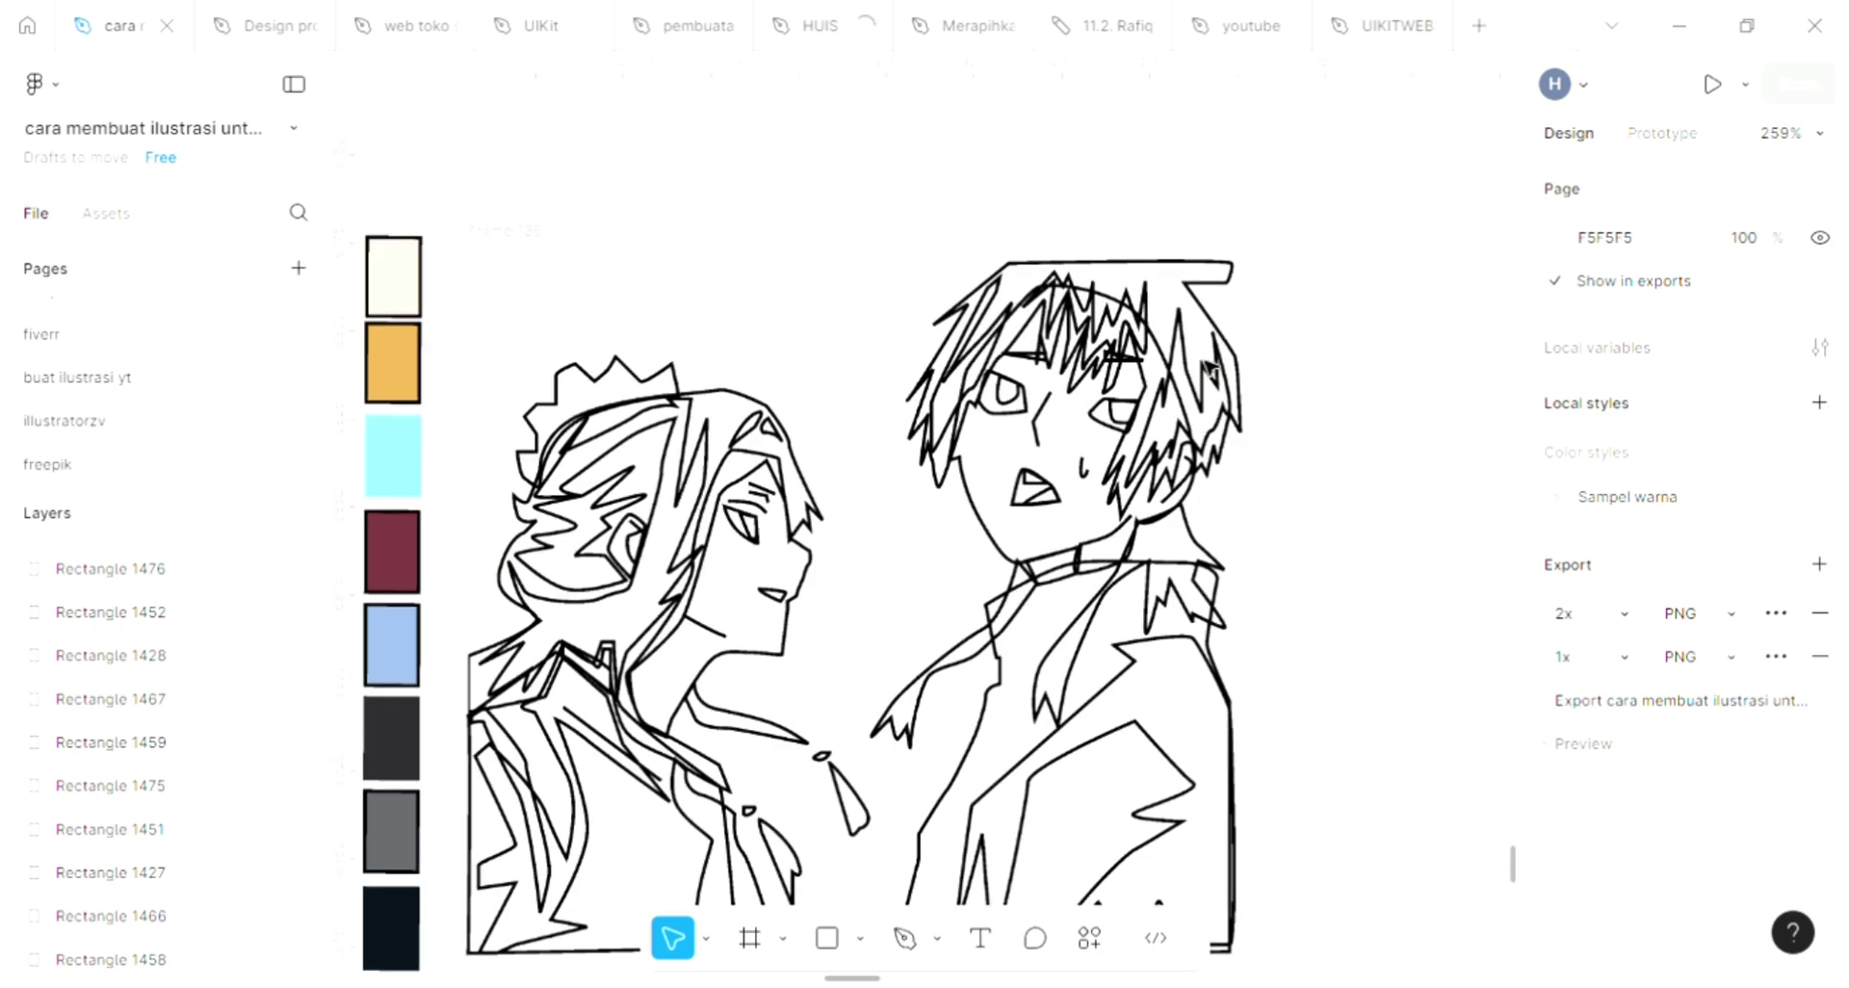
Add a D9D9D9 fill to the man's hair outline and send it to the back of the frame
{"action": "left_click", "coordinate": [1244, 393]}
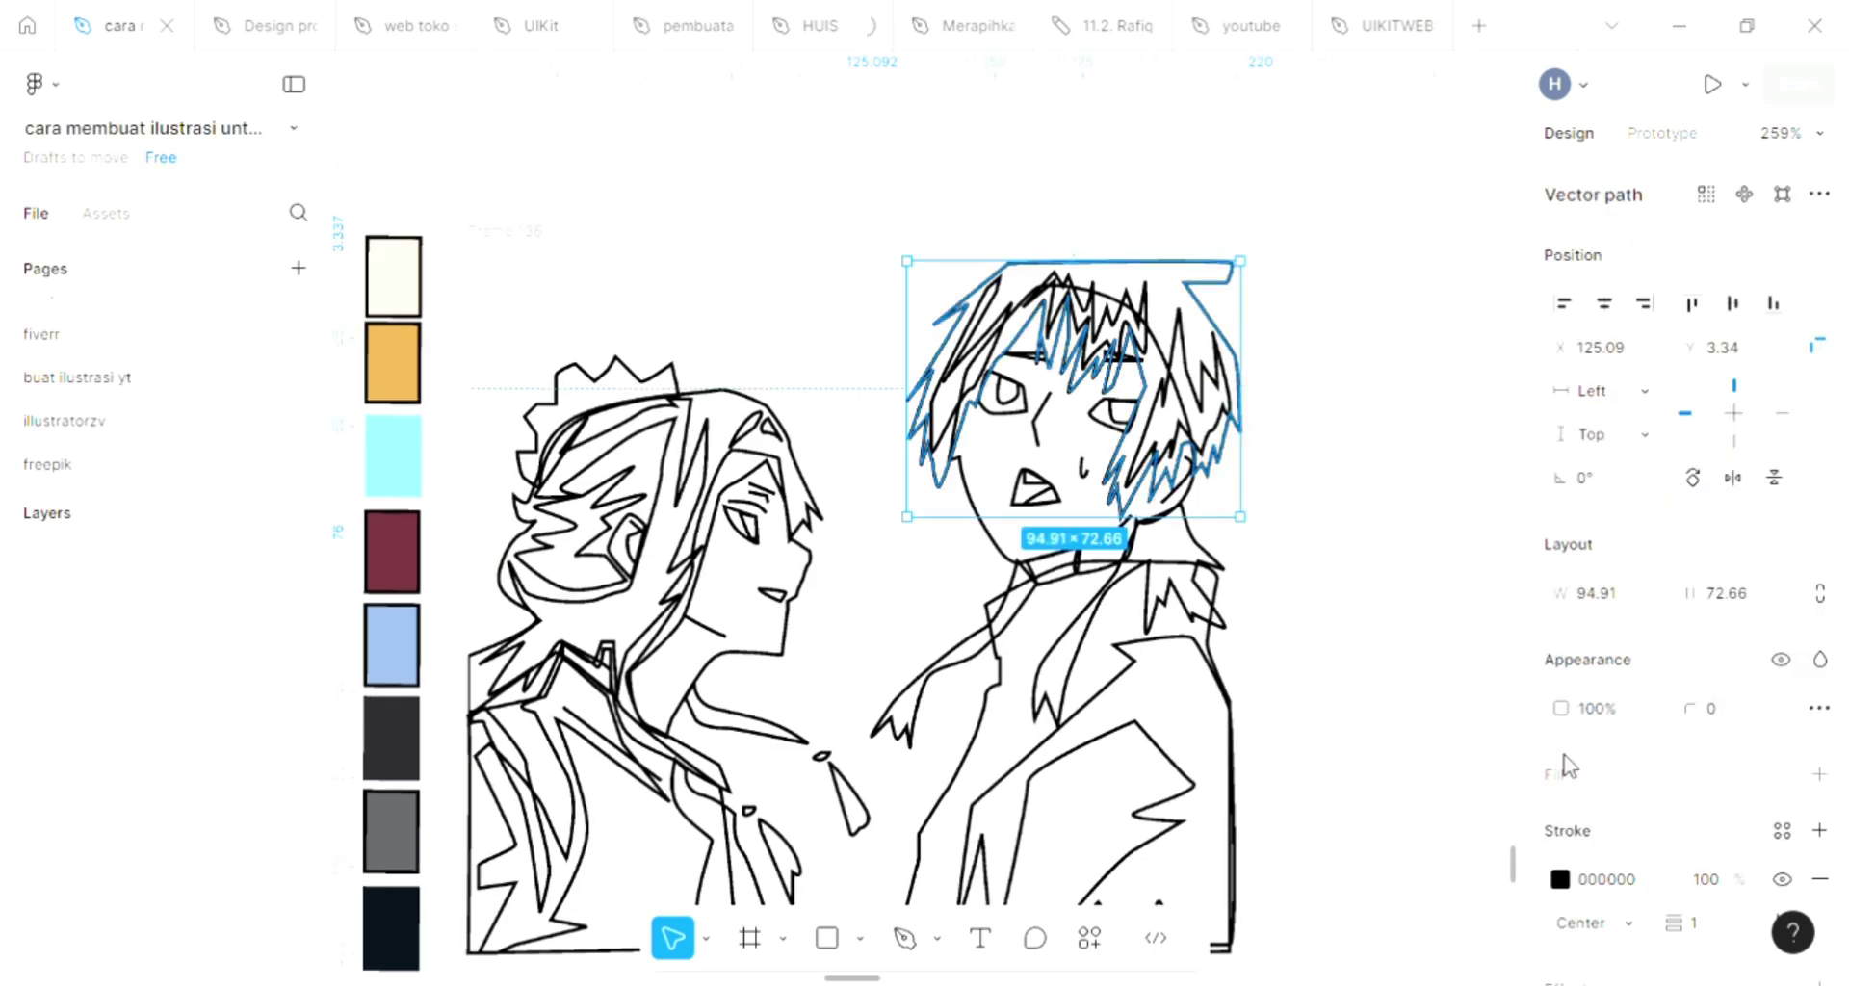
{"action": "scroll", "coordinate": [1029, 633], "scroll_direction": "right", "scroll_amount": 2}
{"action": "scroll", "coordinate": [1028, 633], "scroll_direction": "down", "scroll_amount": 1}
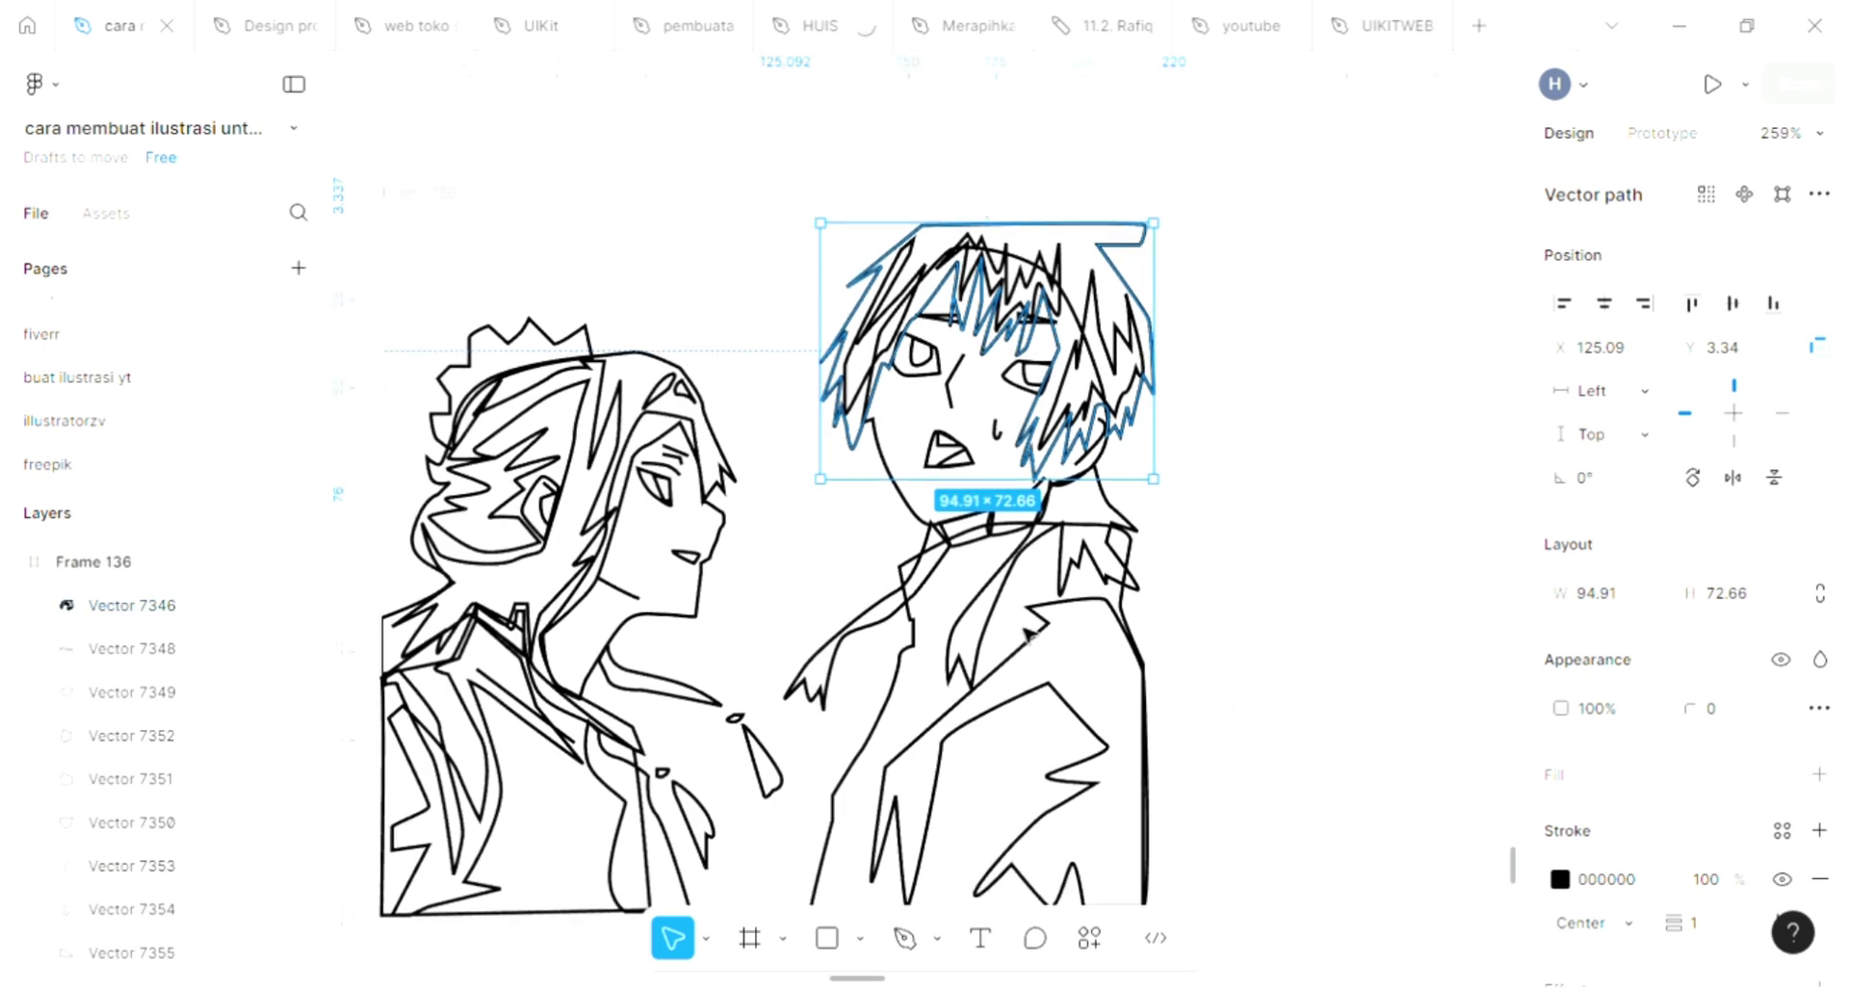
{"action": "left_click", "coordinate": [1819, 774]}
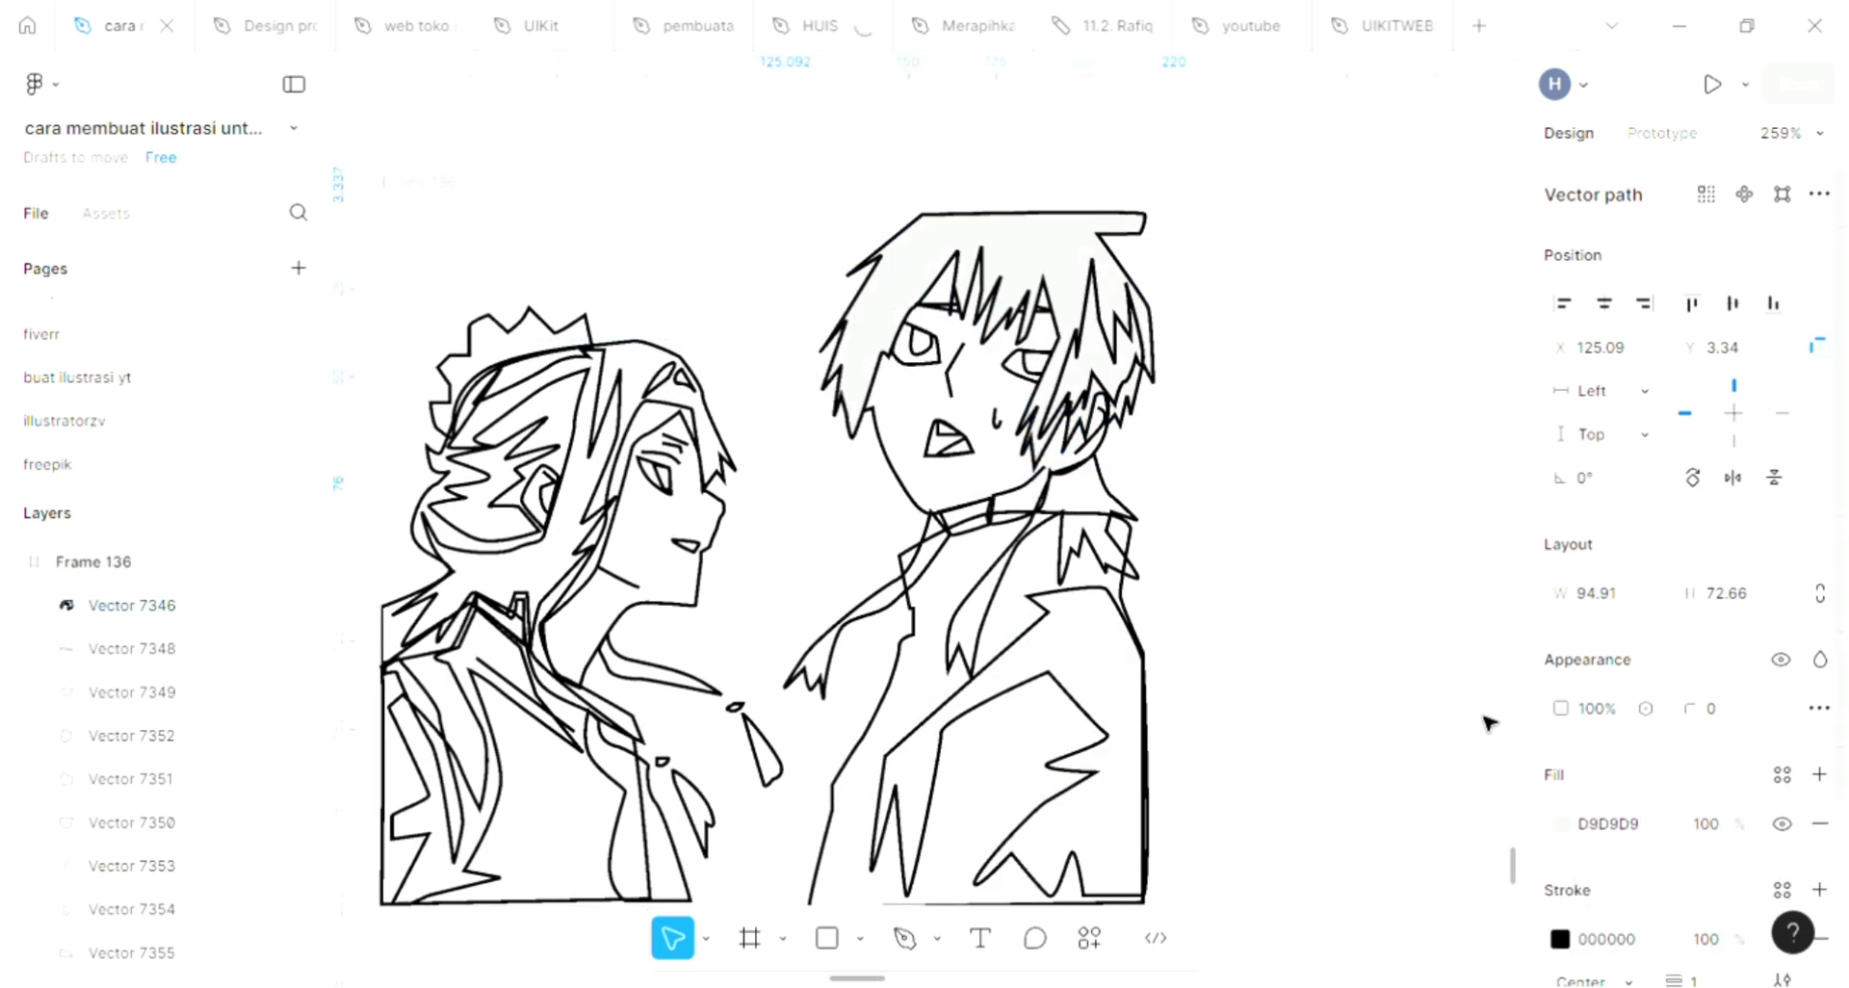
{"action": "key", "text": "["}
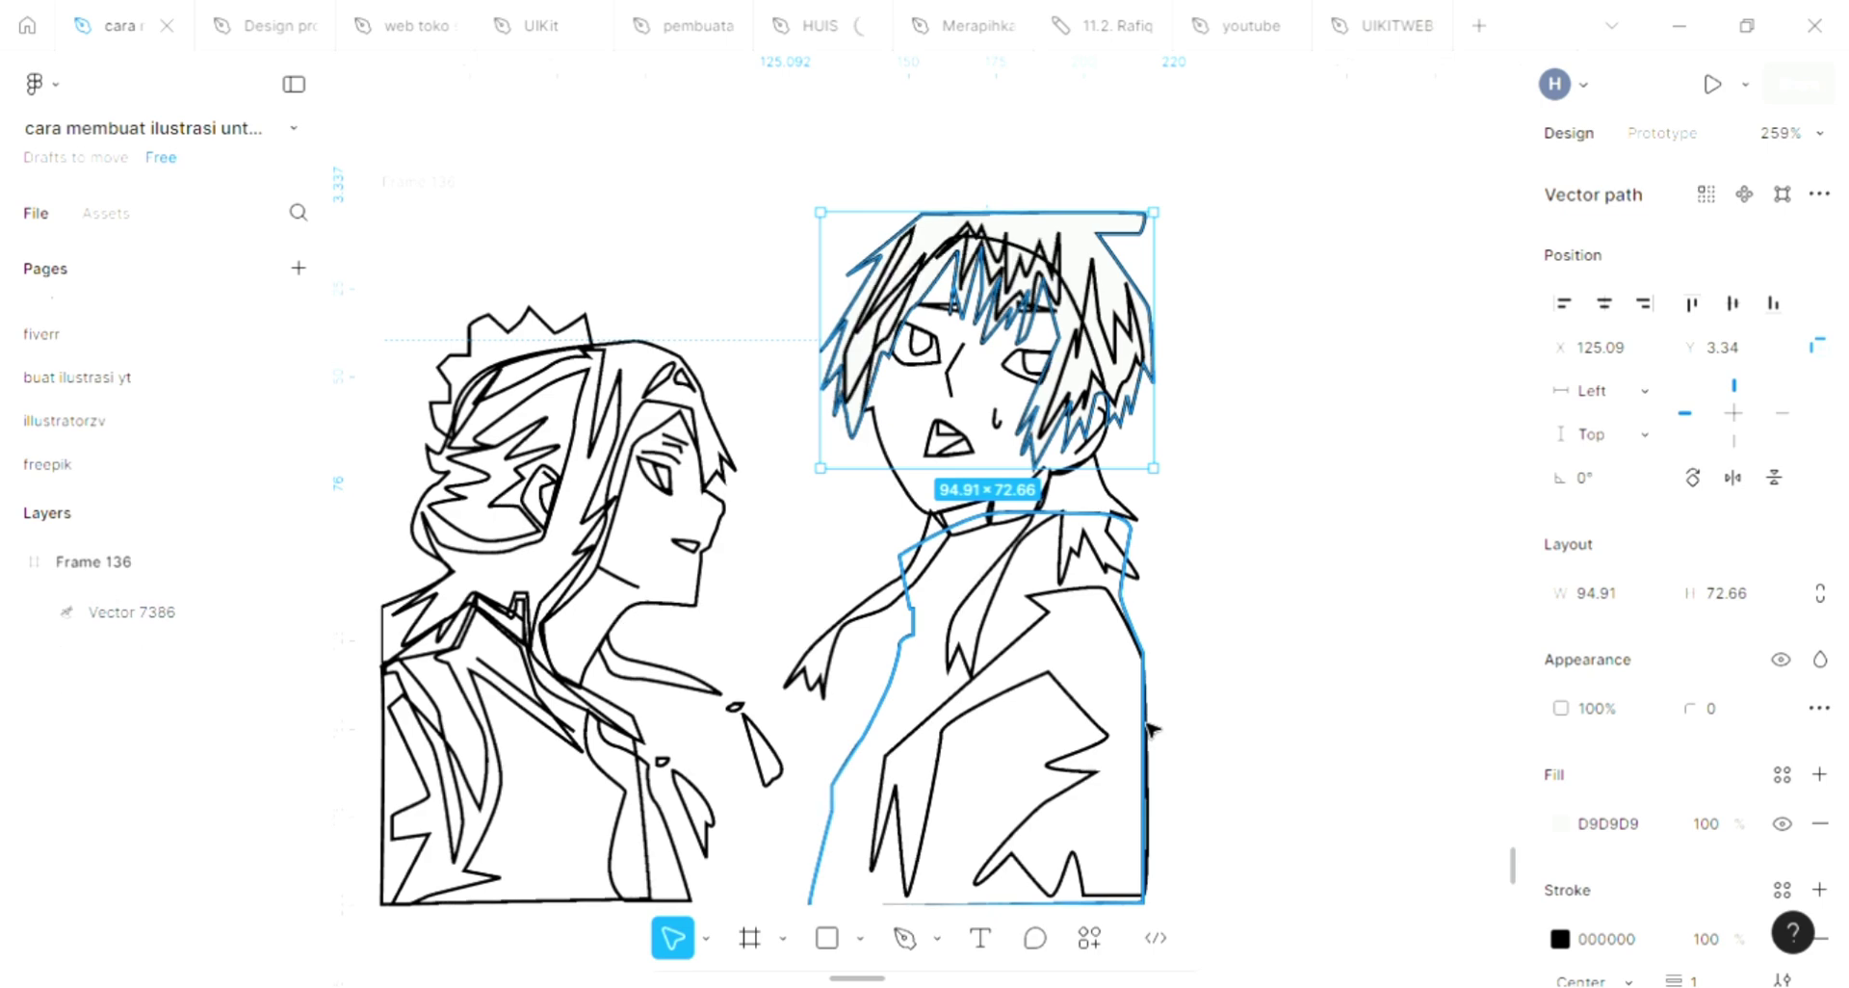
Give the two side hair shading shapes and the fringe shading a D9D9D9 fill overlaid with black at 20% opacity
{"action": "scroll", "coordinate": [1045, 414], "scroll_direction": "up", "scroll_amount": 3}
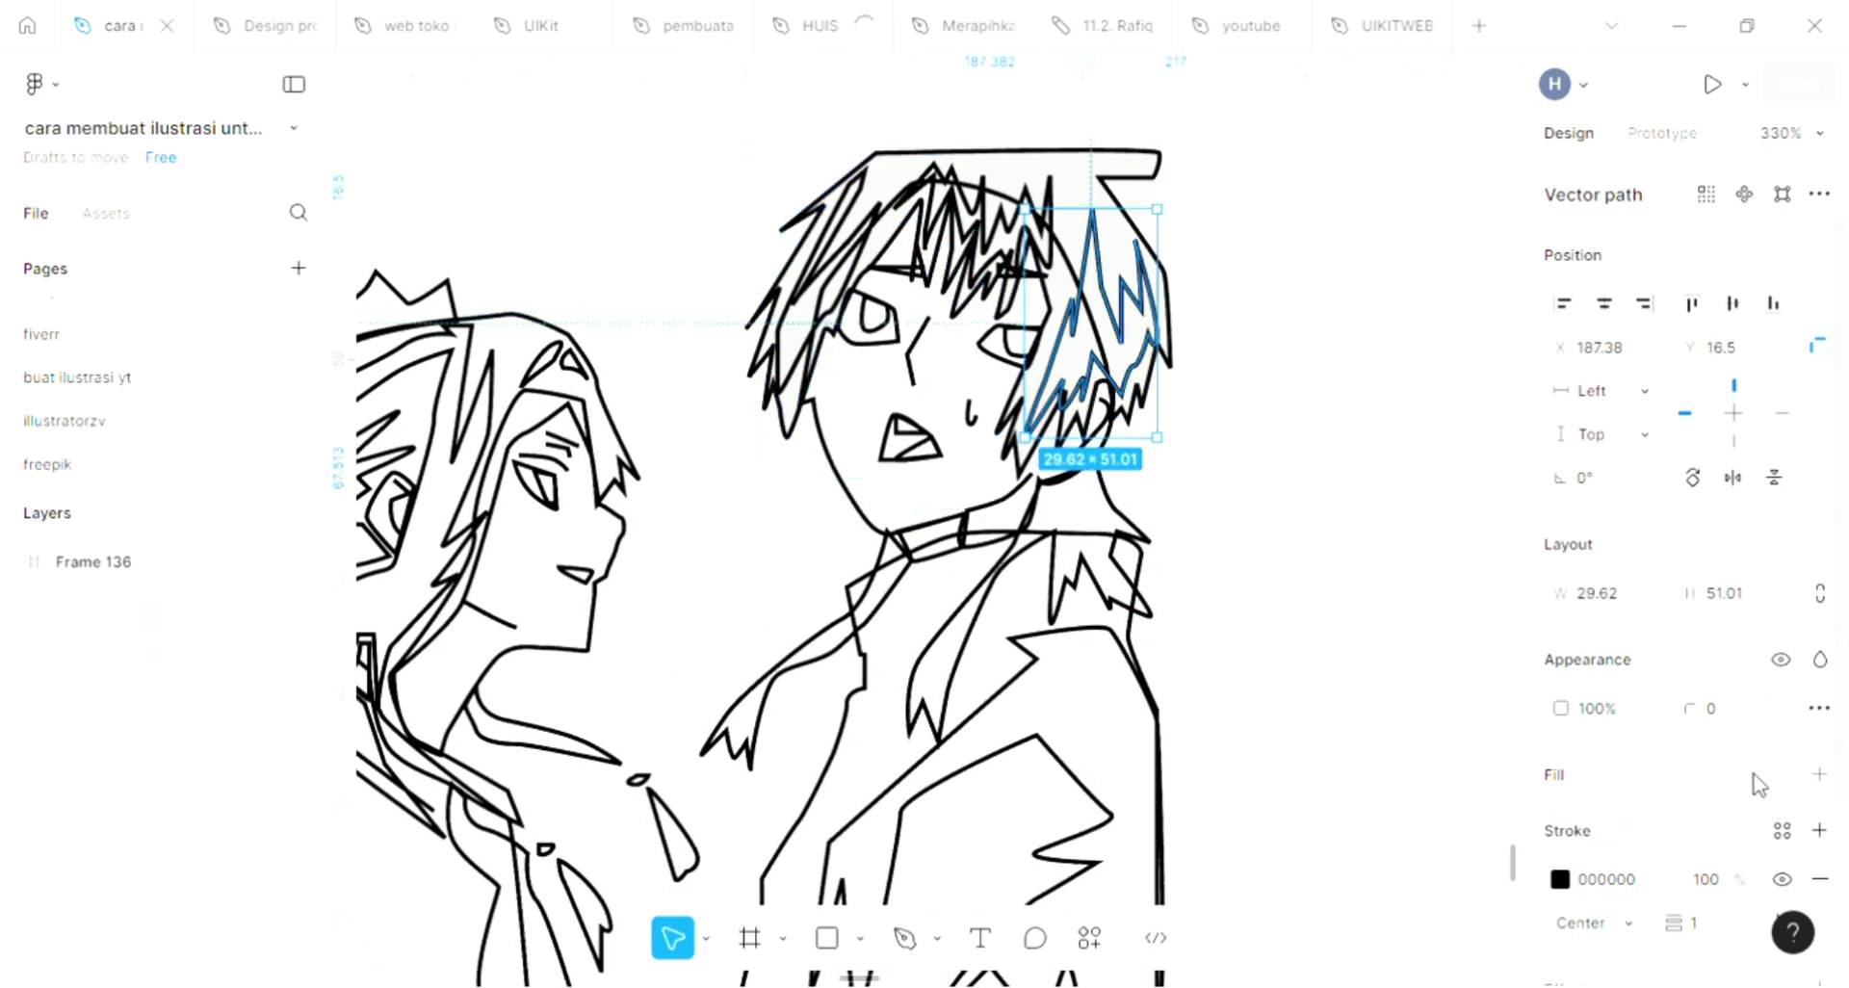
{"action": "left_click", "coordinate": [1819, 776]}
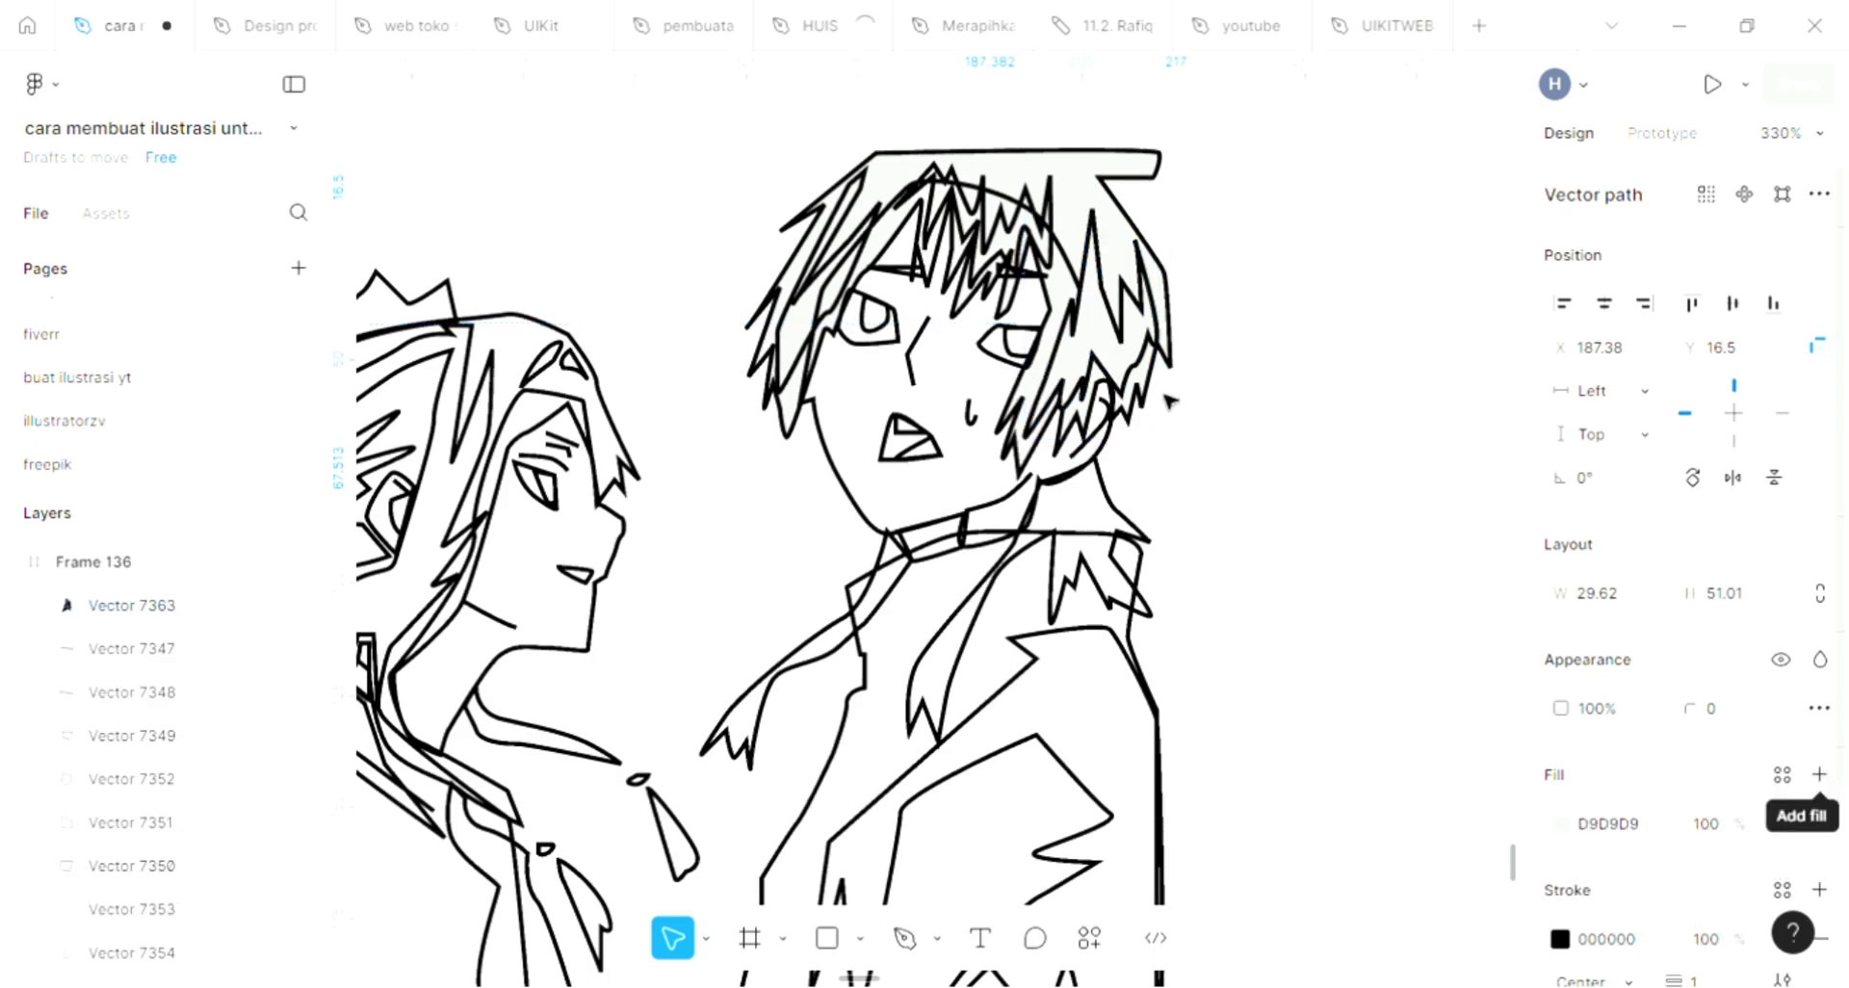
{"action": "scroll", "coordinate": [1168, 401], "scroll_direction": "up", "scroll_amount": 1}
{"action": "scroll", "coordinate": [991, 452], "scroll_direction": "up", "scroll_amount": 2}
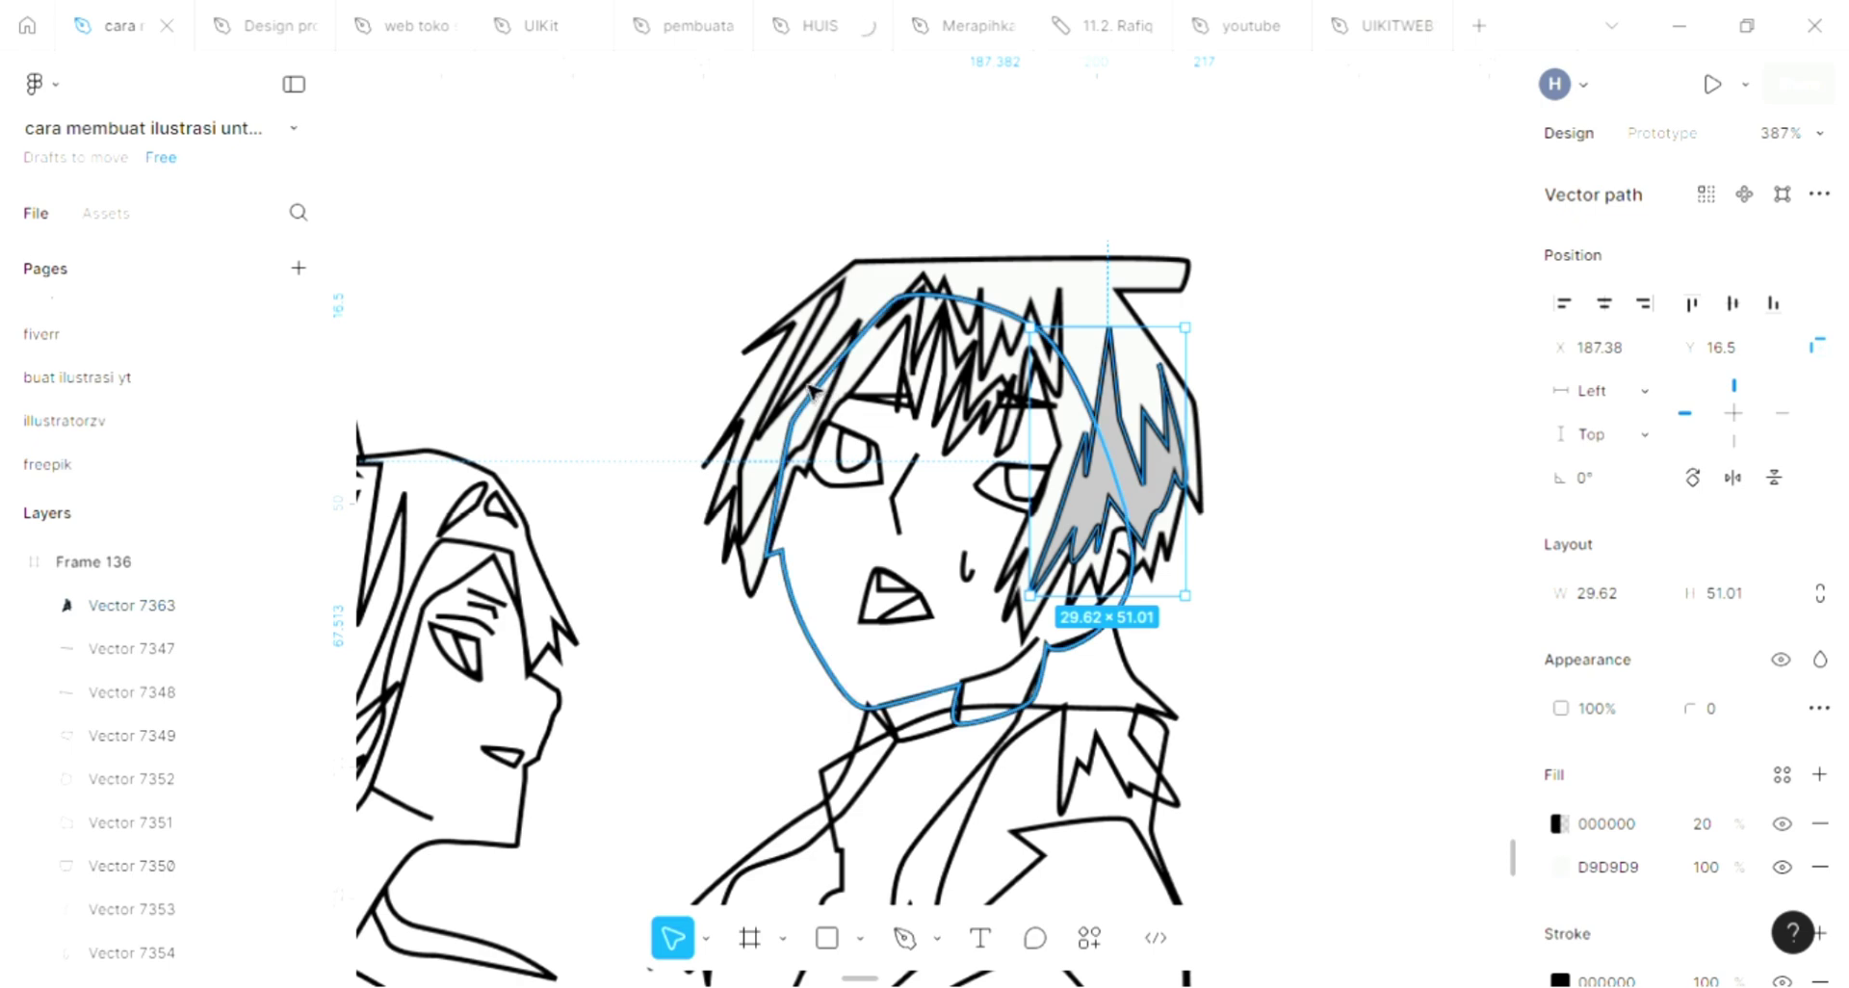
{"action": "left_click", "coordinate": [813, 385]}
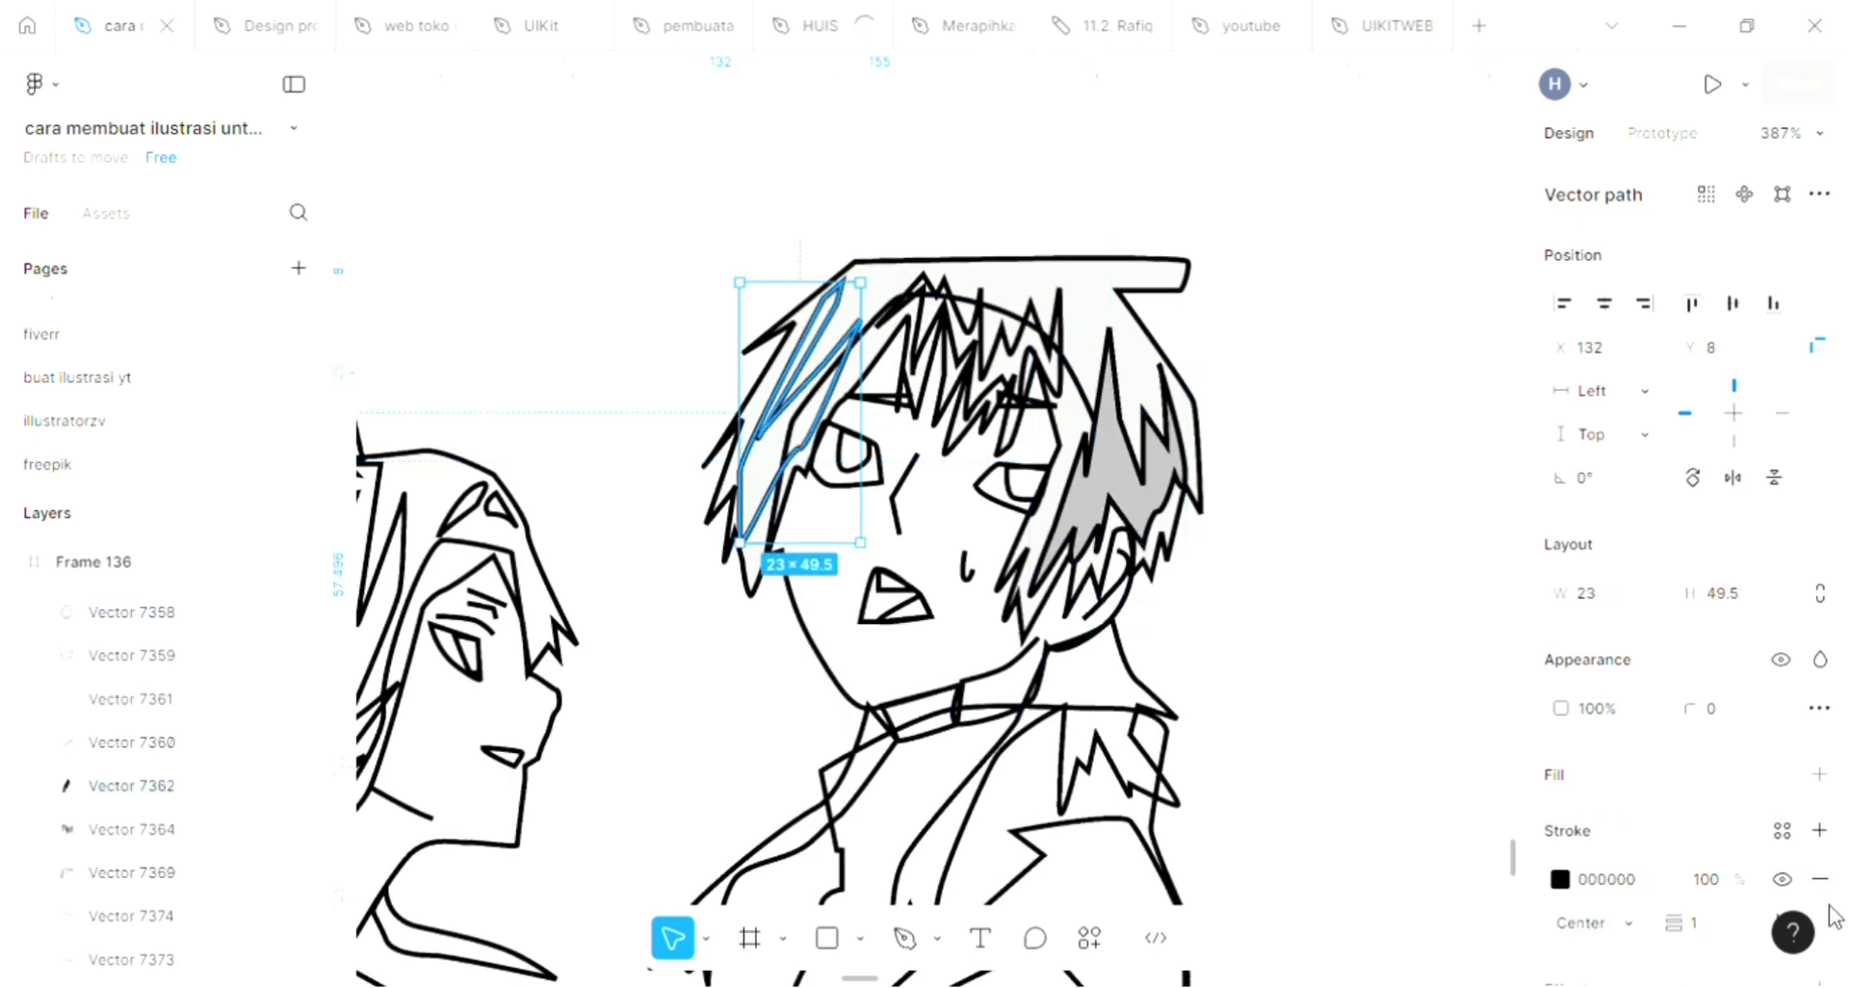
{"action": "left_click", "coordinate": [1827, 778]}
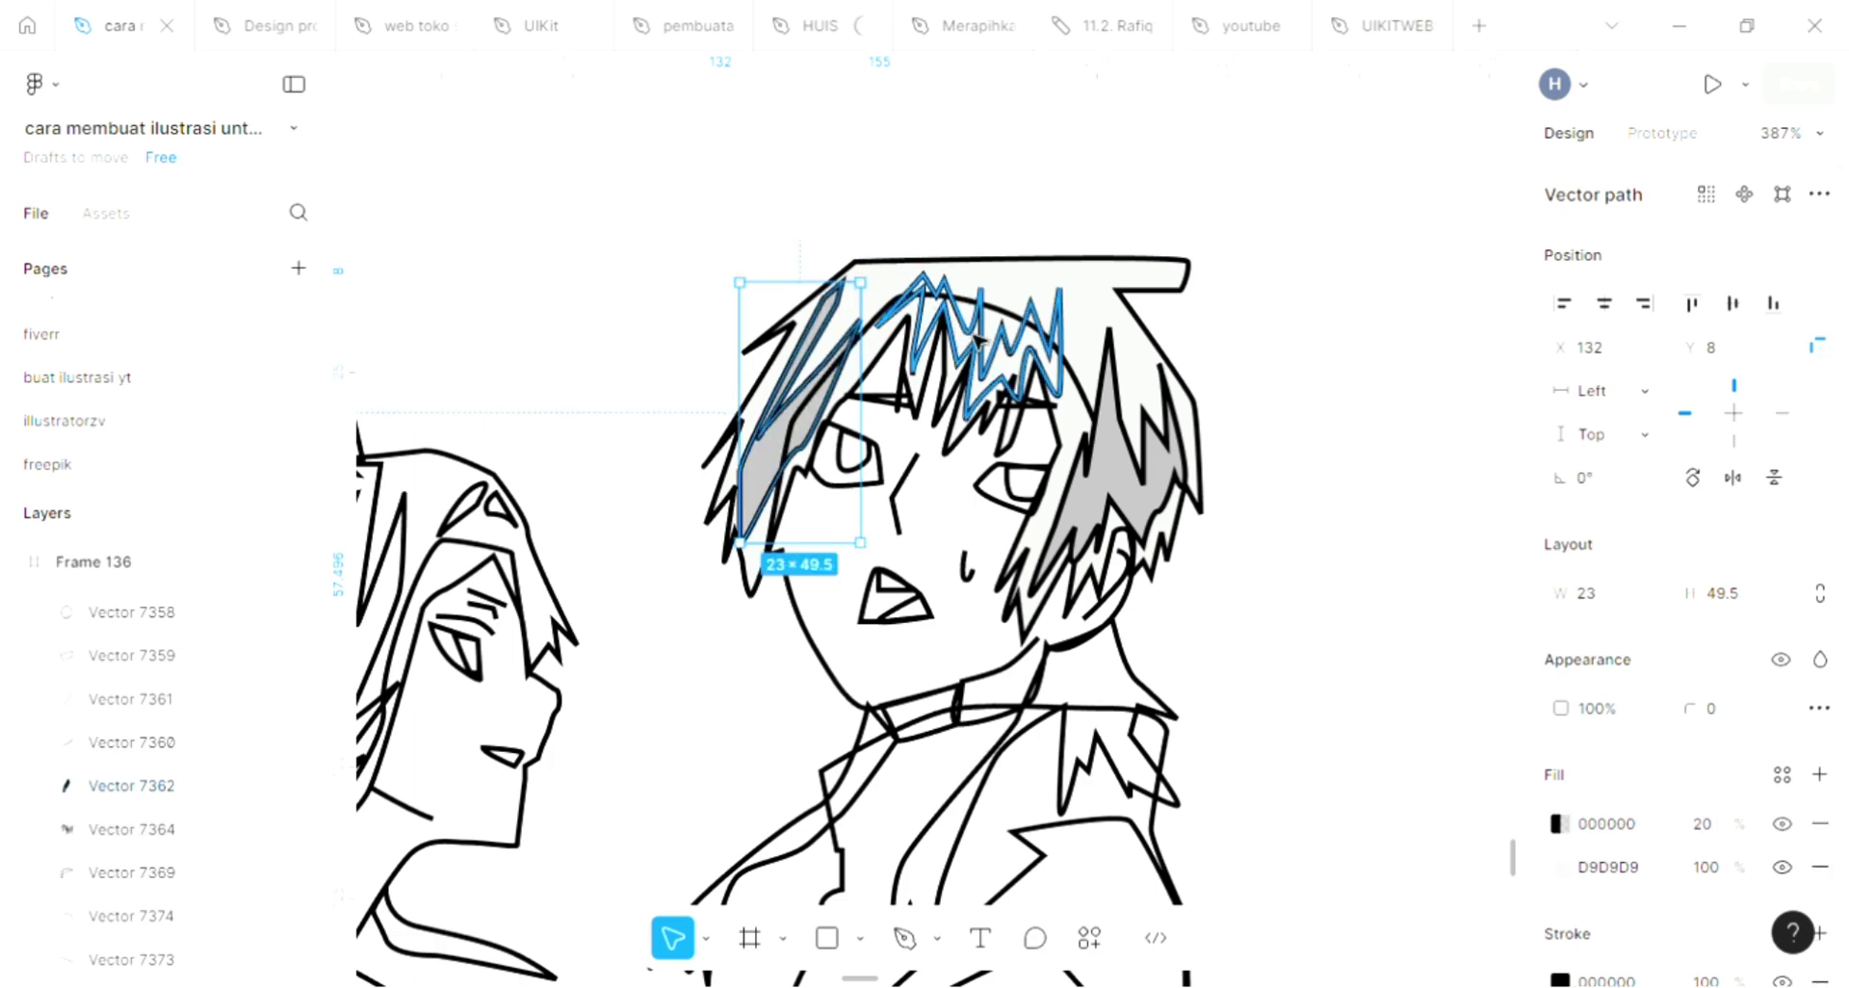
{"action": "left_click", "coordinate": [989, 359]}
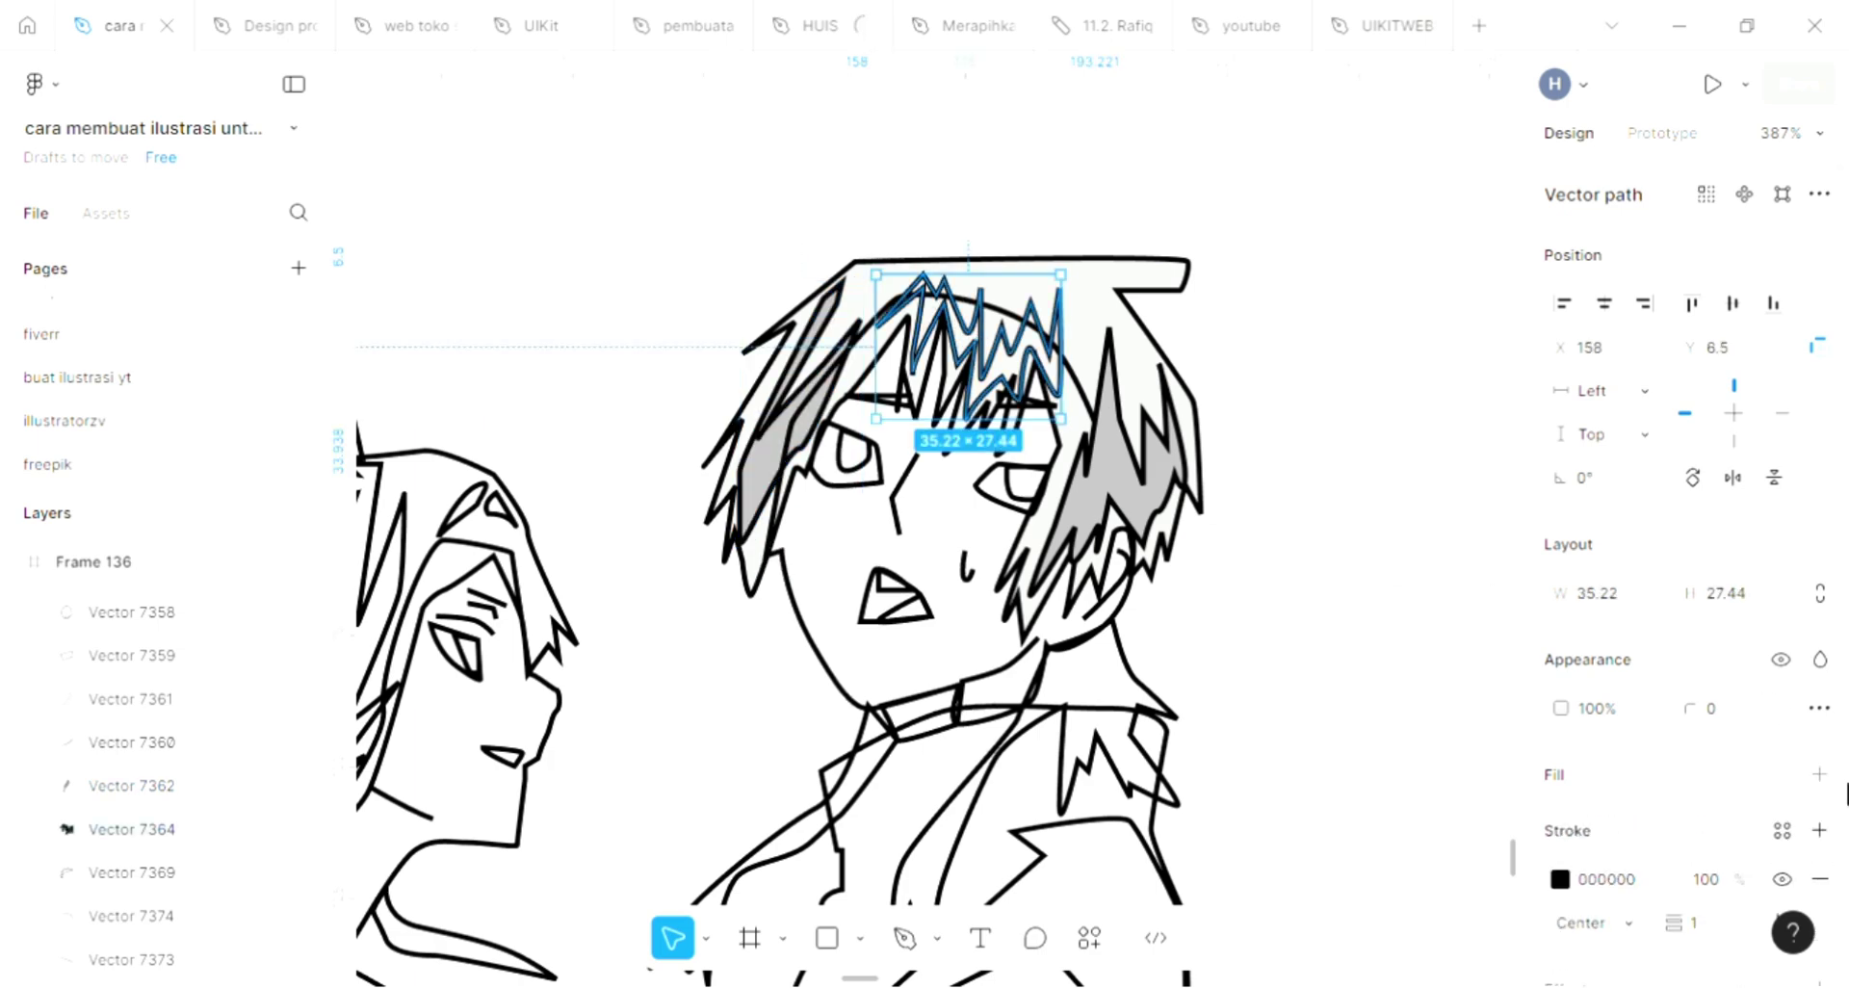
{"action": "left_click", "coordinate": [1819, 775]}
{"action": "left_click", "coordinate": [1819, 775]}
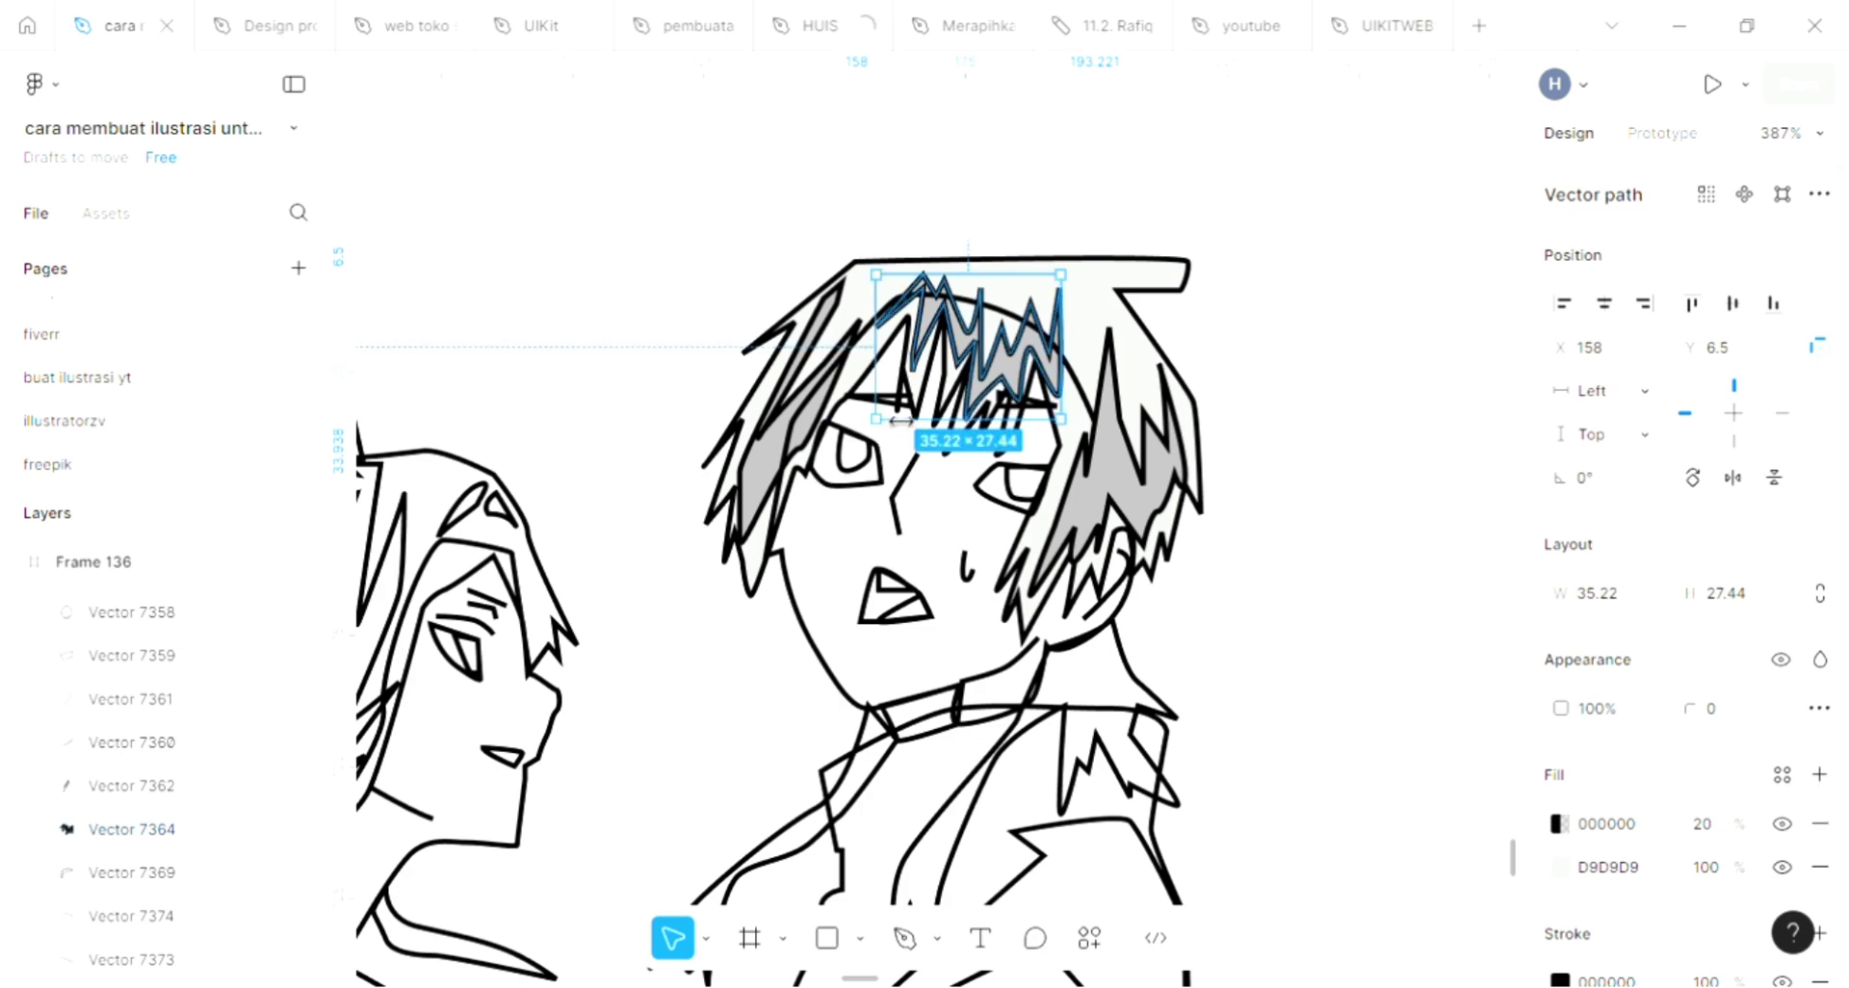
Add a fill to each of the man's two eyebrow shapes
{"action": "left_click", "coordinate": [1008, 436]}
{"action": "scroll", "coordinate": [905, 414], "scroll_direction": "up", "scroll_amount": 5}
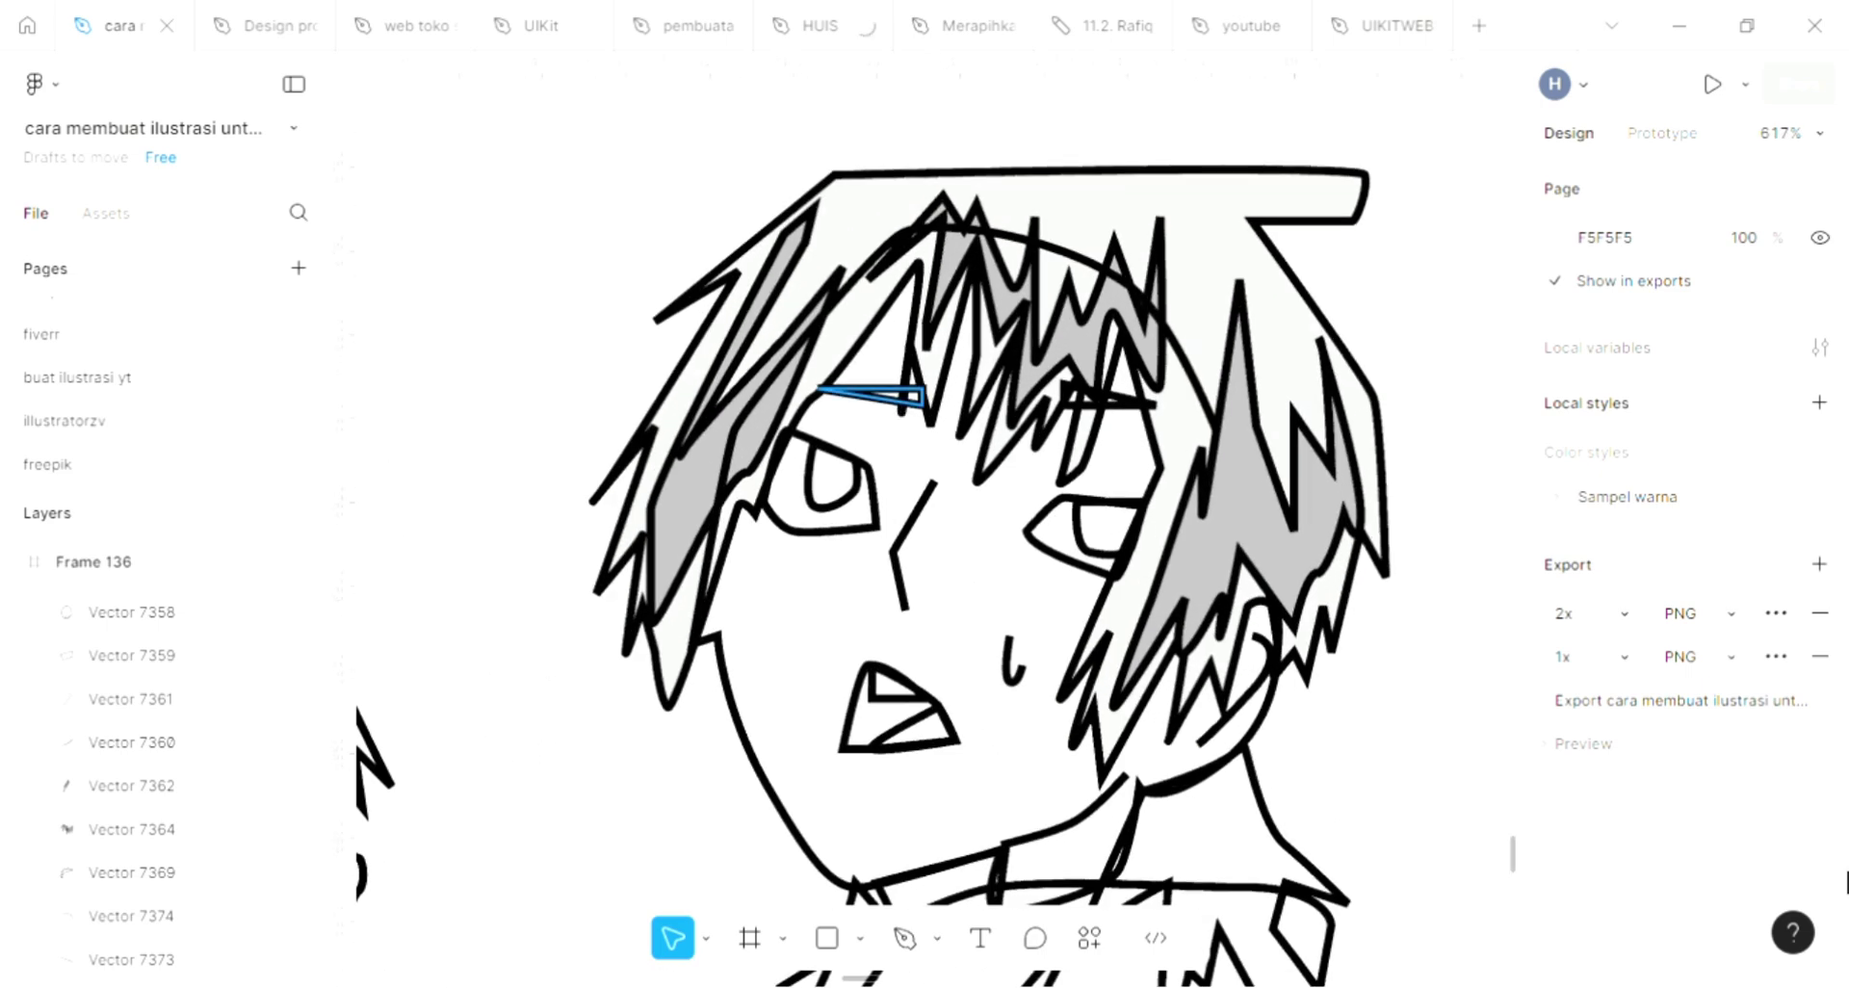
{"action": "left_click", "coordinate": [872, 393]}
{"action": "left_click", "coordinate": [1819, 774]}
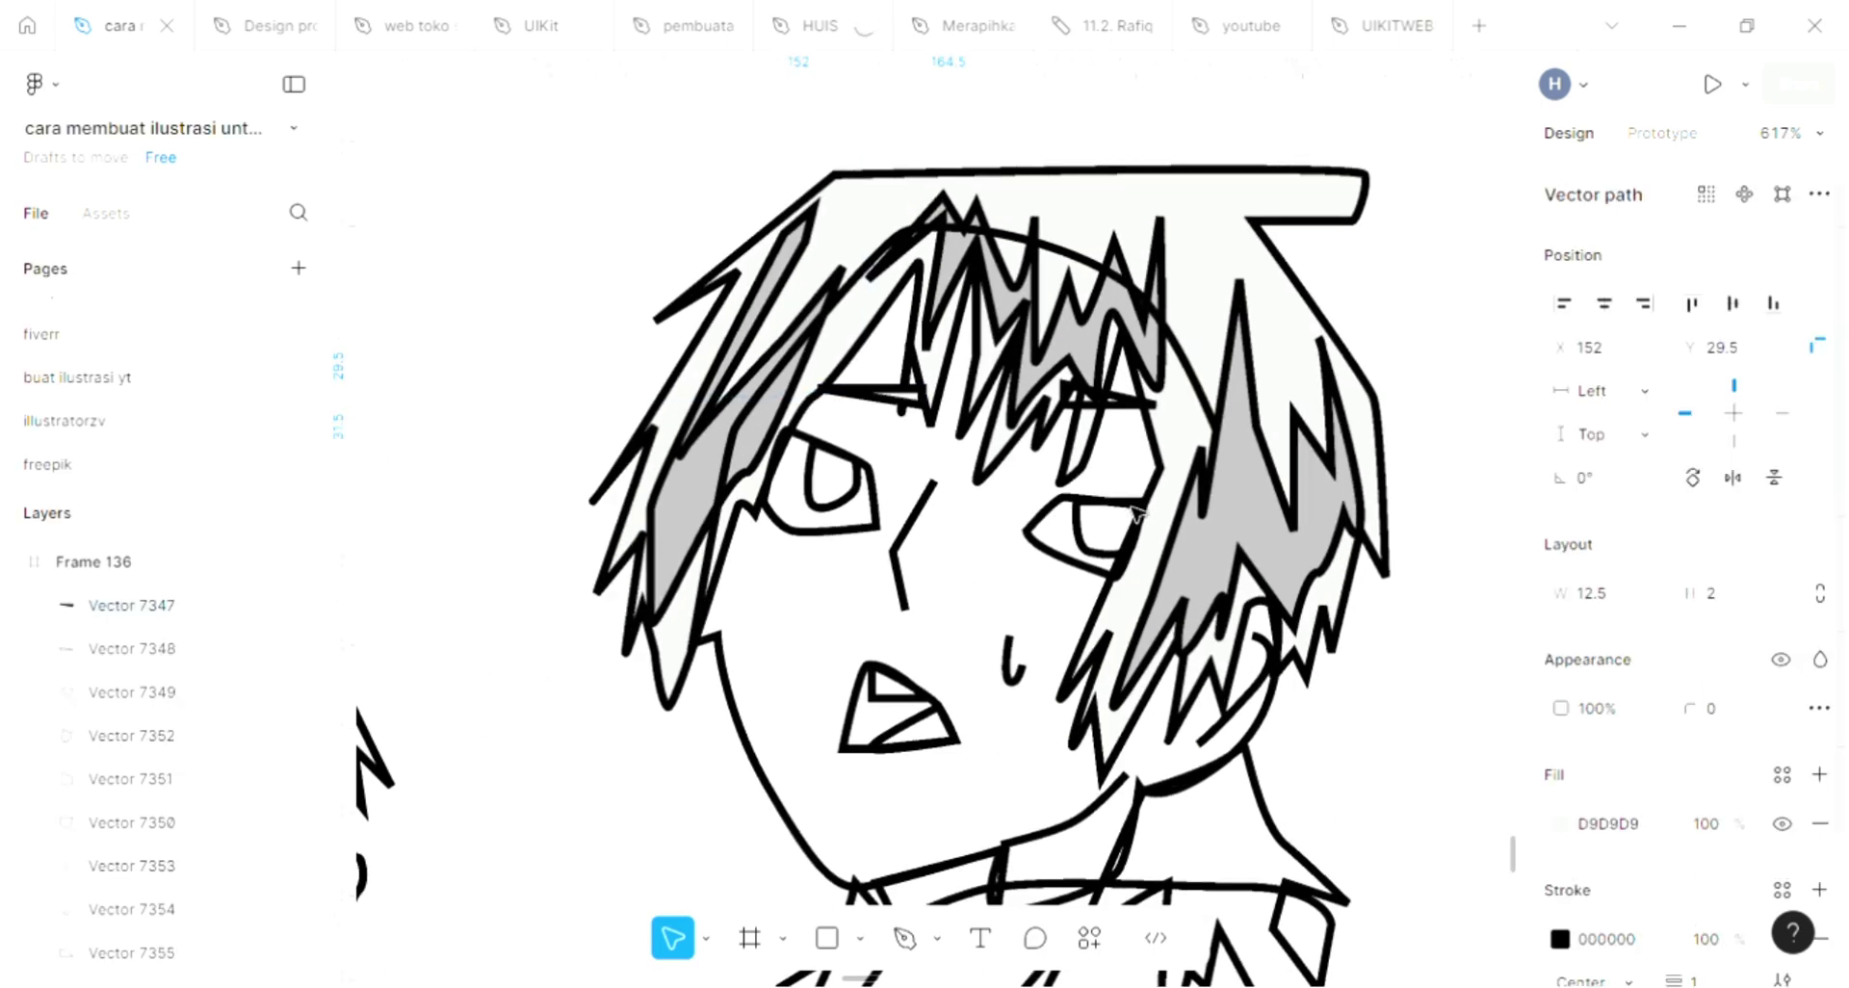
{"action": "left_click", "coordinate": [1141, 398]}
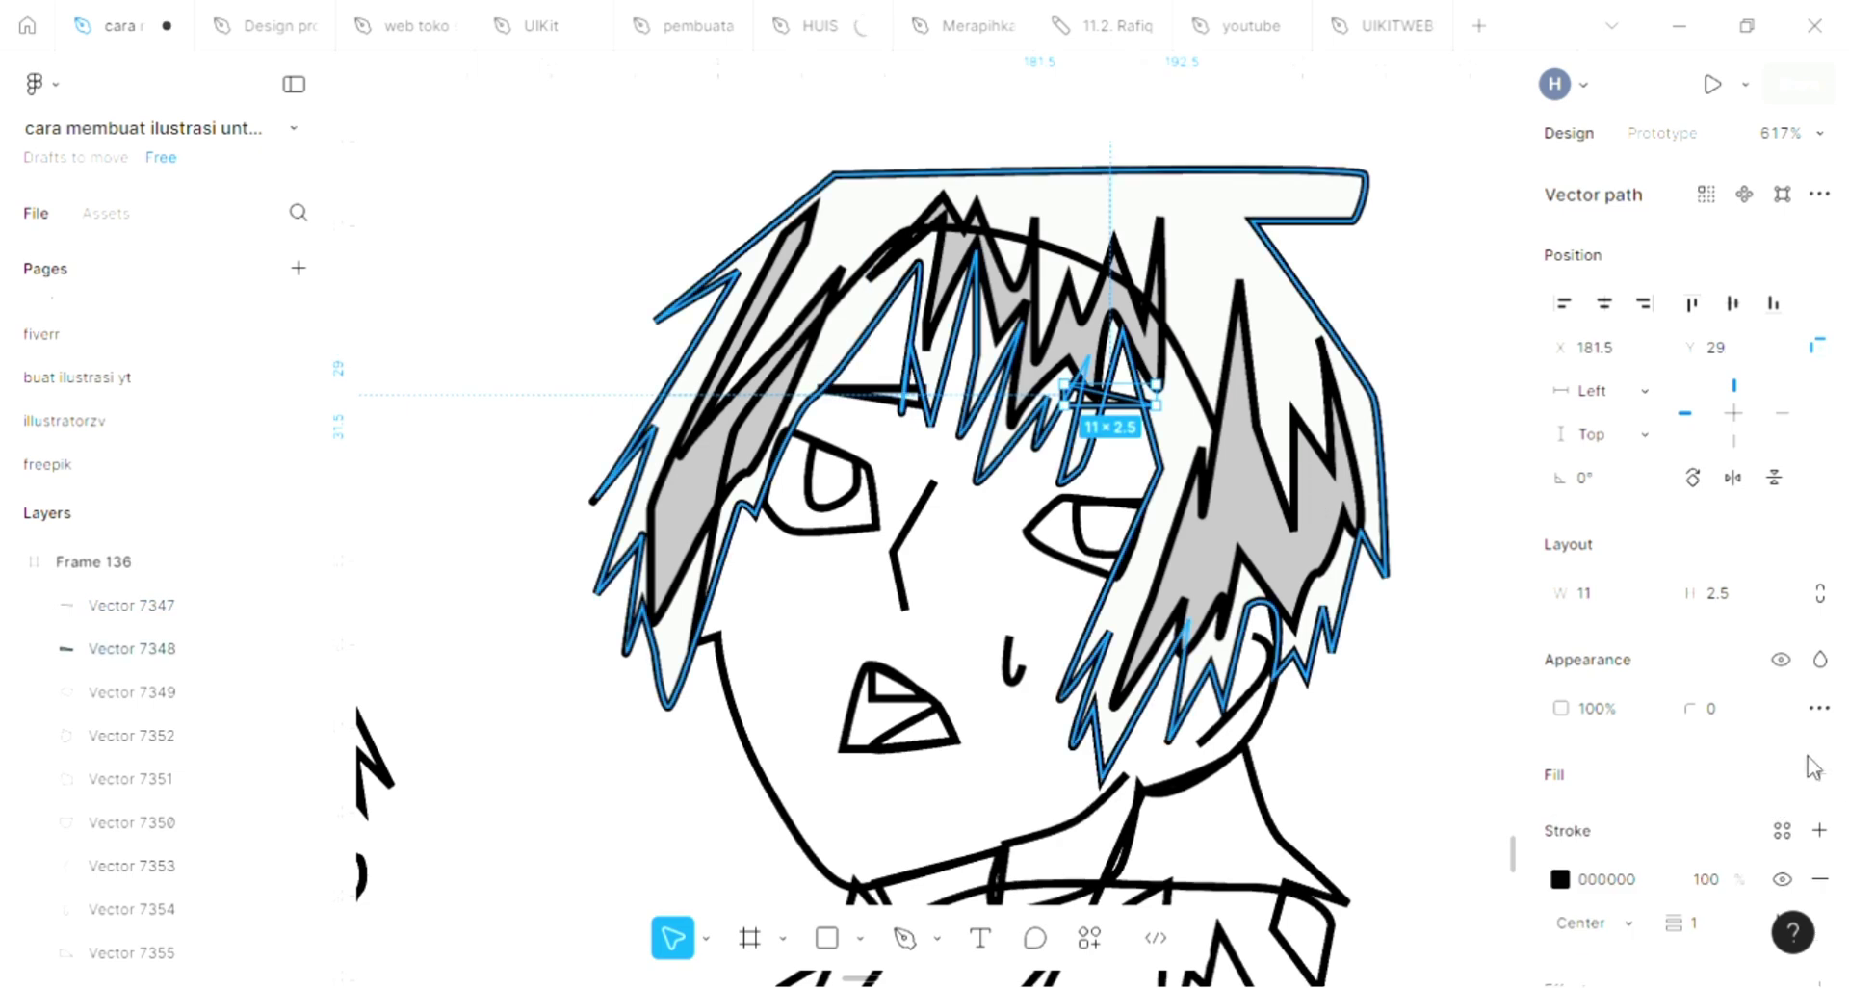
{"action": "left_click", "coordinate": [1819, 774]}
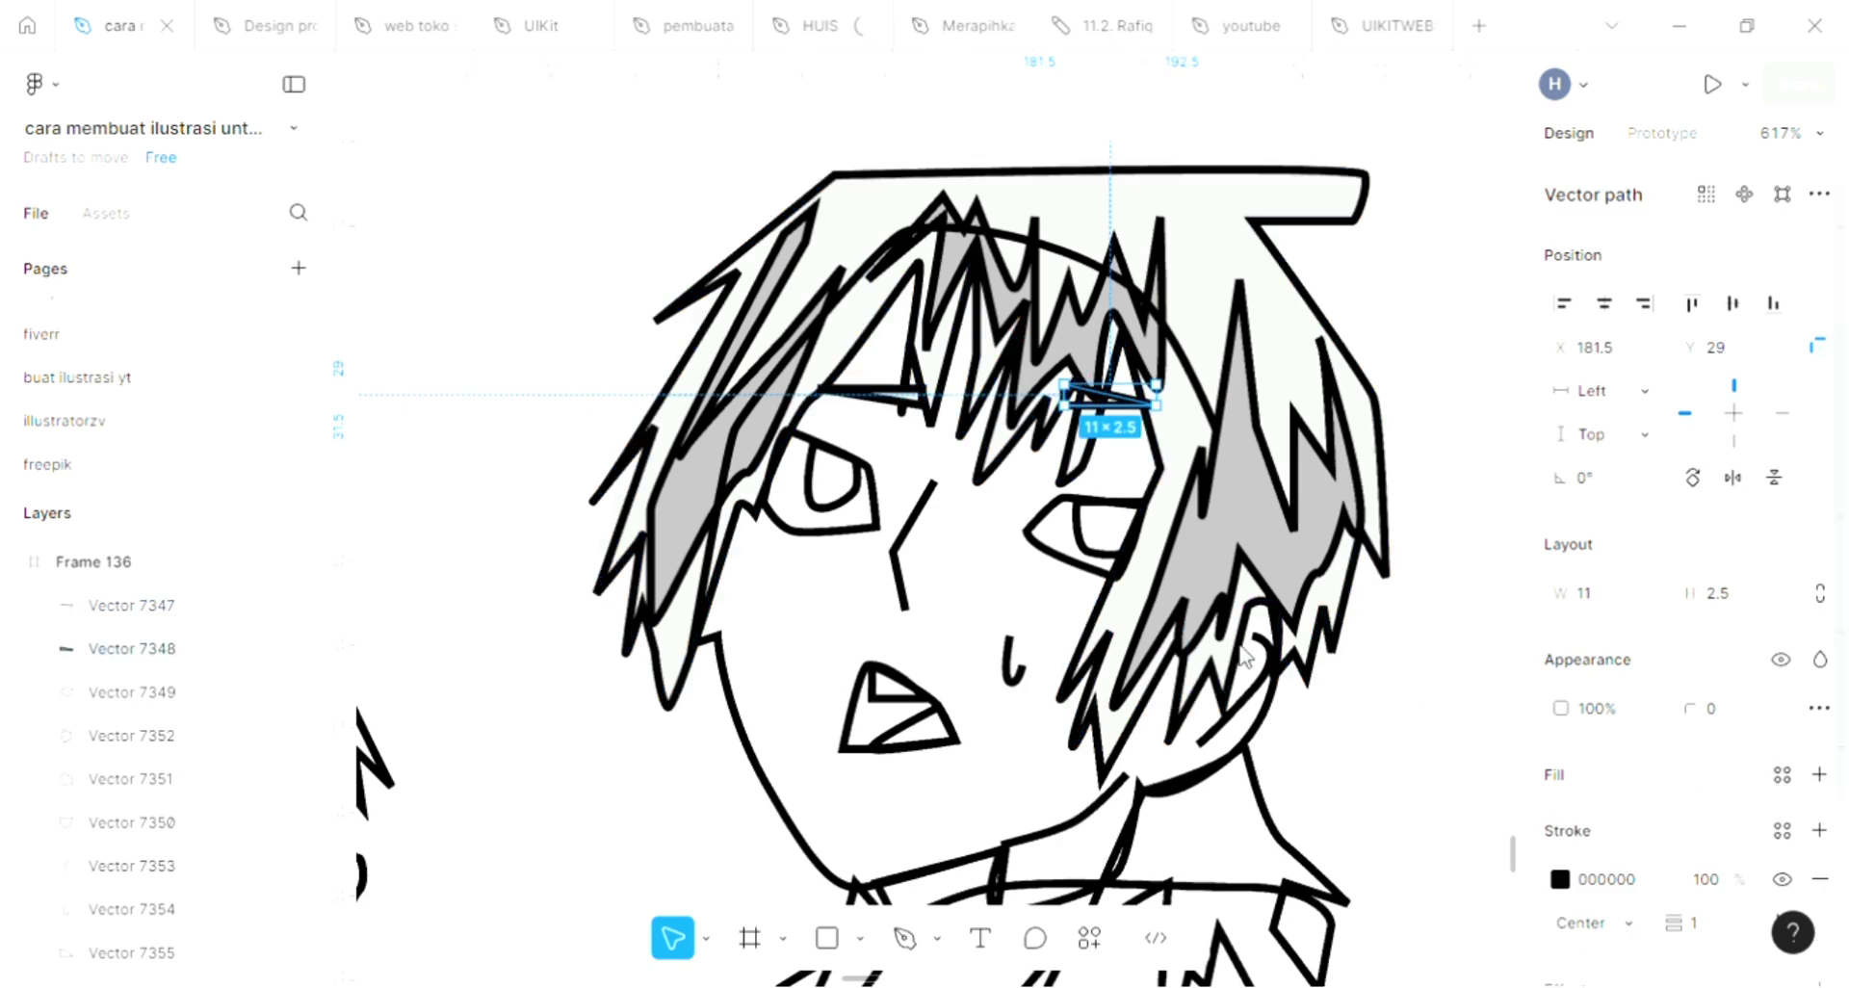
Fill the iris of the man's half-covered eye with the dark grey 29282D sampled from the palette swatches
{"action": "left_click", "coordinate": [1107, 525]}
{"action": "left_click", "coordinate": [1818, 774]}
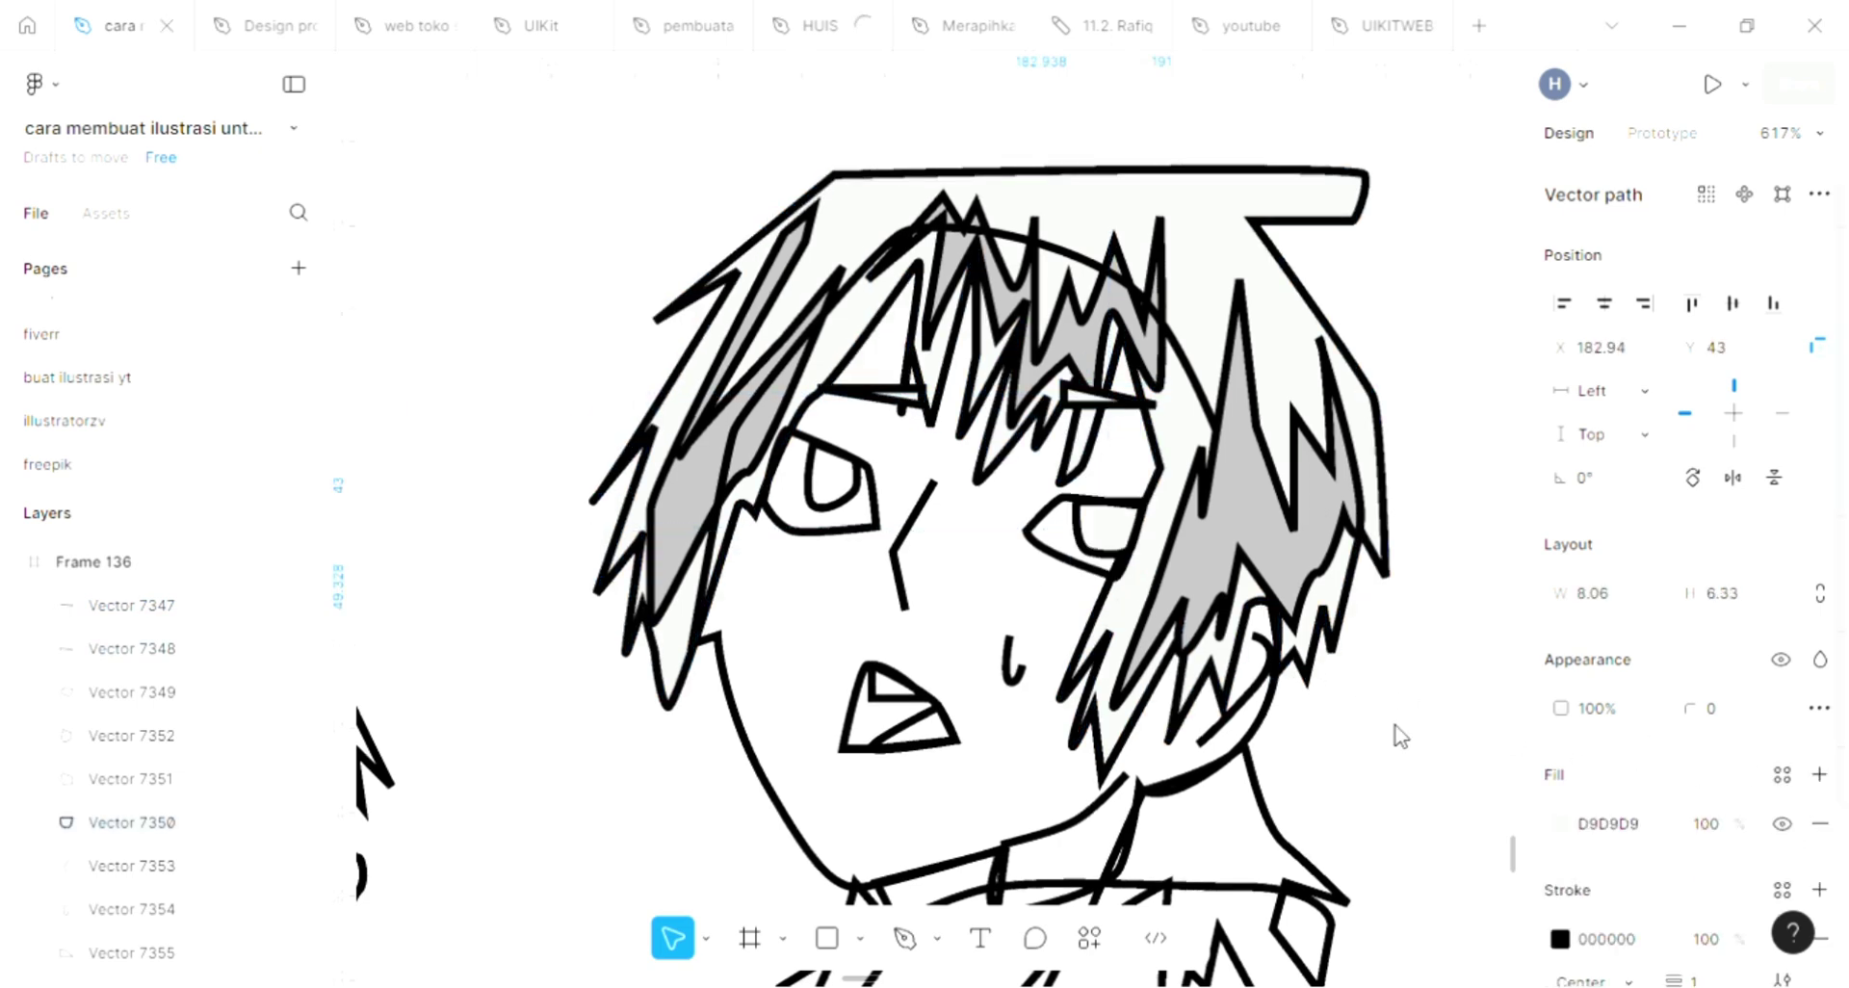
{"action": "scroll", "coordinate": [1049, 718], "scroll_direction": "down", "scroll_amount": 5}
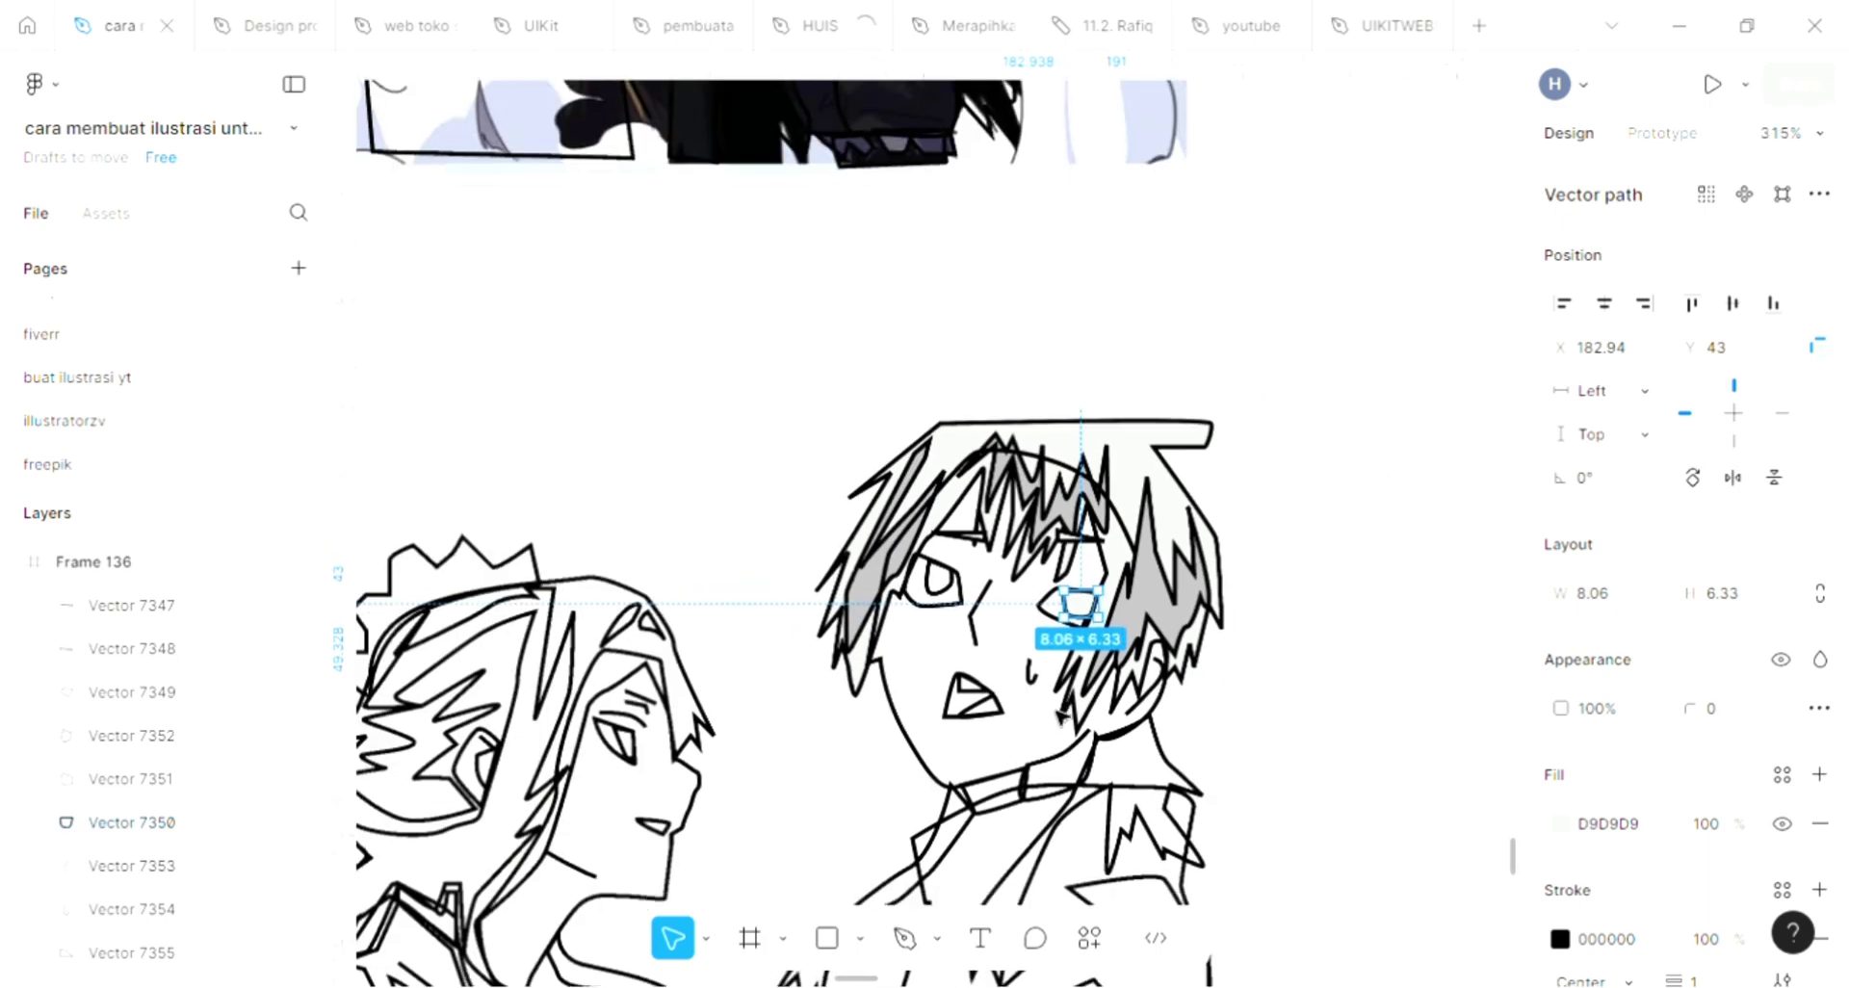
{"action": "scroll", "coordinate": [1057, 714], "scroll_direction": "down", "scroll_amount": 2}
{"action": "scroll", "coordinate": [1059, 713], "scroll_direction": "down", "scroll_amount": 2}
{"action": "scroll", "coordinate": [1059, 712], "scroll_direction": "left", "scroll_amount": 2}
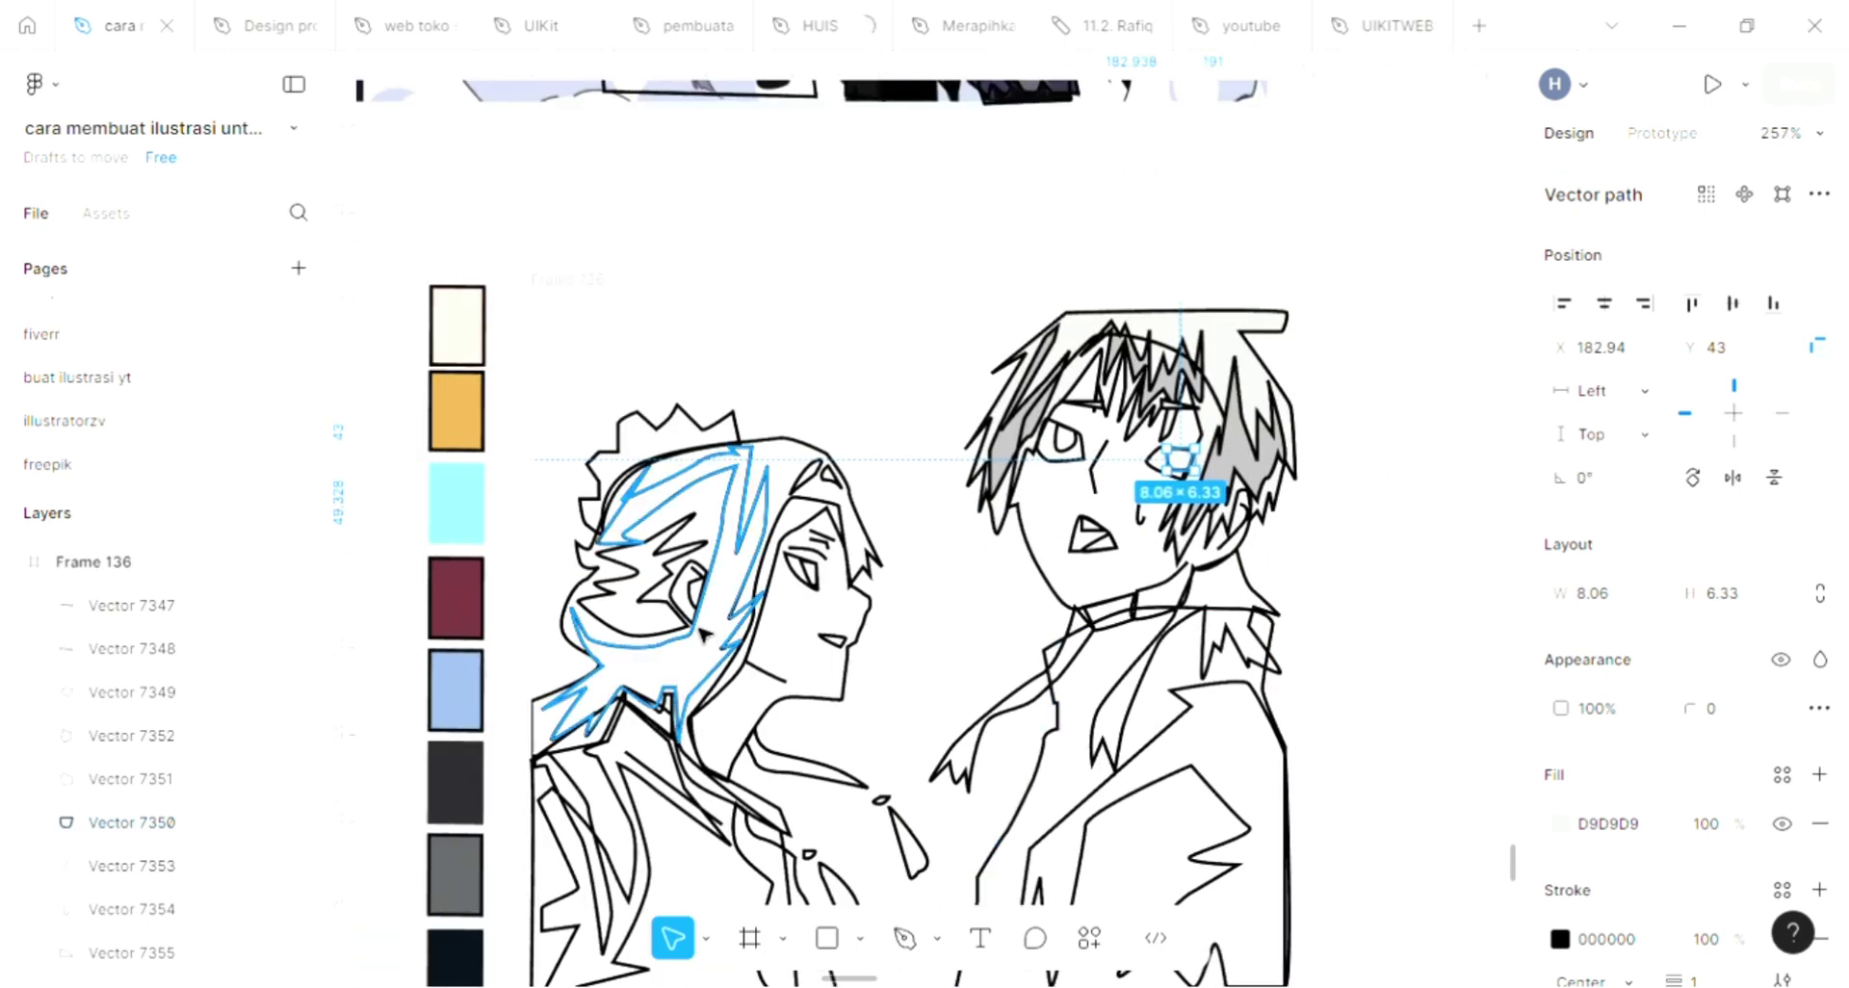
{"action": "key", "text": "i"}
{"action": "left_click", "coordinate": [455, 781]}
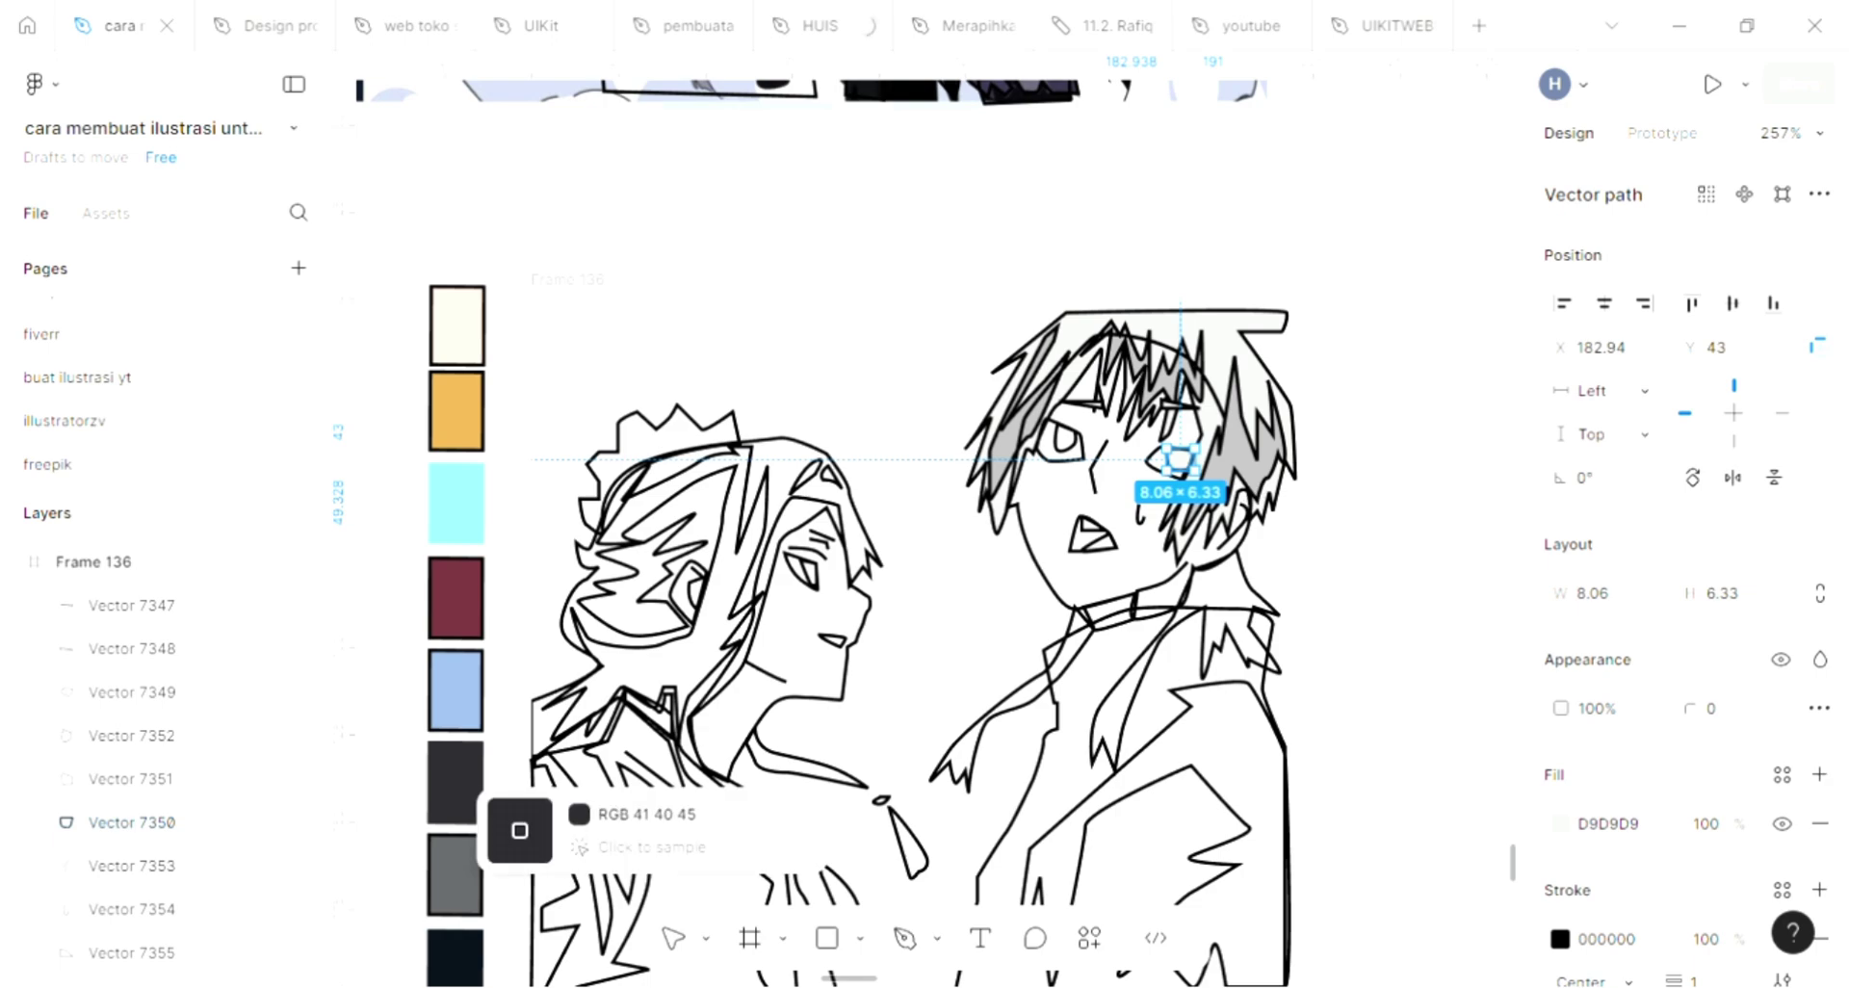
Fill the man's other iris with the same 29282D, sampled from the iris already coloured
{"action": "scroll", "coordinate": [975, 442], "scroll_direction": "up", "scroll_amount": 5}
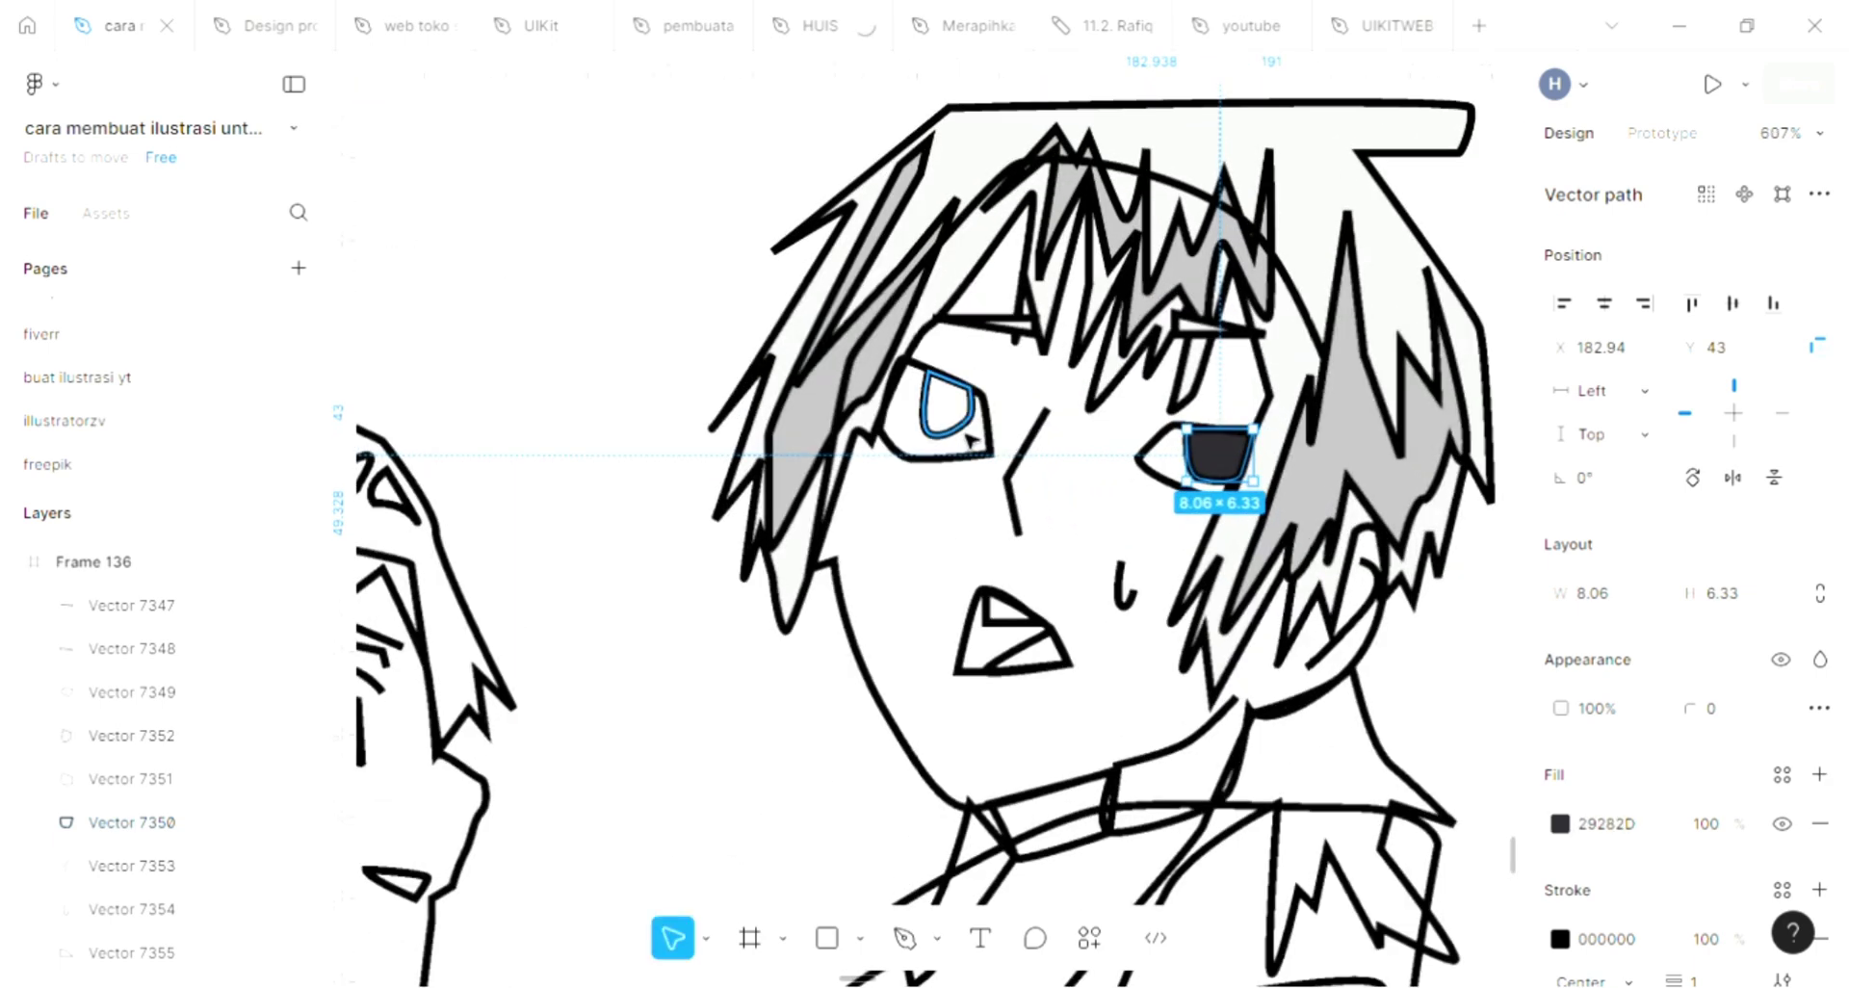
{"action": "left_click", "coordinate": [966, 429]}
{"action": "scroll", "coordinate": [1267, 508], "scroll_direction": "up", "scroll_amount": 3}
{"action": "scroll", "coordinate": [1267, 507], "scroll_direction": "up", "scroll_amount": 2}
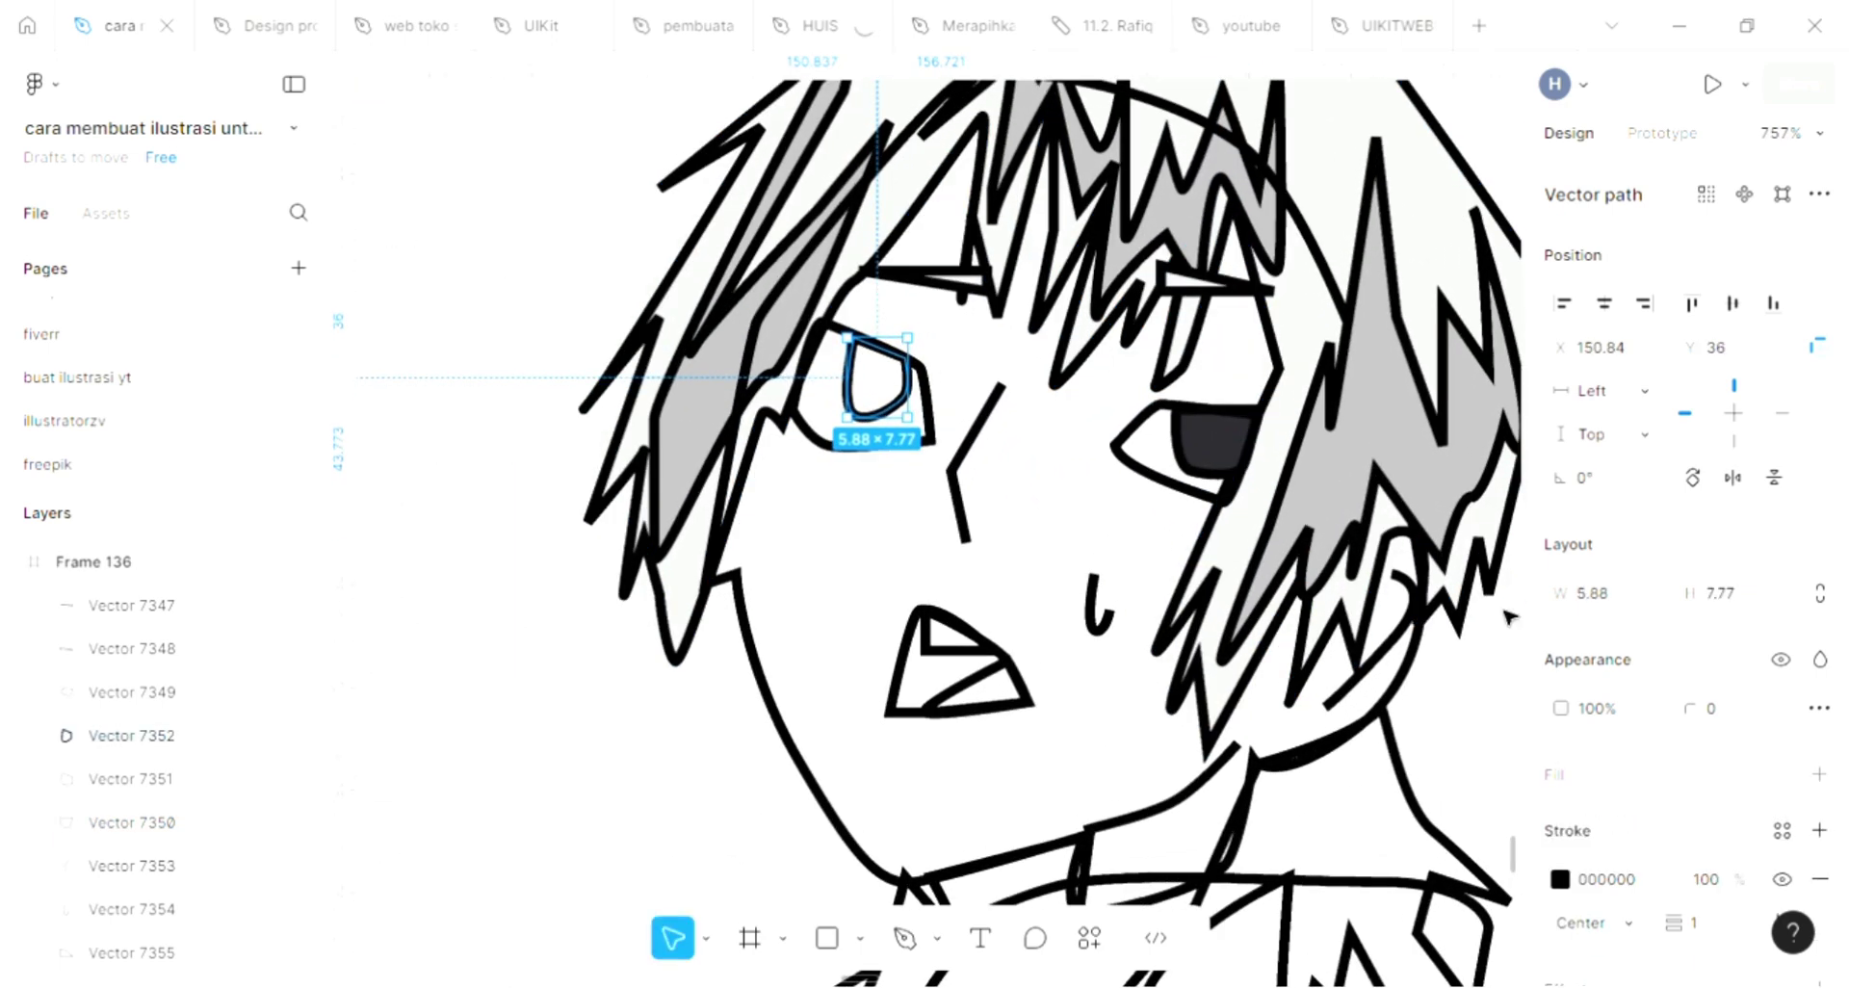
{"action": "key", "text": "i"}
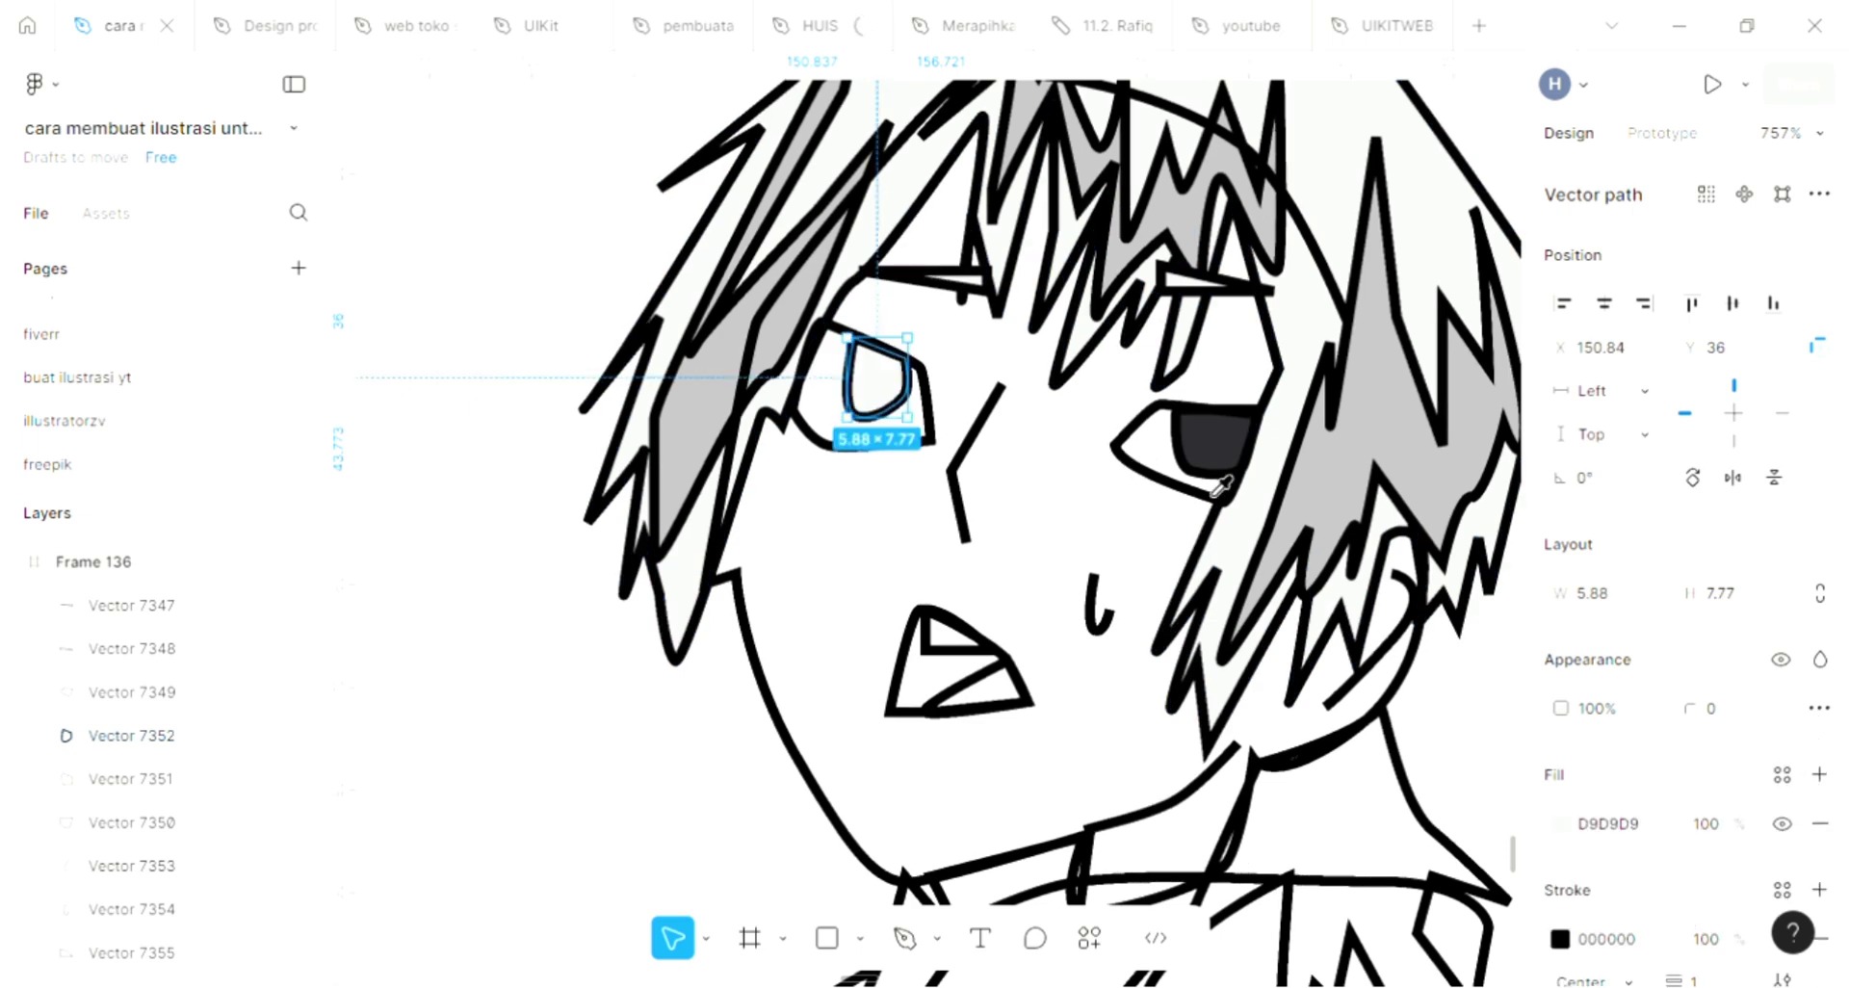
{"action": "left_click", "coordinate": [1211, 438]}
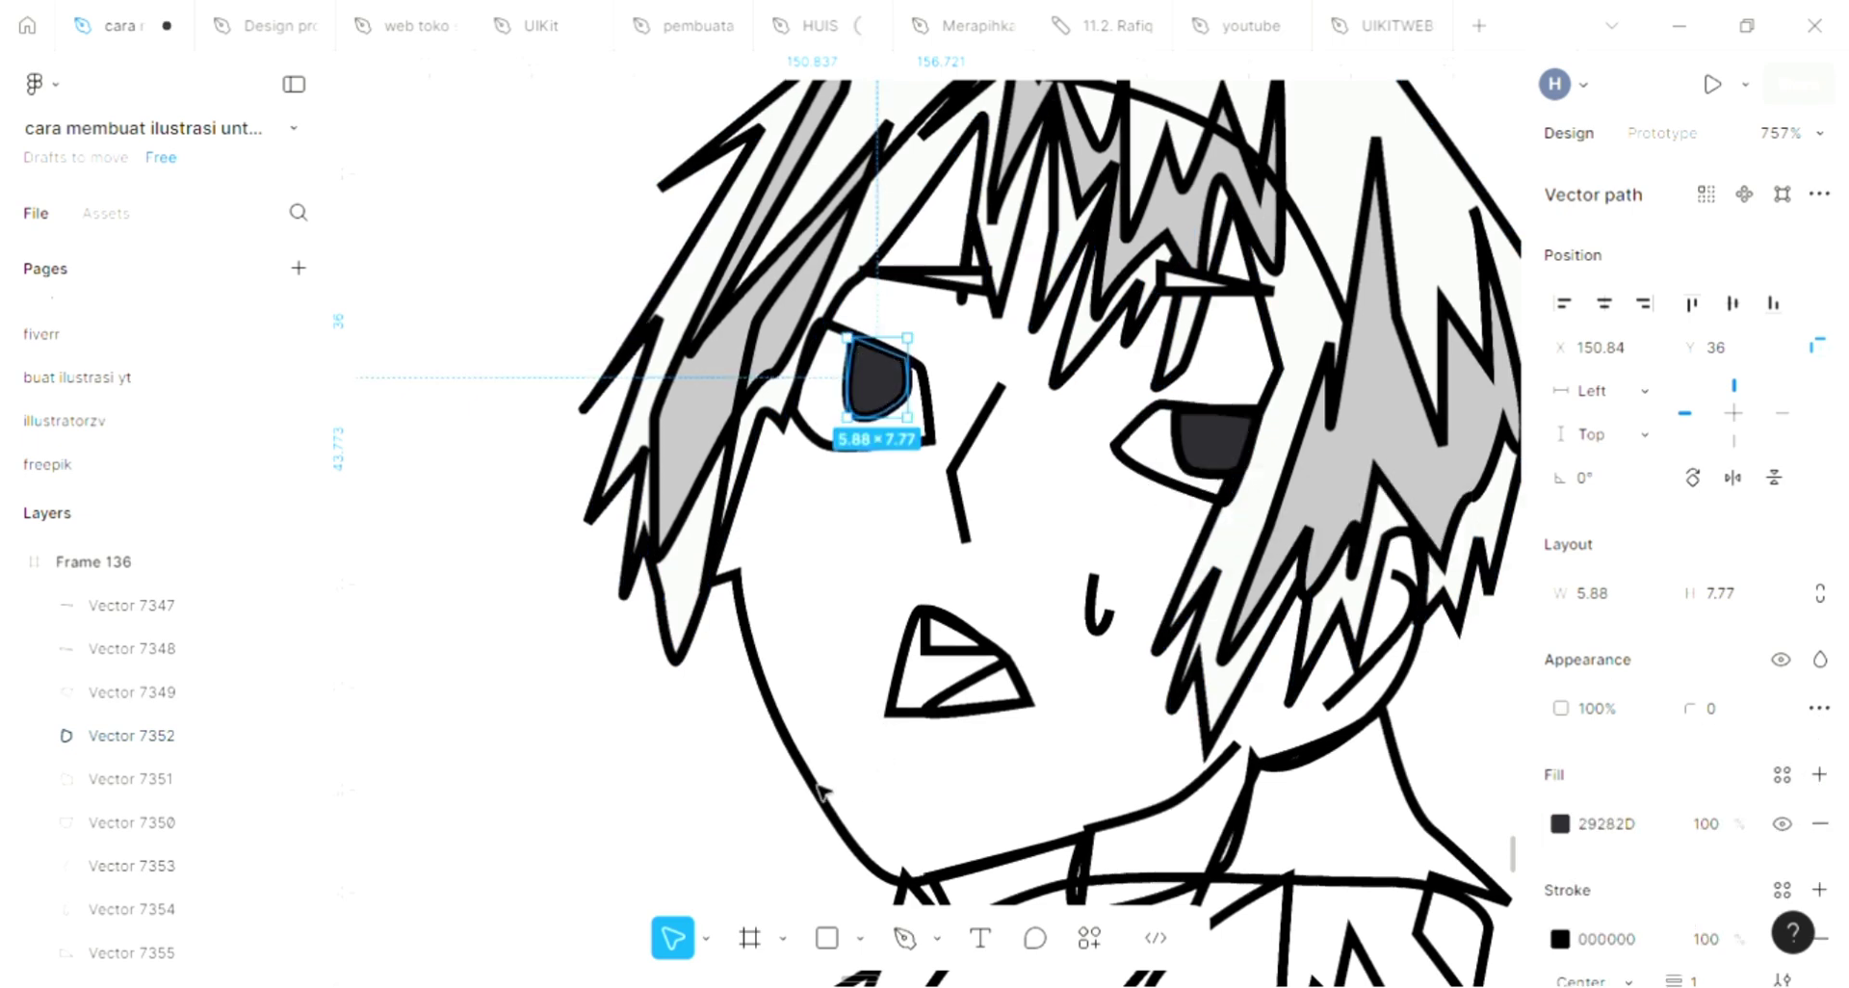
Add a D9D9D9 fill to the man's face outline and send it to the back, behind the hair and facial features
{"action": "left_click", "coordinate": [819, 788]}
{"action": "scroll", "coordinate": [819, 794], "scroll_direction": "down", "scroll_amount": 3}
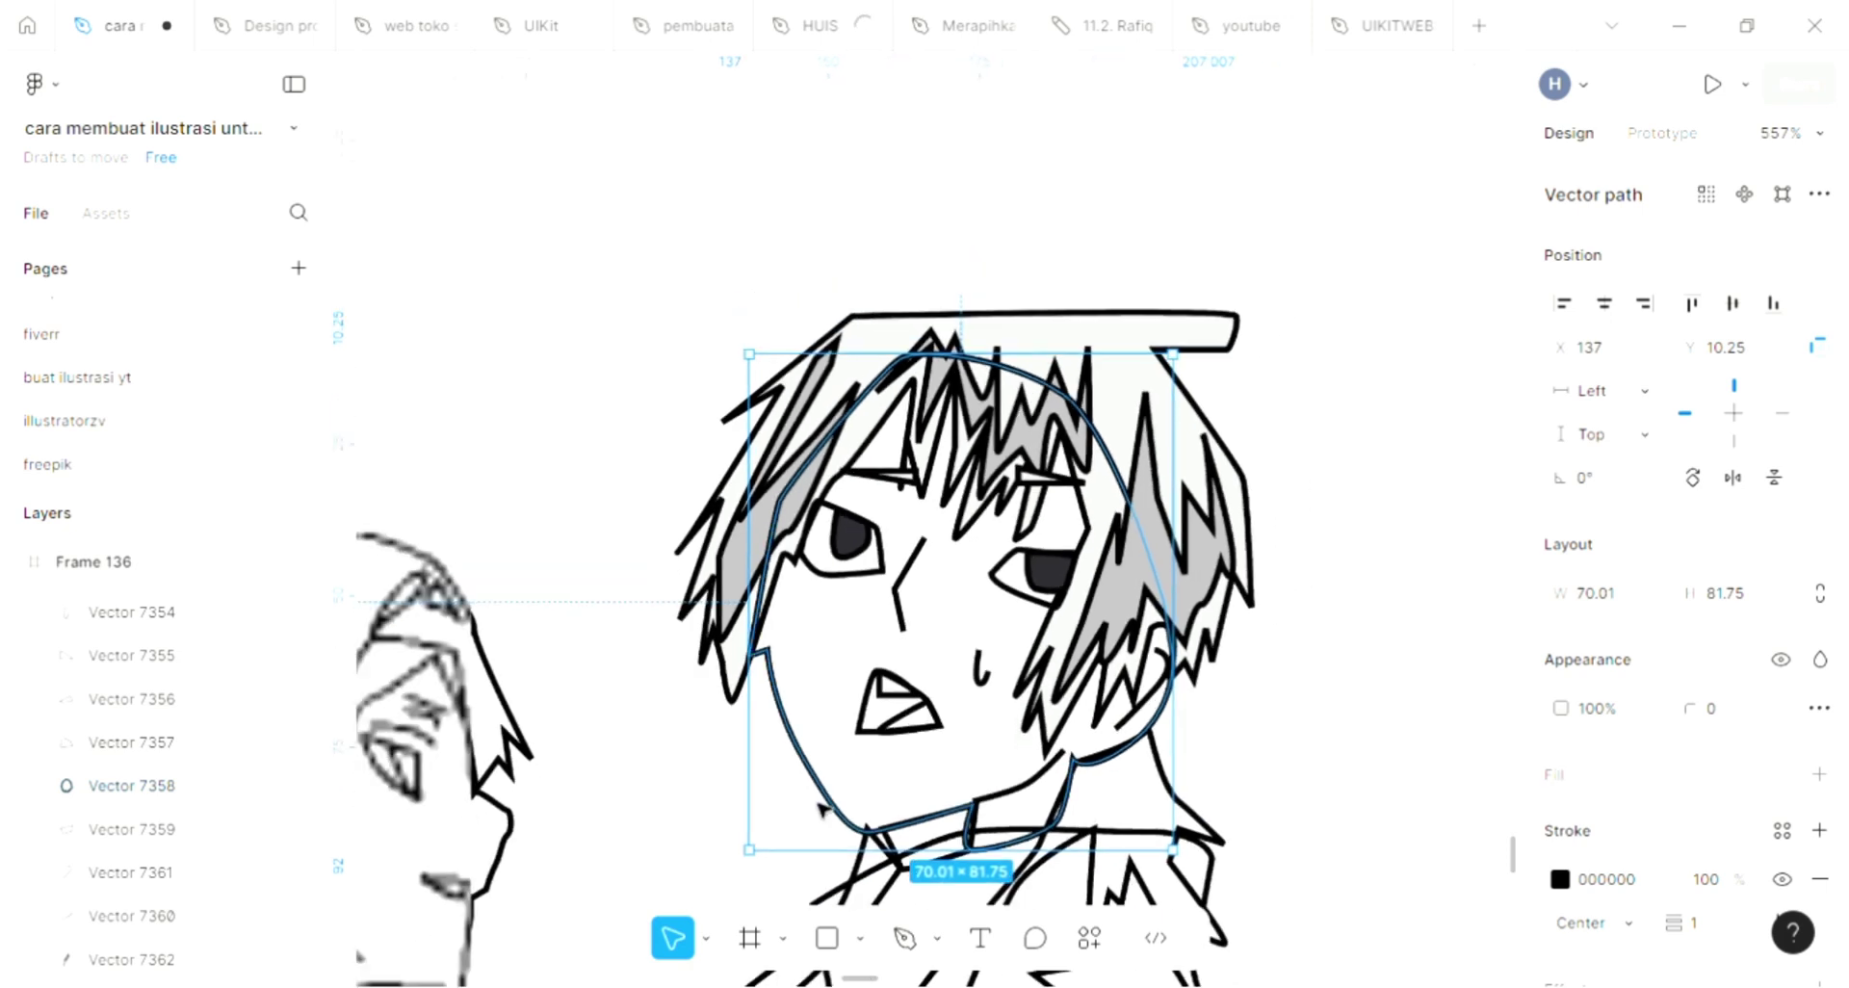
{"action": "left_click", "coordinate": [1819, 774]}
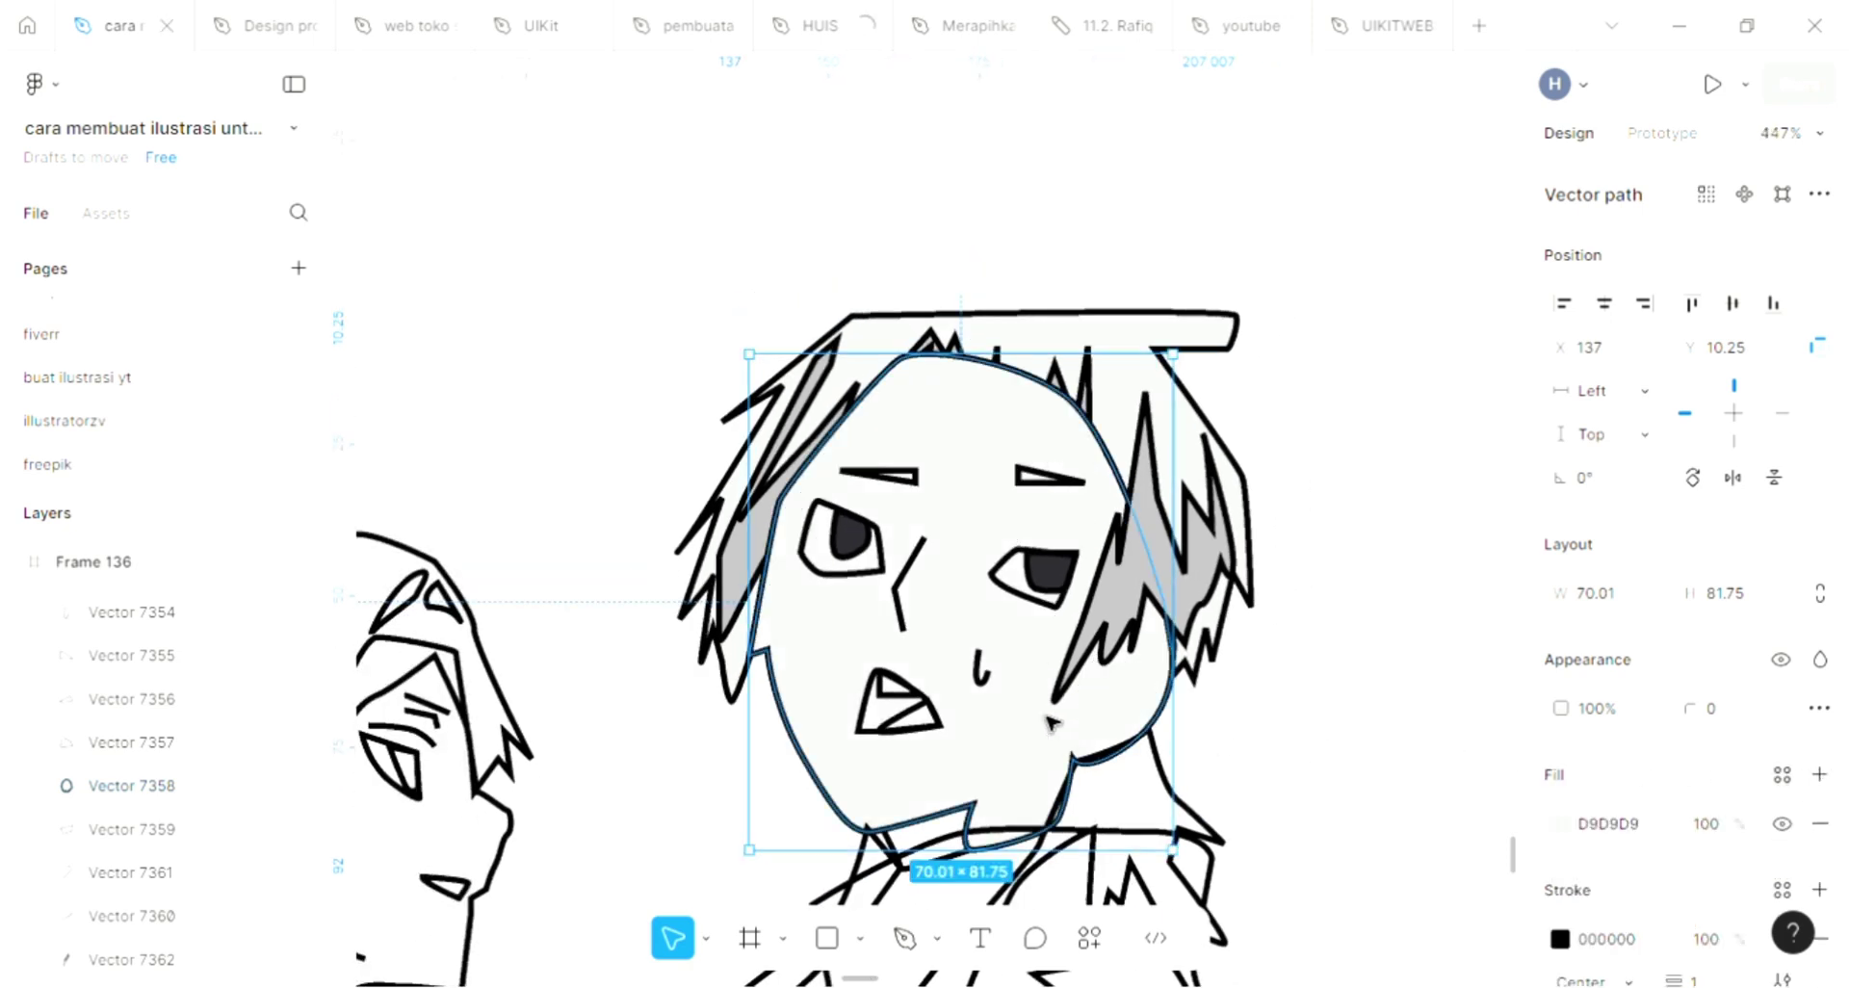
{"action": "key", "text": "bracketleft"}
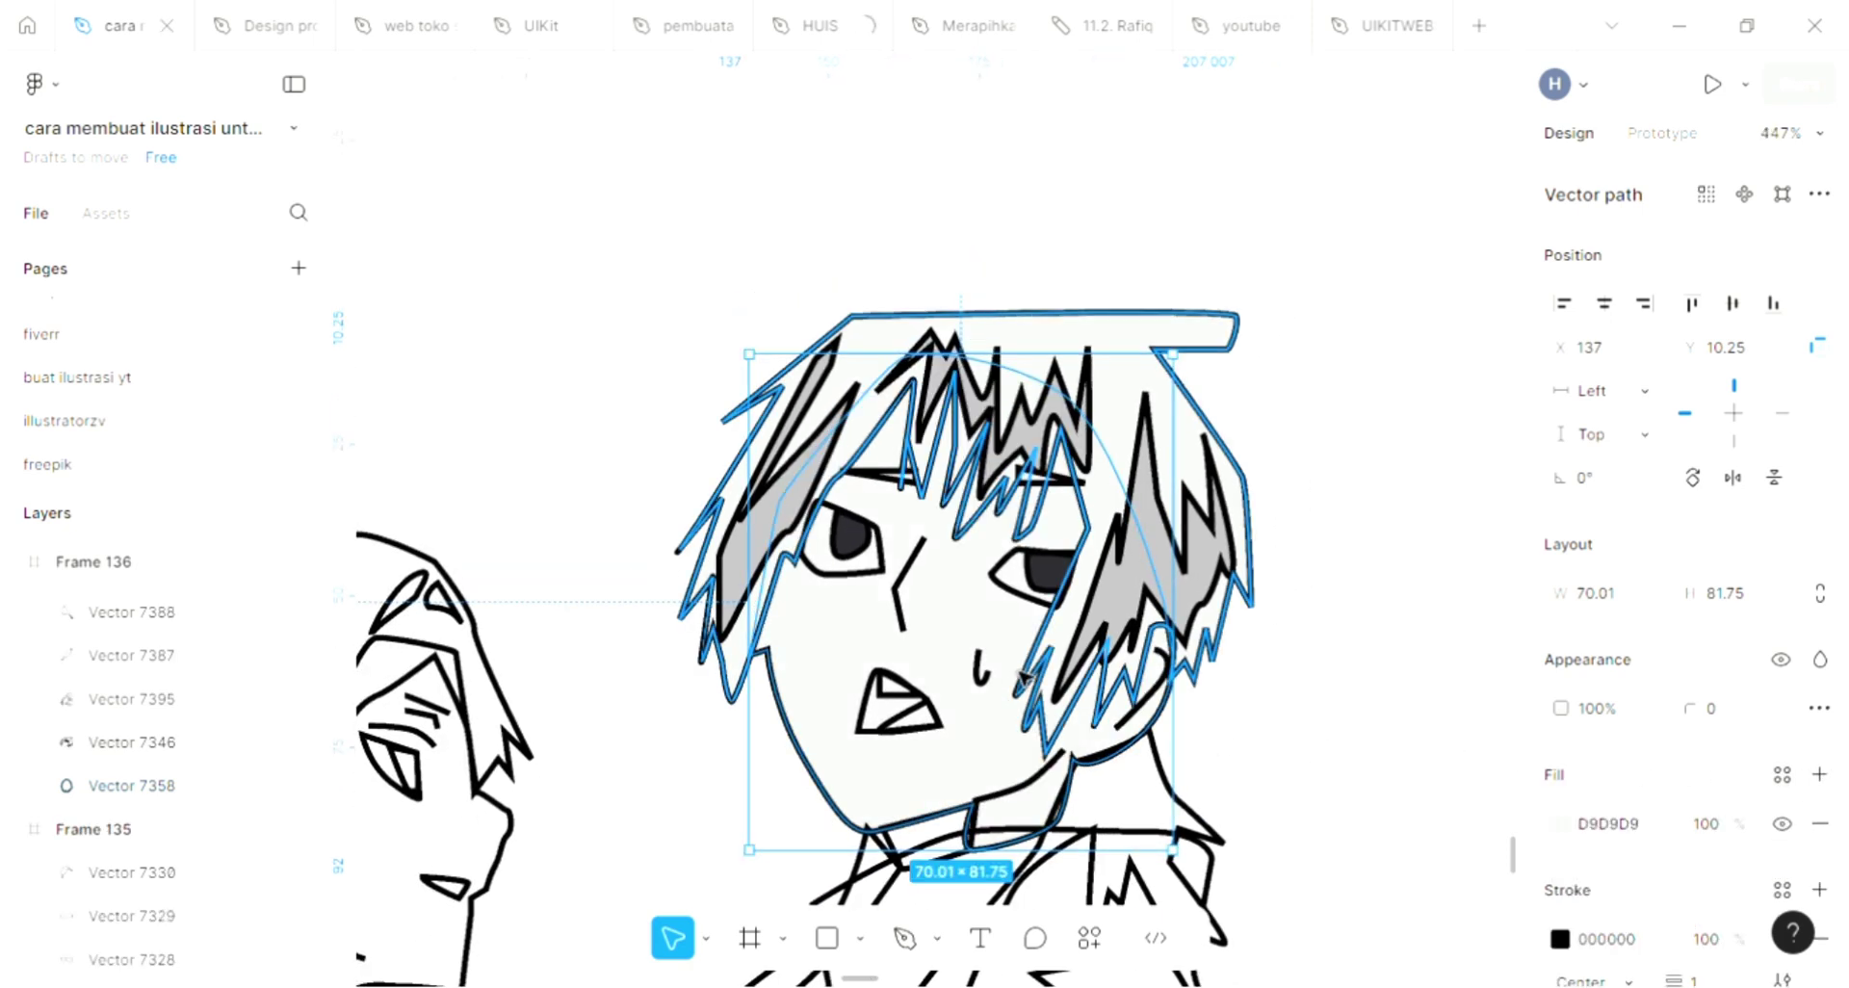
Sample the cream palette swatch for the face fill and adjust the colour to the skin tone F5CEBA
{"action": "scroll", "coordinate": [1022, 677], "scroll_direction": "left", "scroll_amount": 10}
{"action": "scroll", "coordinate": [1025, 677], "scroll_direction": "down", "scroll_amount": 2}
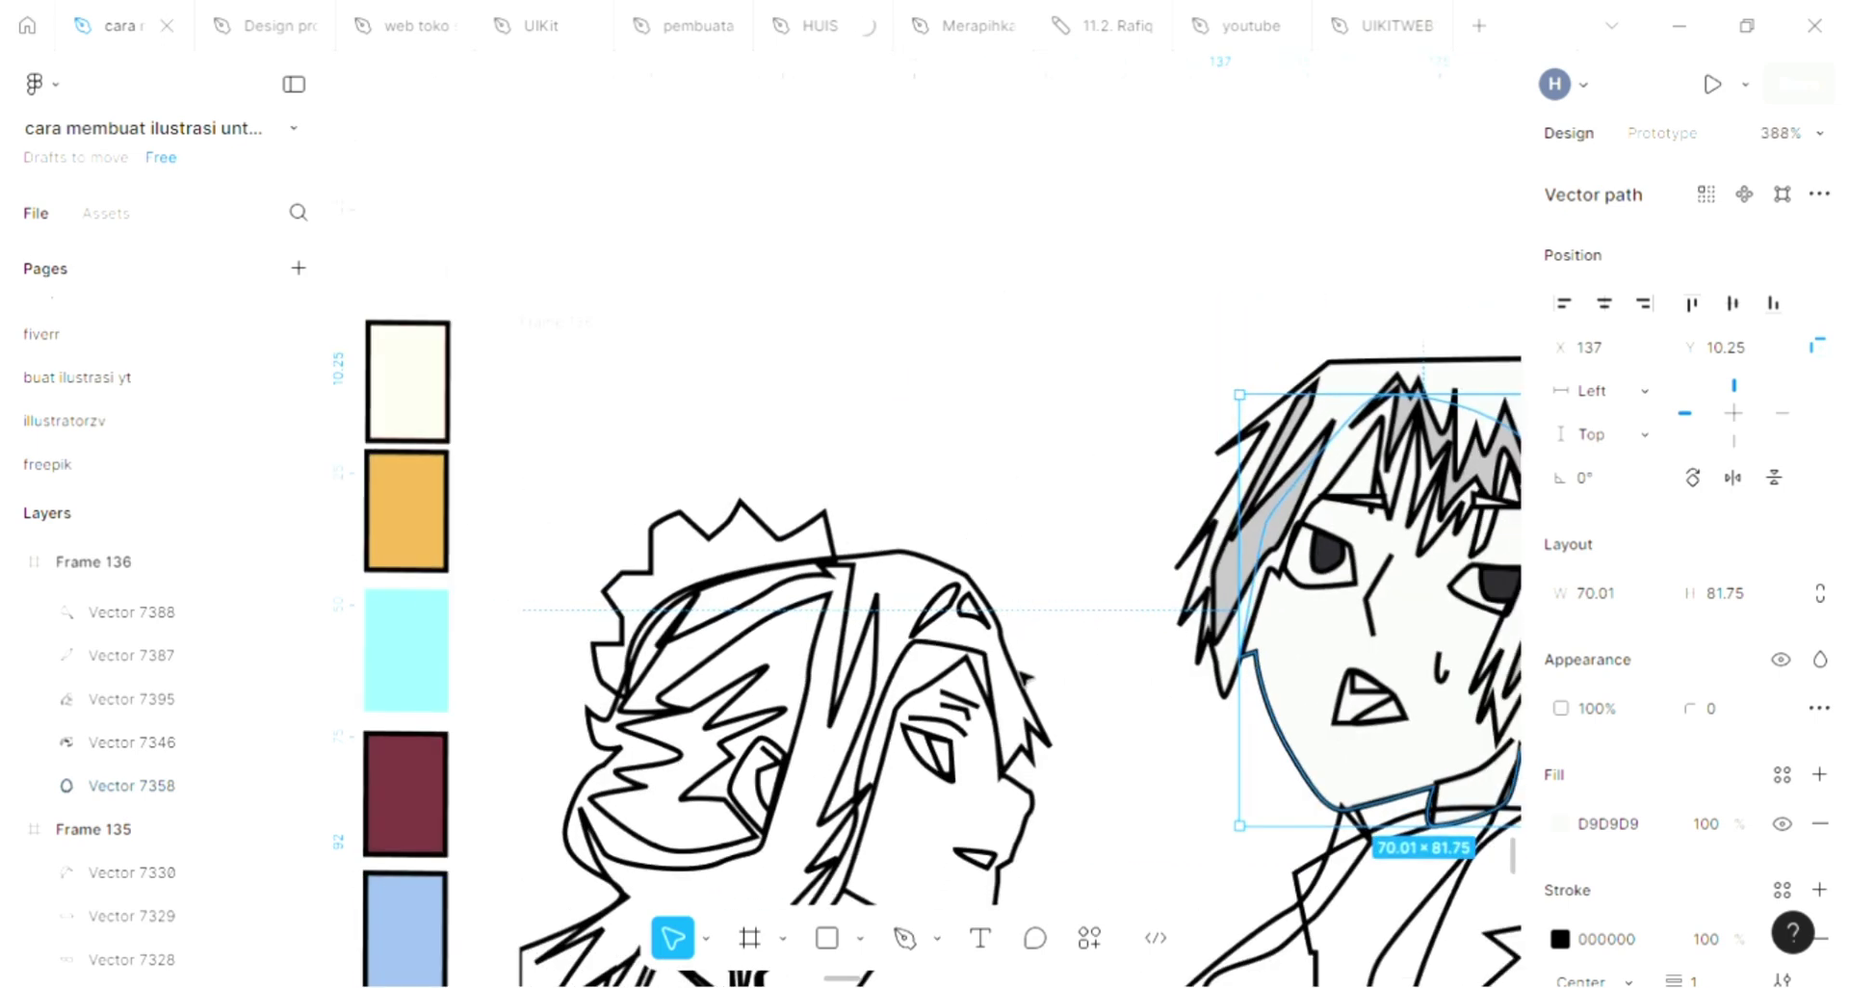
{"action": "key", "text": "i"}
{"action": "left_click", "coordinate": [431, 436]}
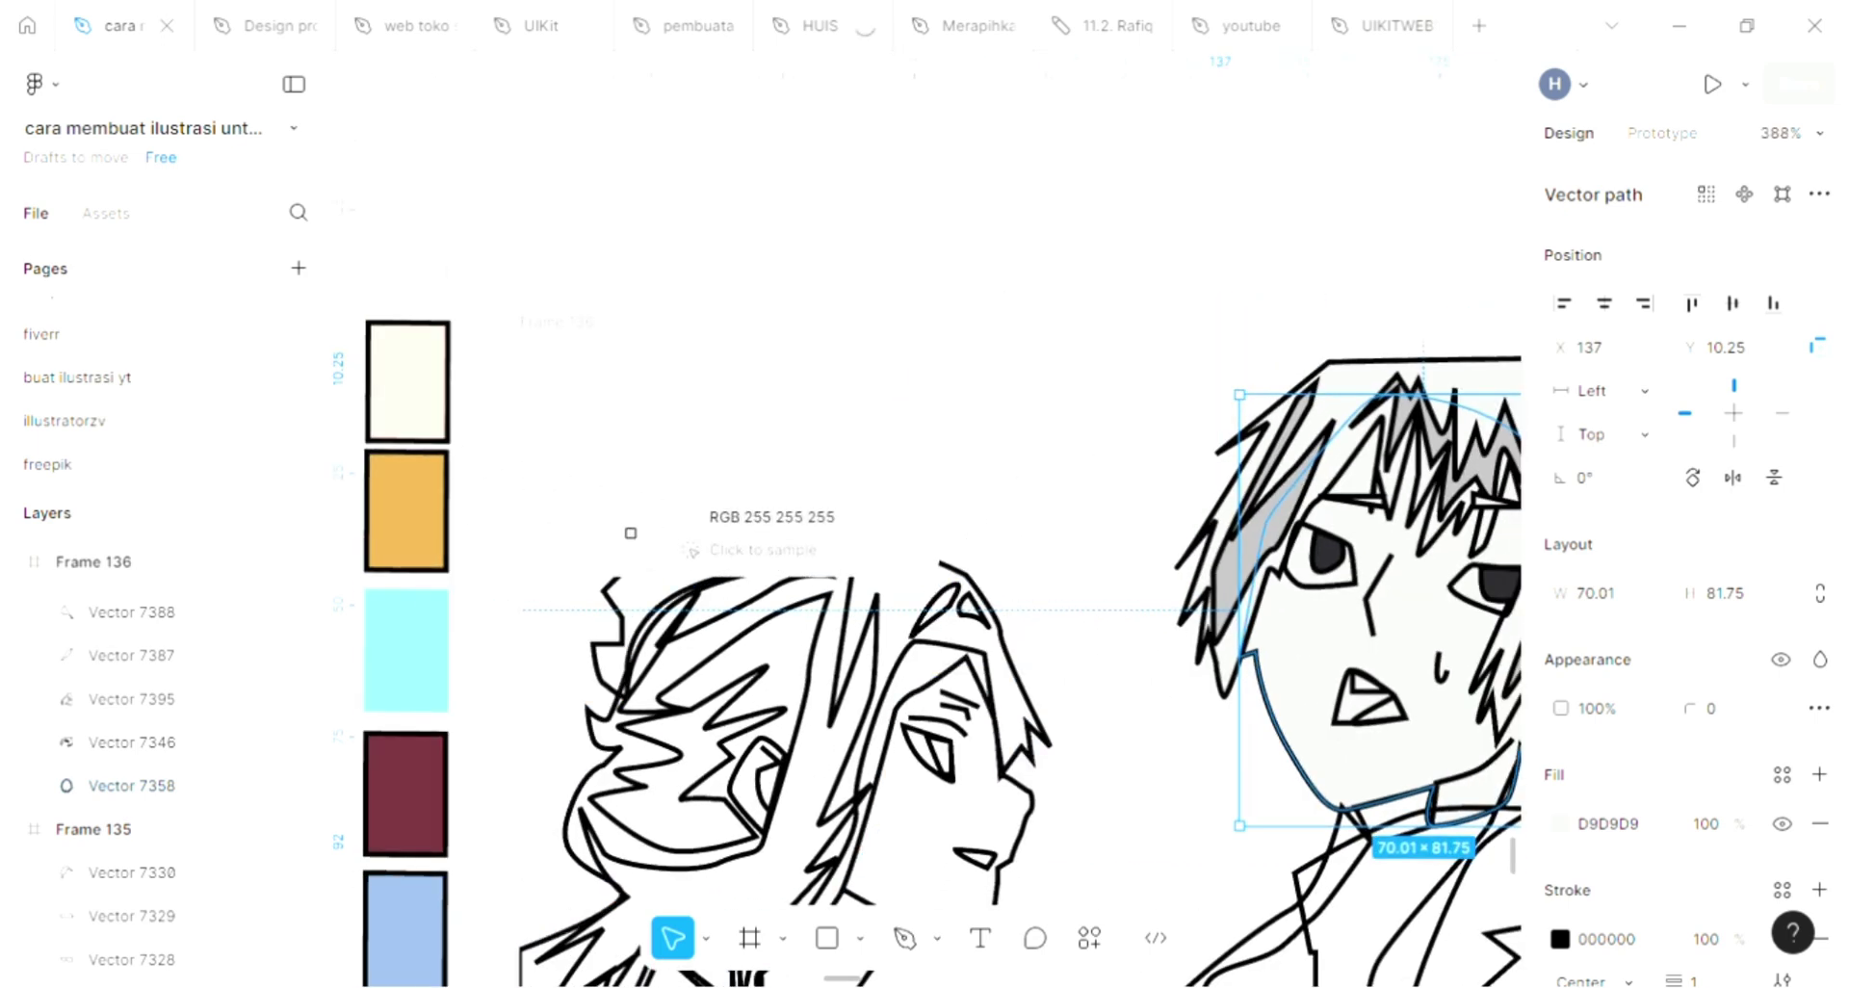
{"action": "scroll", "coordinate": [1188, 705], "scroll_direction": "right", "scroll_amount": 5}
{"action": "scroll", "coordinate": [1189, 707], "scroll_direction": "down", "scroll_amount": 2}
{"action": "scroll", "coordinate": [1189, 707], "scroll_direction": "right", "scroll_amount": 2}
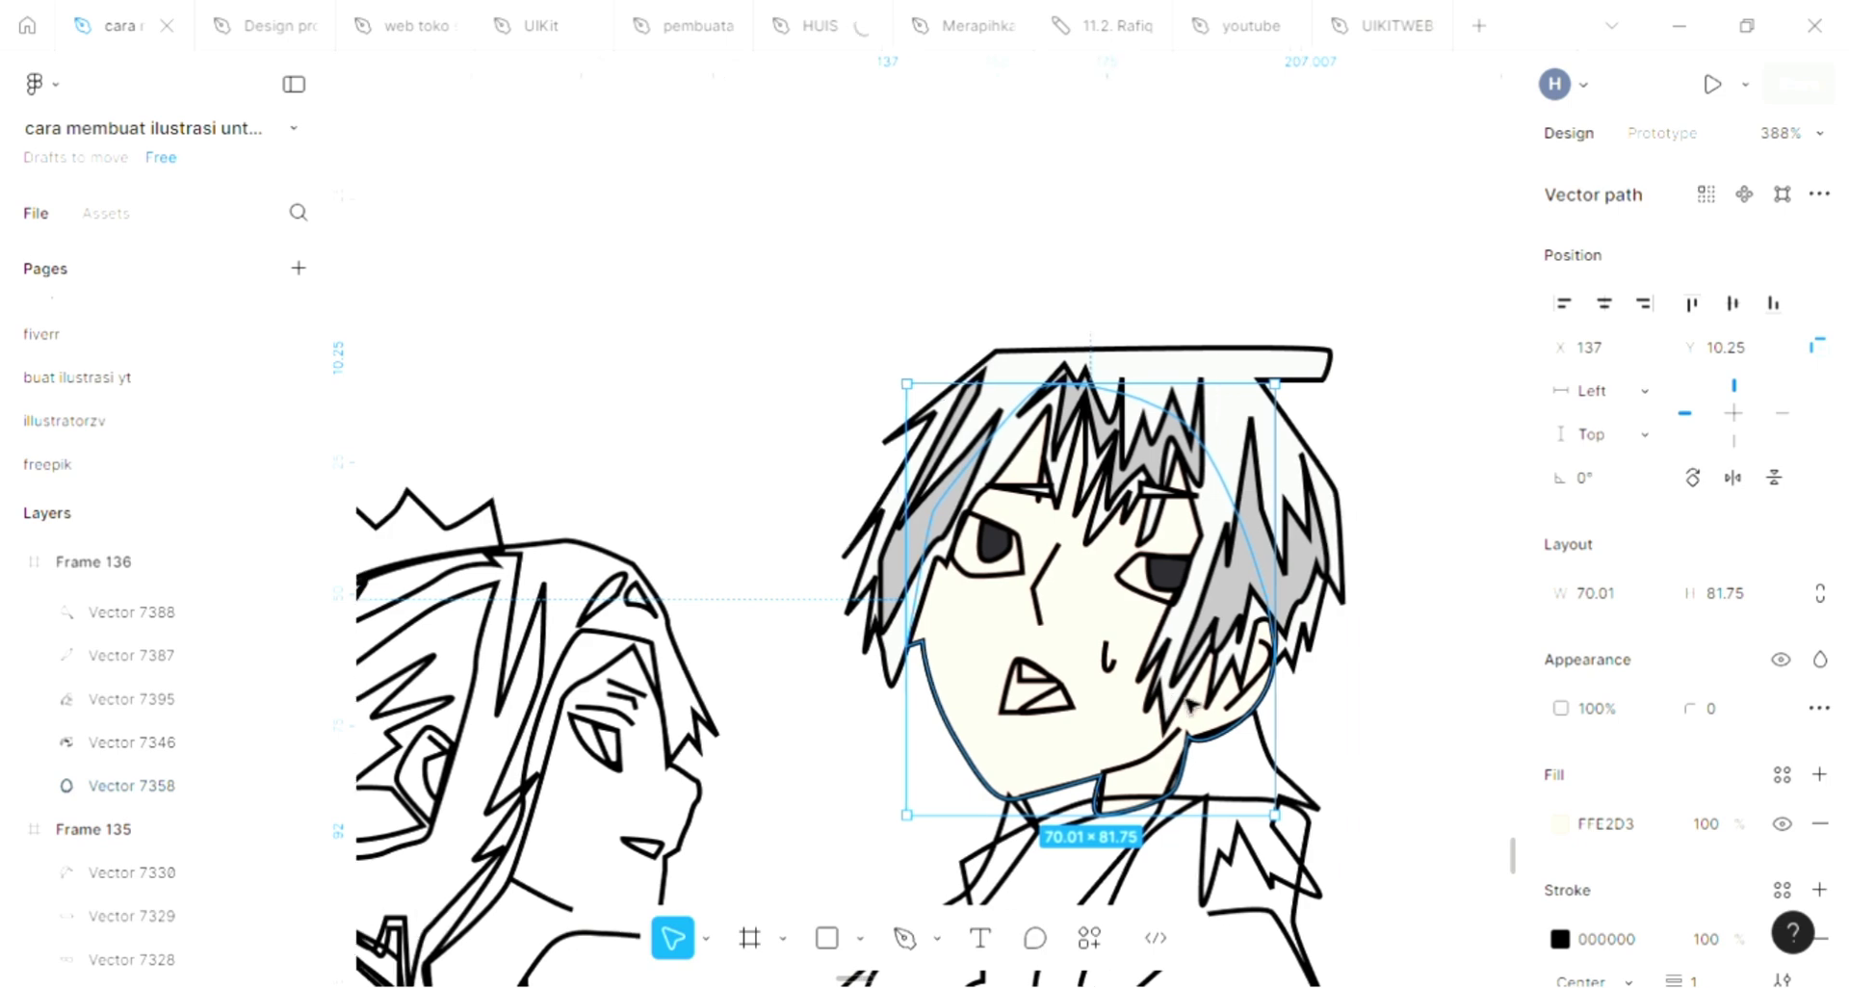
{"action": "scroll", "coordinate": [1379, 715], "scroll_direction": "up", "scroll_amount": 1}
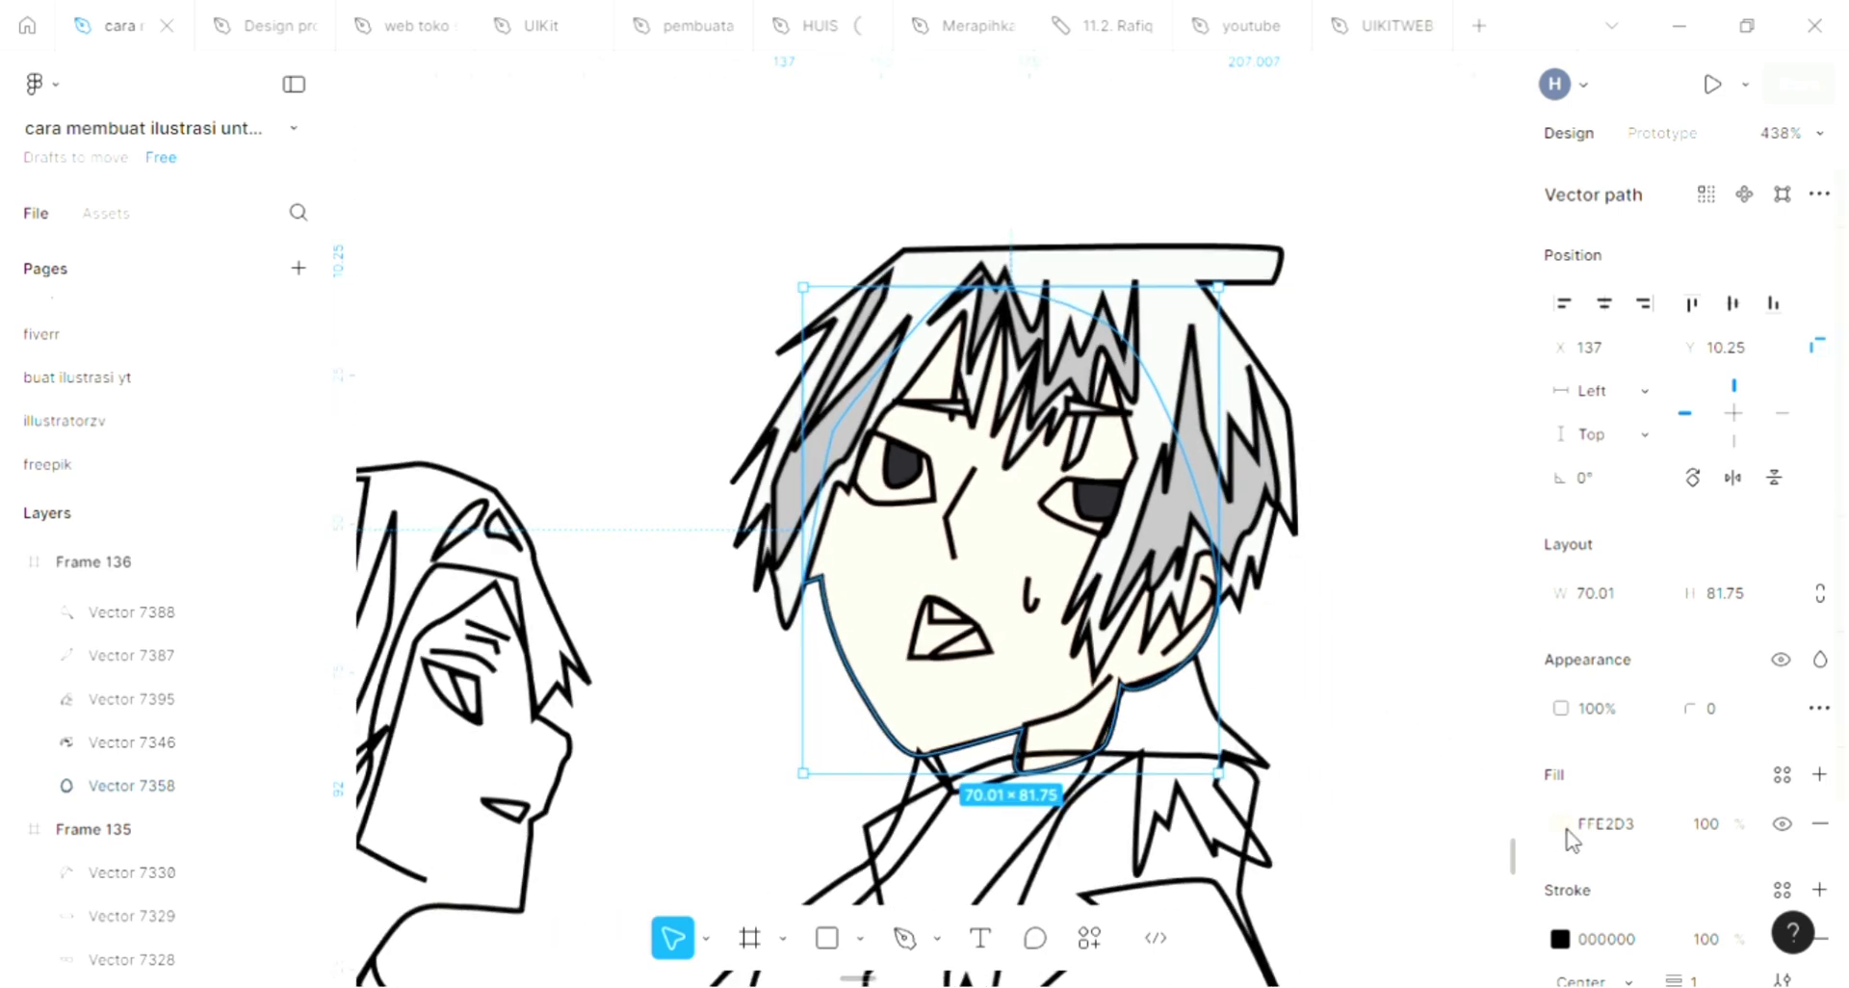
{"action": "left_click", "coordinate": [1560, 823]}
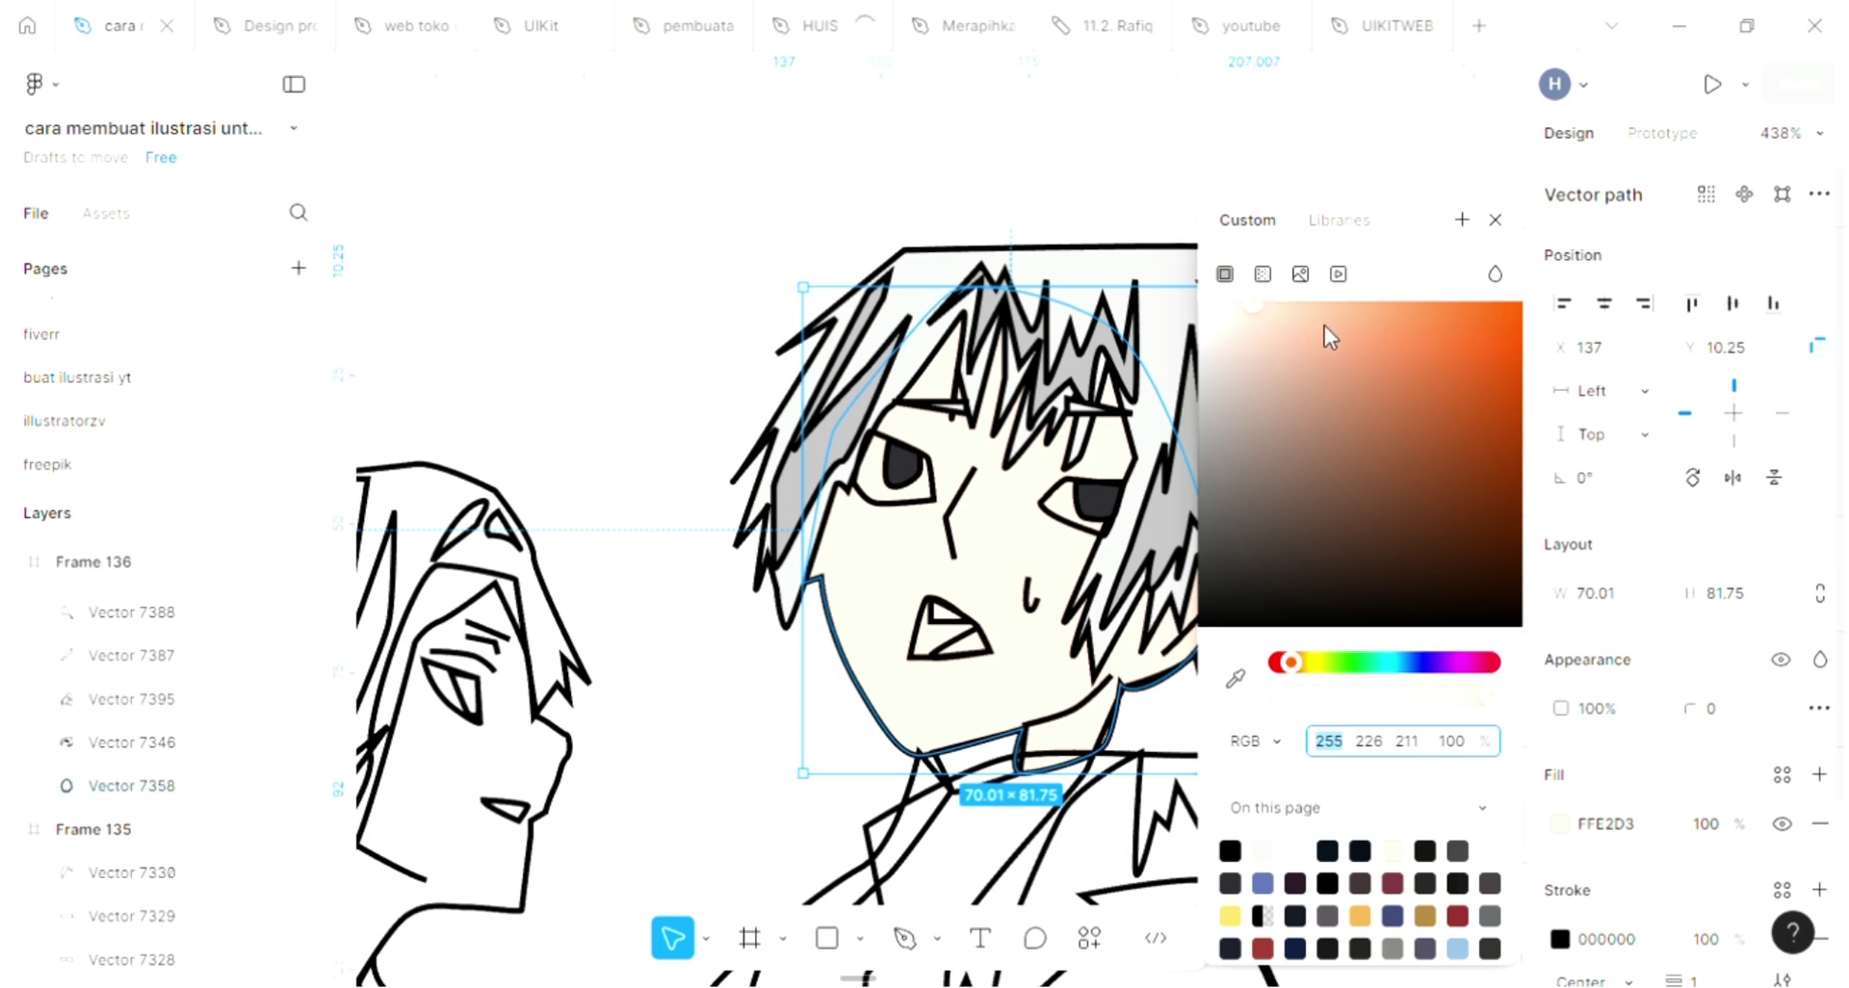
{"action": "left_click", "coordinate": [1495, 222]}
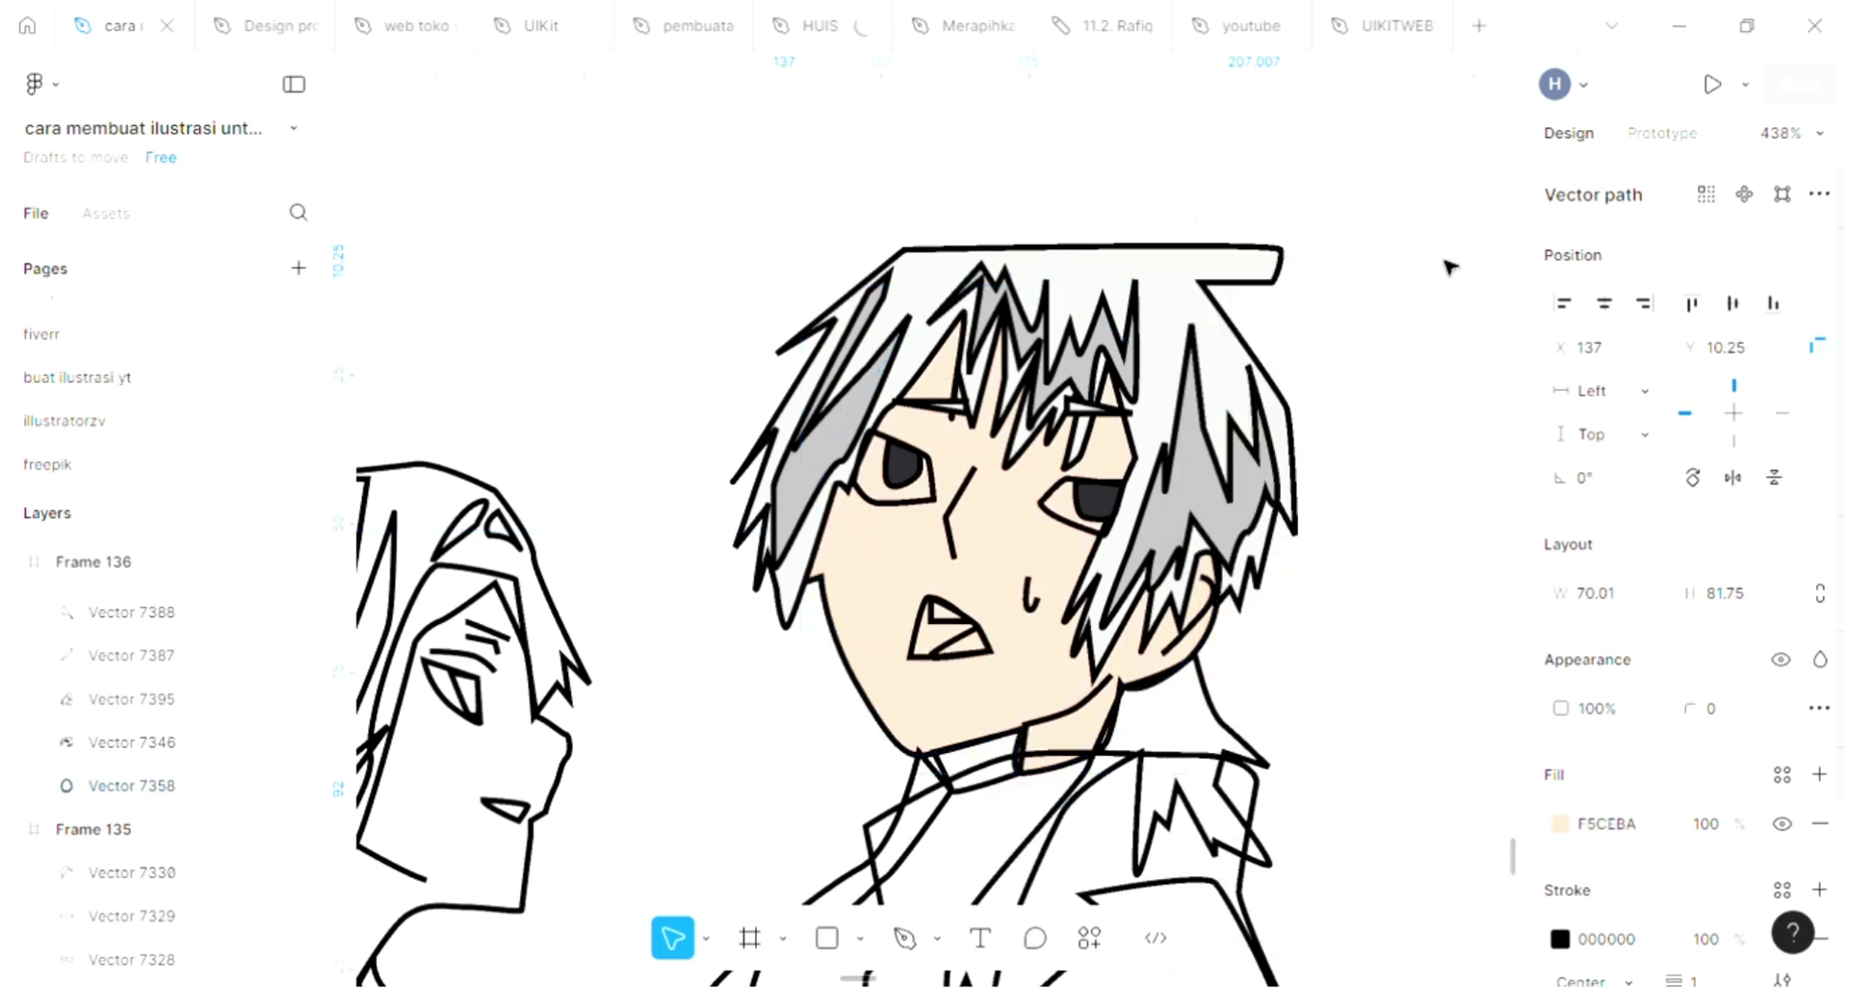
Send the man's two eye outlines to the back together and change their fill to white FFFFFF
{"action": "left_click", "coordinate": [927, 516]}
{"action": "left_click", "coordinate": [1081, 502], "text": "shift"}
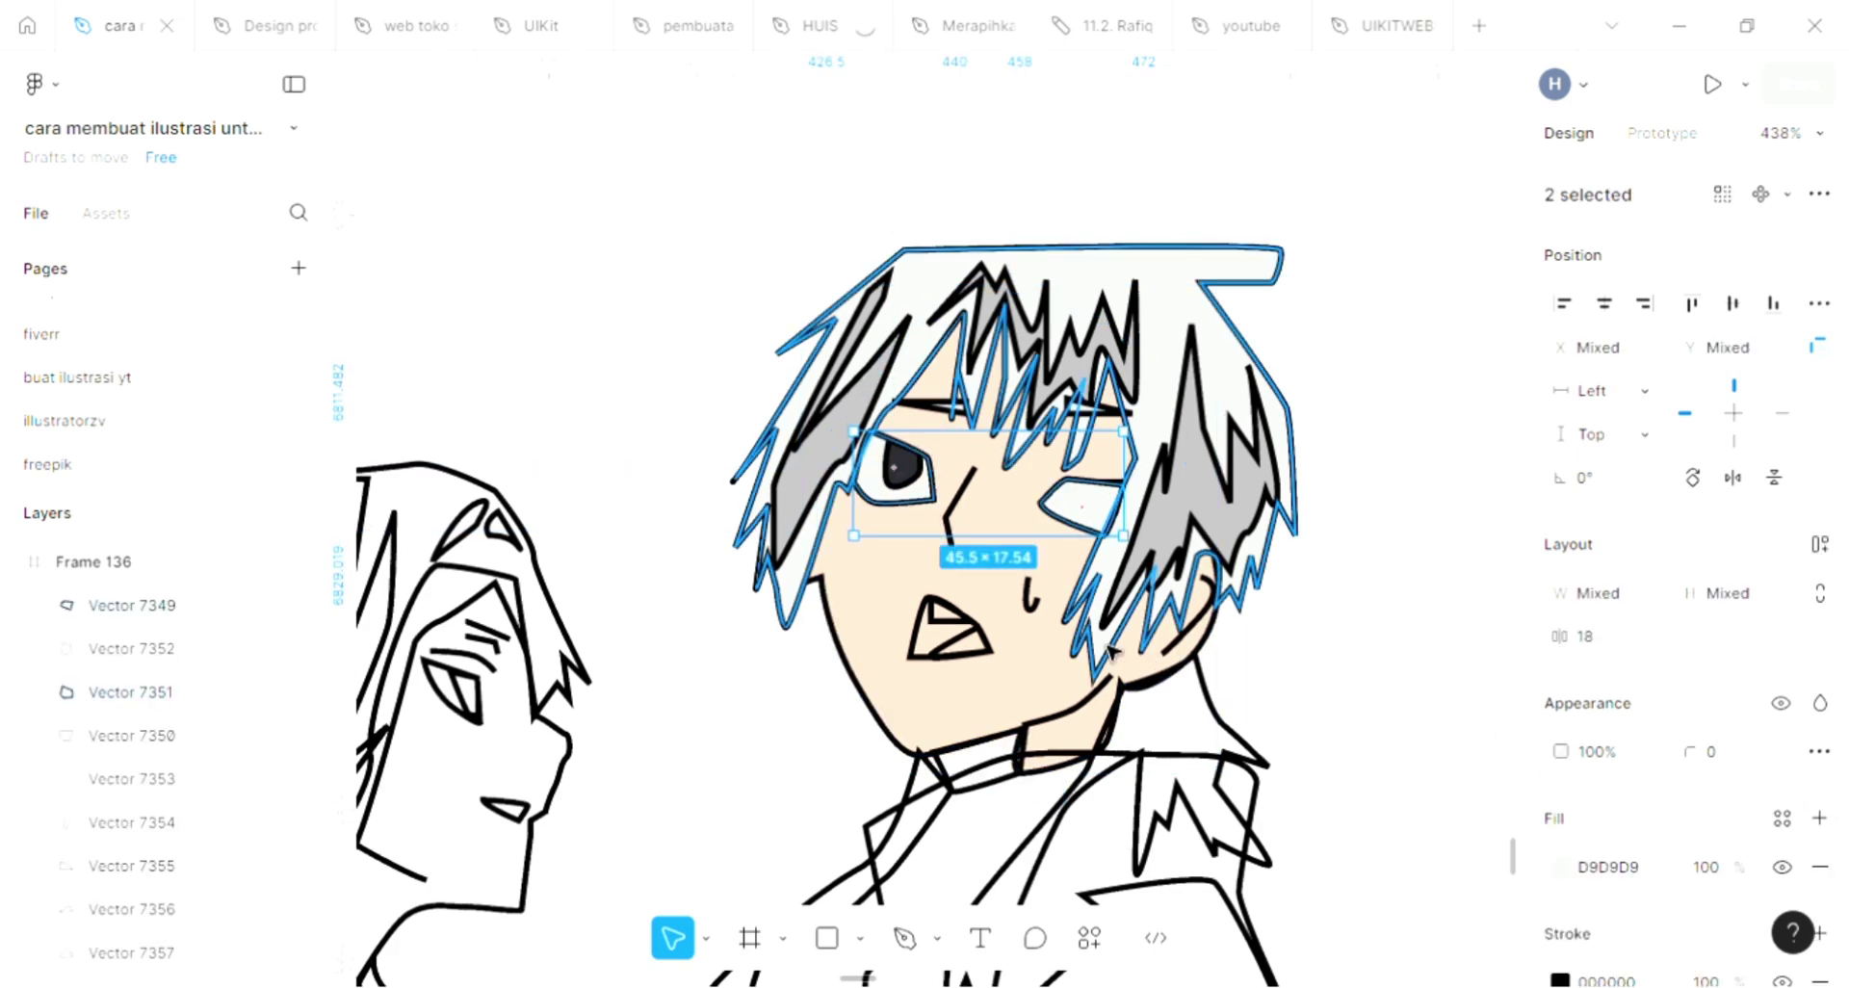
{"action": "key", "text": "ctrl+shift+bracketleft"}
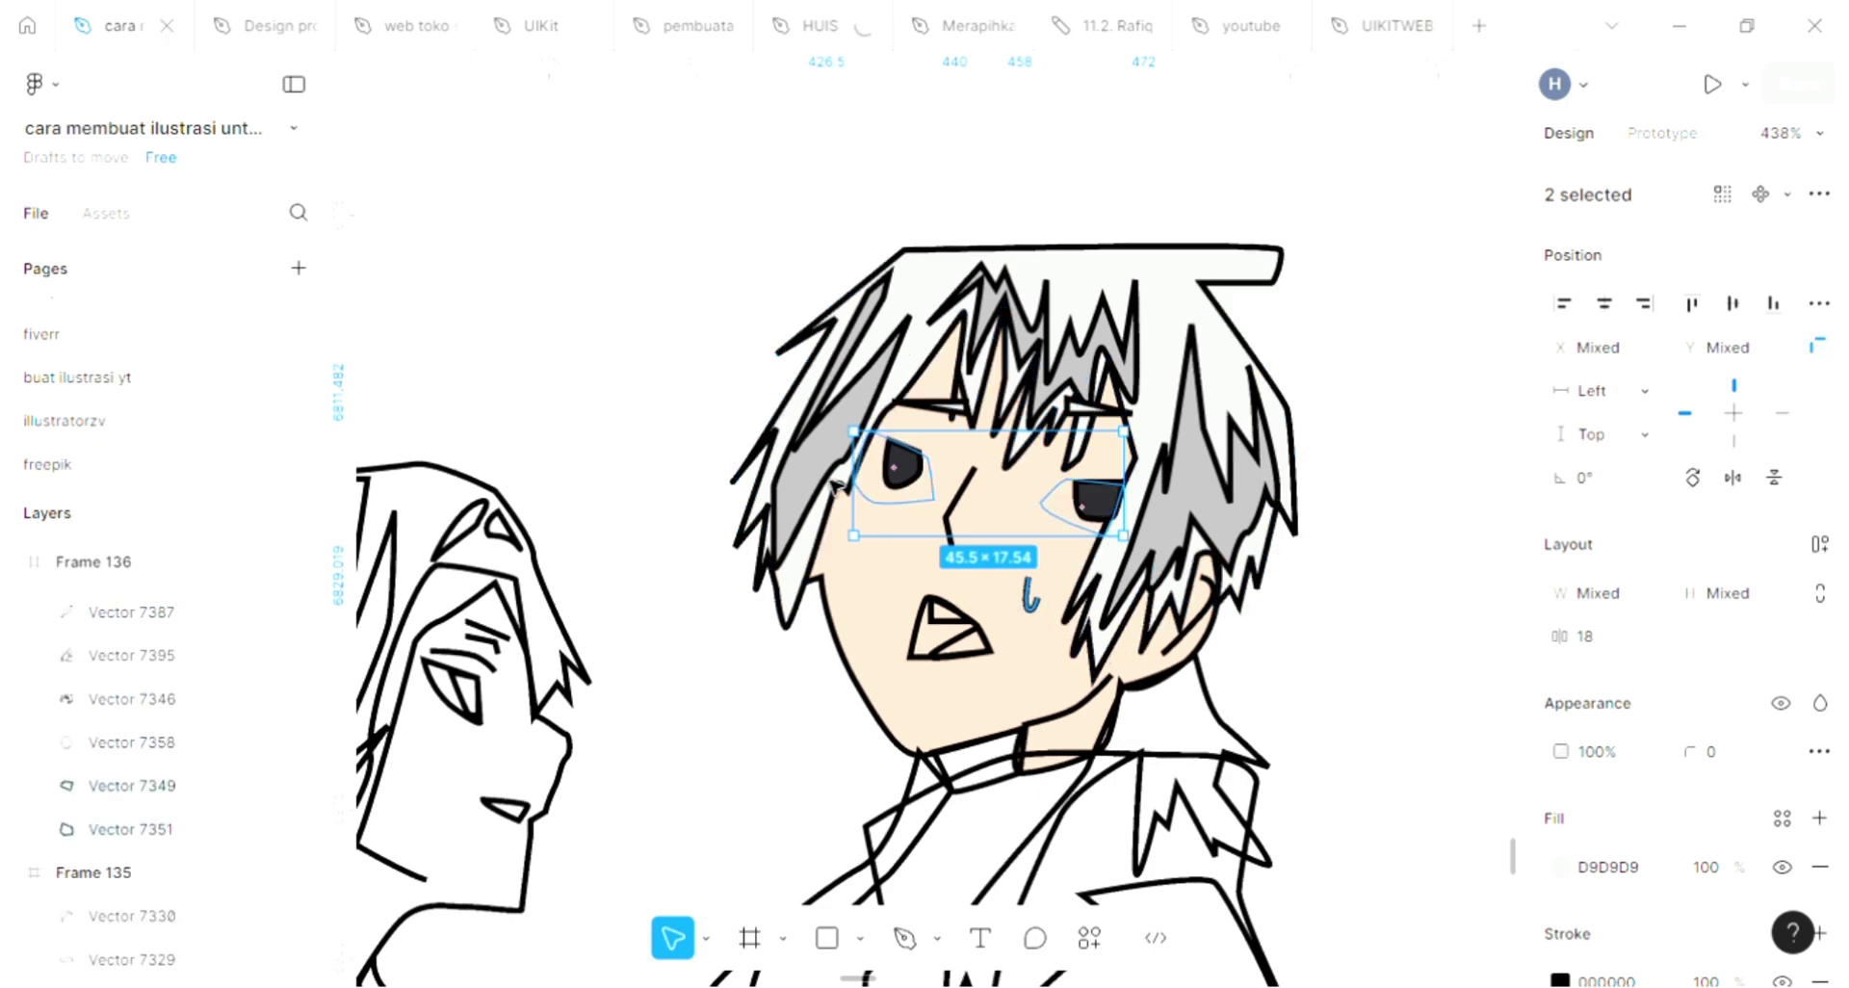
{"action": "left_click", "coordinate": [838, 673]}
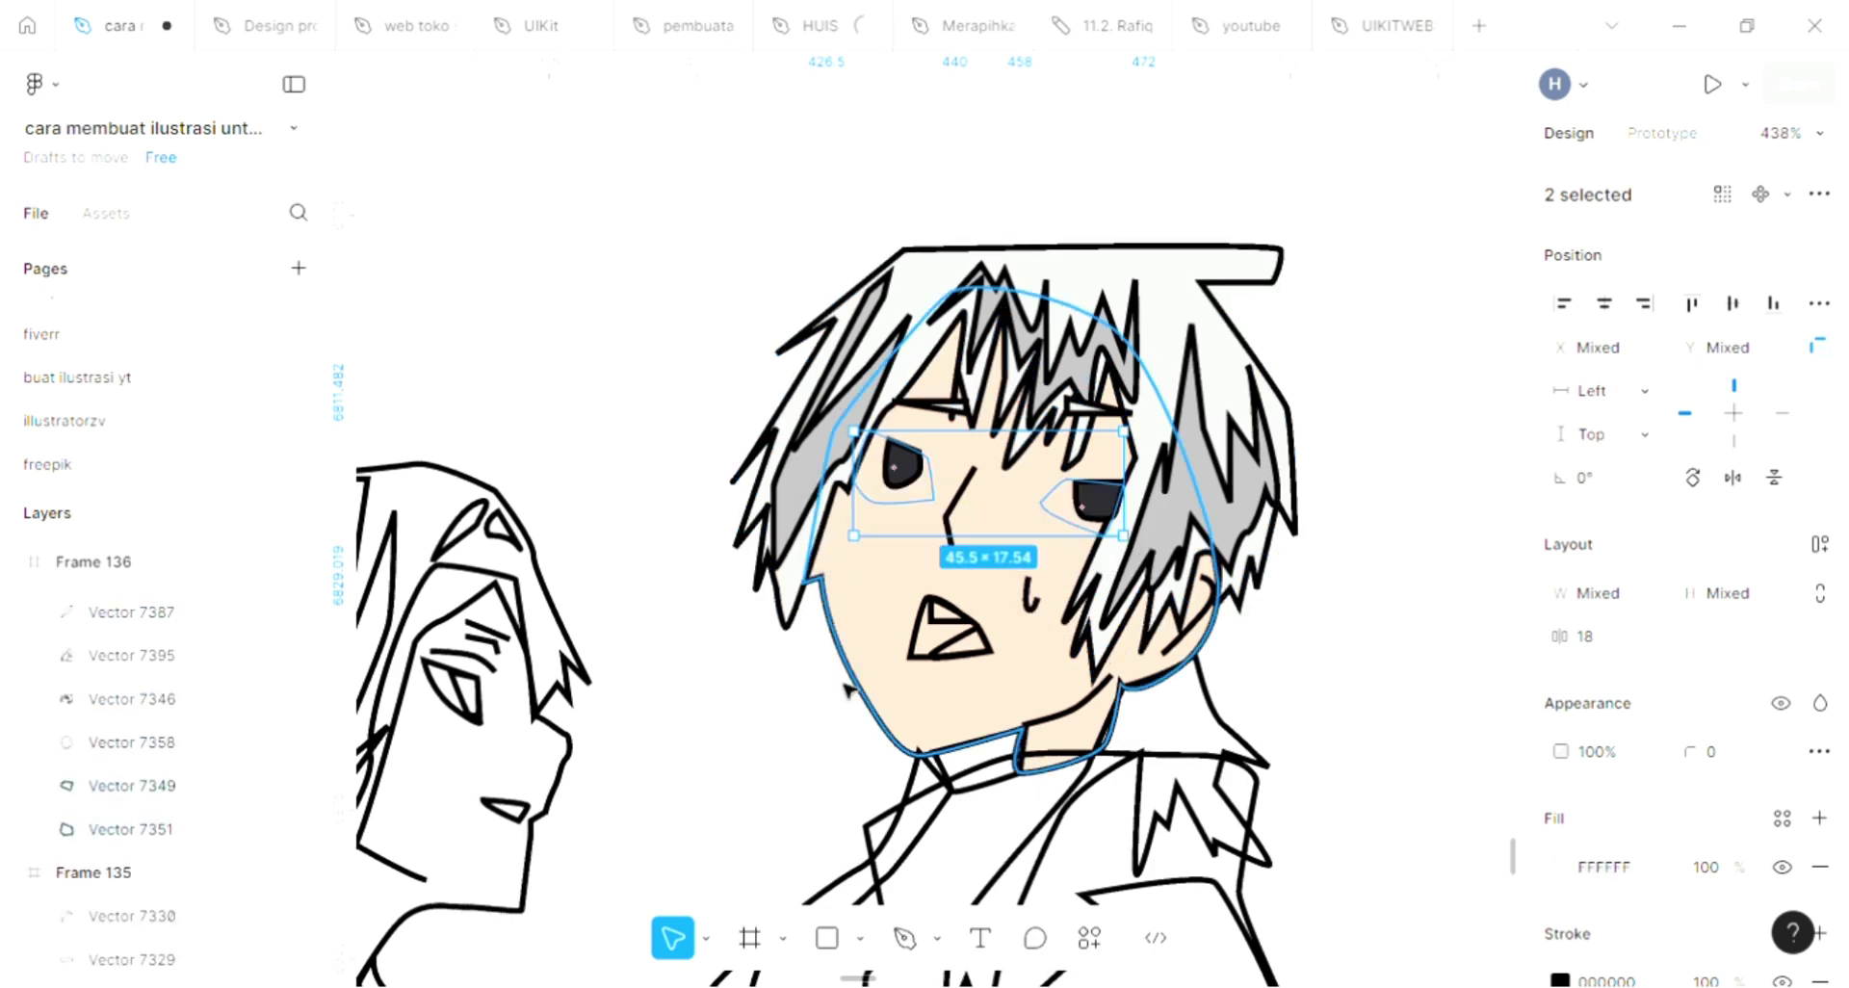
Send the man's skin-coloured face shape to the back, behind the whites of the eyes
{"action": "left_click", "coordinate": [851, 681]}
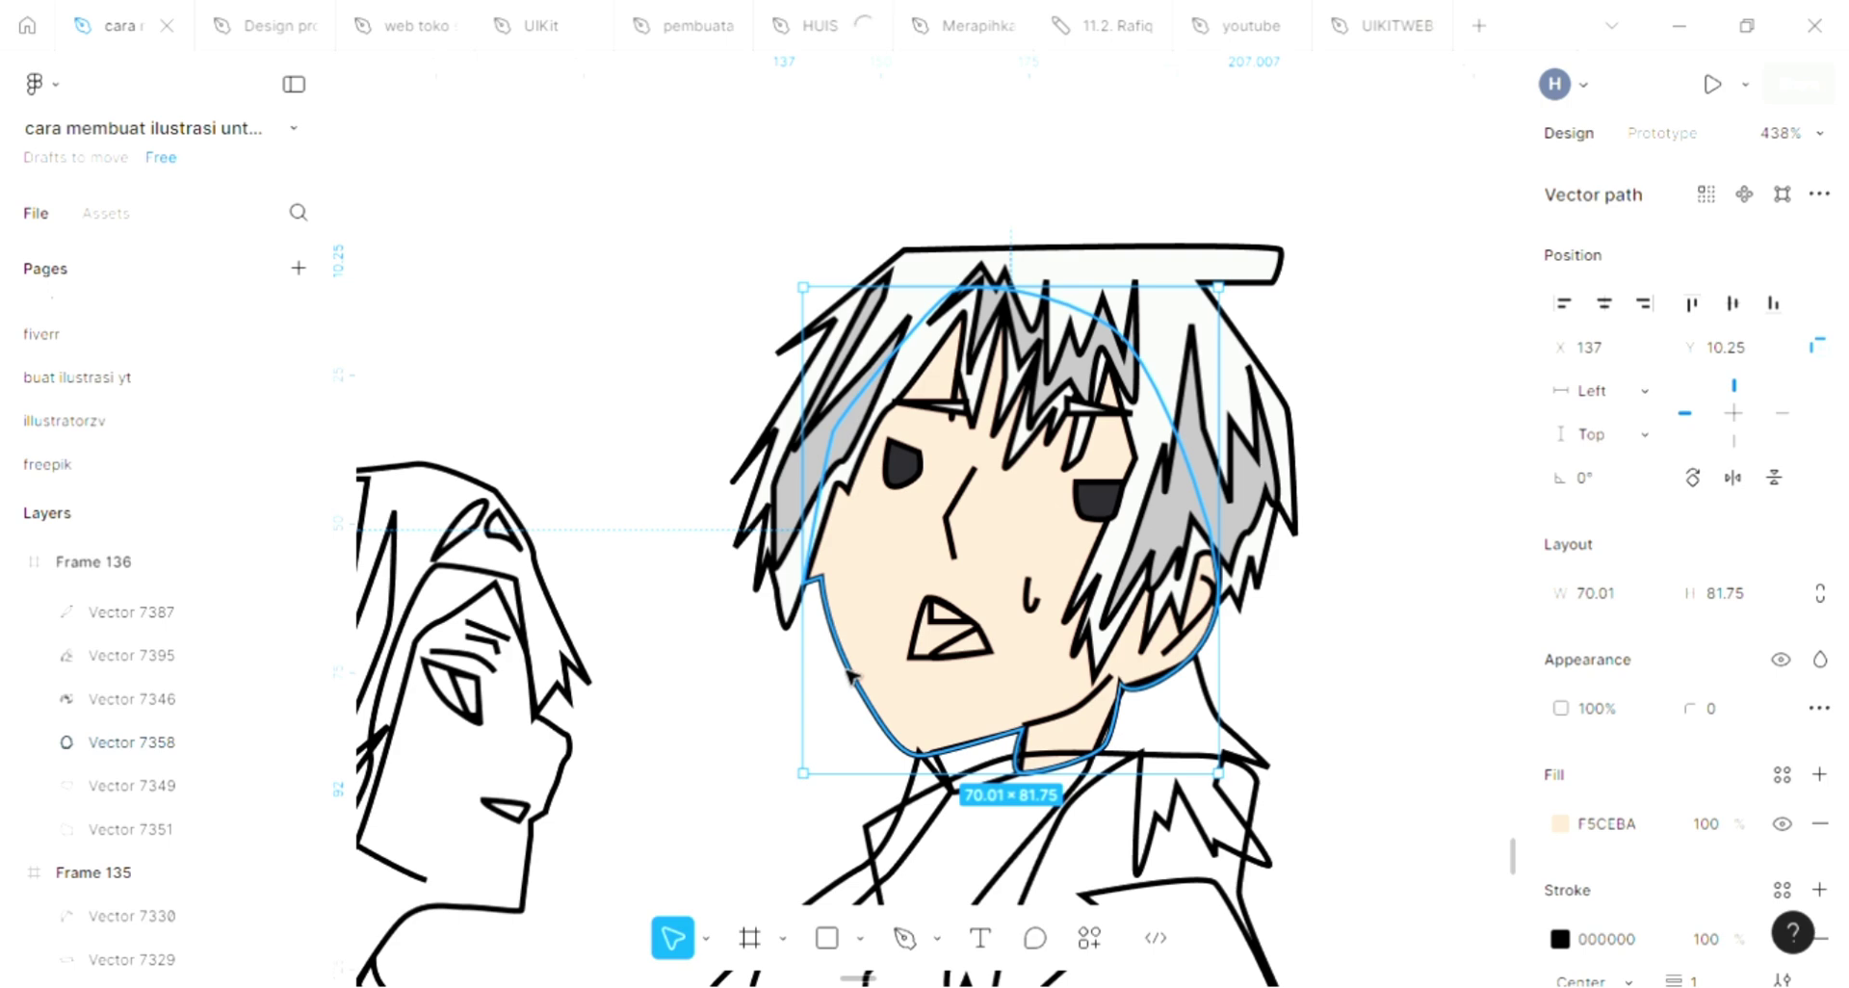
{"action": "right_click", "coordinate": [947, 600]}
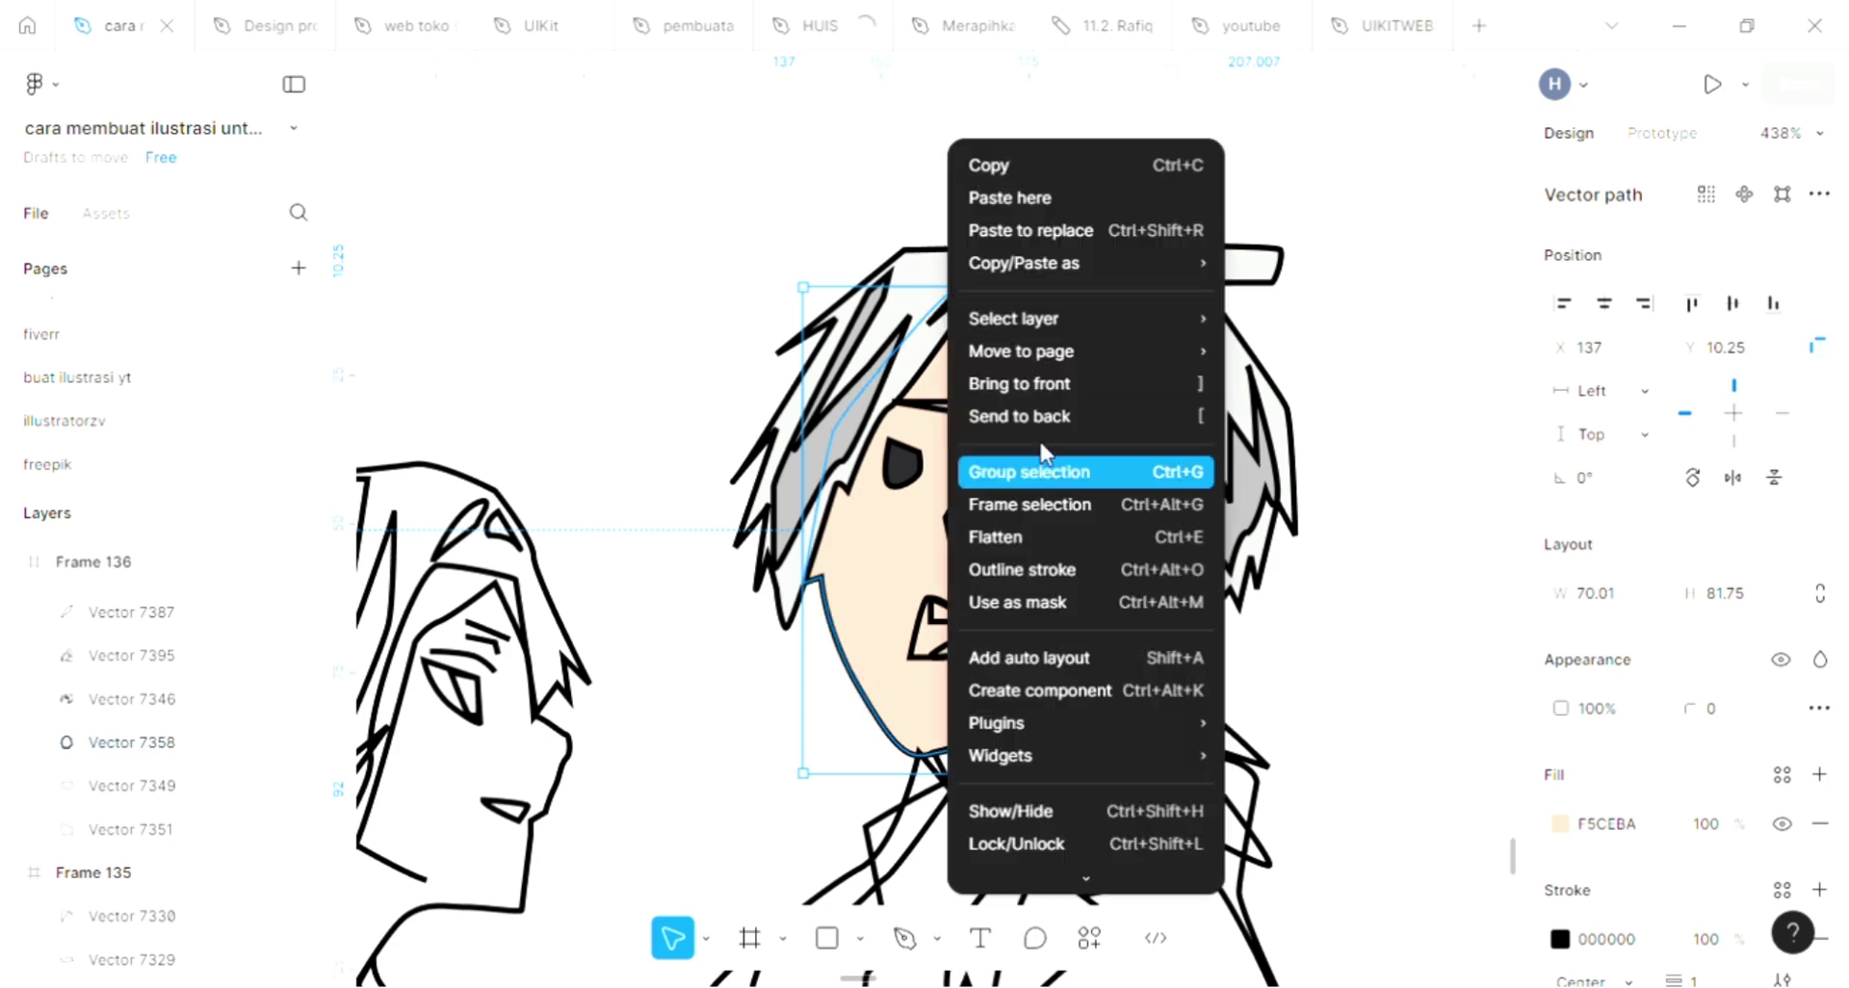
{"action": "key", "text": "["}
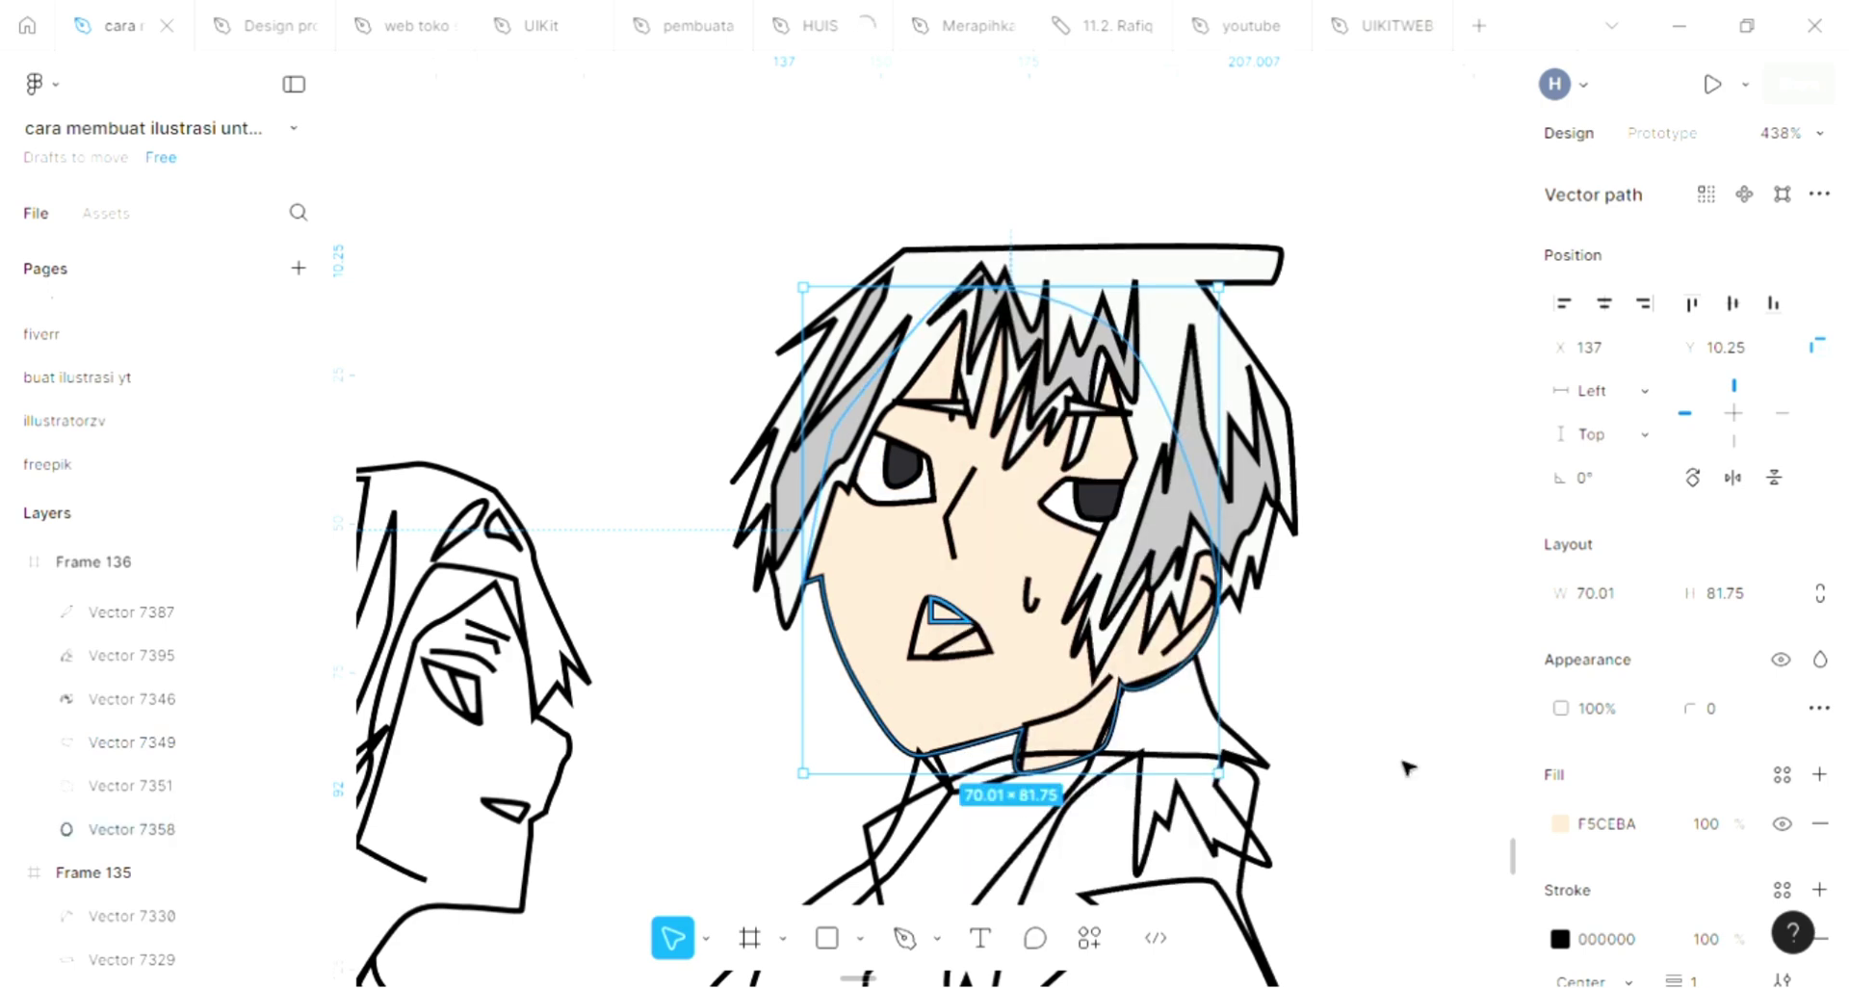
Give the small teeth shape in the upper part of the man's mouth a white fill, keeping its black stroke
{"action": "left_click", "coordinate": [951, 621]}
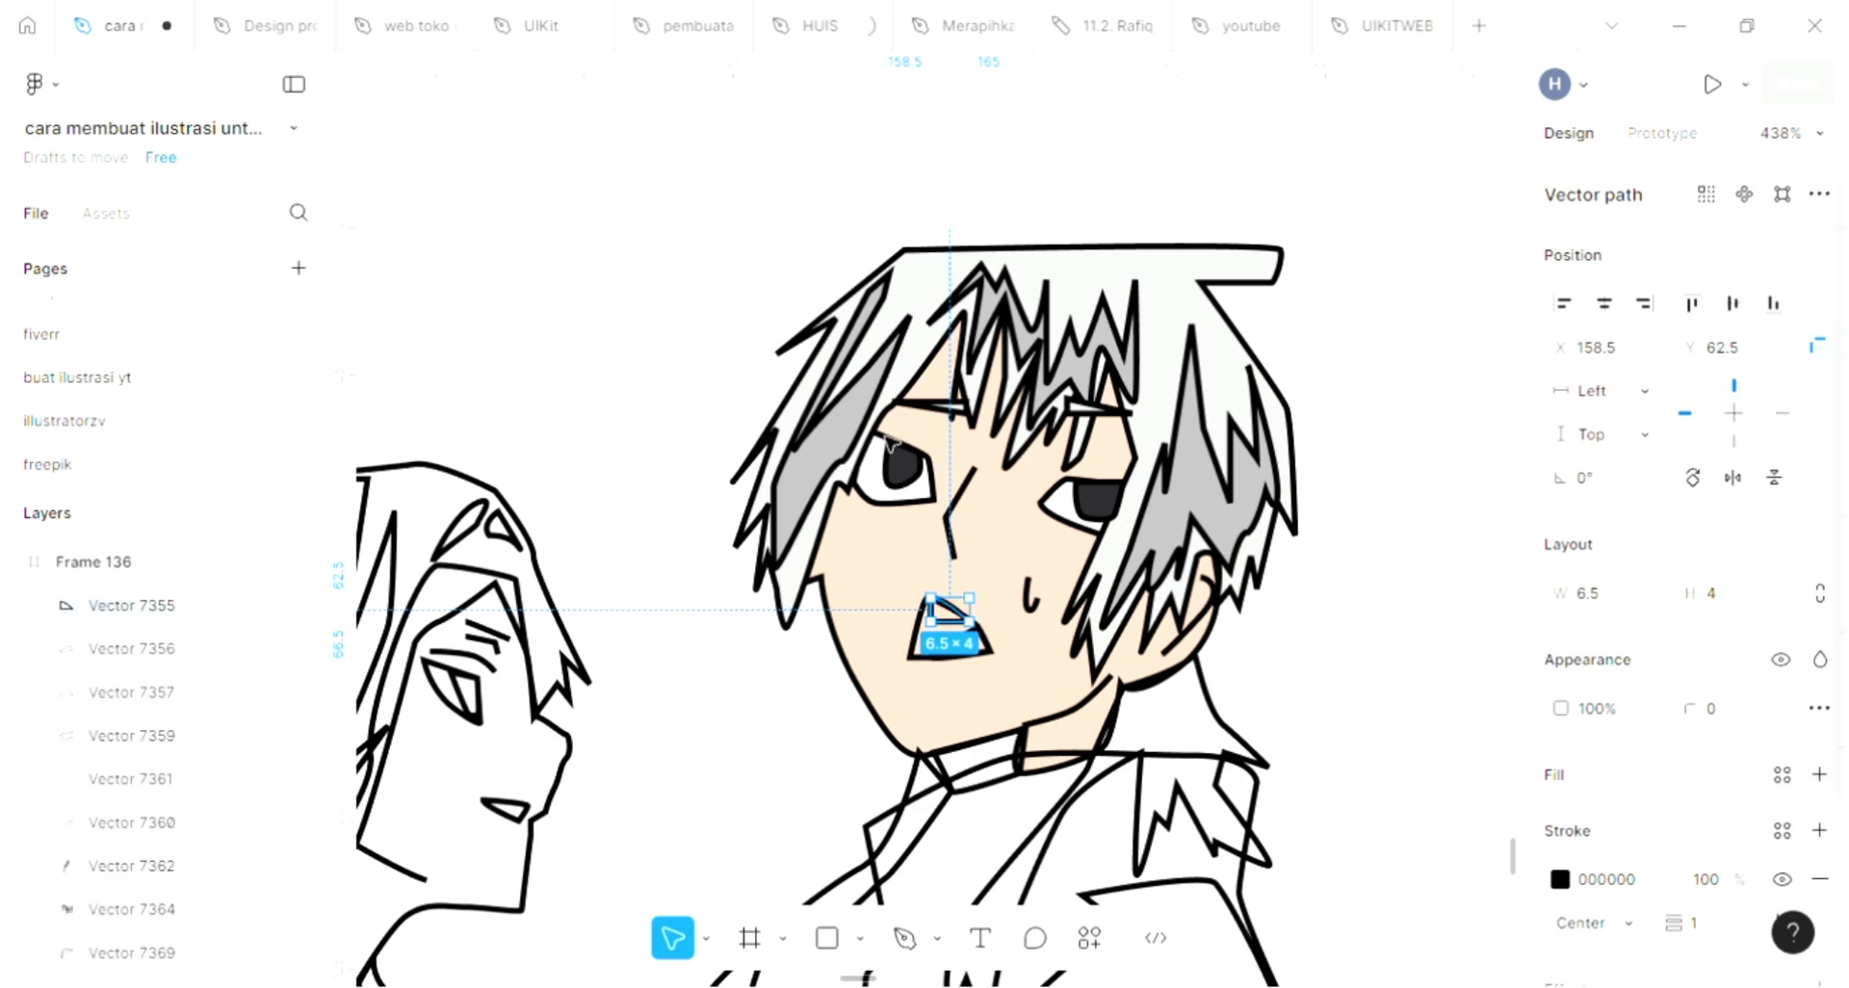
{"action": "scroll", "coordinate": [939, 470], "scroll_direction": "up", "scroll_amount": 5}
{"action": "key", "text": "i"}
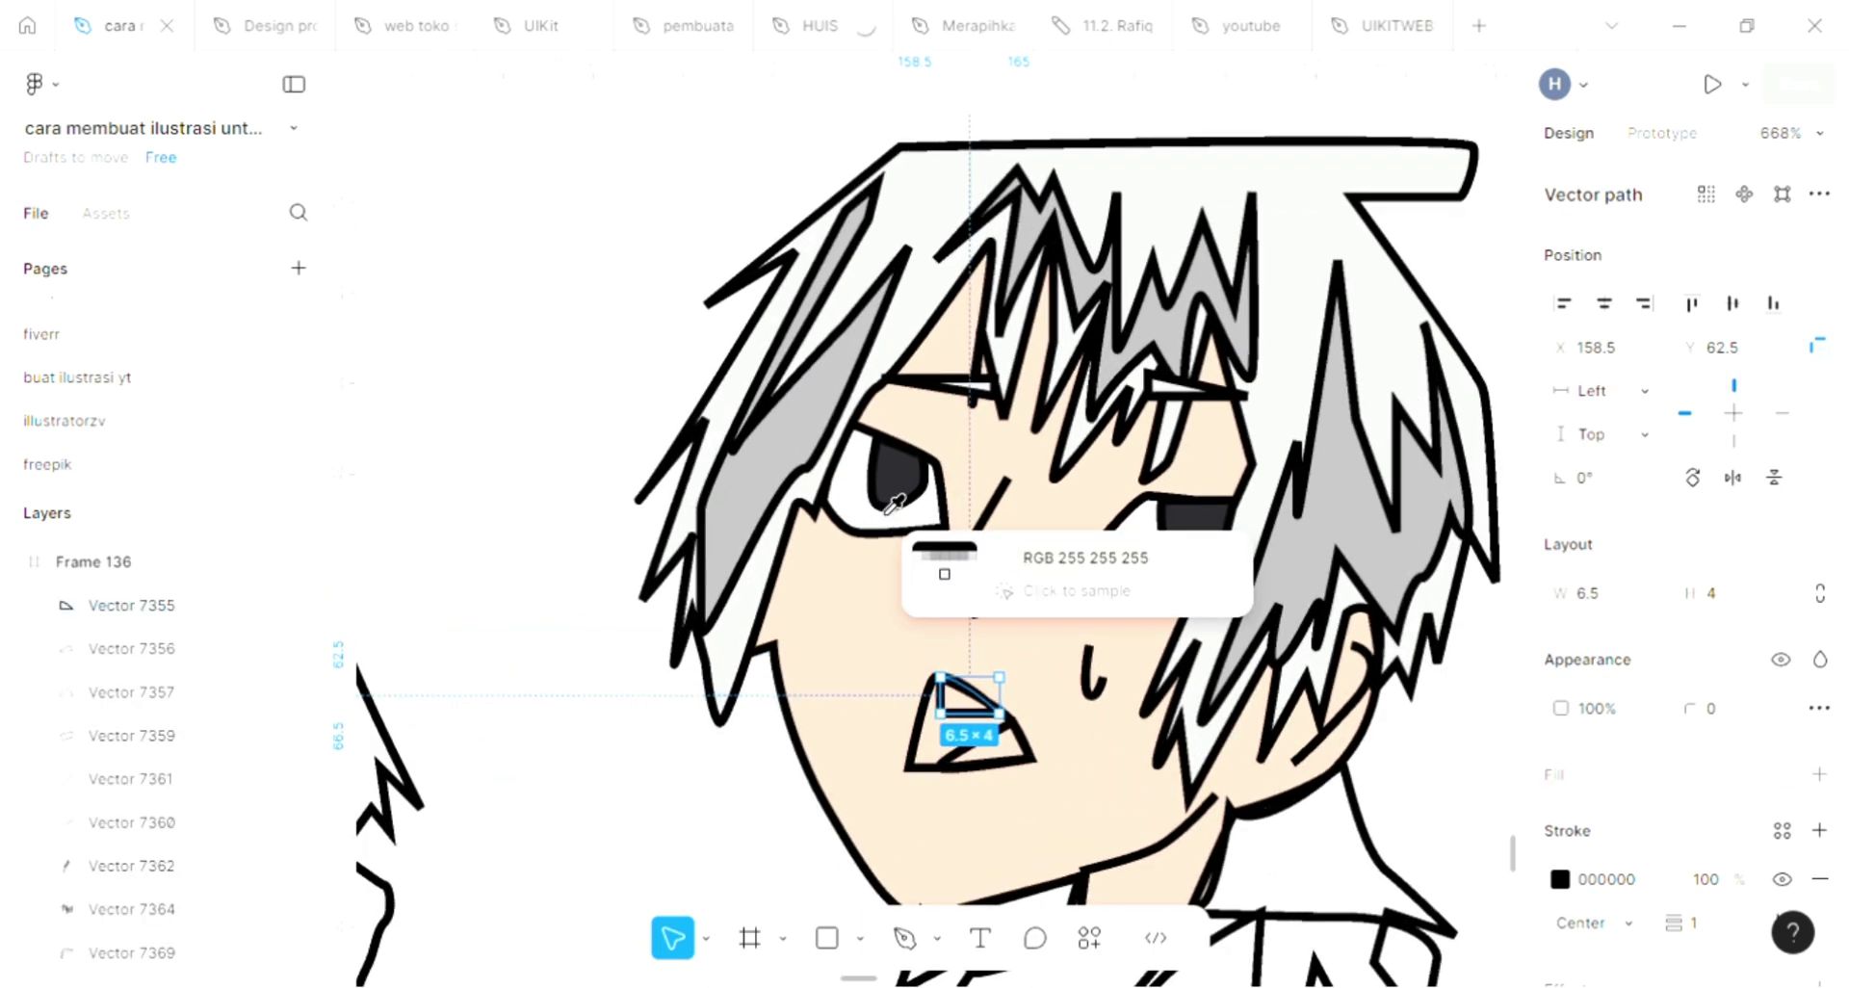
{"action": "left_click", "coordinate": [896, 525]}
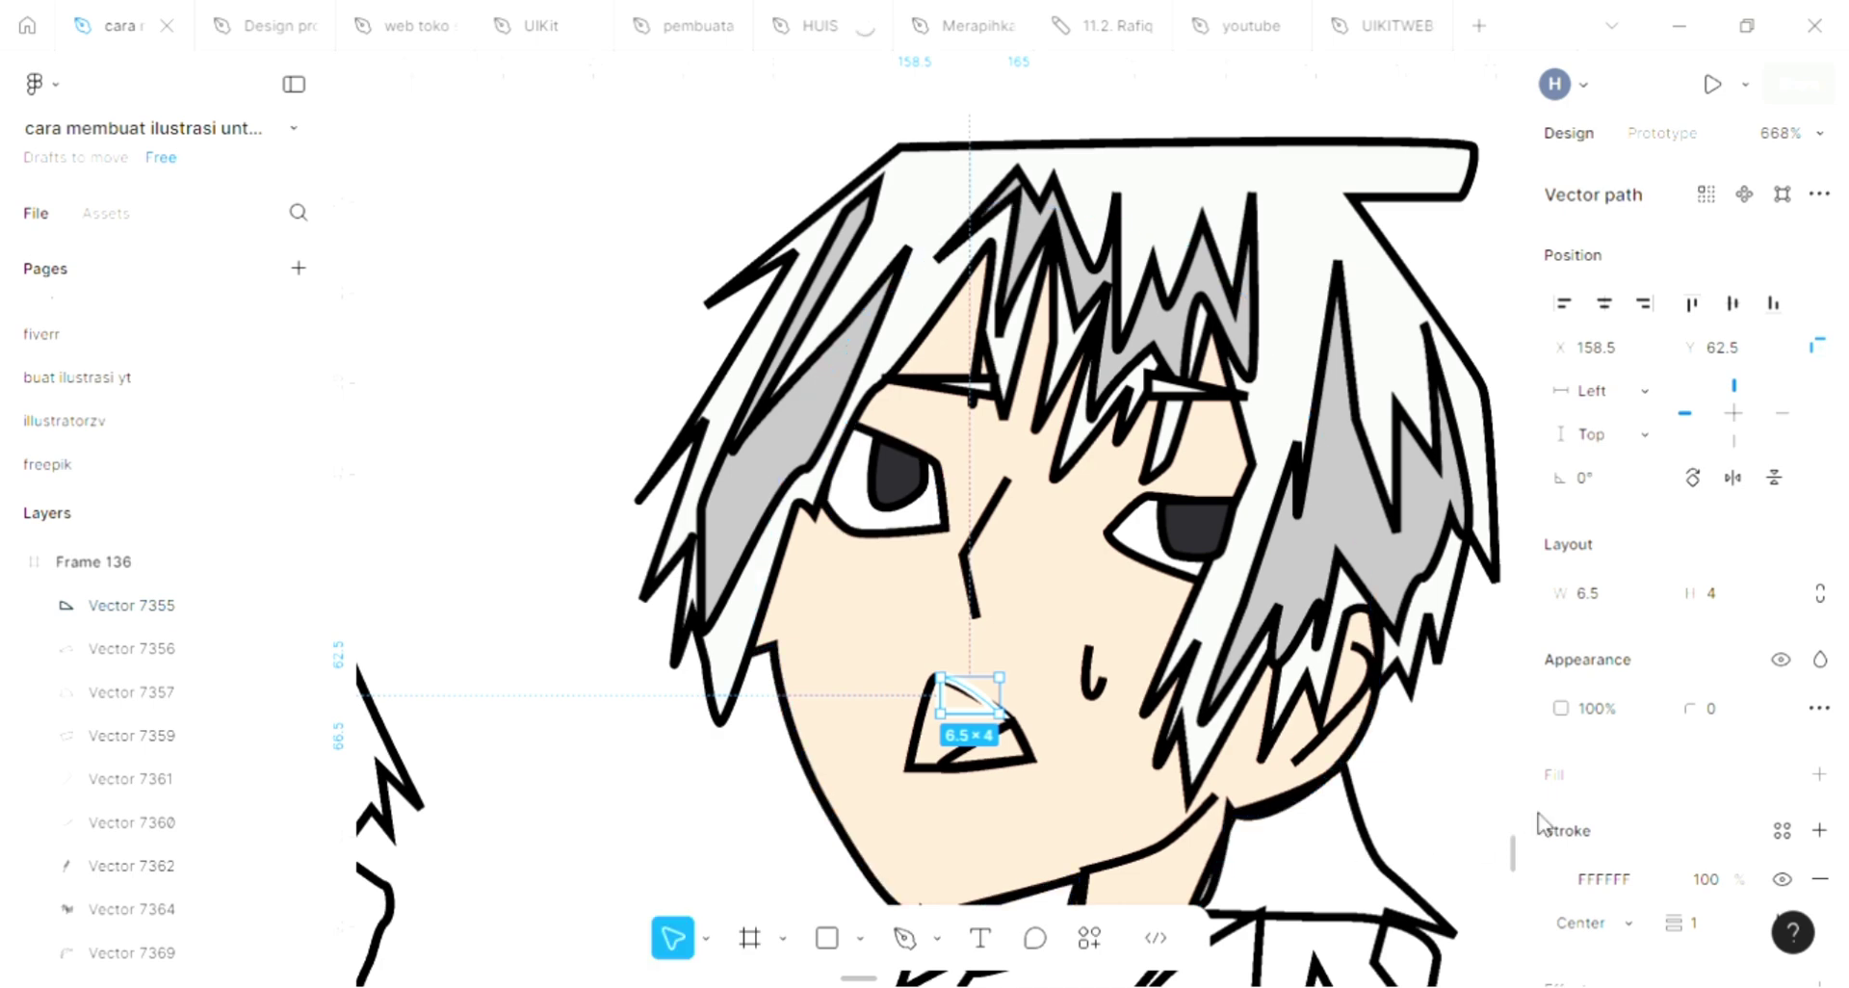
{"action": "key", "text": "ctrl+z"}
{"action": "left_click", "coordinate": [1819, 774]}
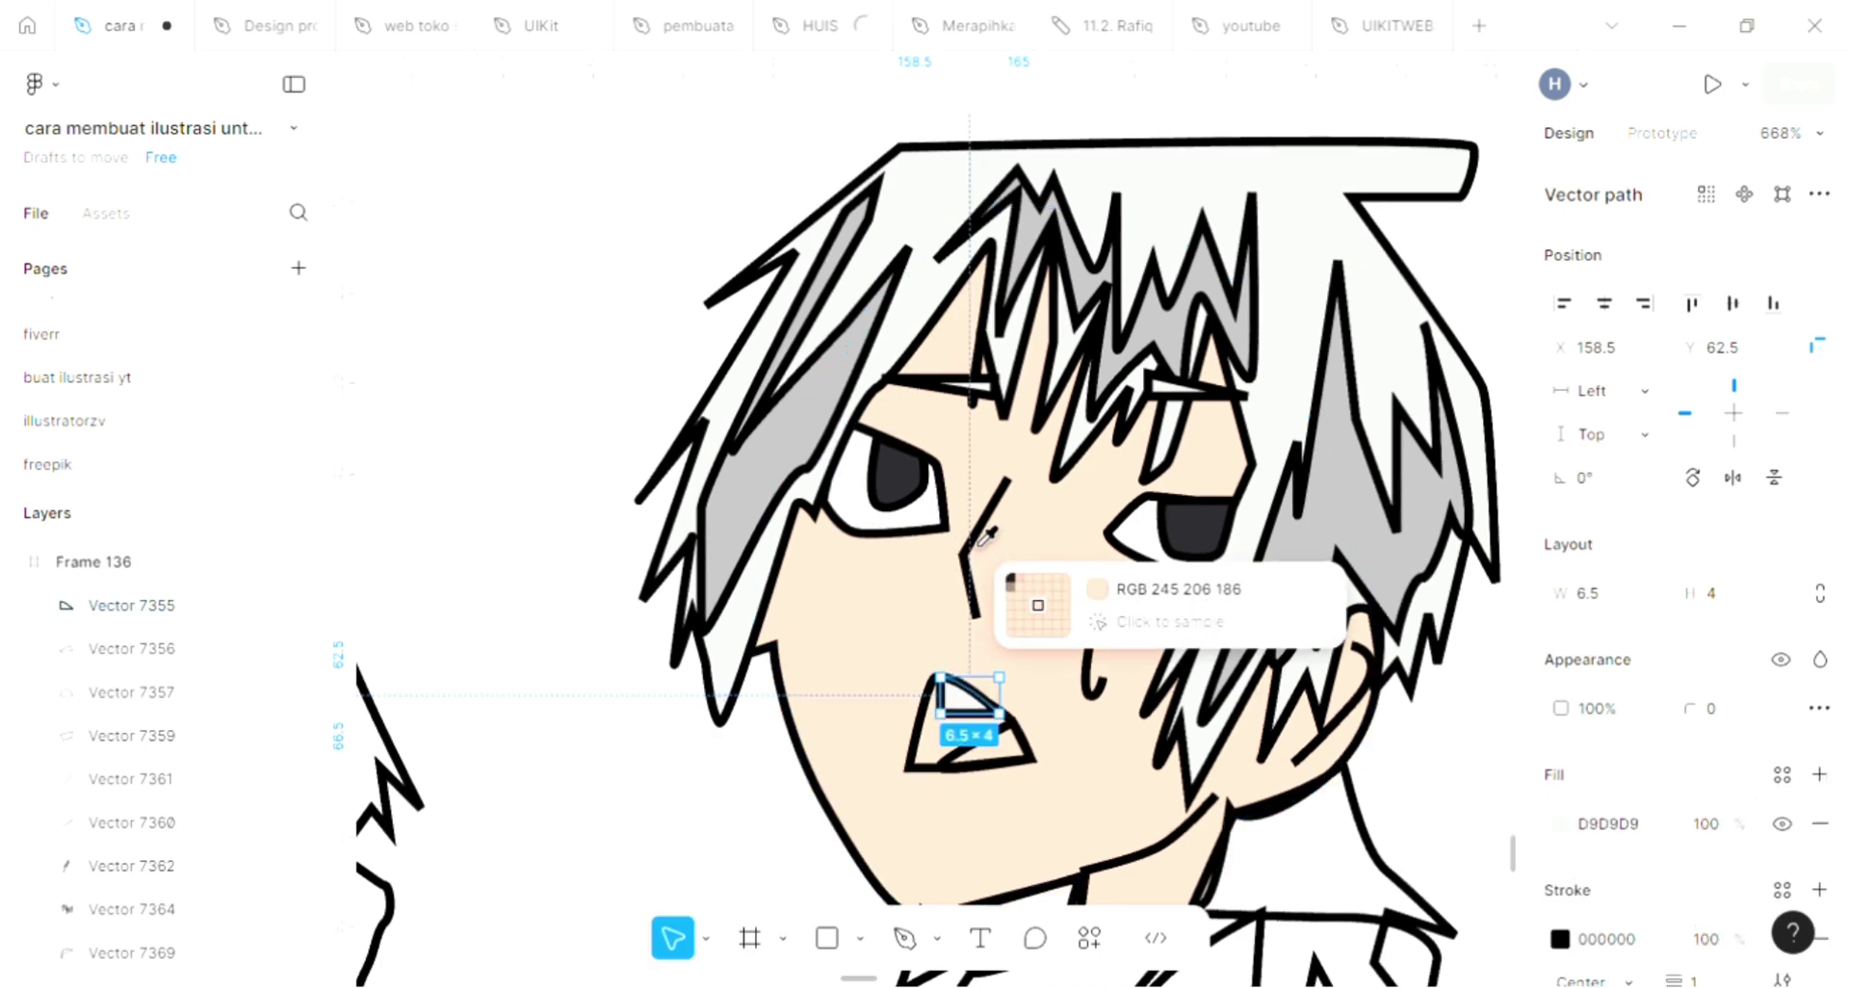
{"action": "left_click", "coordinate": [1016, 592]}
Fill the man's mouth outline with the dark grey 29282D sampled from his iris
{"action": "left_click", "coordinate": [929, 767]}
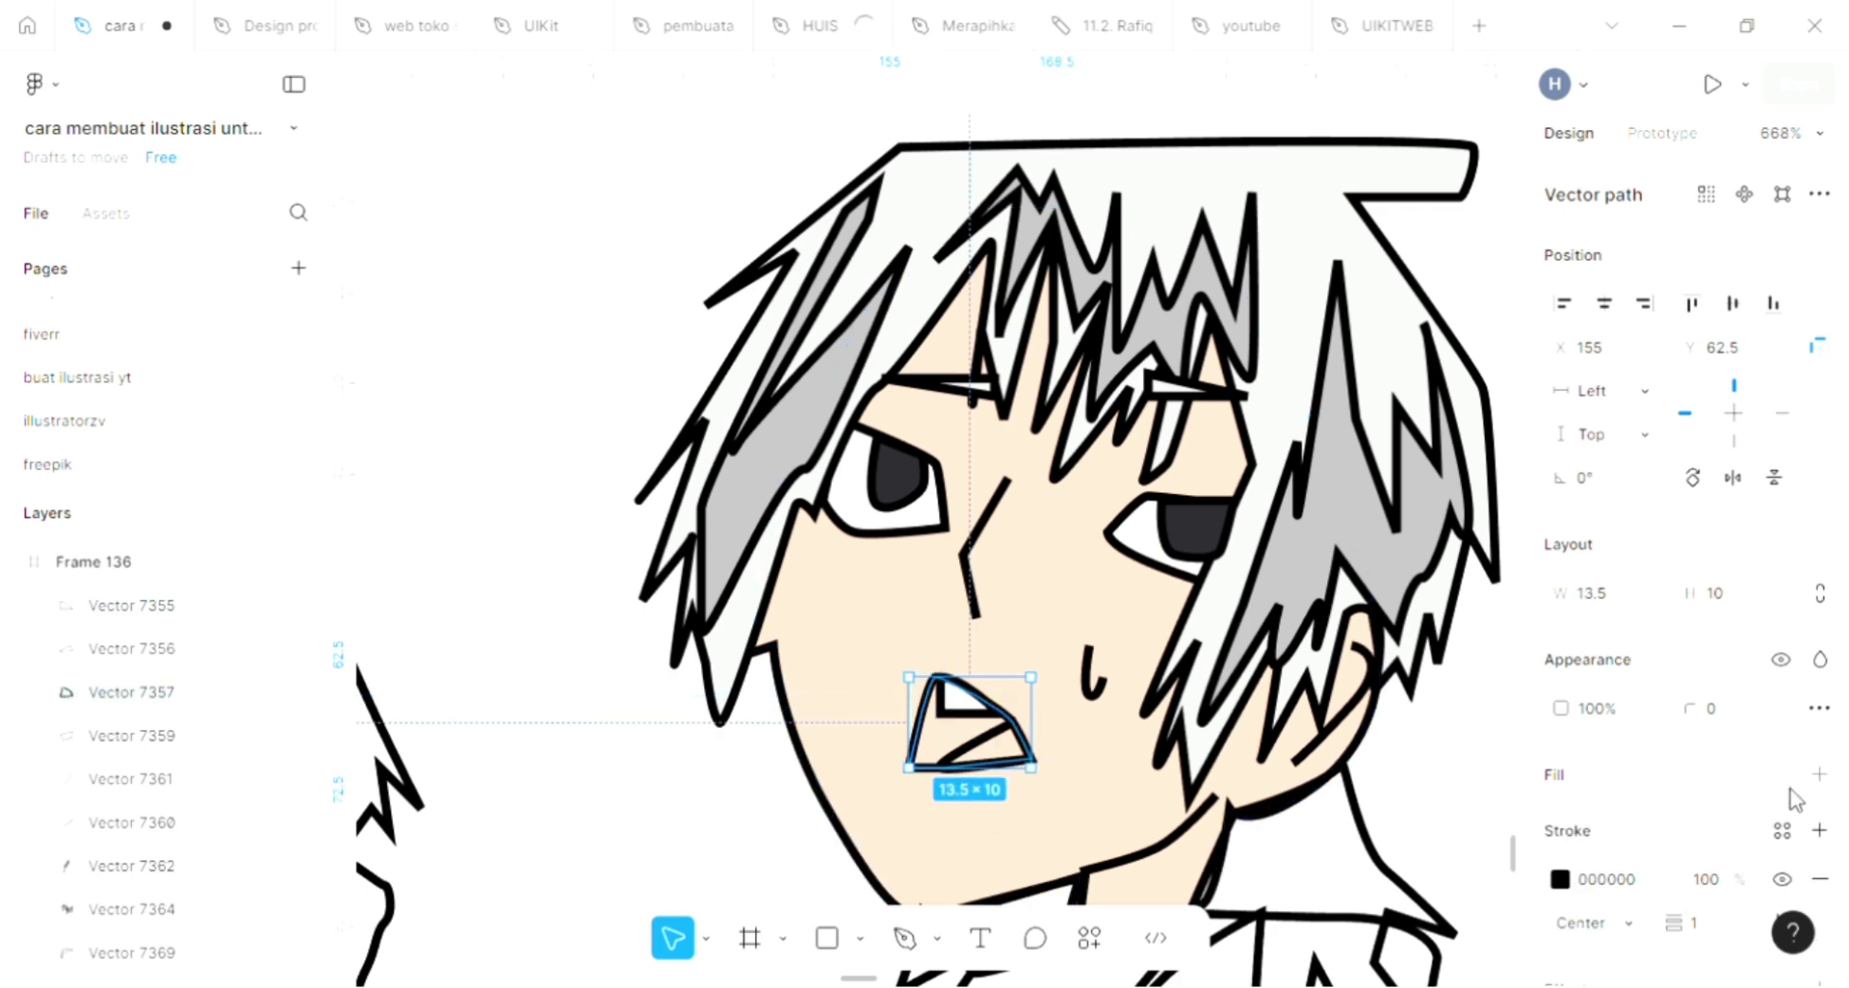
{"action": "left_click", "coordinate": [1819, 774]}
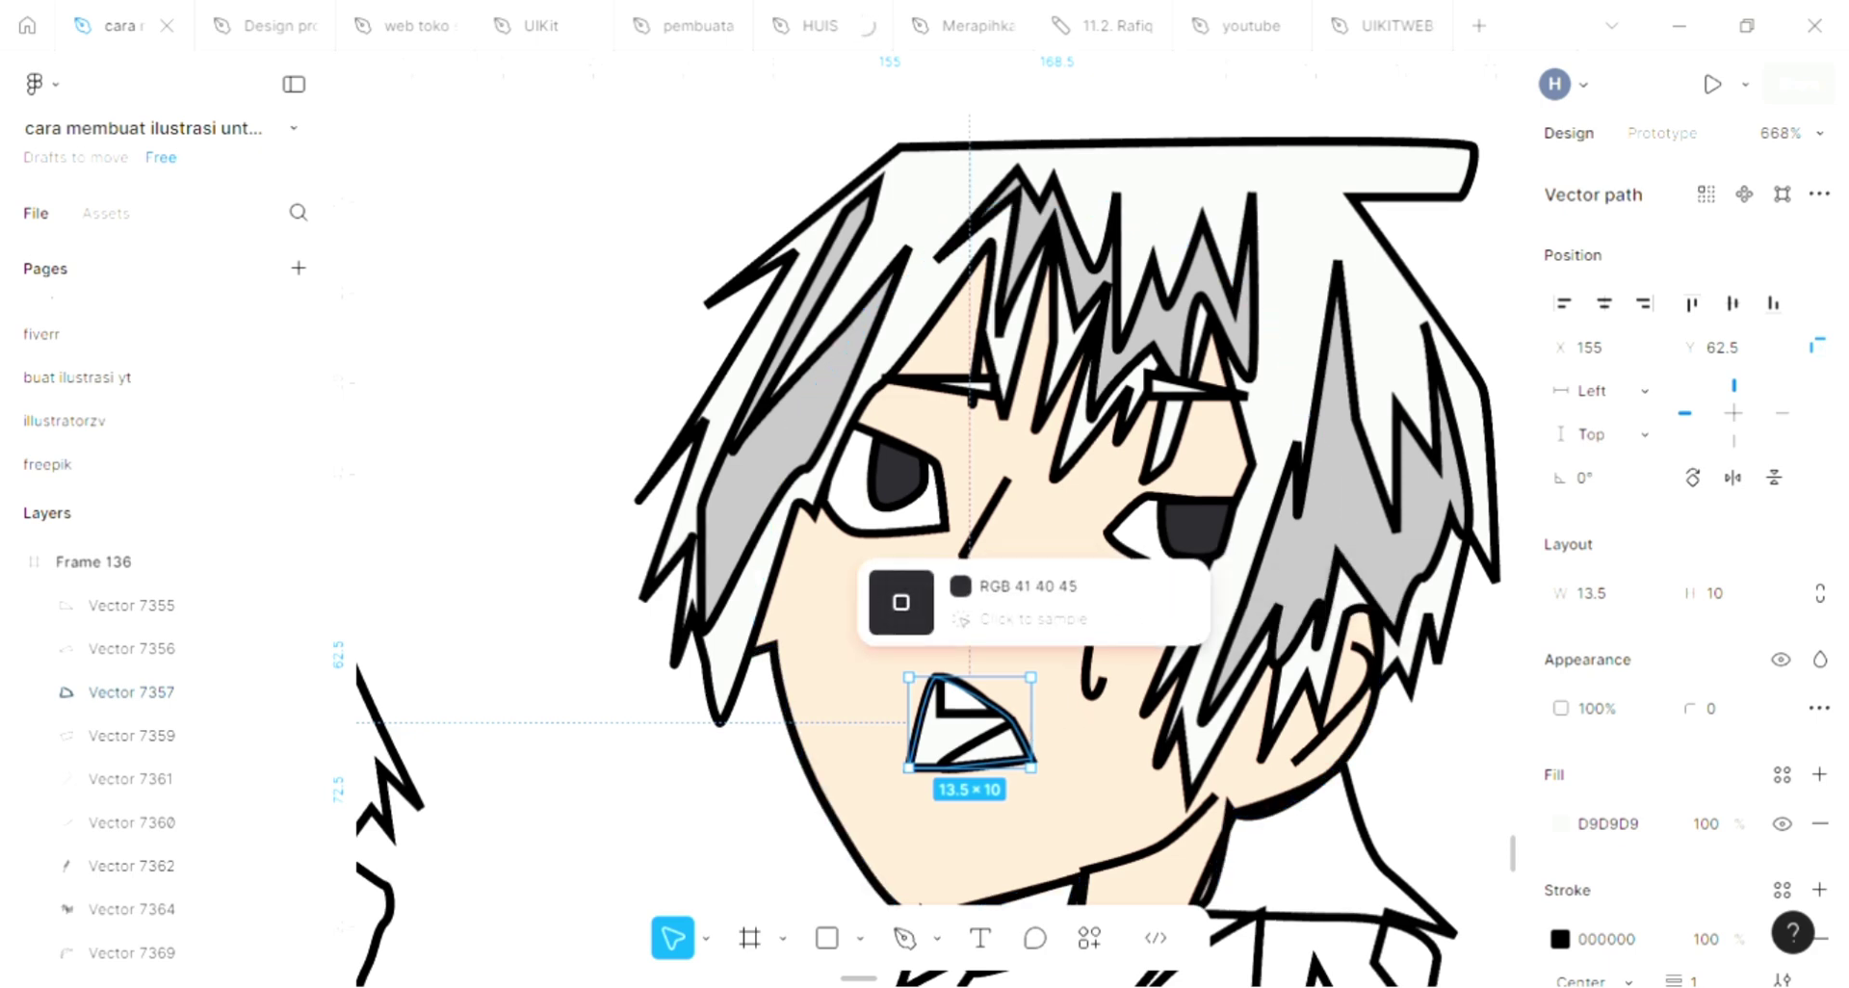
{"action": "key", "text": "i"}
{"action": "left_click", "coordinate": [1182, 547]}
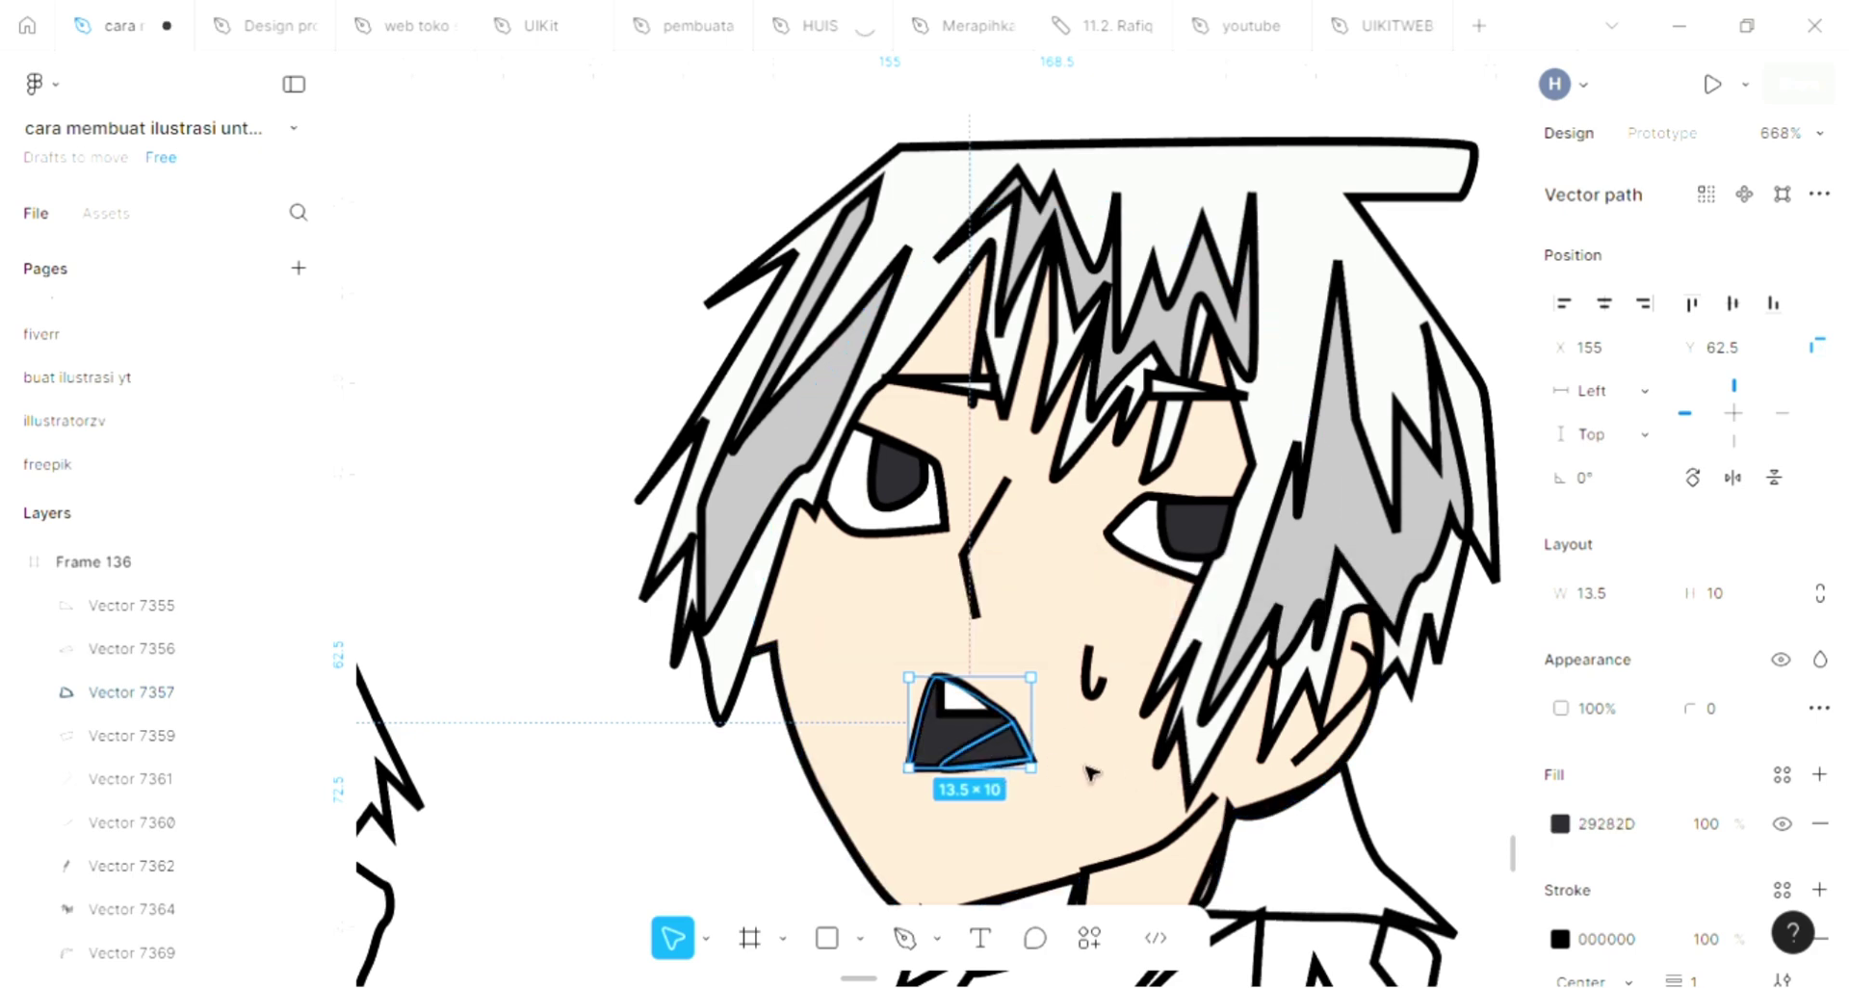
Add a fill to the tongue shape in the man's mouth and sample the maroon palette swatch, RGB 112 49 58, for it
{"action": "left_click", "coordinate": [997, 754]}
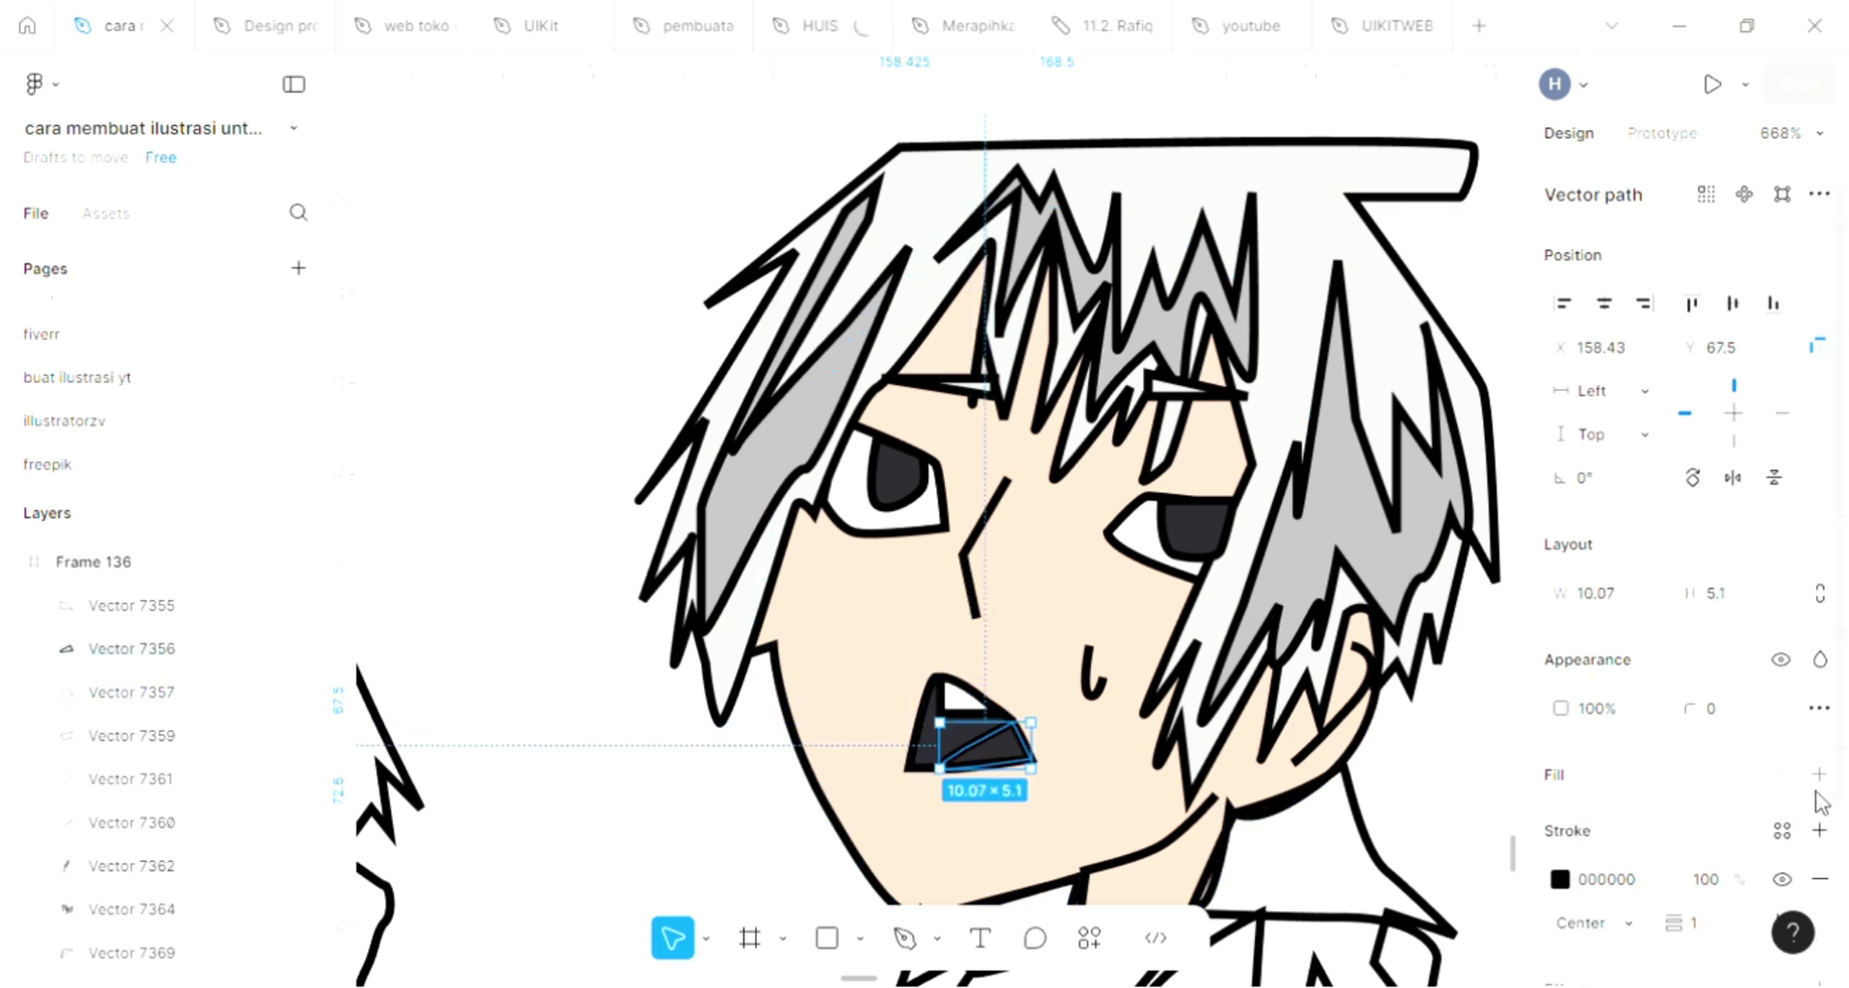
{"action": "key", "text": "i"}
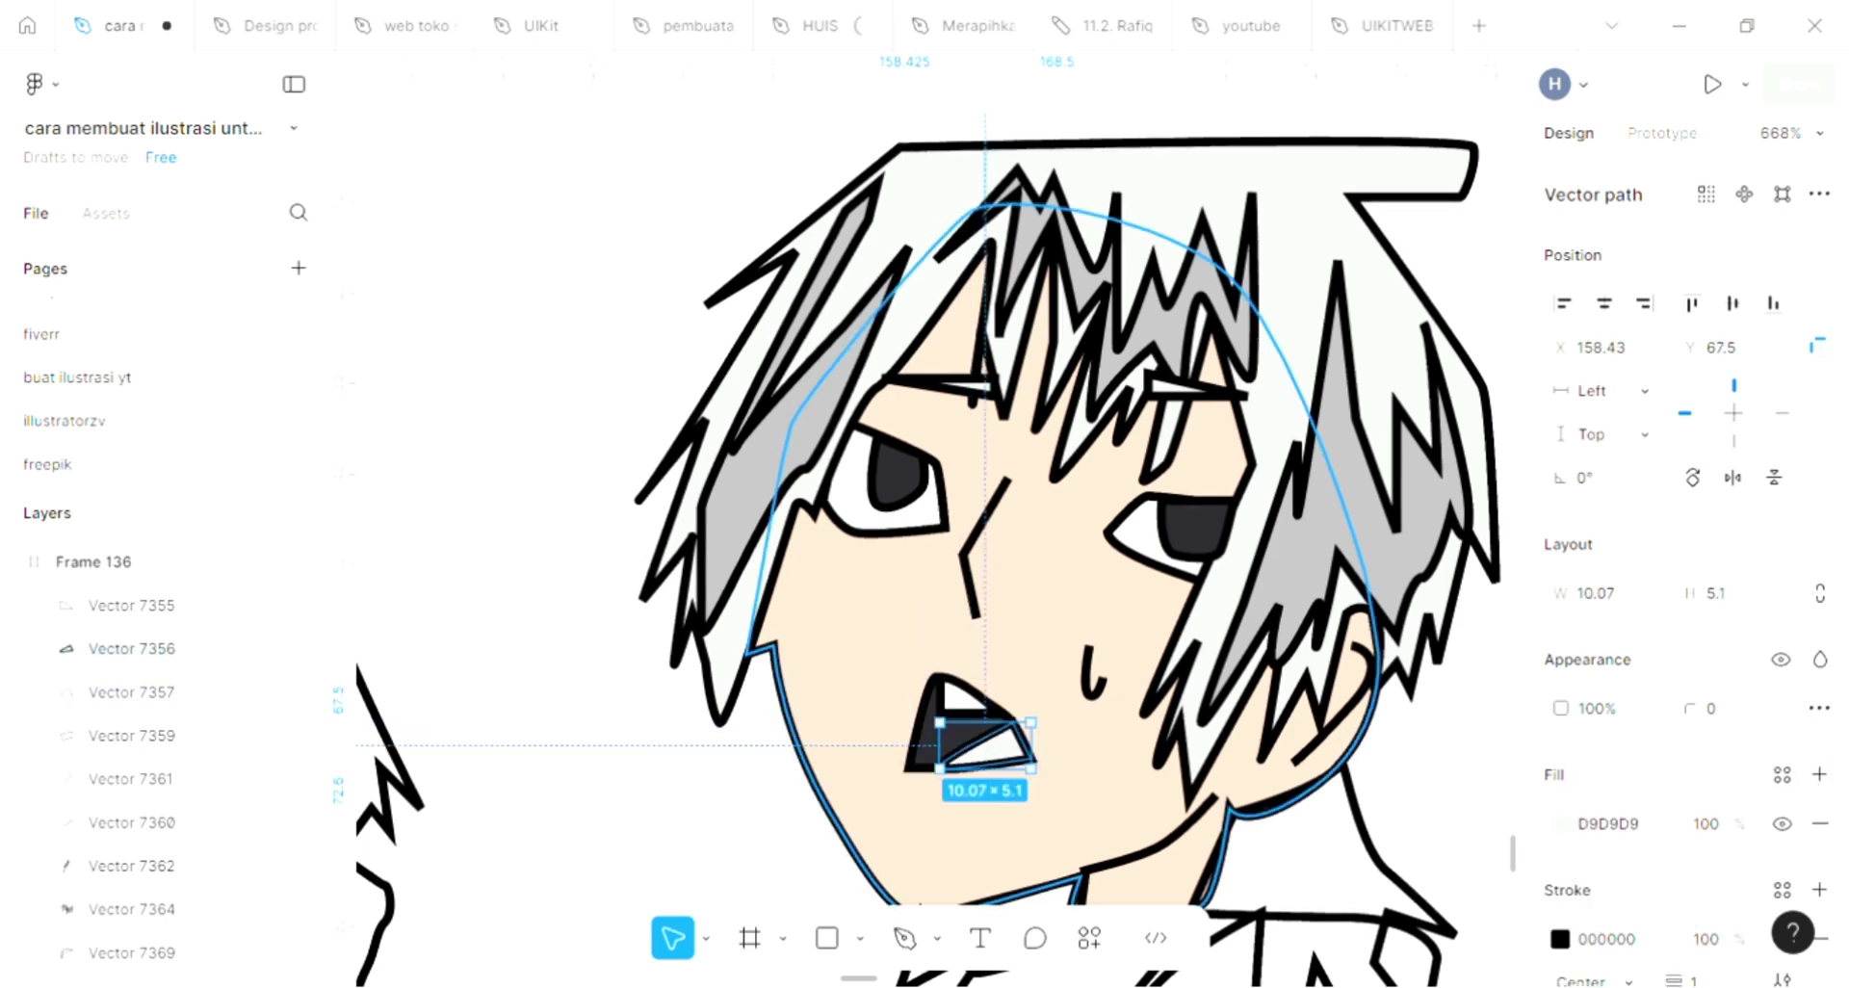
{"action": "scroll", "coordinate": [892, 603], "scroll_direction": "down", "scroll_amount": 5}
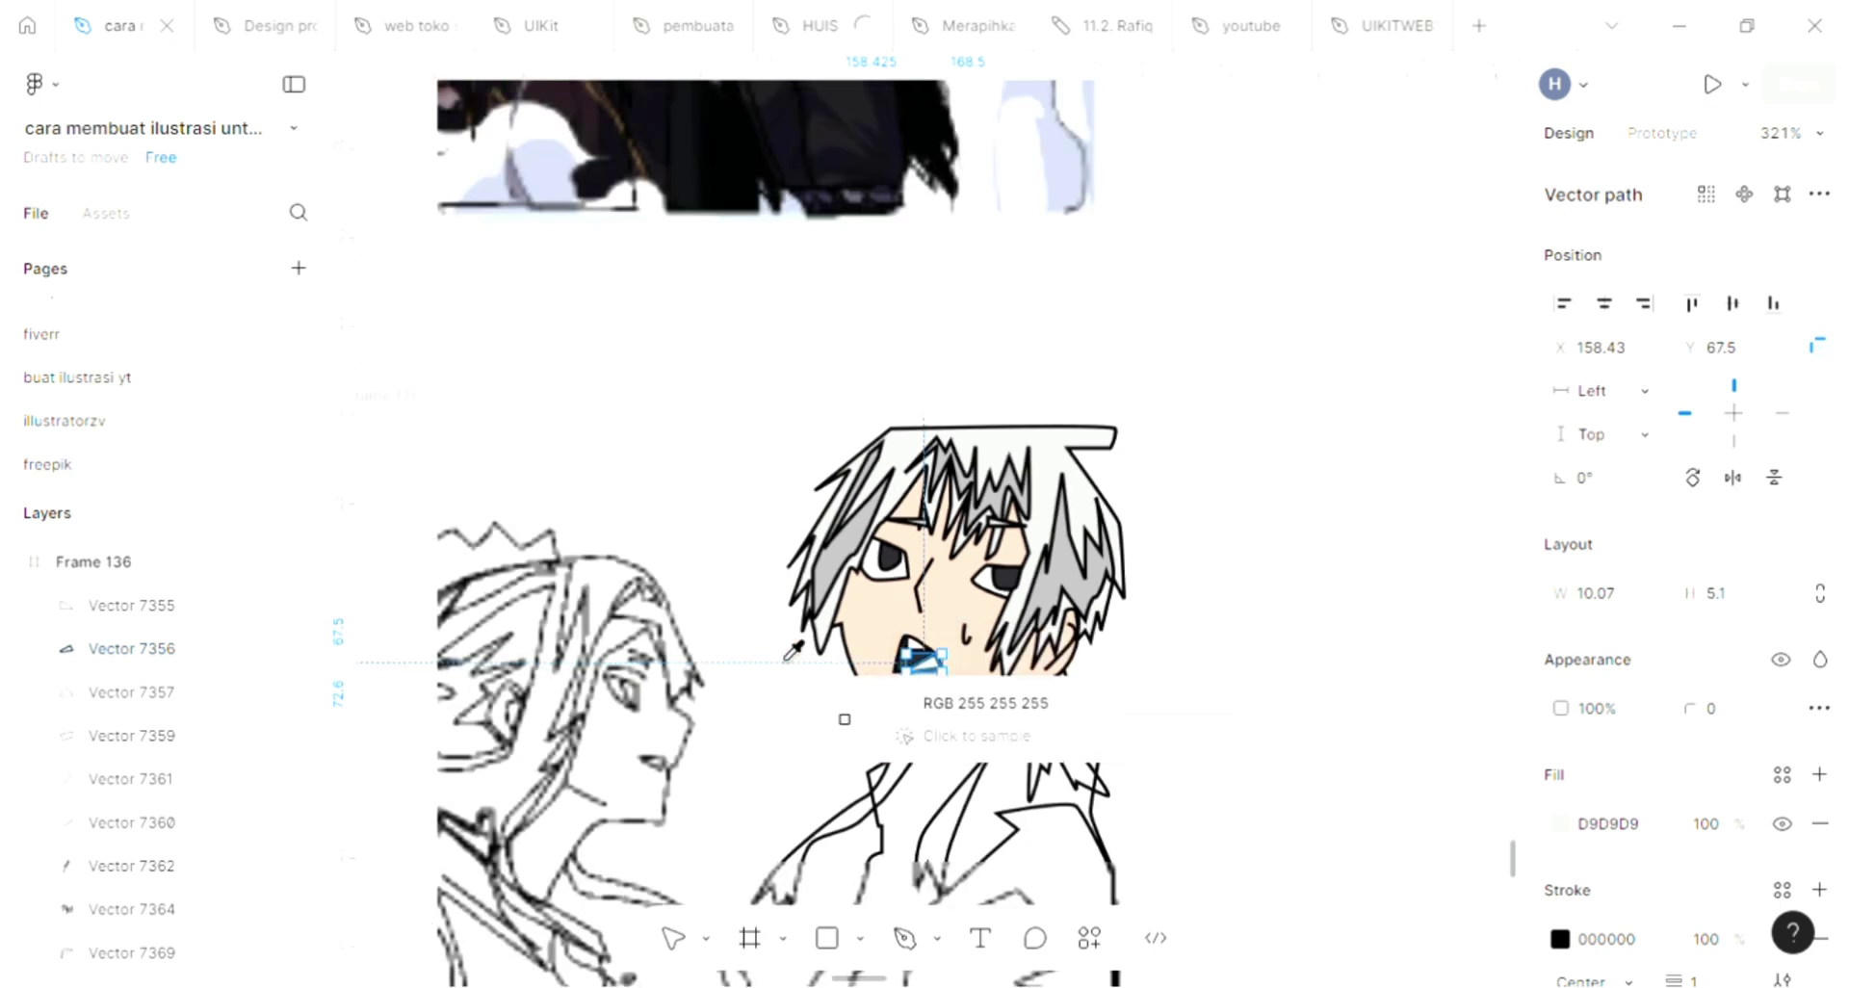
{"action": "scroll", "coordinate": [793, 651], "scroll_direction": "down", "scroll_amount": 3}
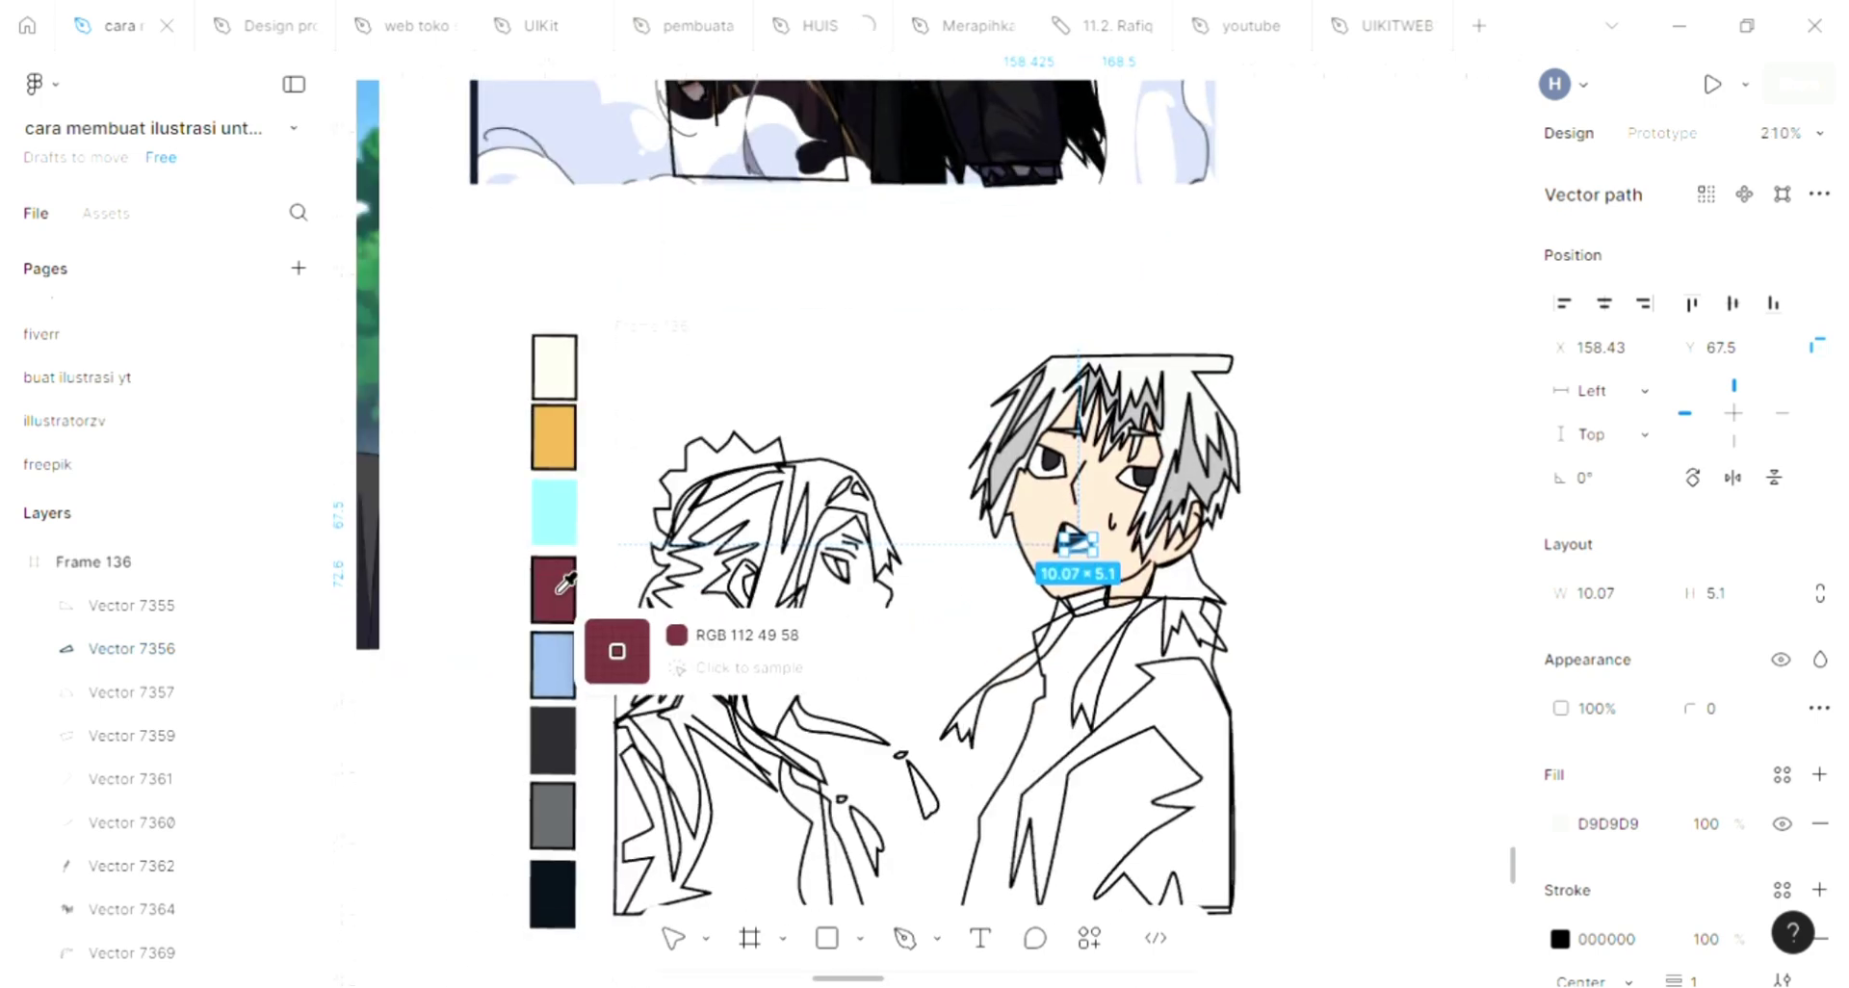
{"action": "left_click", "coordinate": [565, 583]}
{"action": "key", "text": "Escape"}
{"action": "left_click", "coordinate": [1374, 551]}
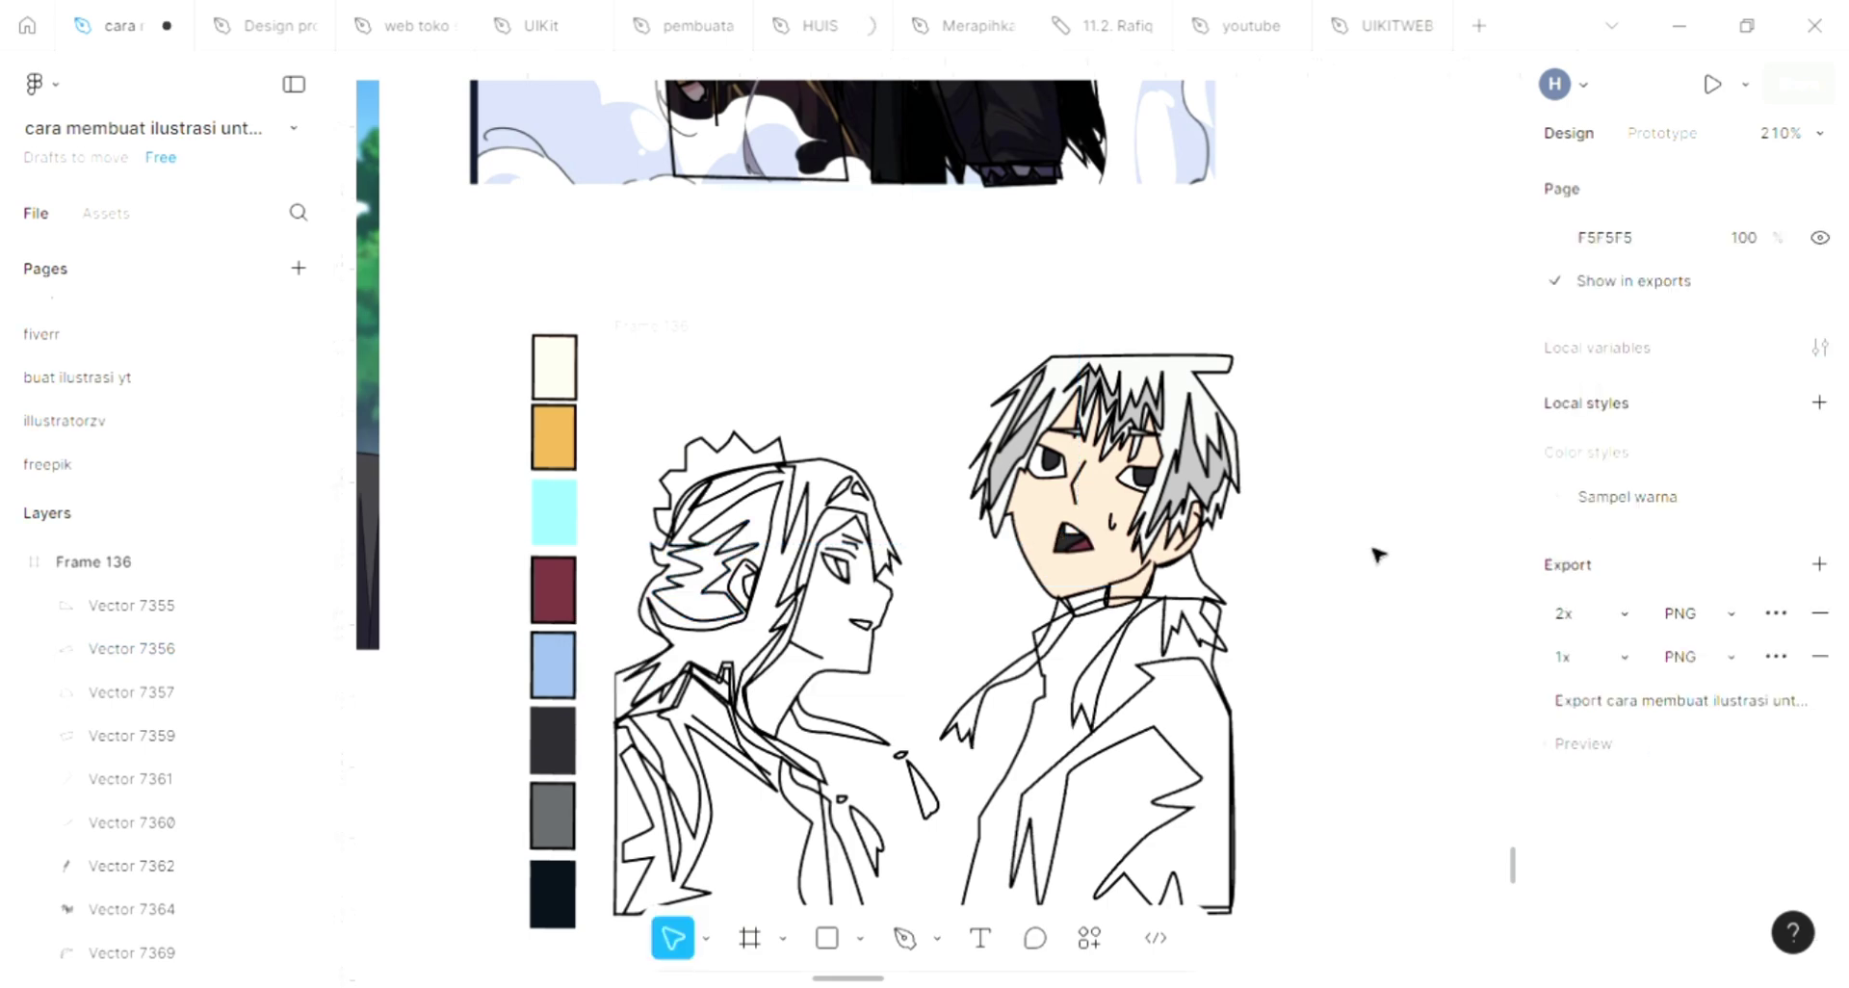
Add a D9D9D9 fill to the hair strands behind the man's neck and over his shoulder, sending the shoulder strand to the back
{"action": "scroll", "coordinate": [1374, 551], "scroll_direction": "up", "scroll_amount": 3}
{"action": "scroll", "coordinate": [1040, 632], "scroll_direction": "up", "scroll_amount": 2}
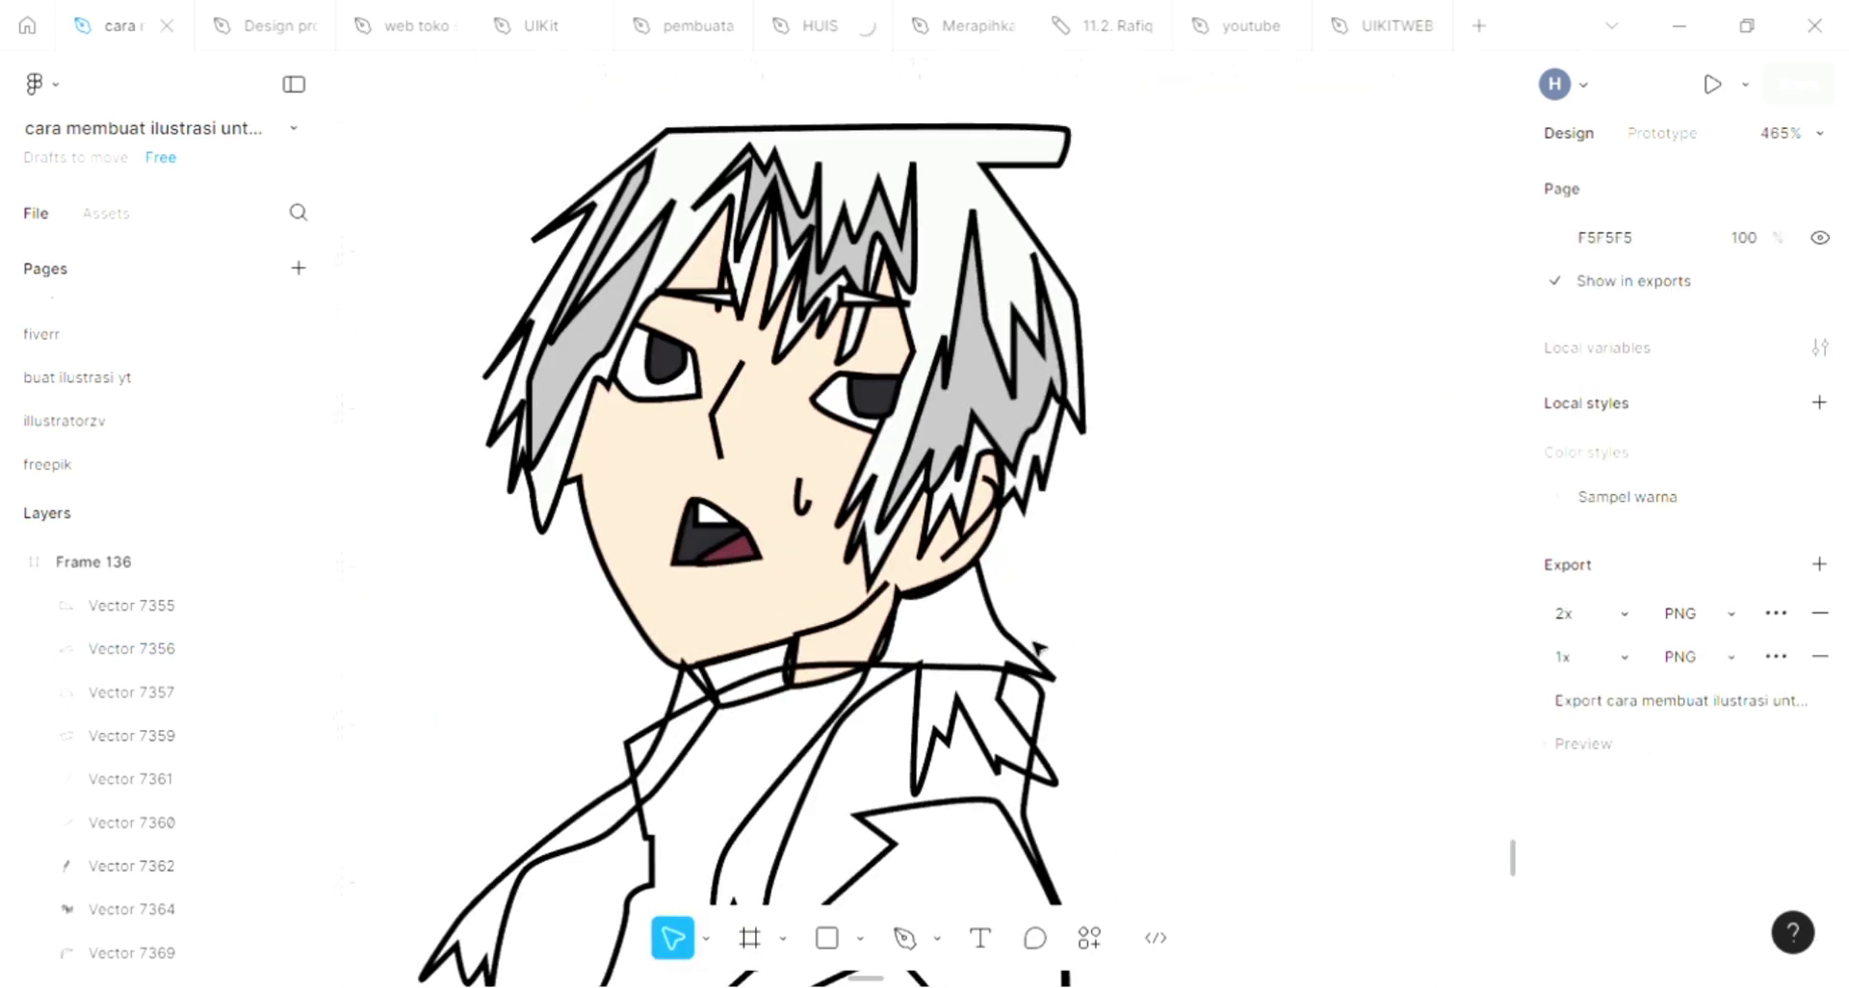
{"action": "left_click", "coordinate": [1035, 658]}
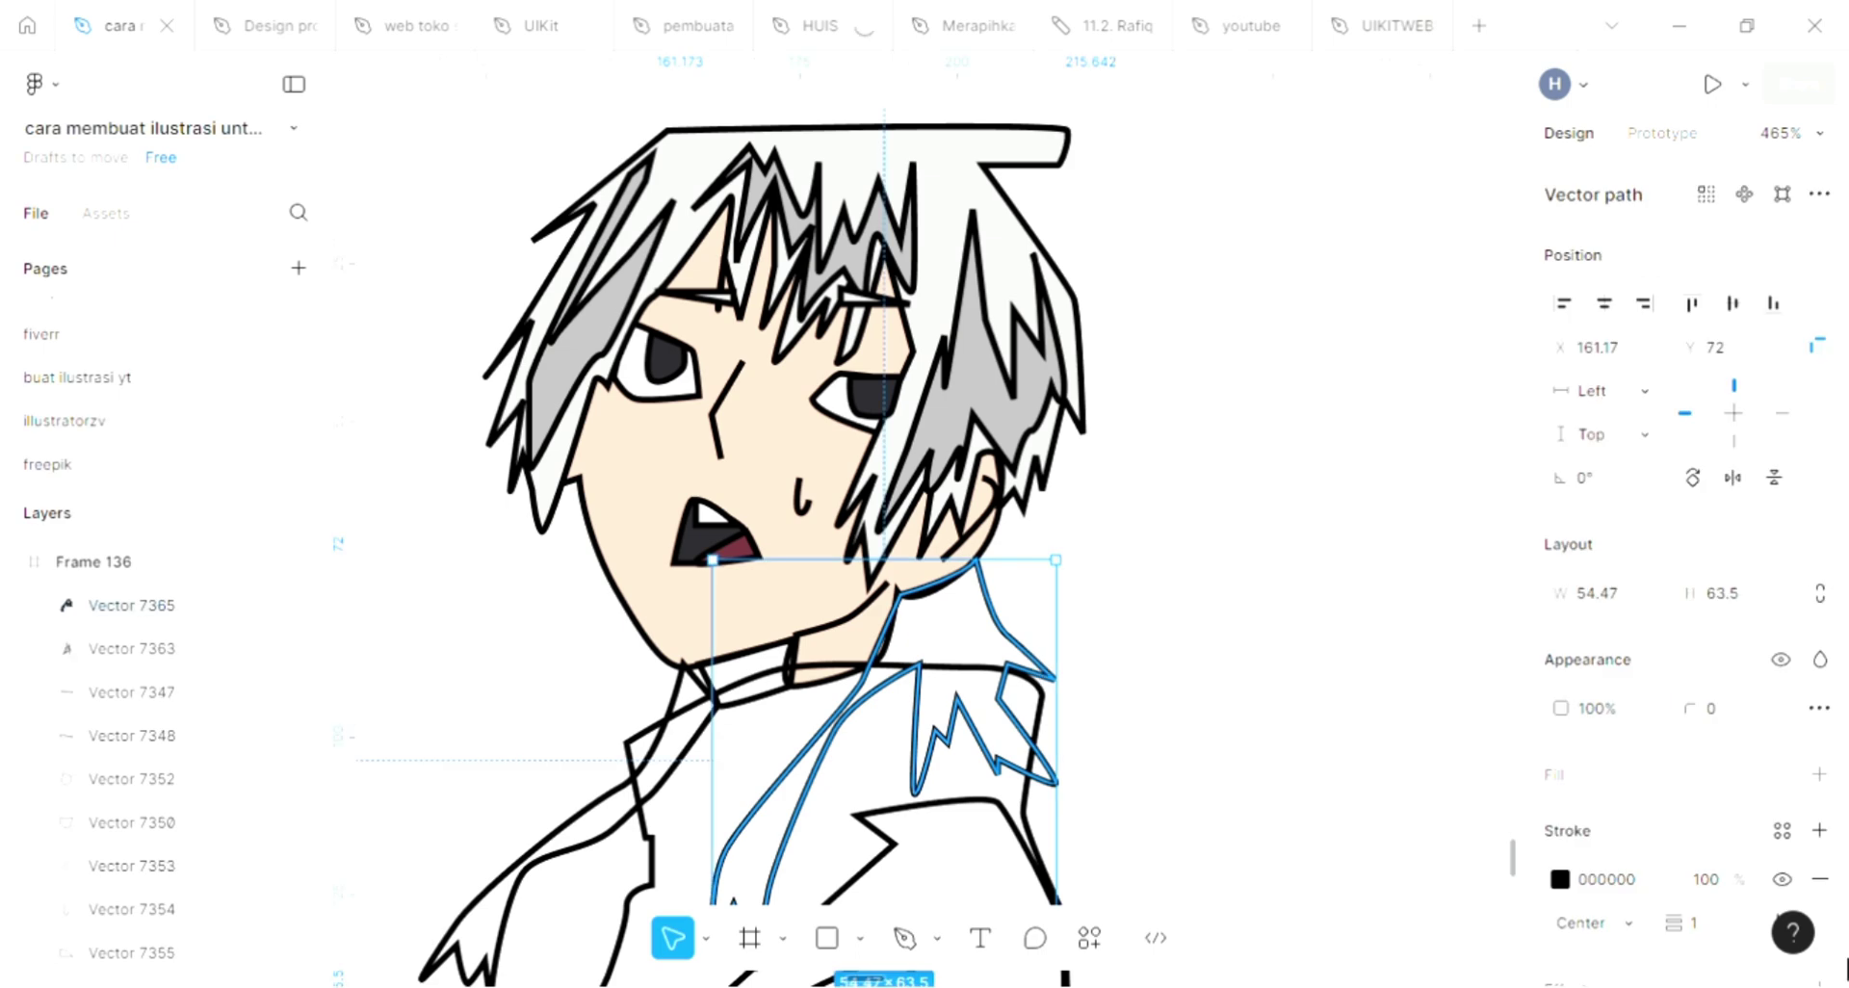
{"action": "left_click", "coordinate": [1820, 774]}
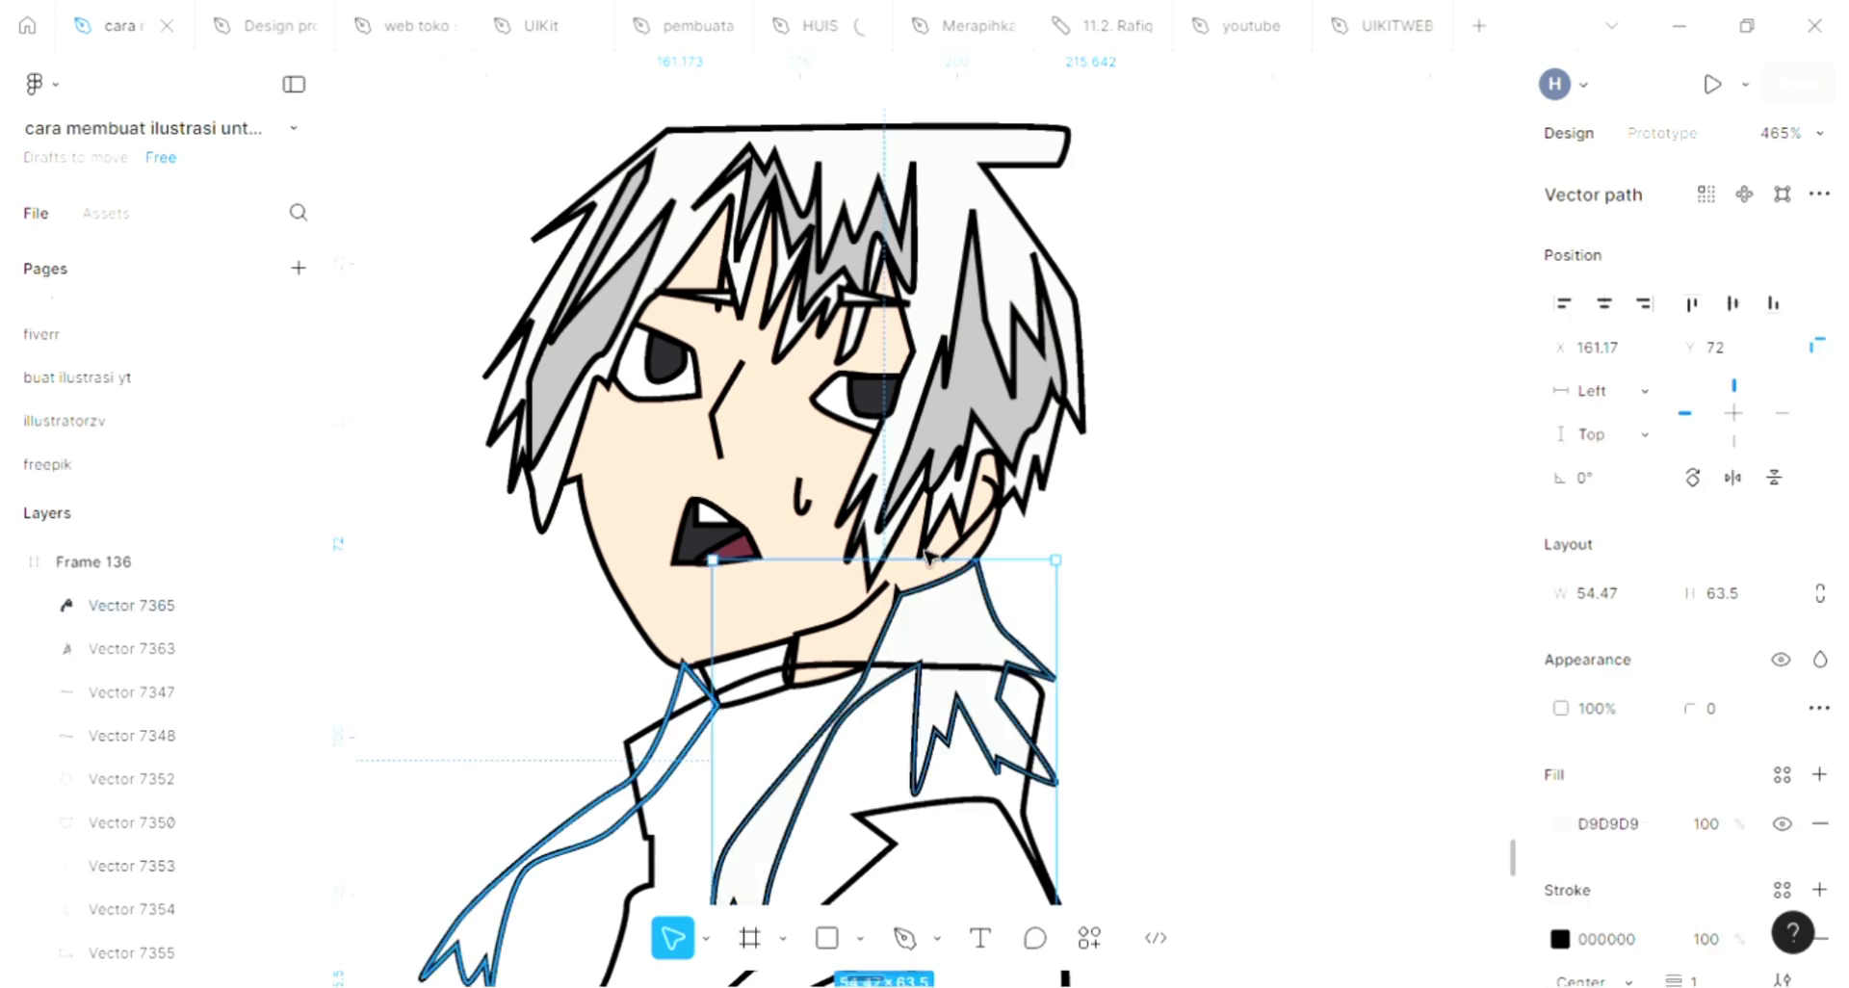
{"action": "left_click", "coordinate": [626, 799]}
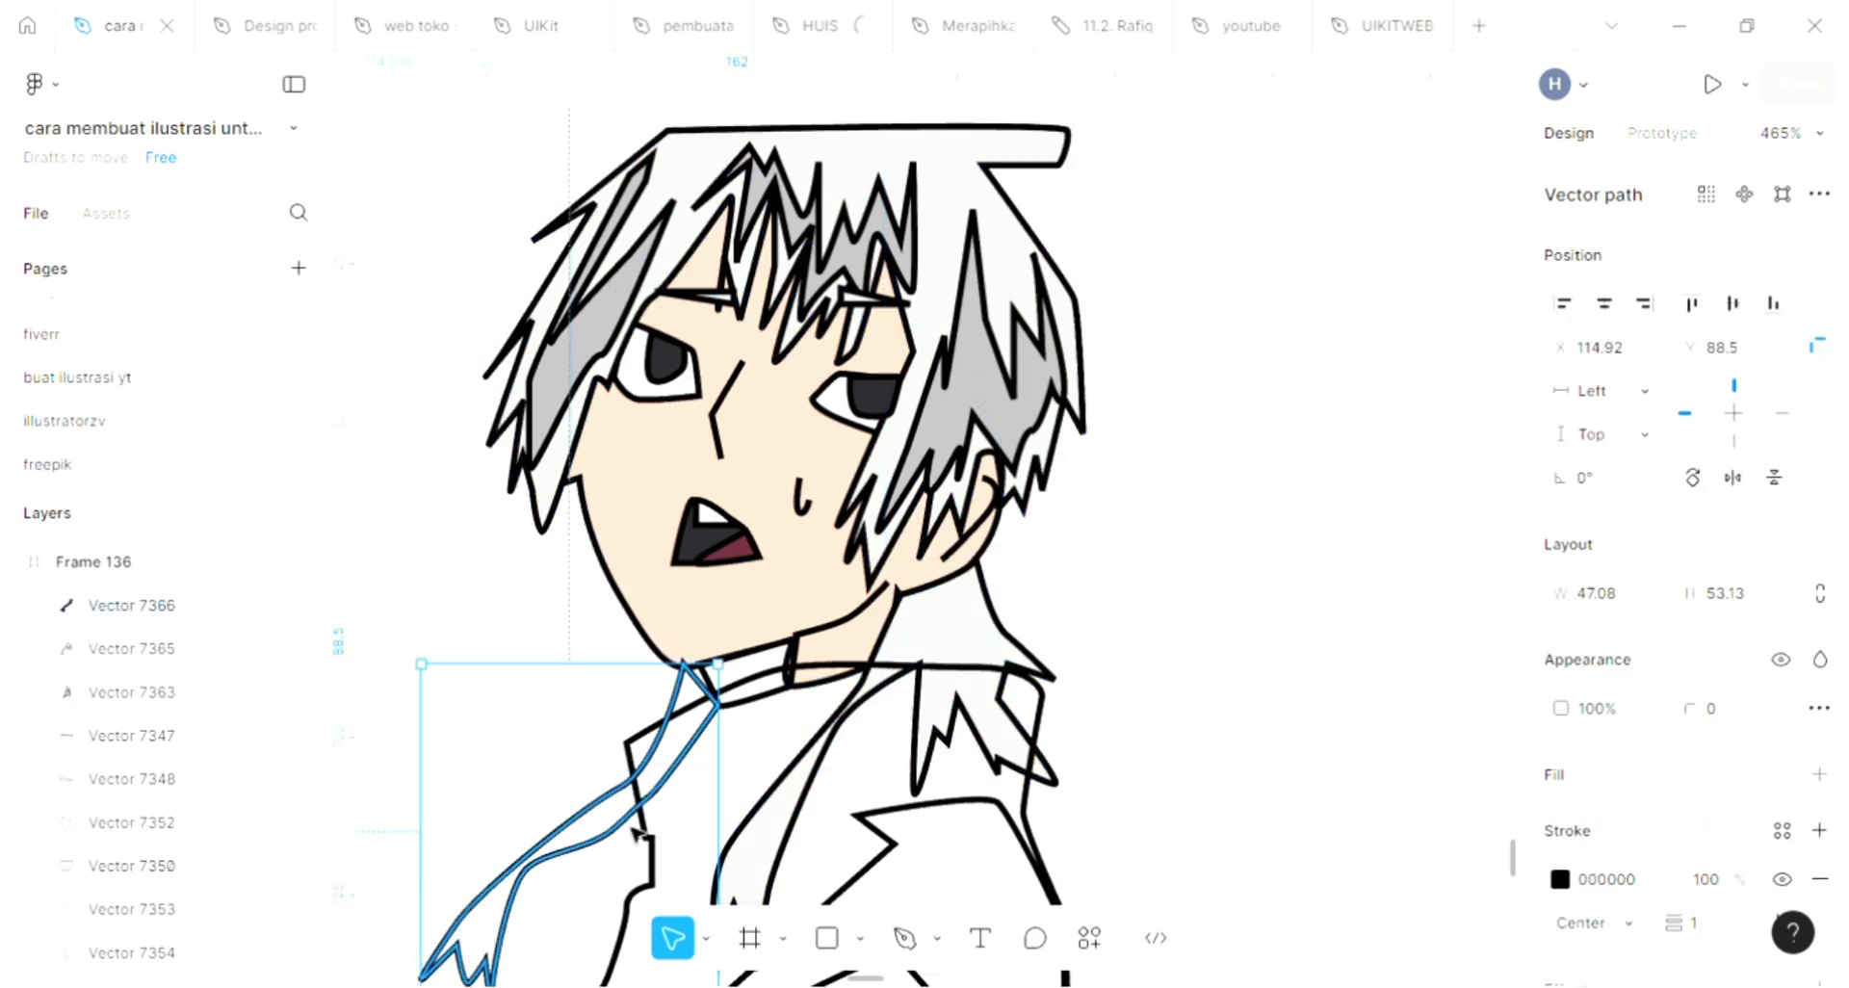
{"action": "left_click", "coordinate": [1819, 775]}
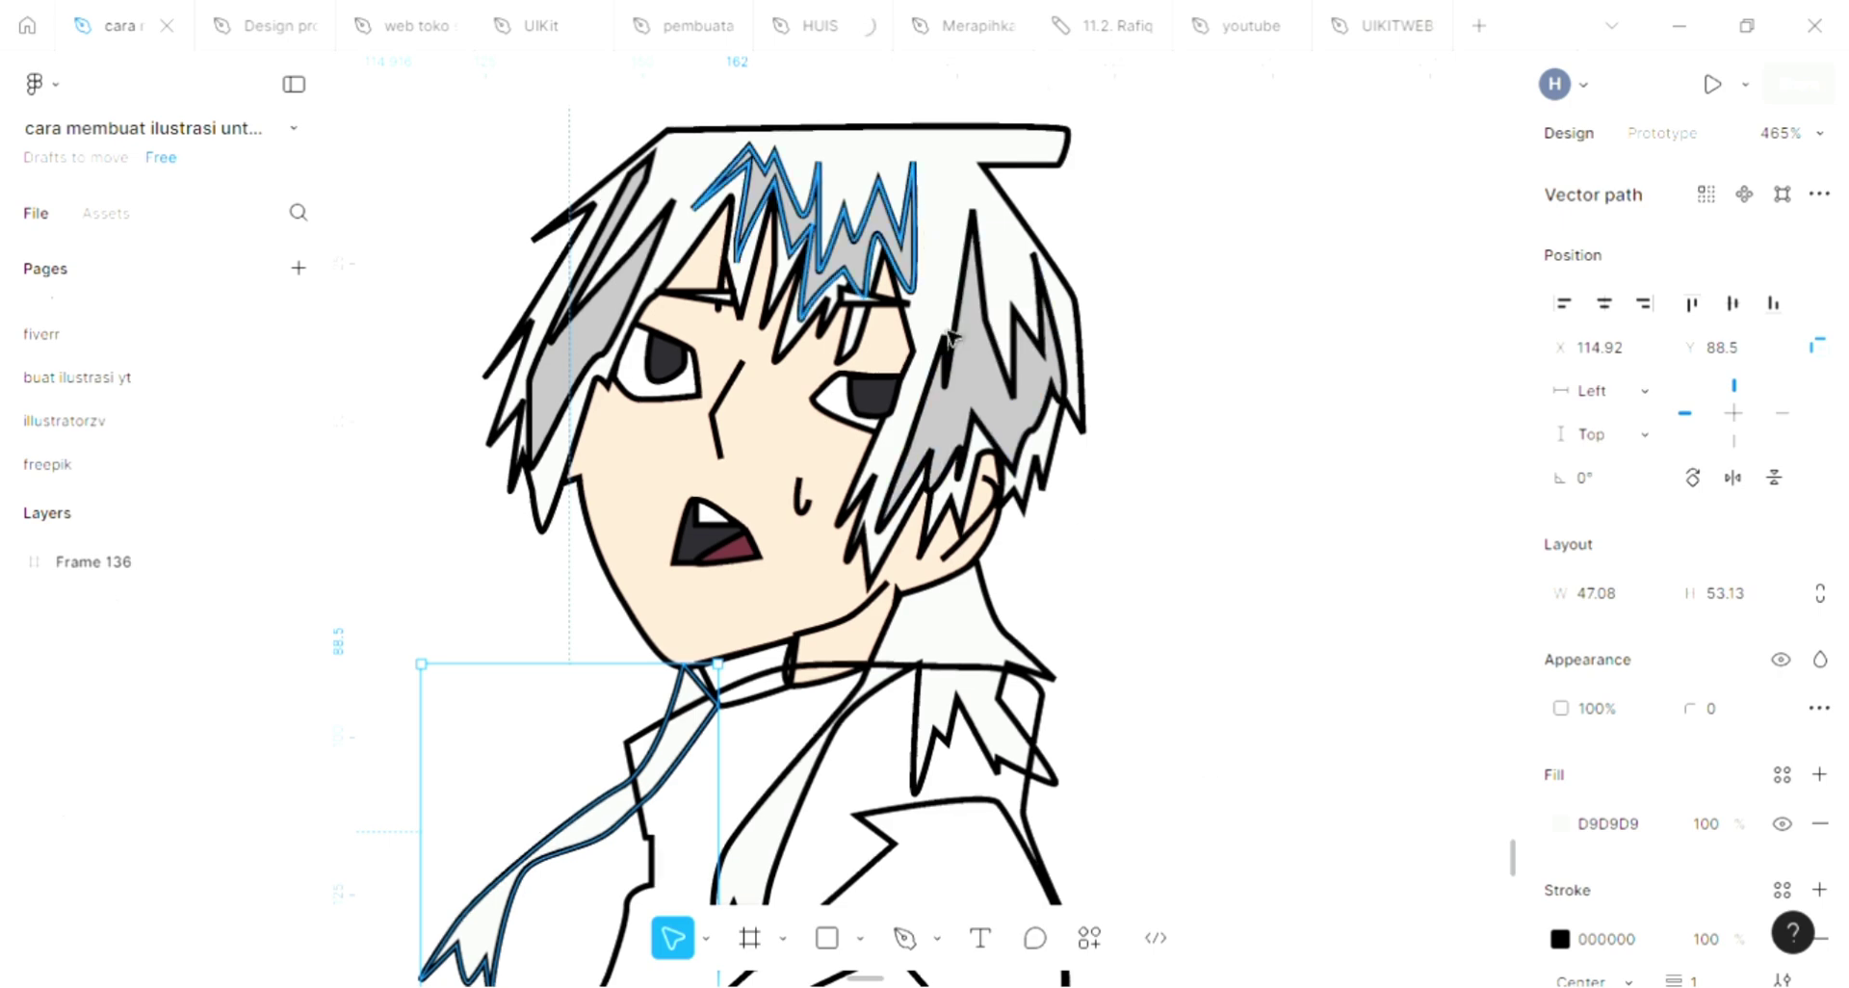
{"action": "left_click", "coordinate": [568, 621]}
Fill the collar piece under the man's chin with the dark grey 29282D sampled from his iris
{"action": "scroll", "coordinate": [566, 623], "scroll_direction": "down", "scroll_amount": 1}
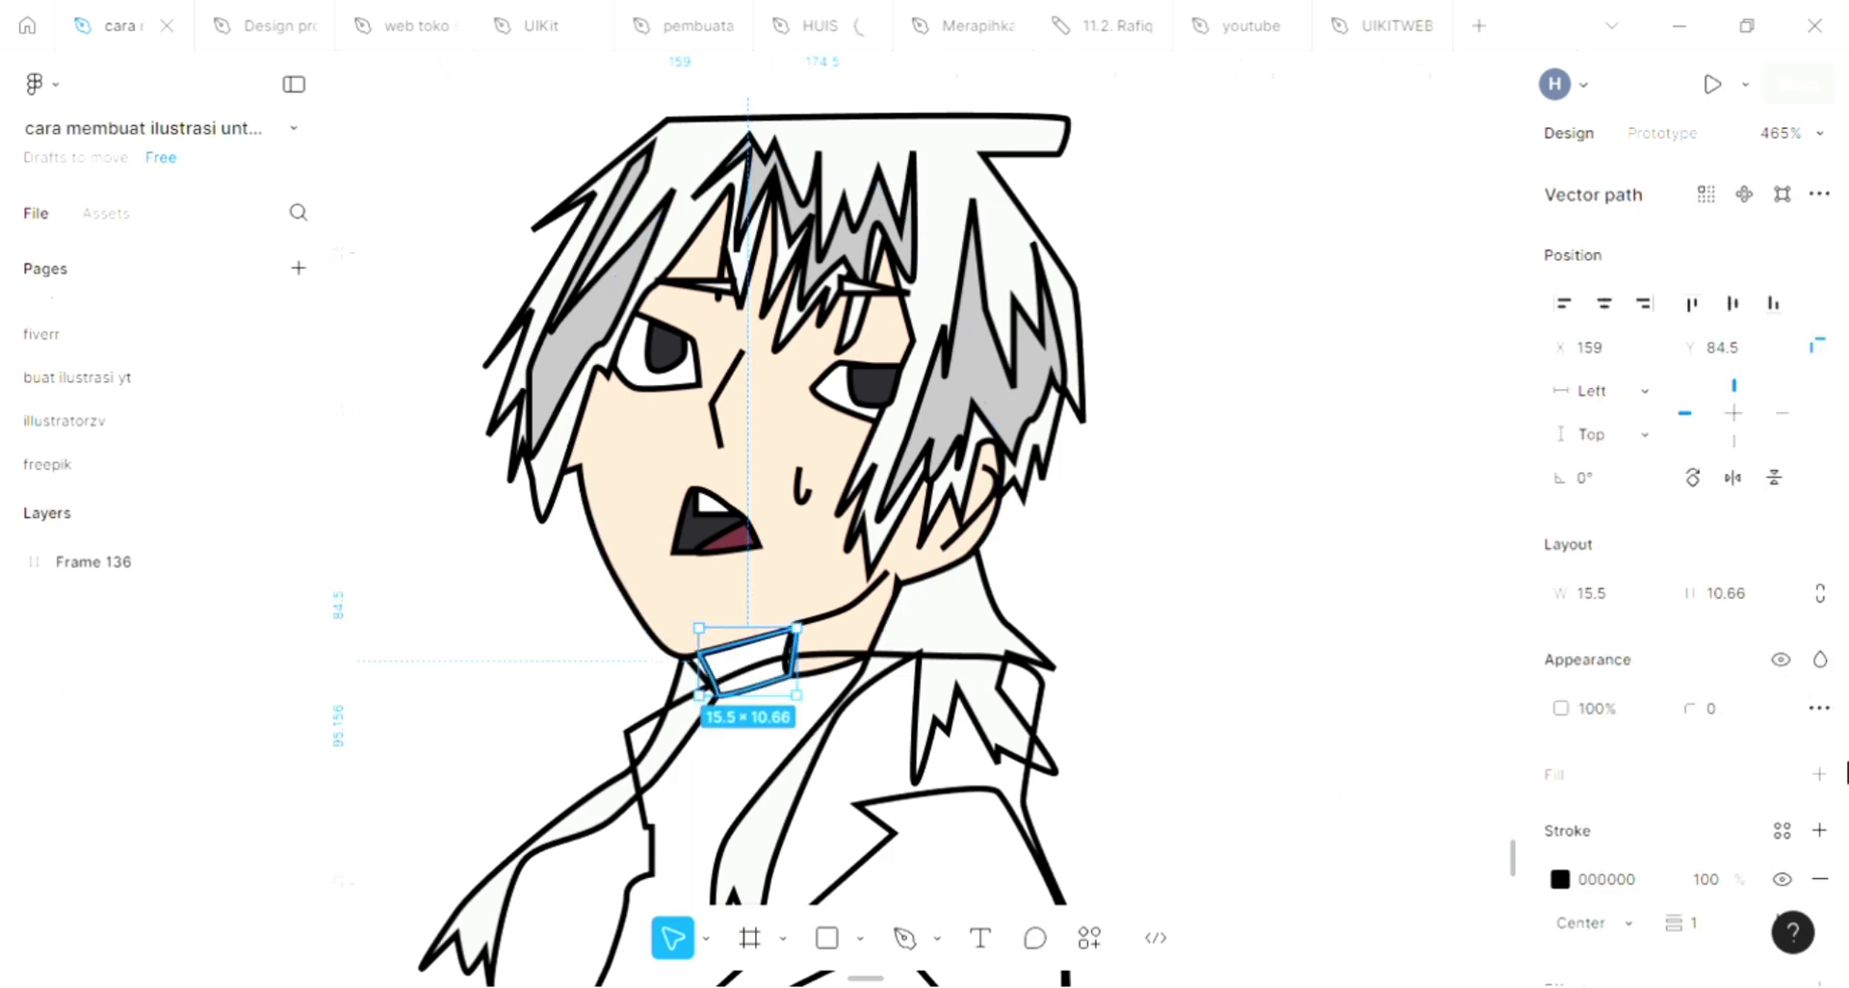
{"action": "left_click", "coordinate": [1820, 774]}
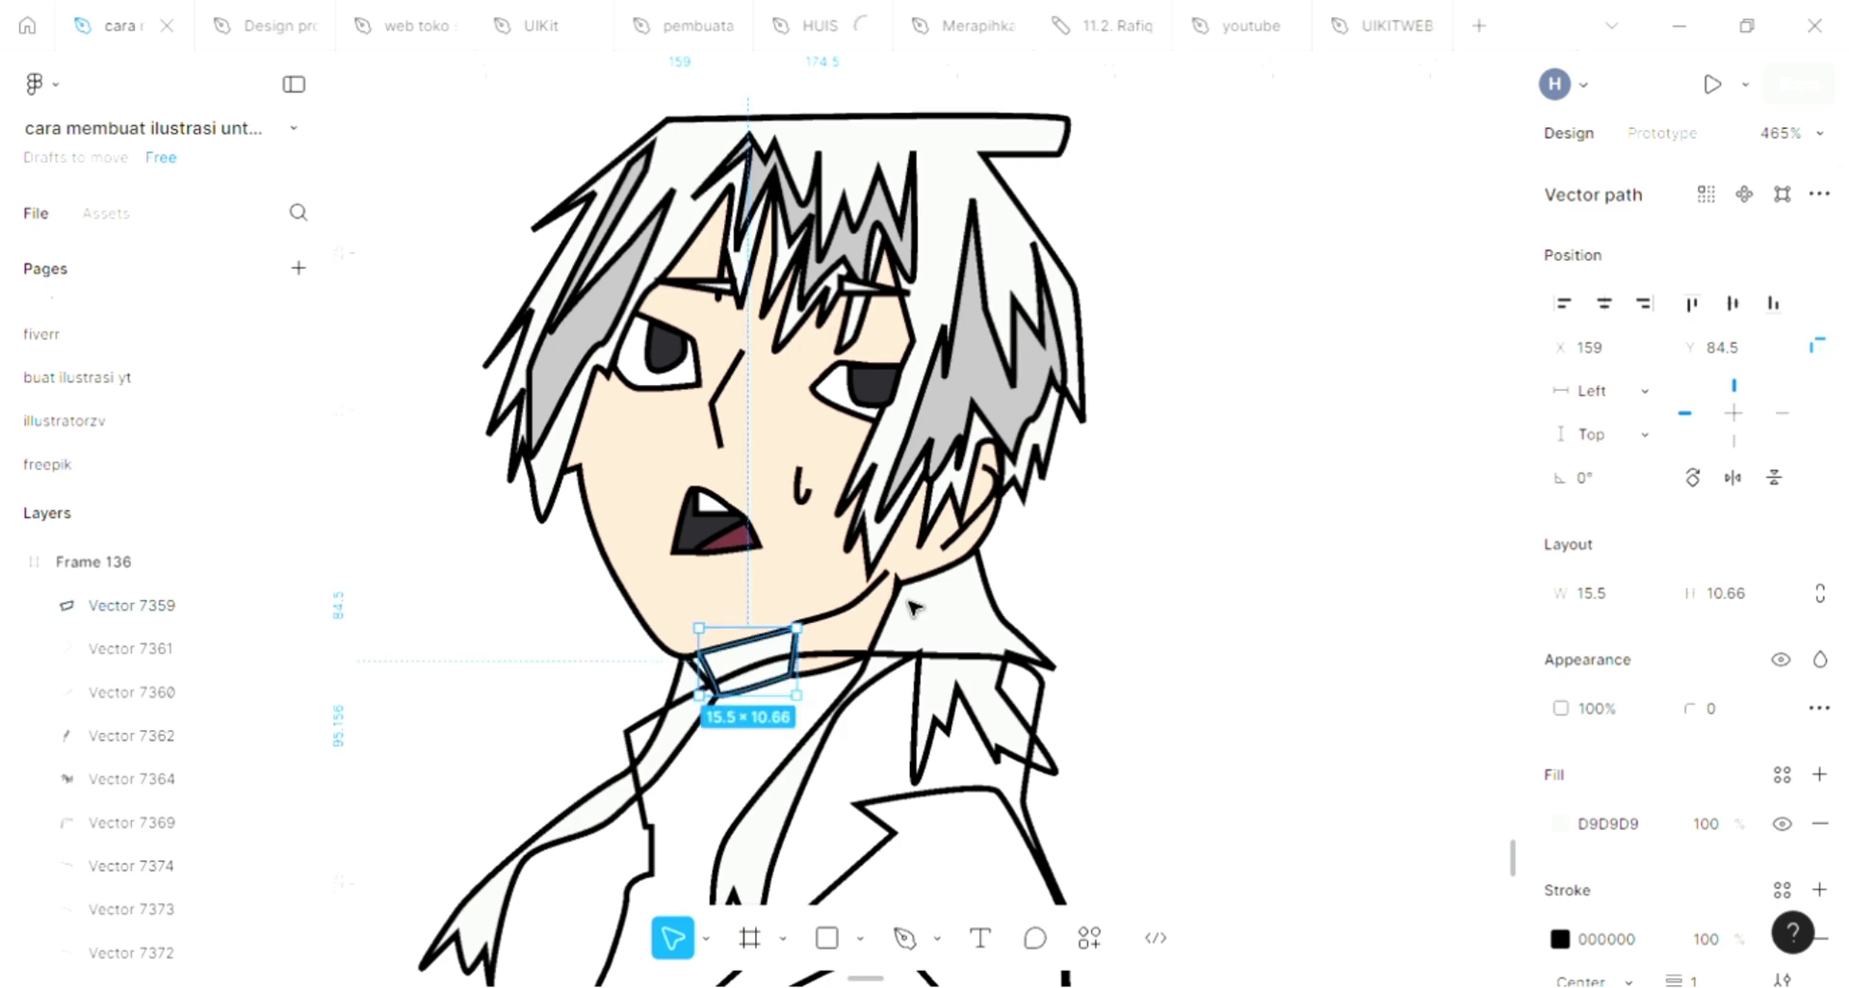
{"action": "scroll", "coordinate": [891, 563], "scroll_direction": "down", "scroll_amount": 1}
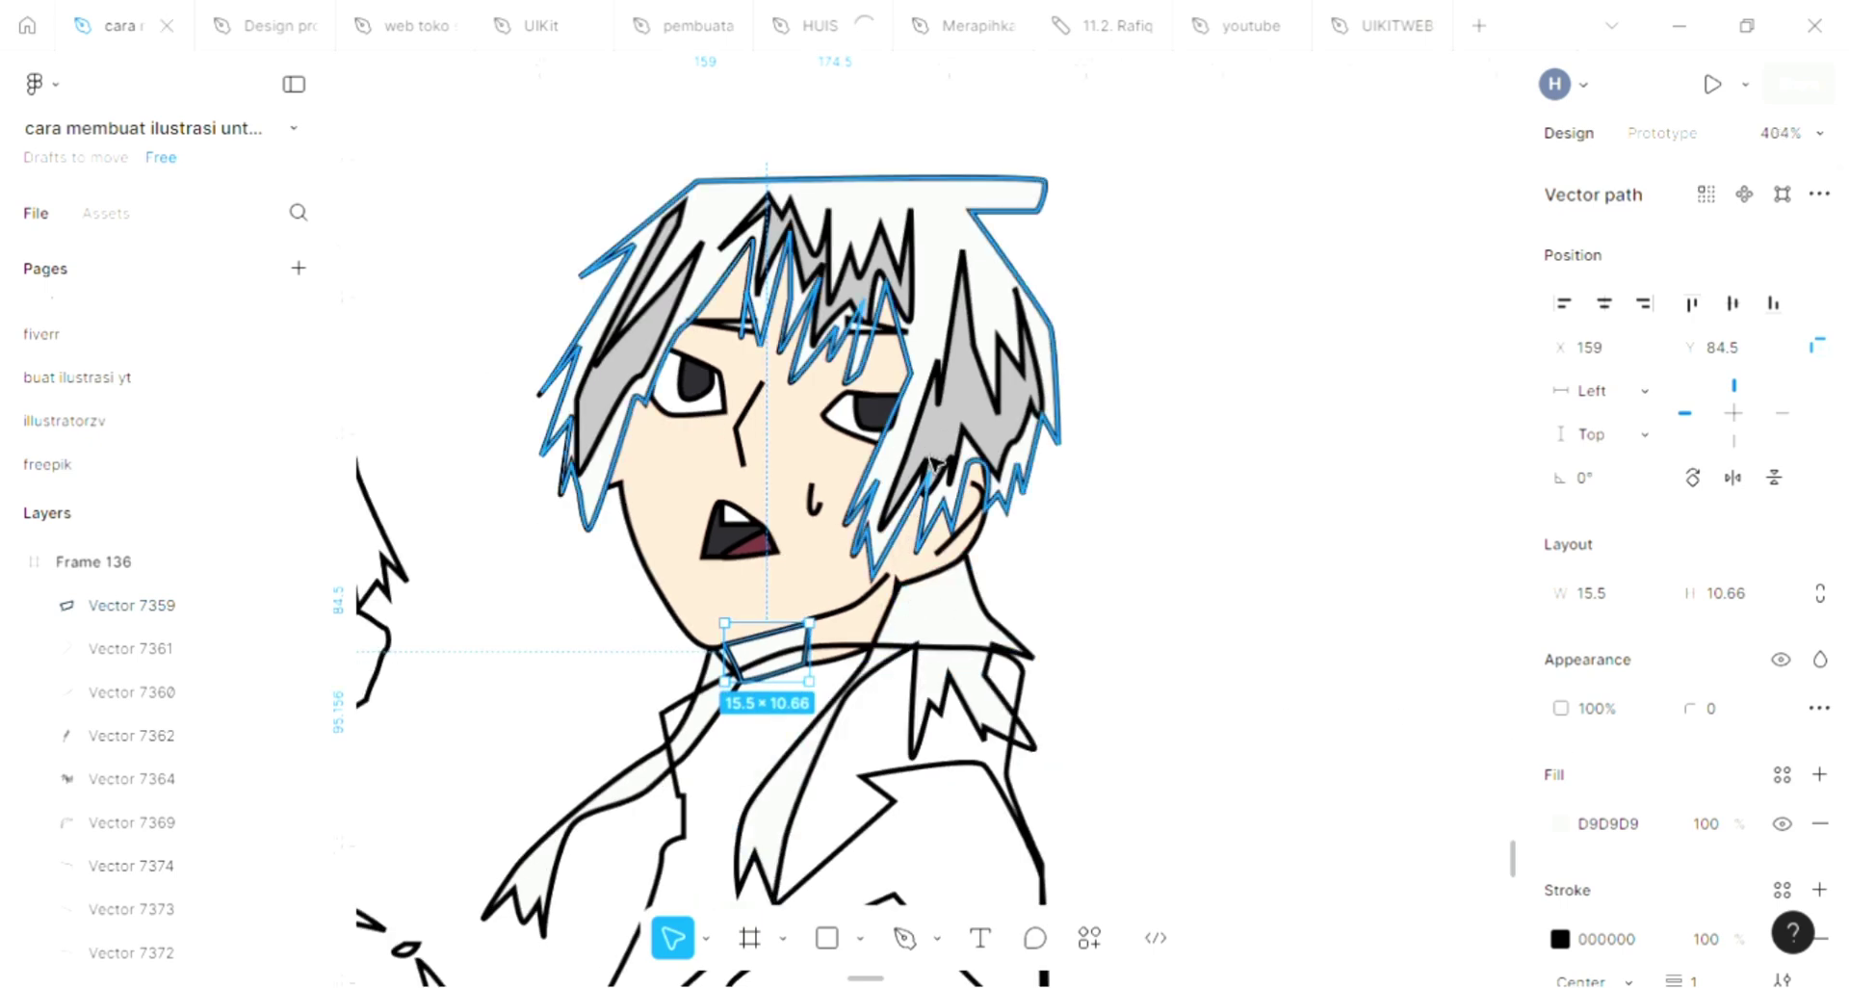
{"action": "key", "text": "i"}
{"action": "left_click", "coordinate": [871, 416]}
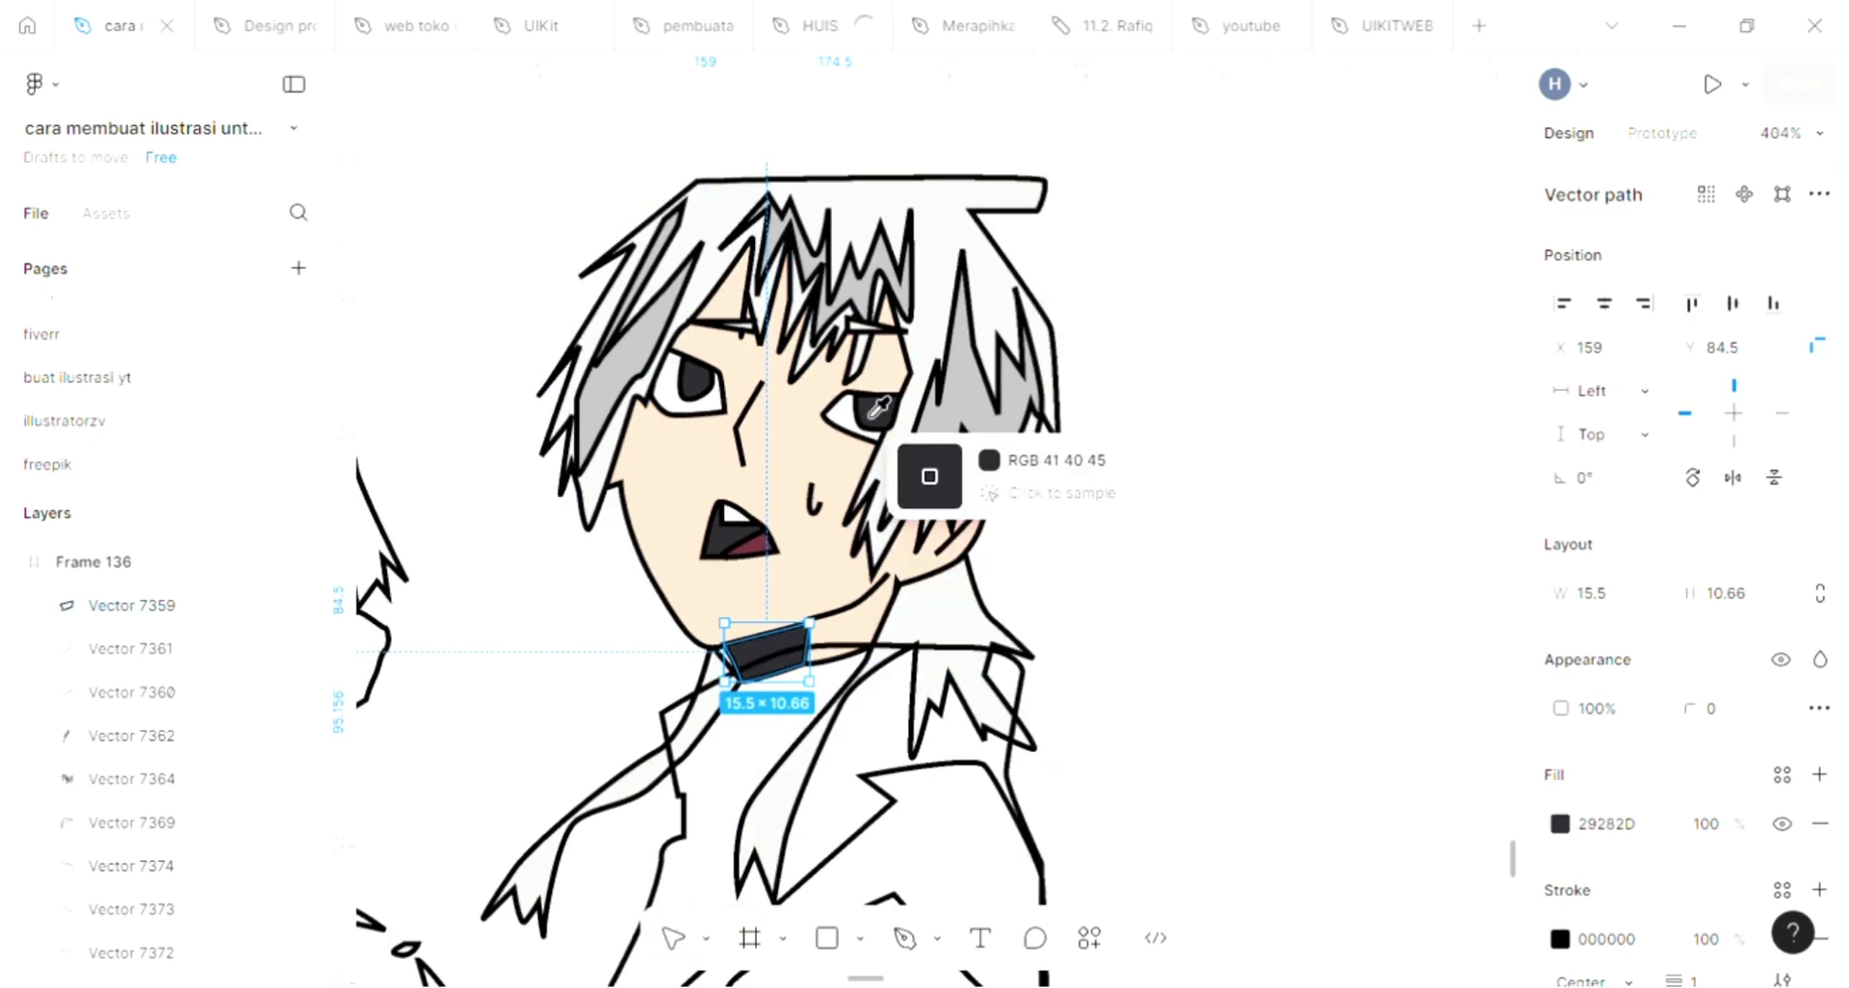
{"action": "key", "text": "Escape"}
Add a D9D9D9 fill to the man's torso outline and send it to the back
{"action": "scroll", "coordinate": [761, 784], "scroll_direction": "down", "scroll_amount": 2}
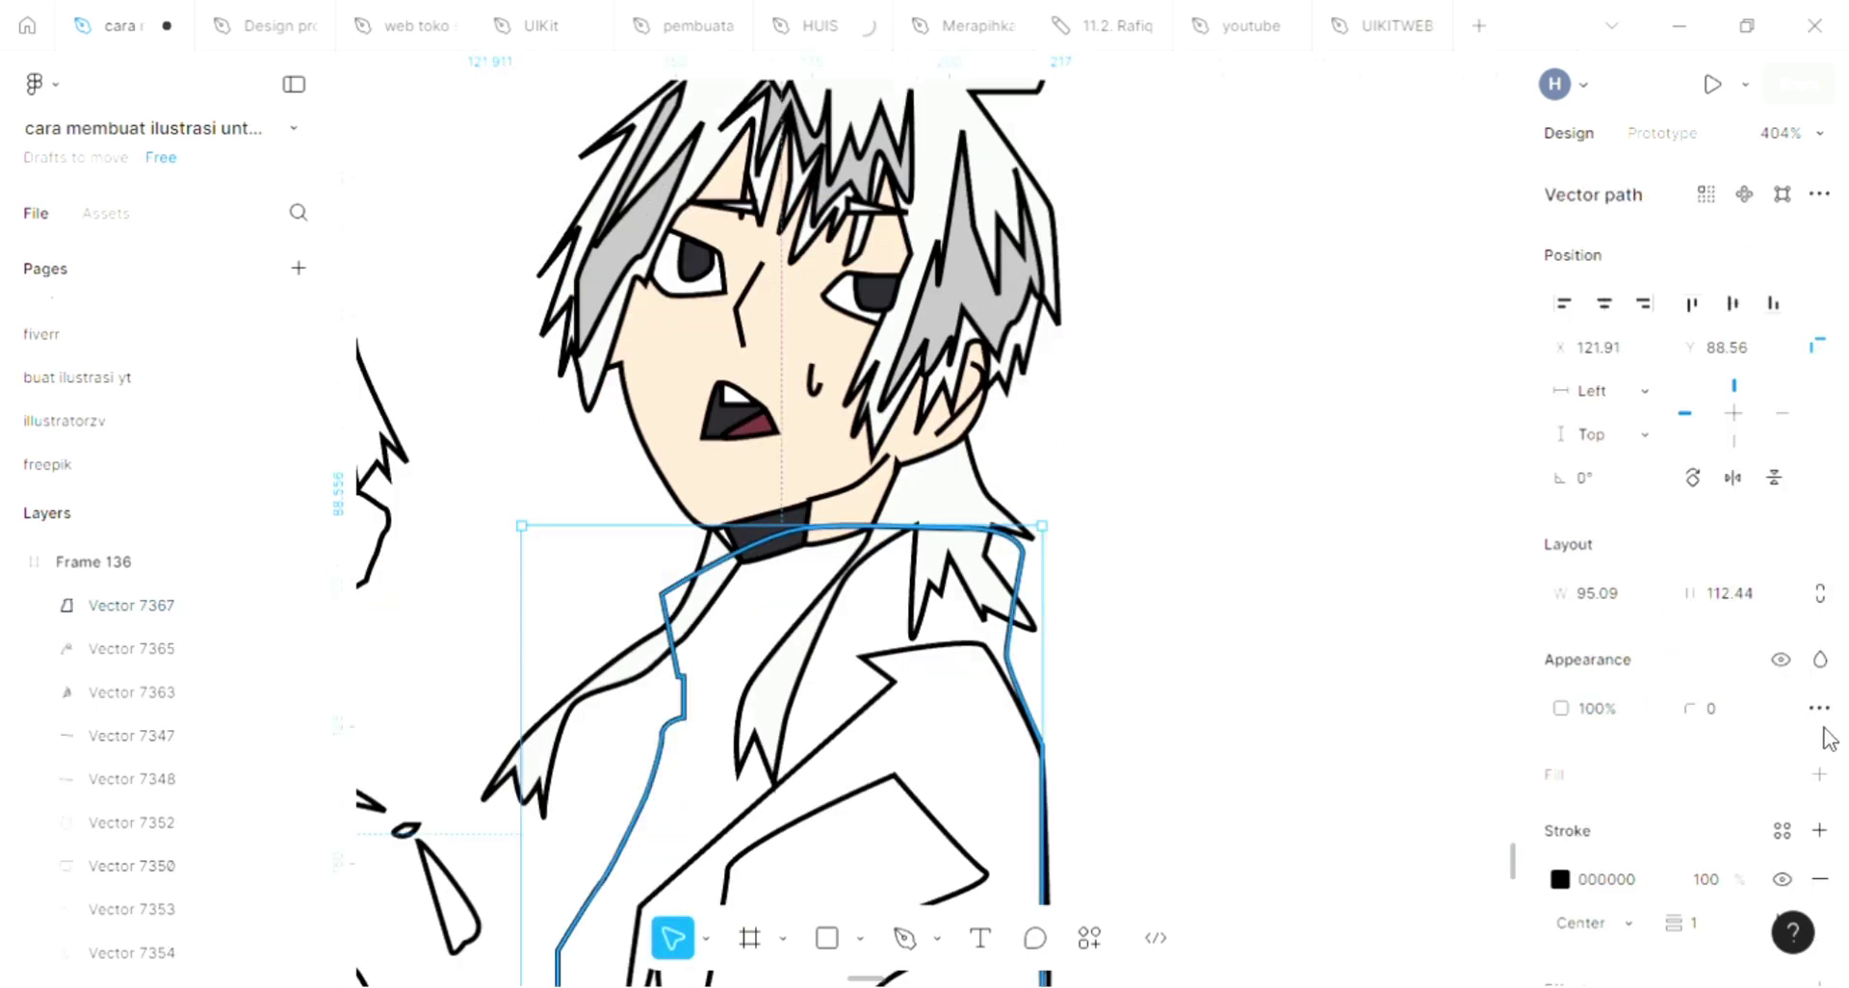
{"action": "left_click", "coordinate": [1819, 775]}
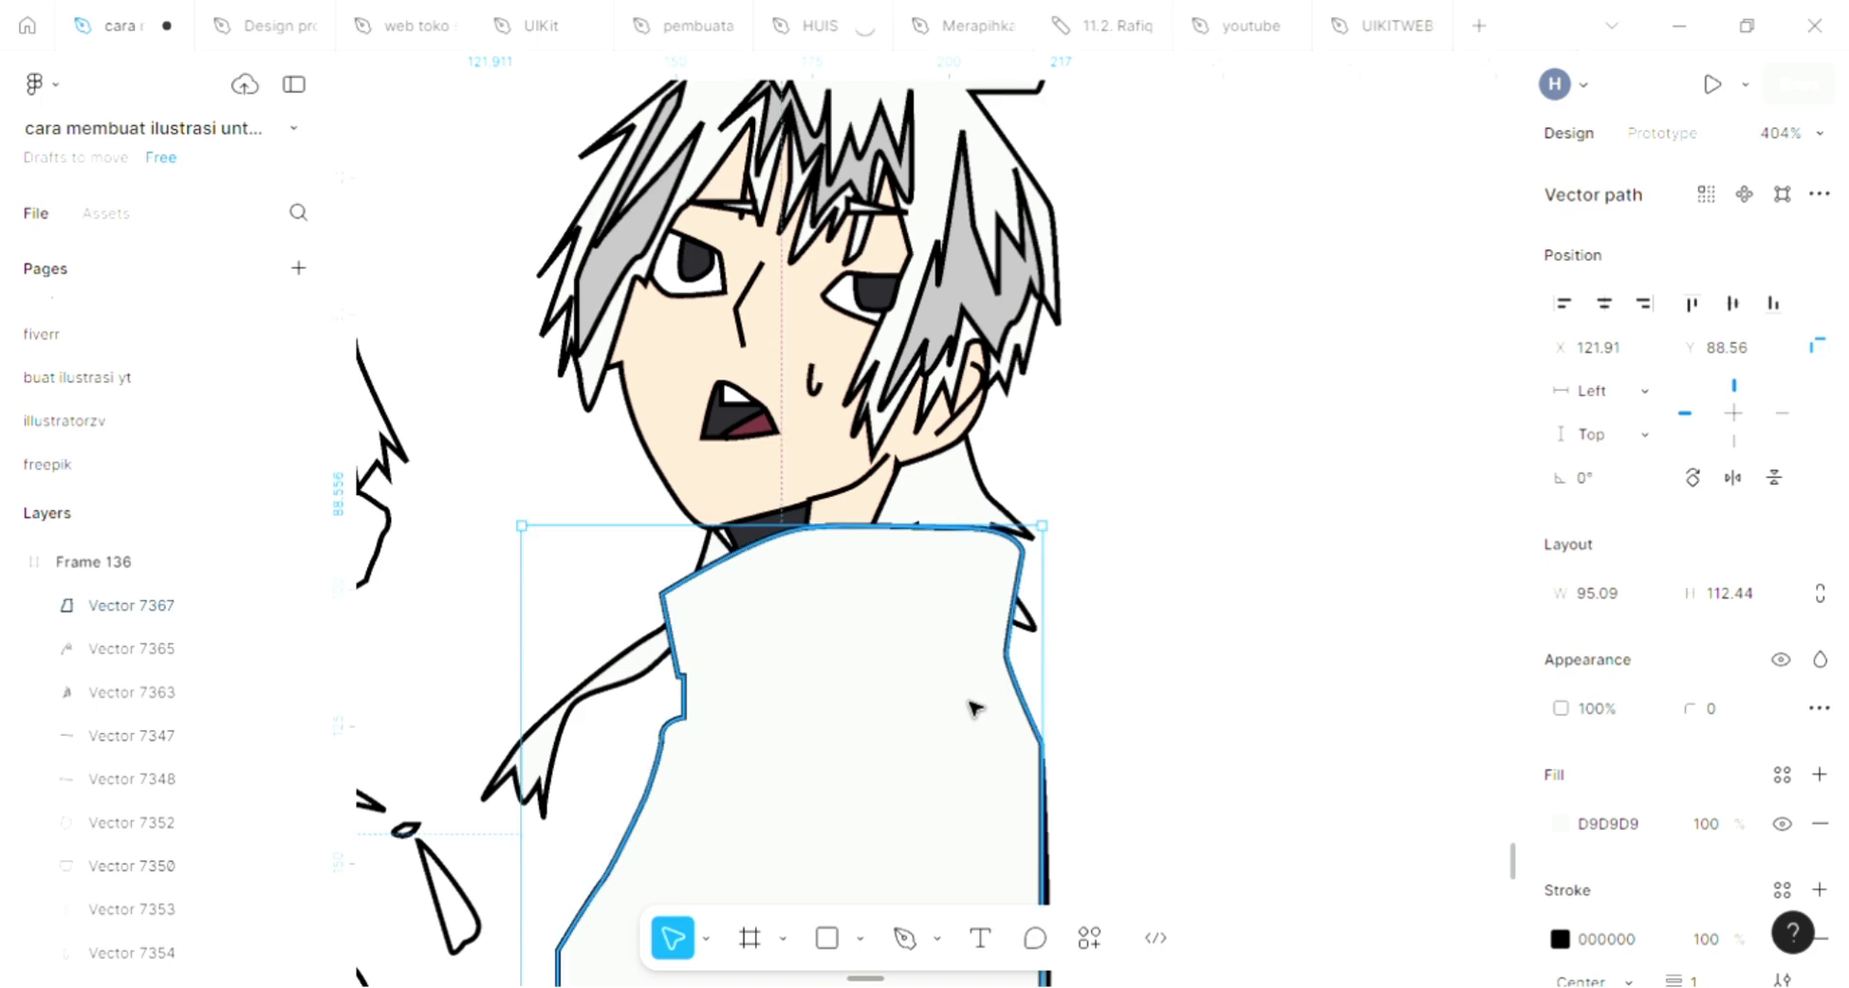
{"action": "key", "text": "["}
Change the torso fill to the dark grey 29282D sampled from the palette swatches
{"action": "scroll", "coordinate": [931, 674], "scroll_direction": "down", "scroll_amount": 3}
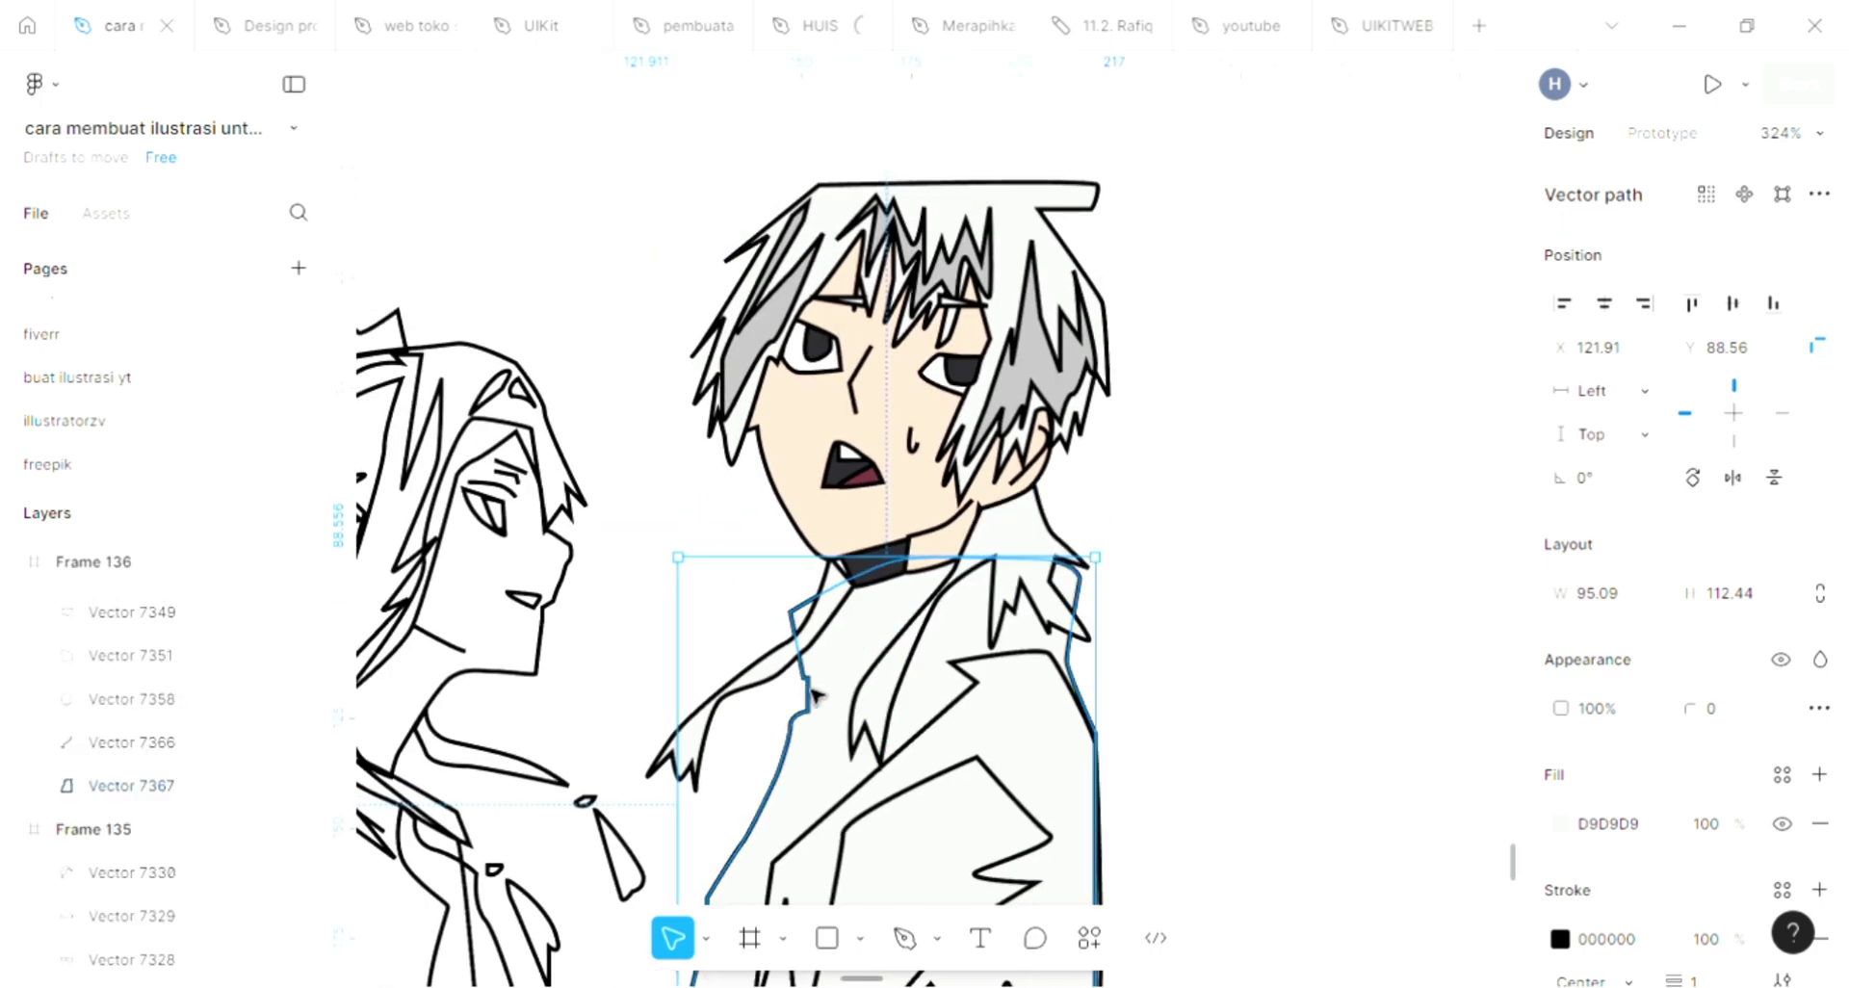
{"action": "scroll", "coordinate": [867, 664], "scroll_direction": "left", "scroll_amount": 5}
{"action": "scroll", "coordinate": [814, 693], "scroll_direction": "down", "scroll_amount": 2}
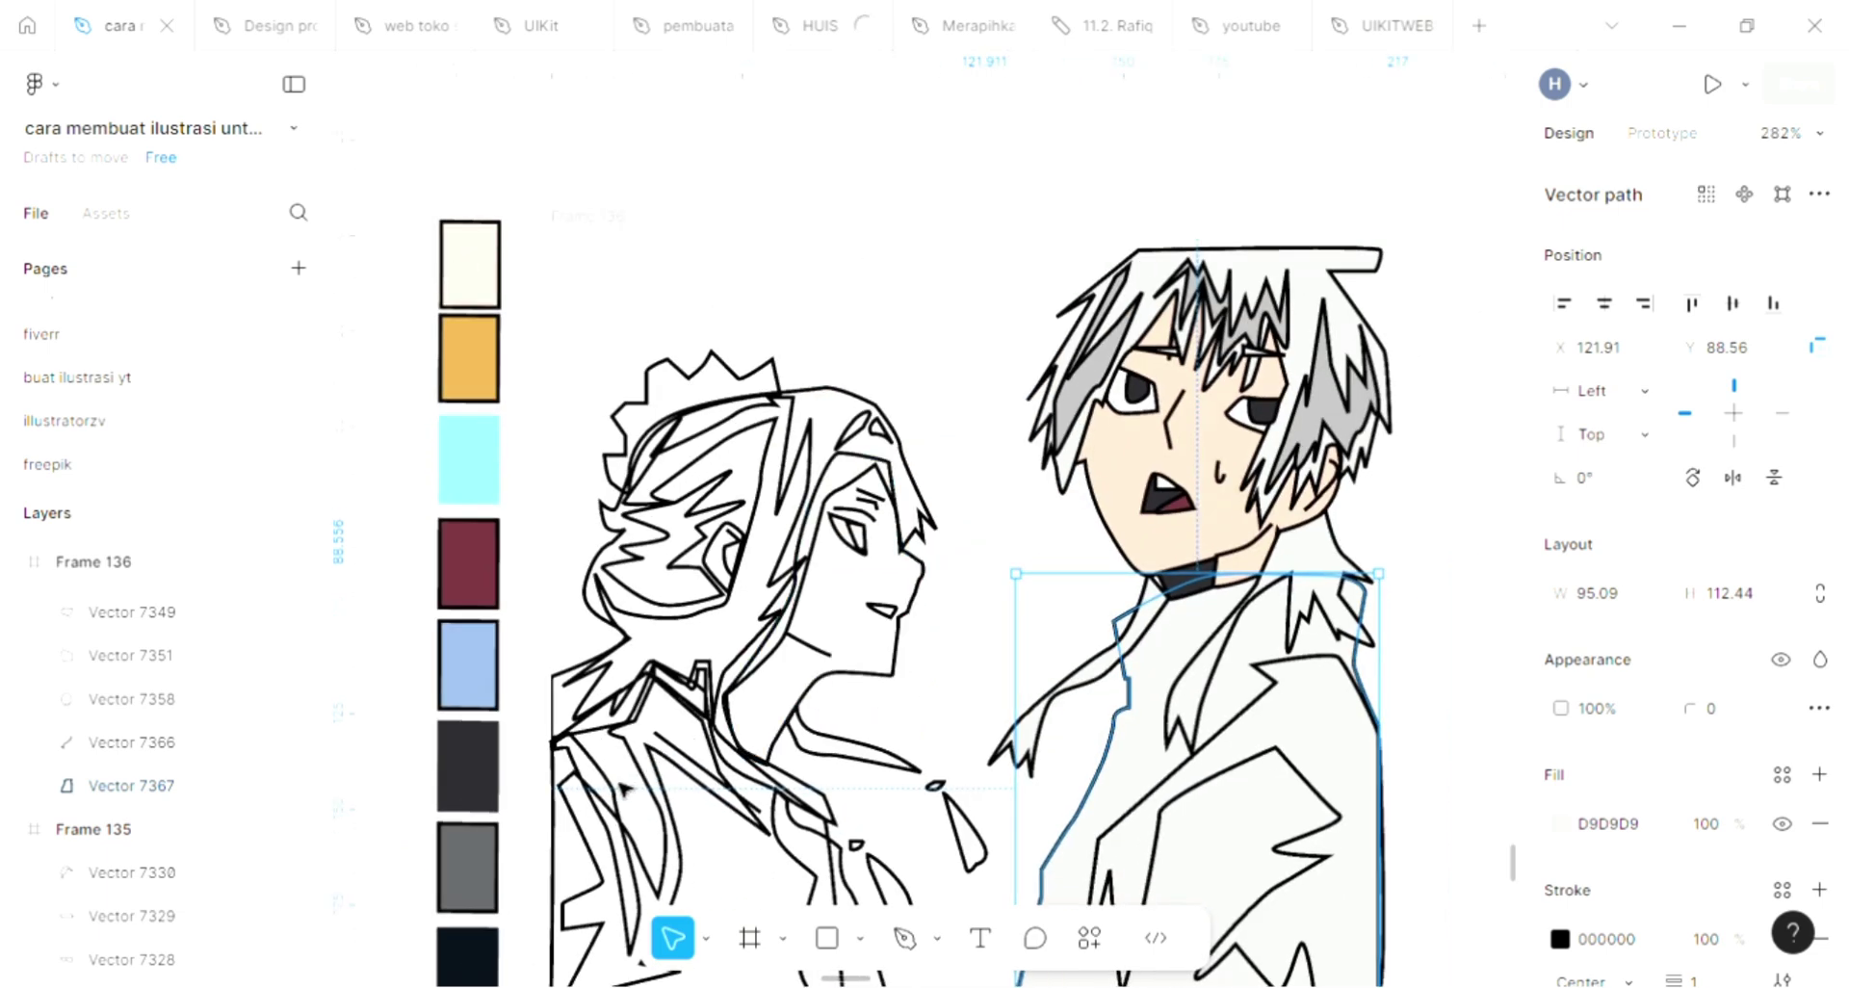
{"action": "key", "text": "i"}
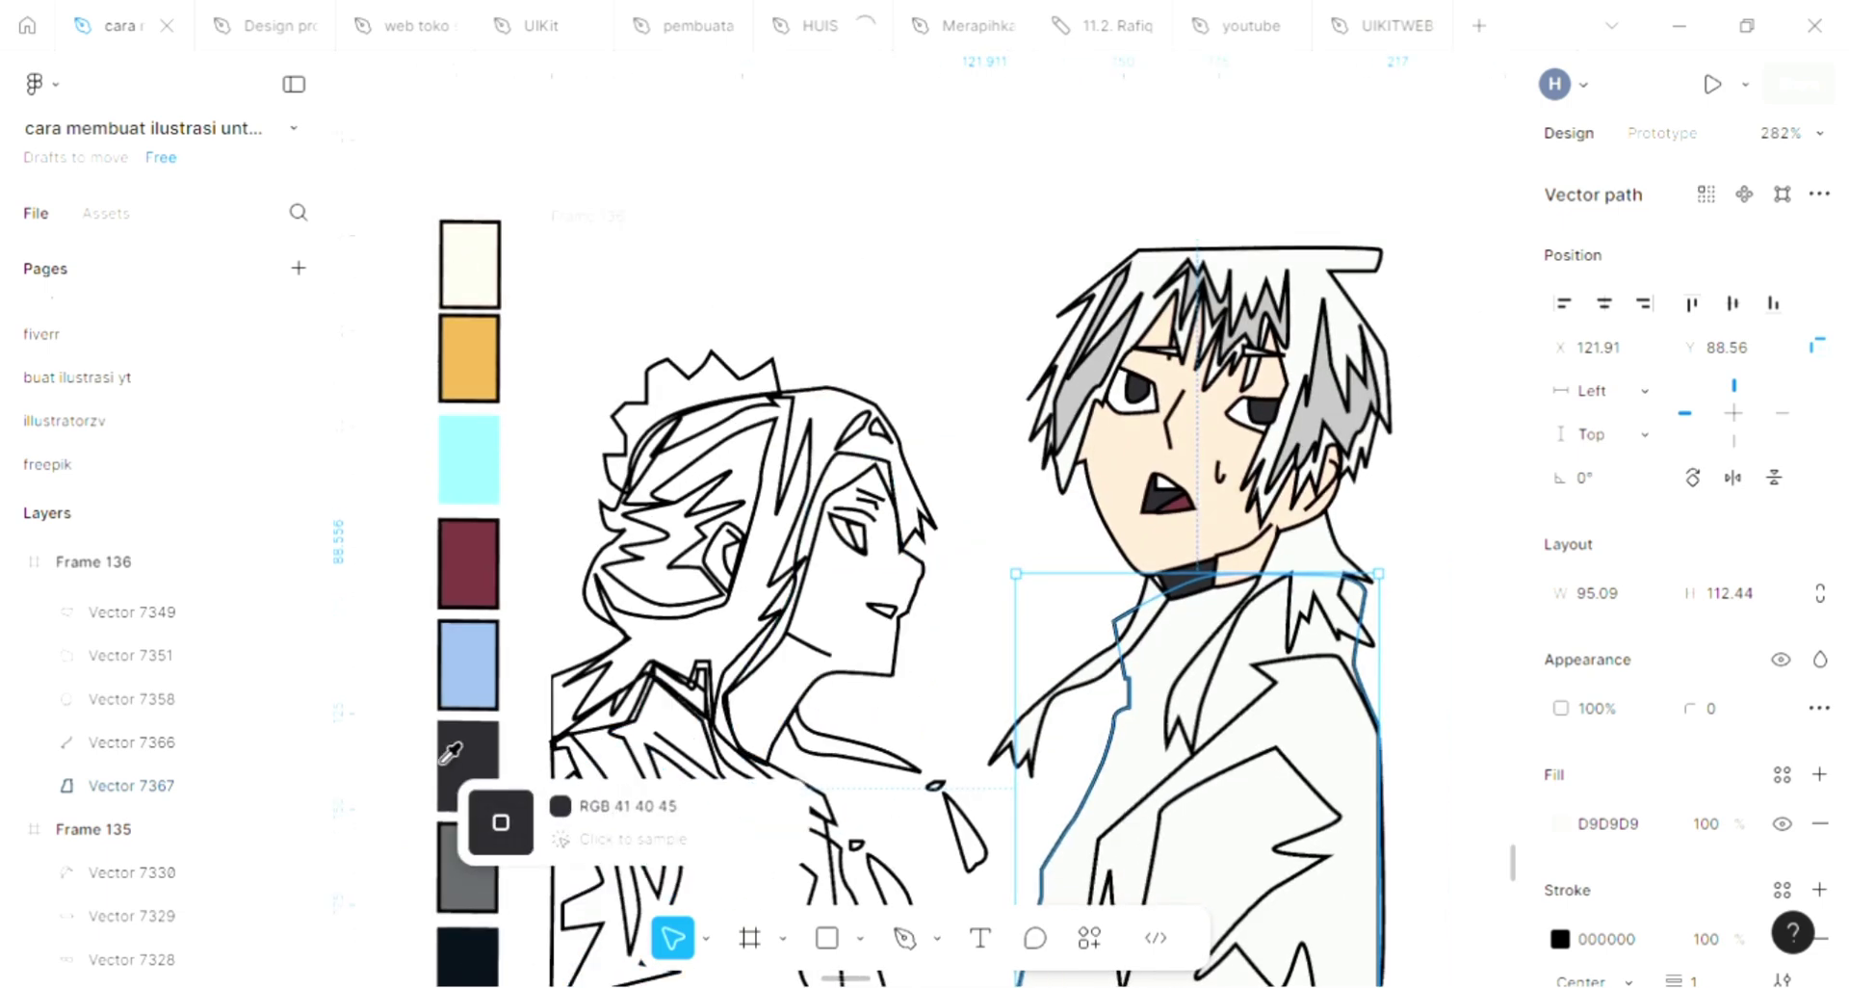
{"action": "left_click", "coordinate": [467, 785]}
Add a fill to the jagged shading shape over the man's torso and colour it dark navy 080F19 sampled from the palette swatches
{"action": "scroll", "coordinate": [1302, 795], "scroll_direction": "right", "scroll_amount": 4}
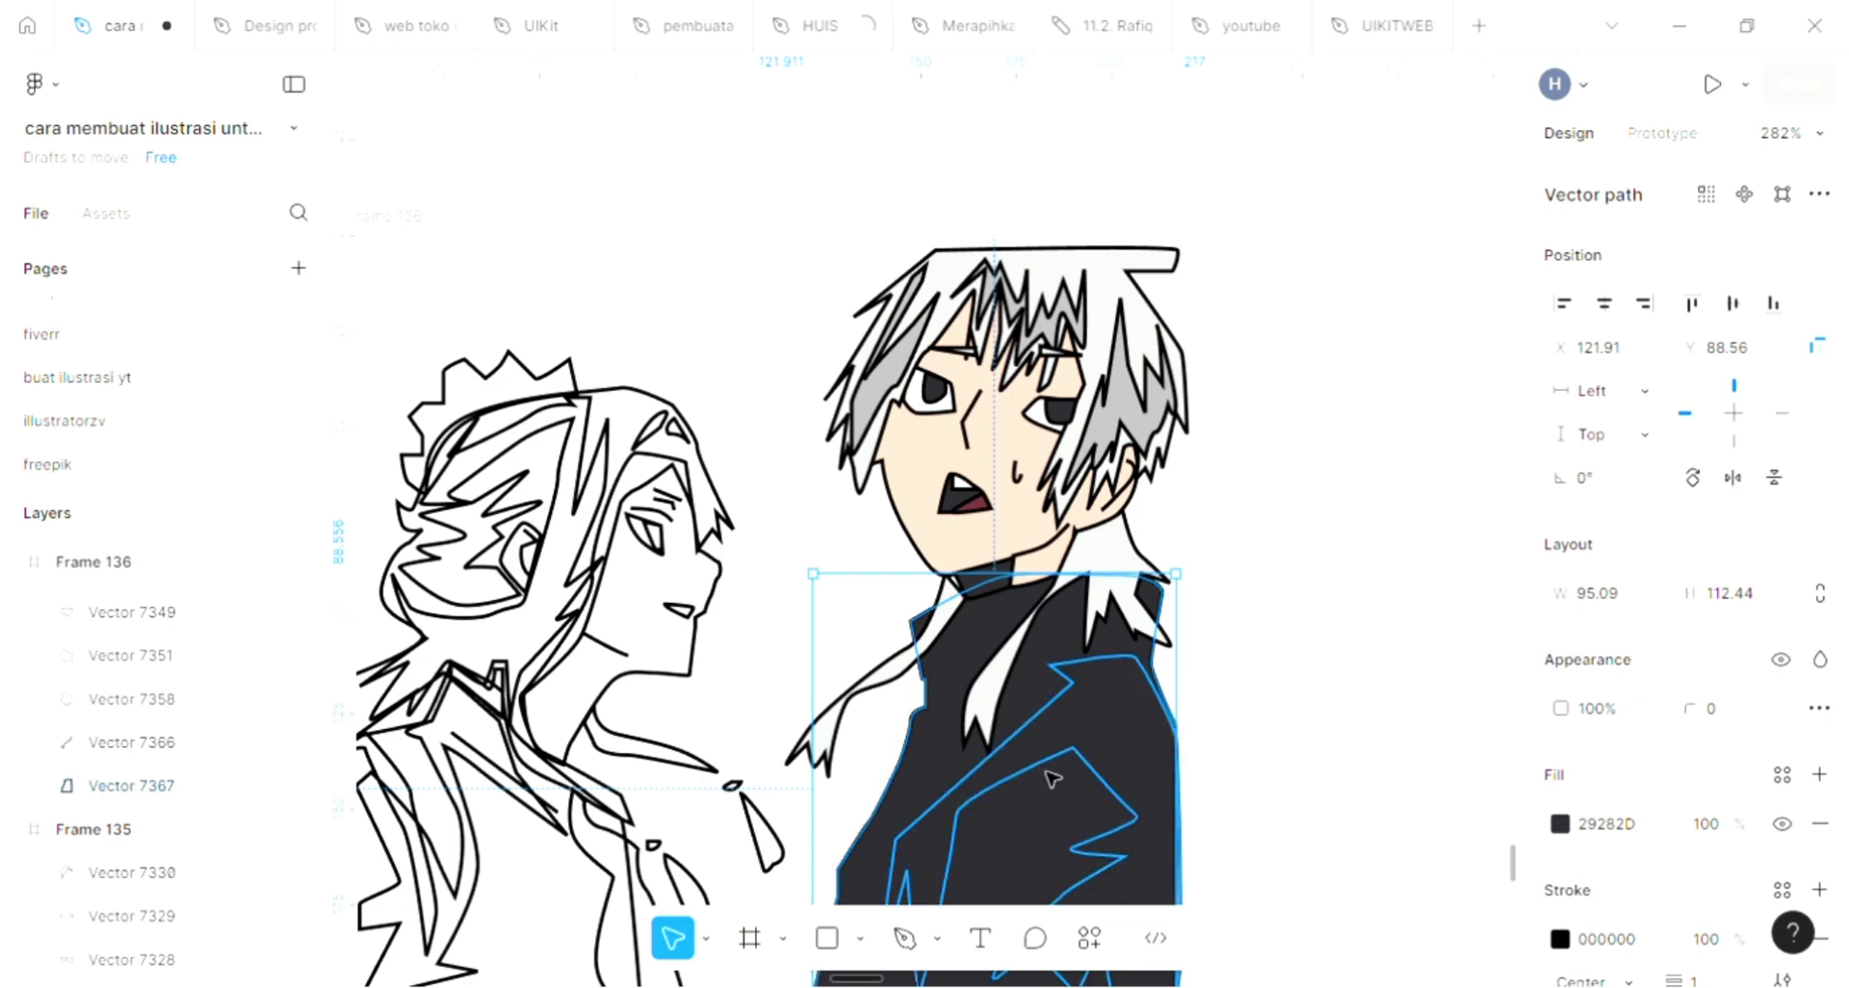
{"action": "left_click", "coordinate": [1052, 778]}
{"action": "left_click", "coordinate": [1819, 775]}
{"action": "scroll", "coordinate": [919, 791], "scroll_direction": "down", "scroll_amount": 2}
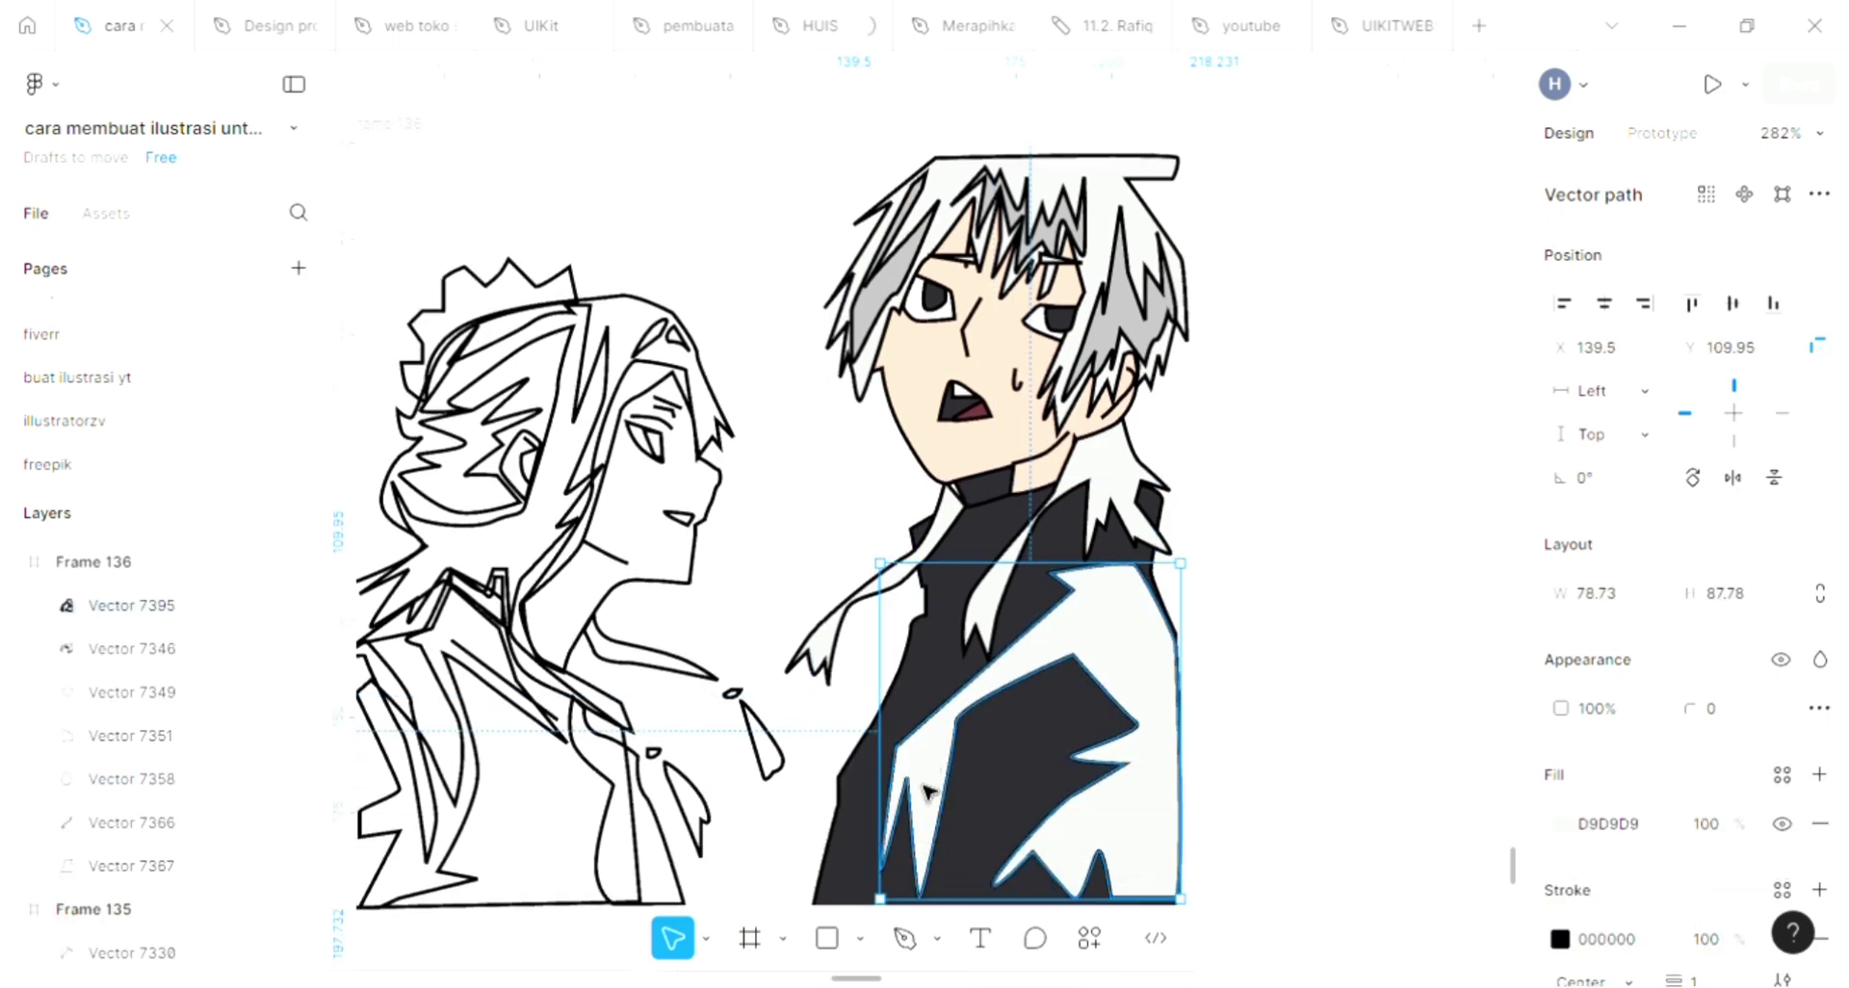
{"action": "scroll", "coordinate": [828, 785], "scroll_direction": "left", "scroll_amount": 5}
{"action": "key", "text": "i"}
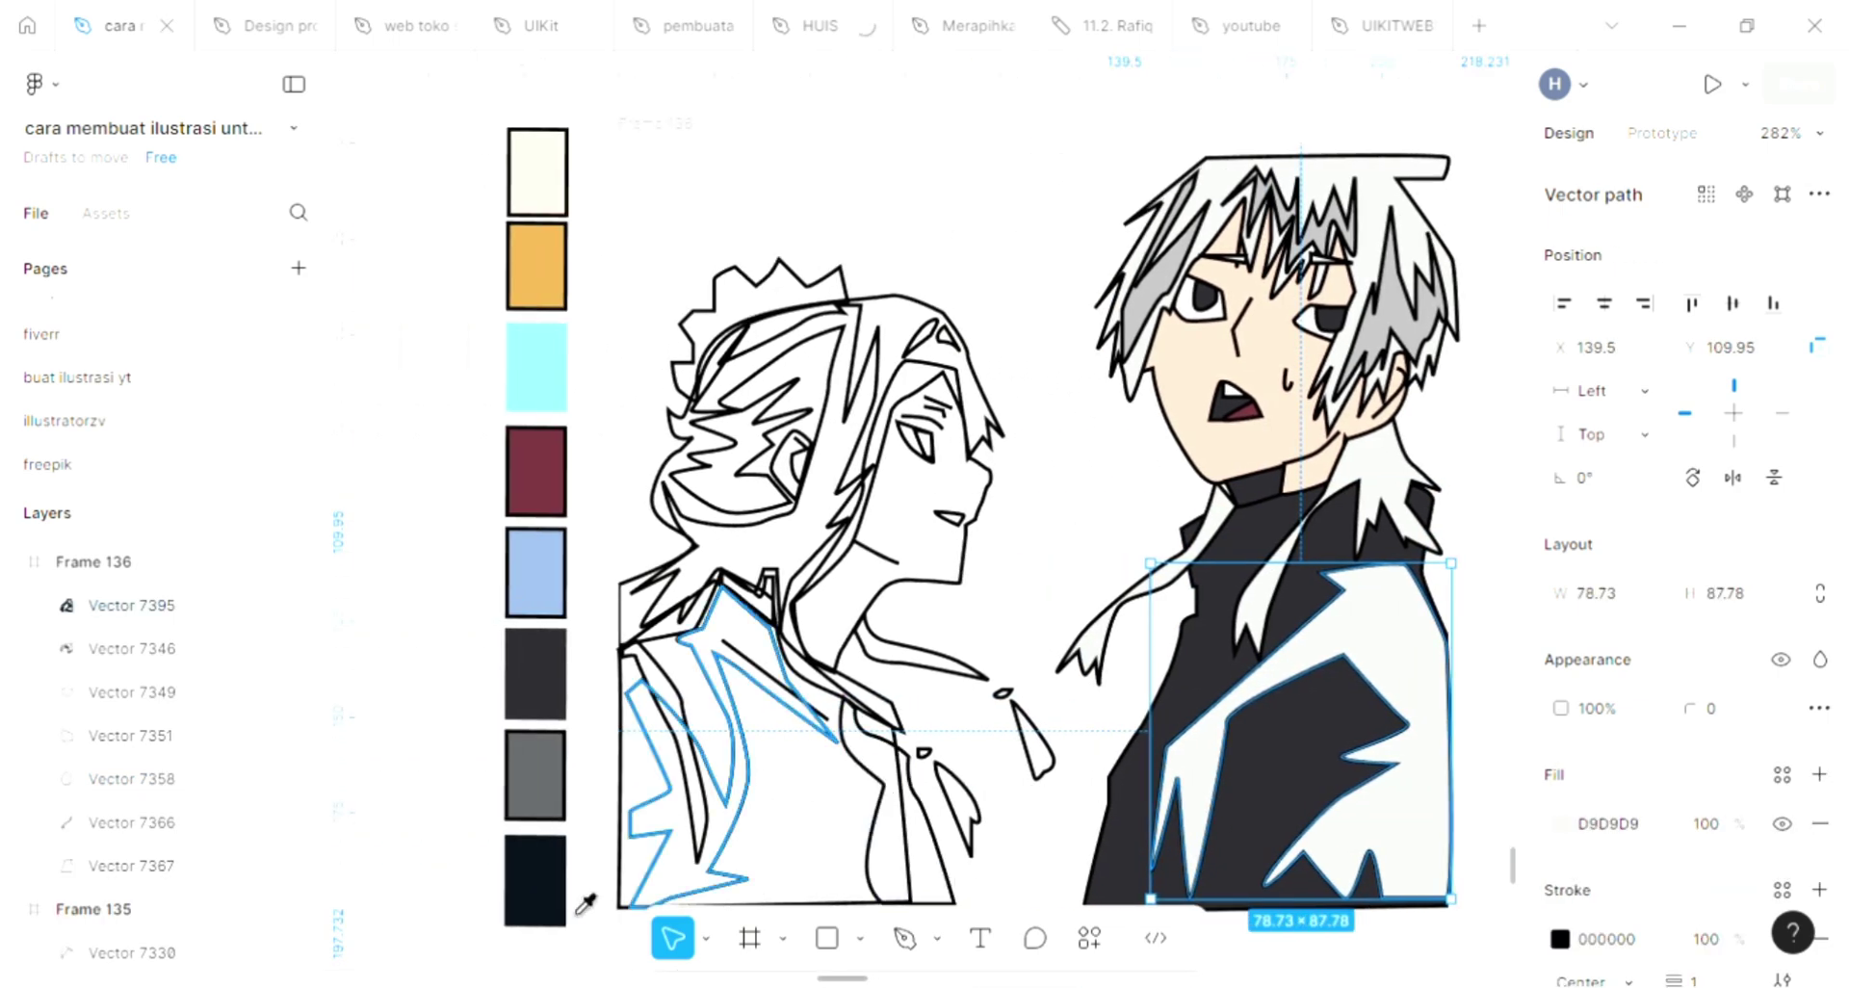
{"action": "left_click", "coordinate": [536, 878]}
{"action": "scroll", "coordinate": [1011, 760], "scroll_direction": "right", "scroll_amount": 3}
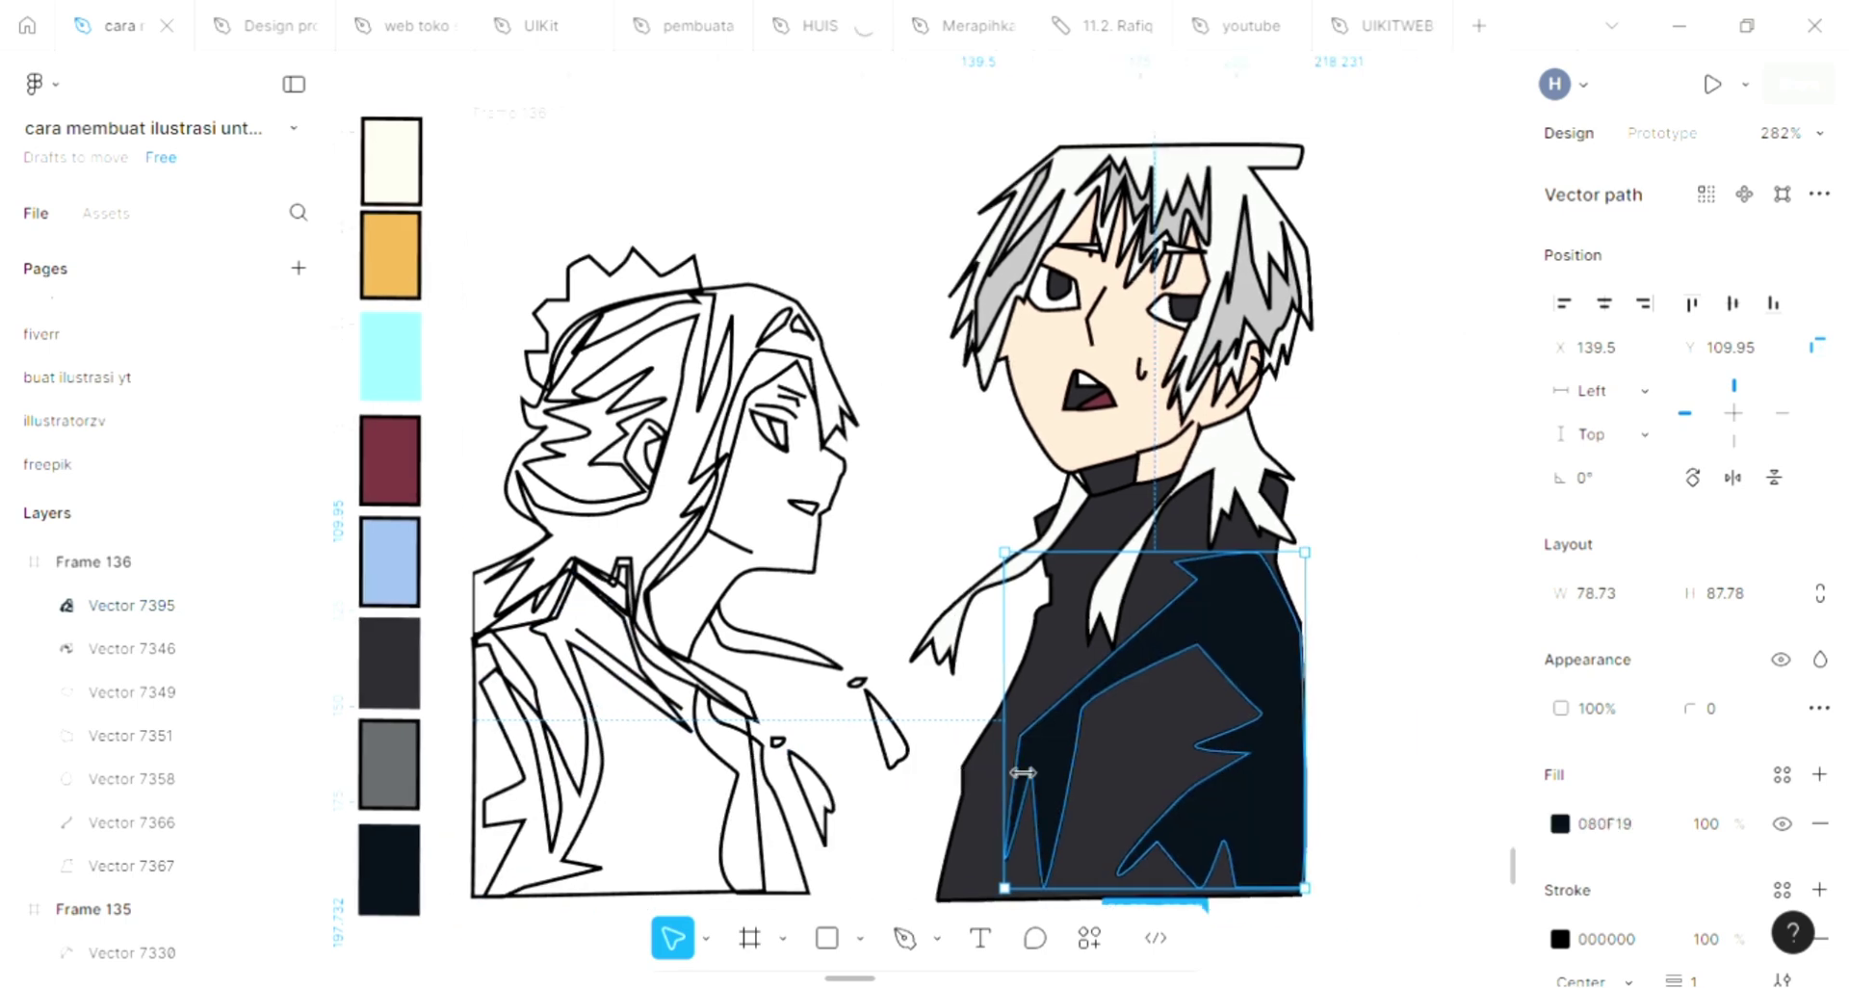
Recolour the collar piece under the man's chin with the dark navy sampled from the torso shading, and deselect it
{"action": "scroll", "coordinate": [1011, 763], "scroll_direction": "right", "scroll_amount": 1}
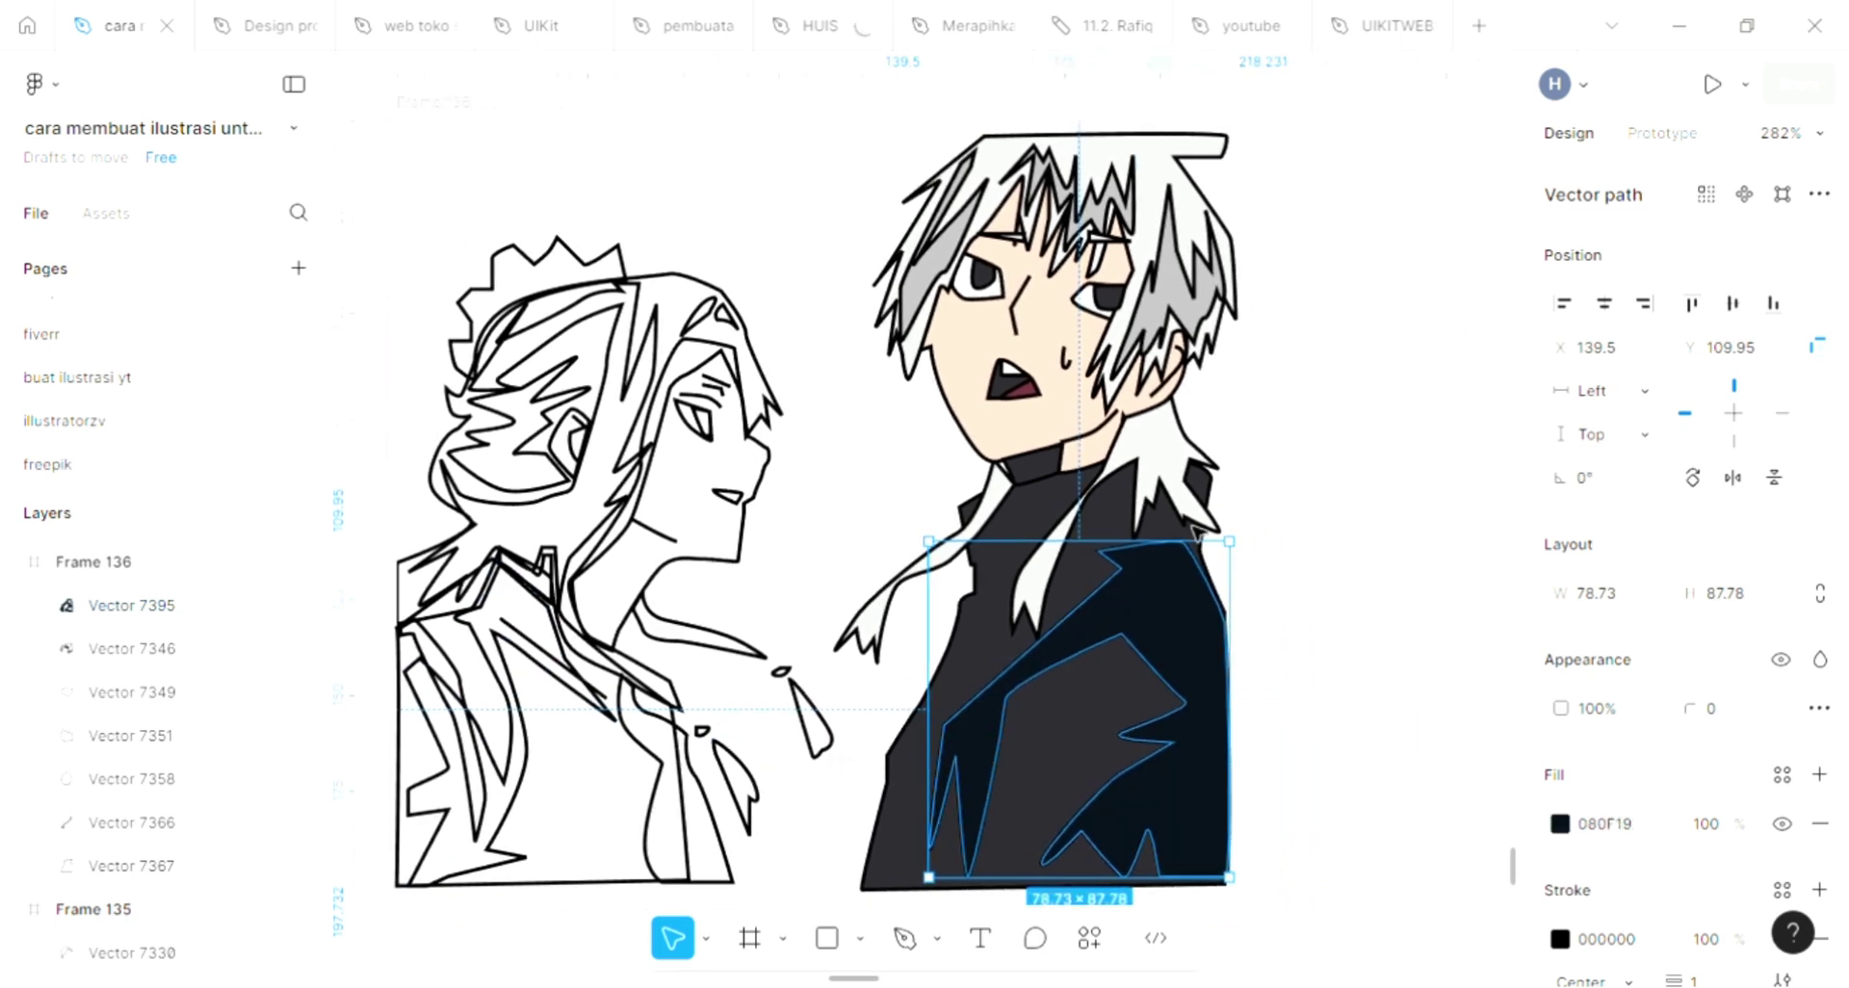
{"action": "left_click", "coordinate": [1047, 482]}
{"action": "key", "text": "i"}
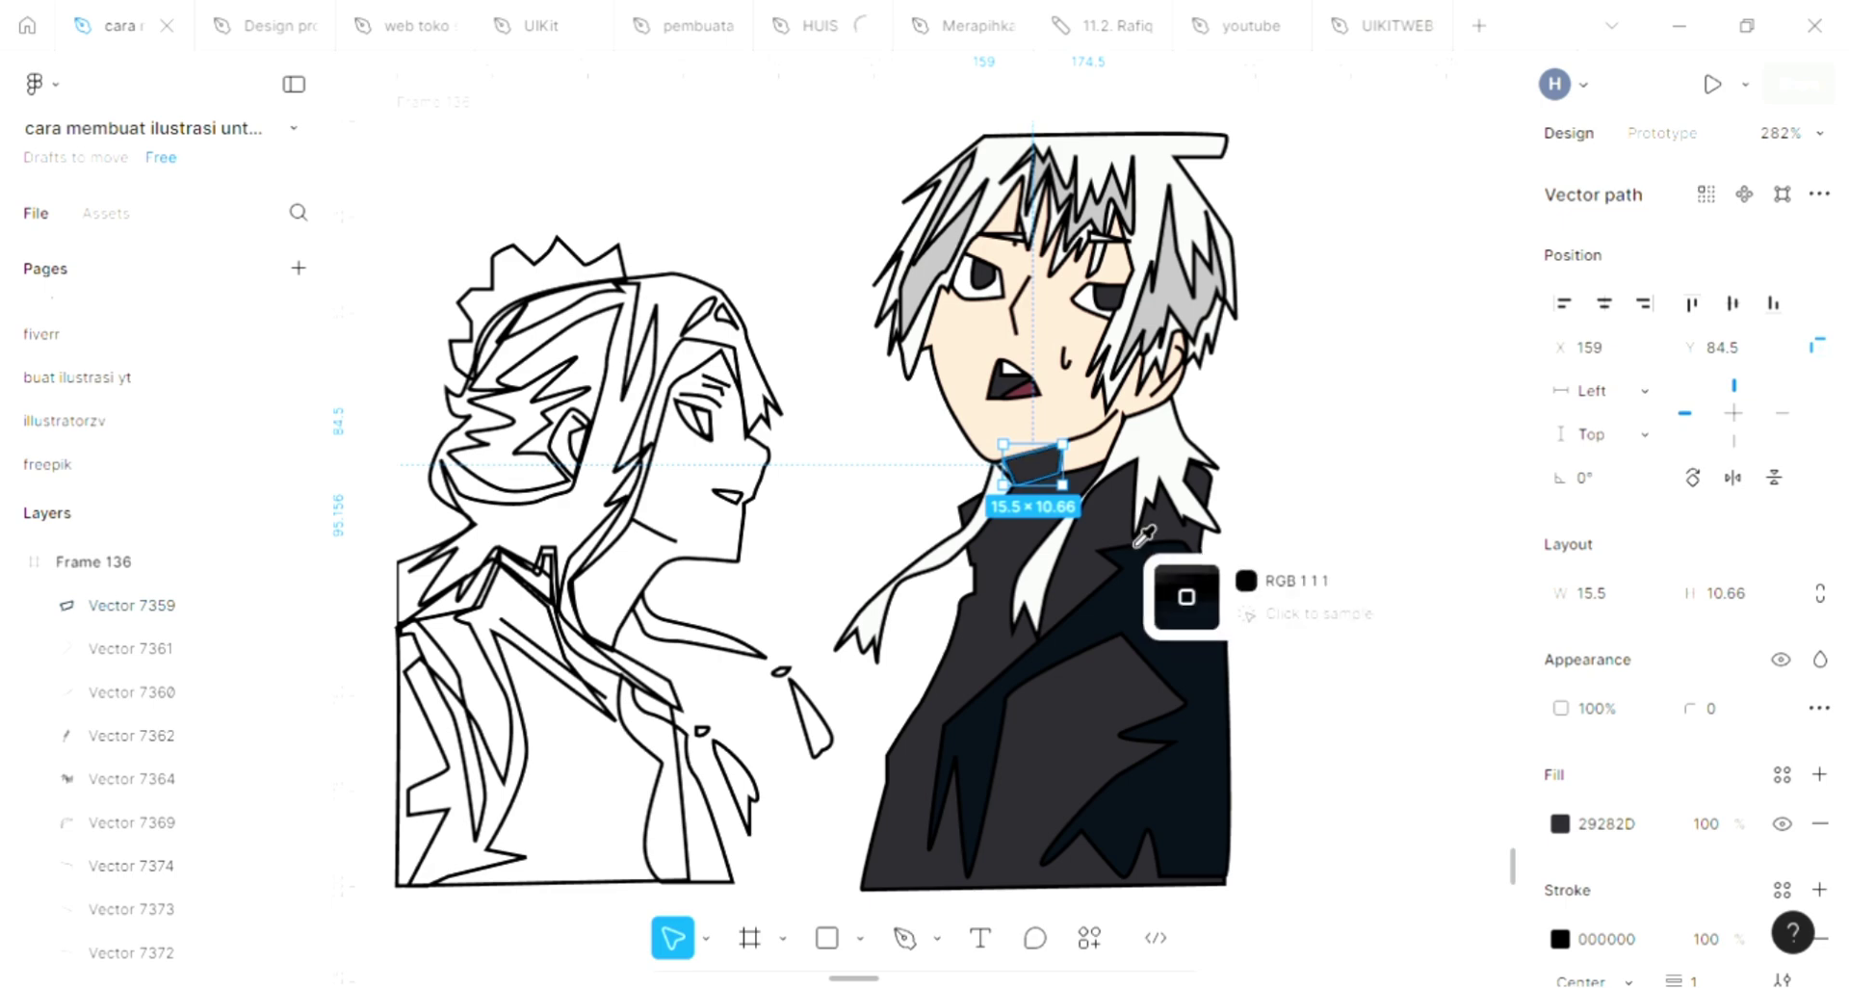
{"action": "left_click", "coordinate": [1194, 598]}
{"action": "left_click", "coordinate": [812, 489]}
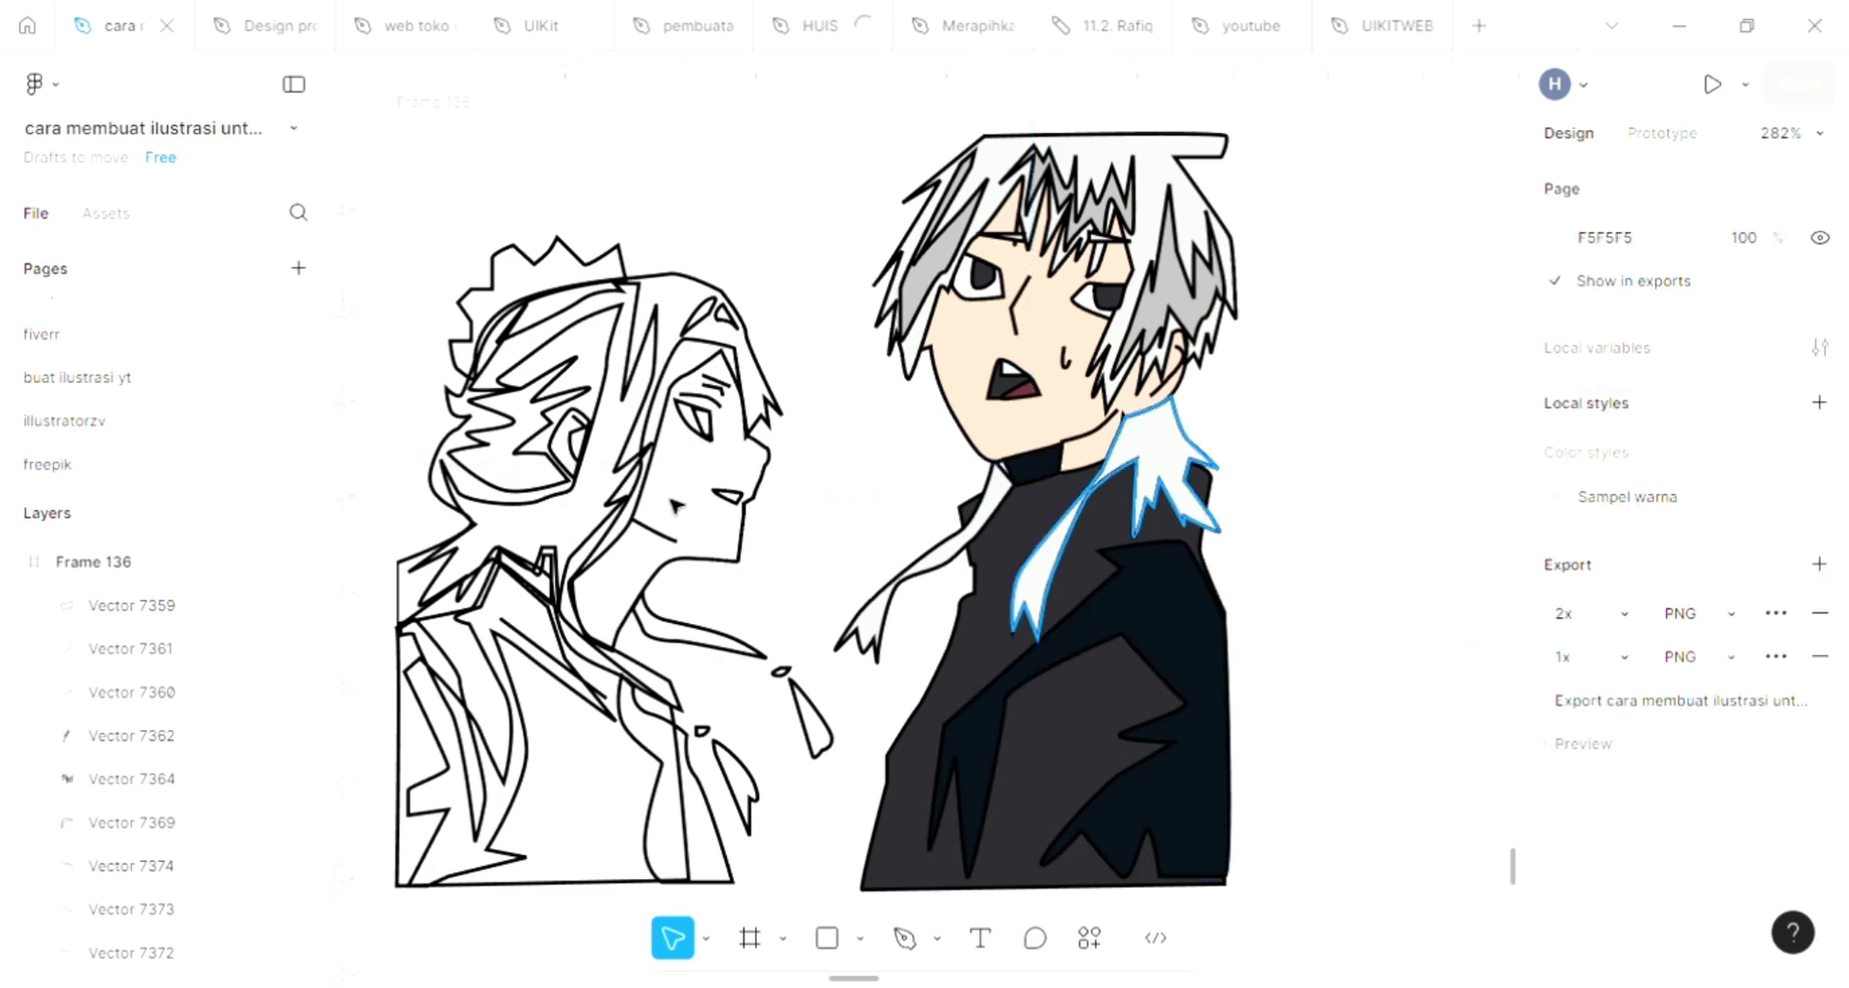
Give Frame 136 a linear gradient background fill and set its 0% stop to pink FB62B1
{"action": "scroll", "coordinate": [653, 461], "scroll_direction": "left", "scroll_amount": 1}
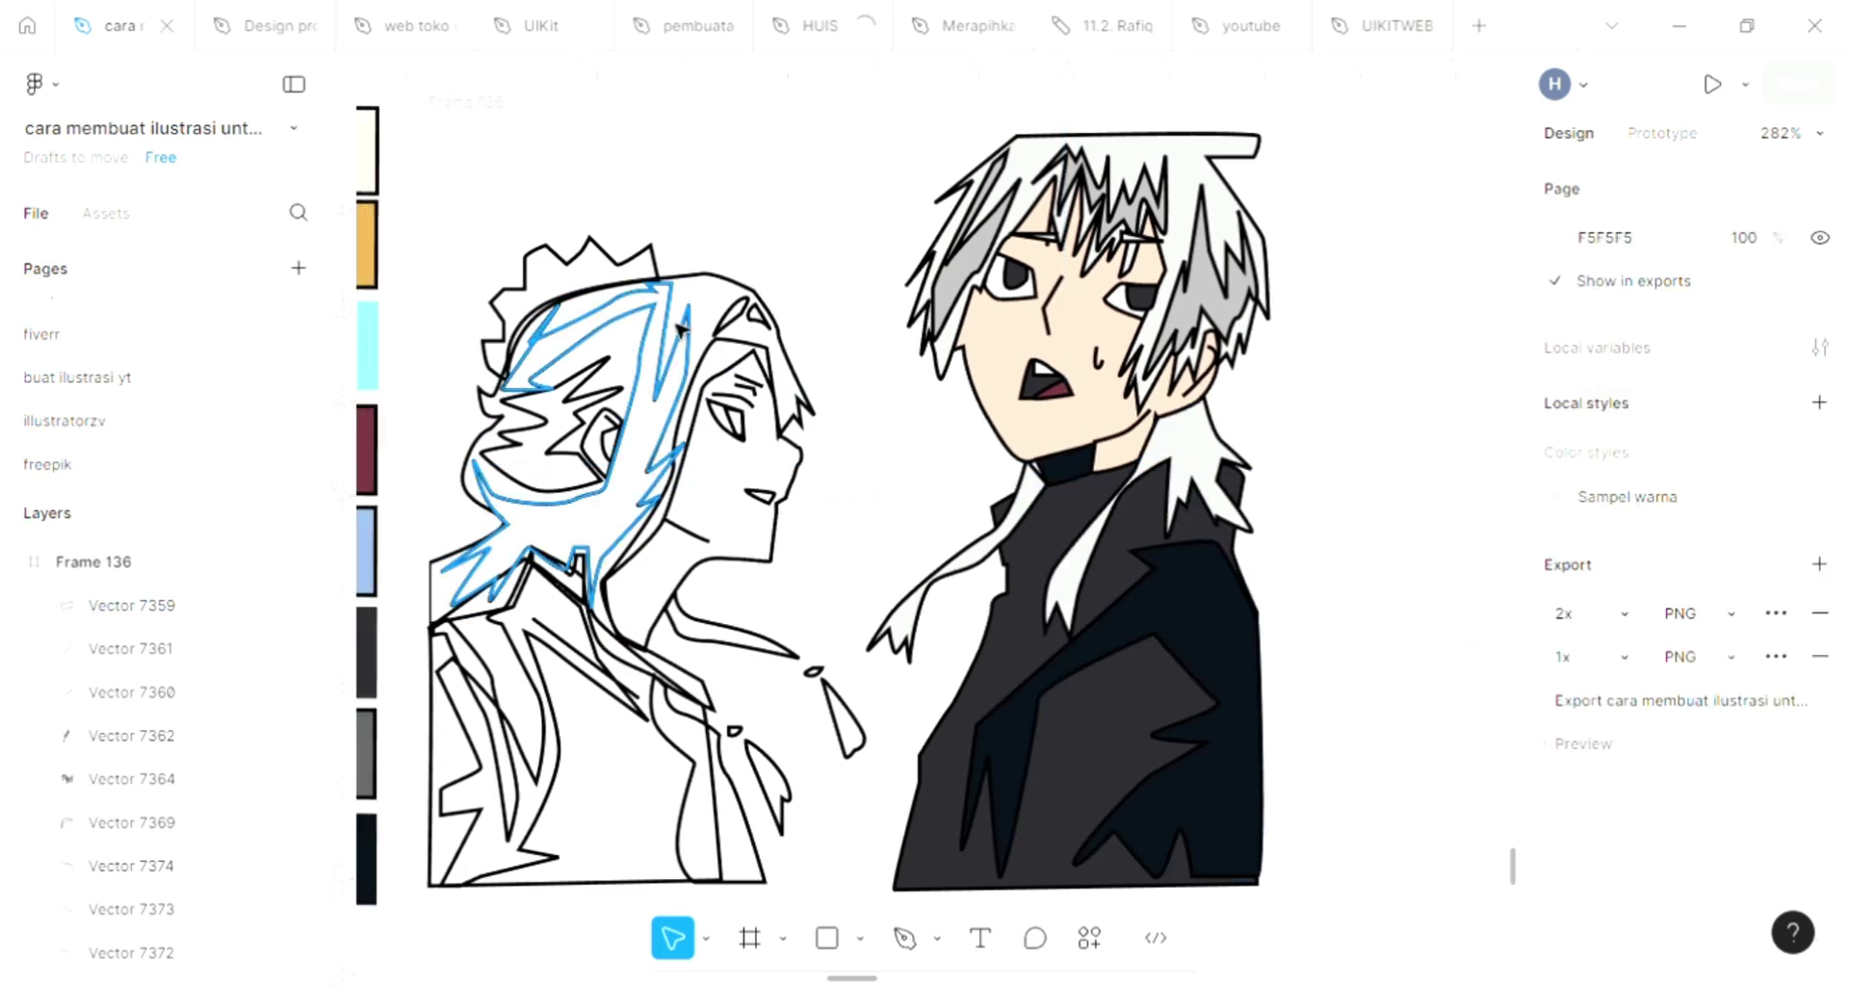
{"action": "scroll", "coordinate": [500, 193], "scroll_direction": "up", "scroll_amount": 1}
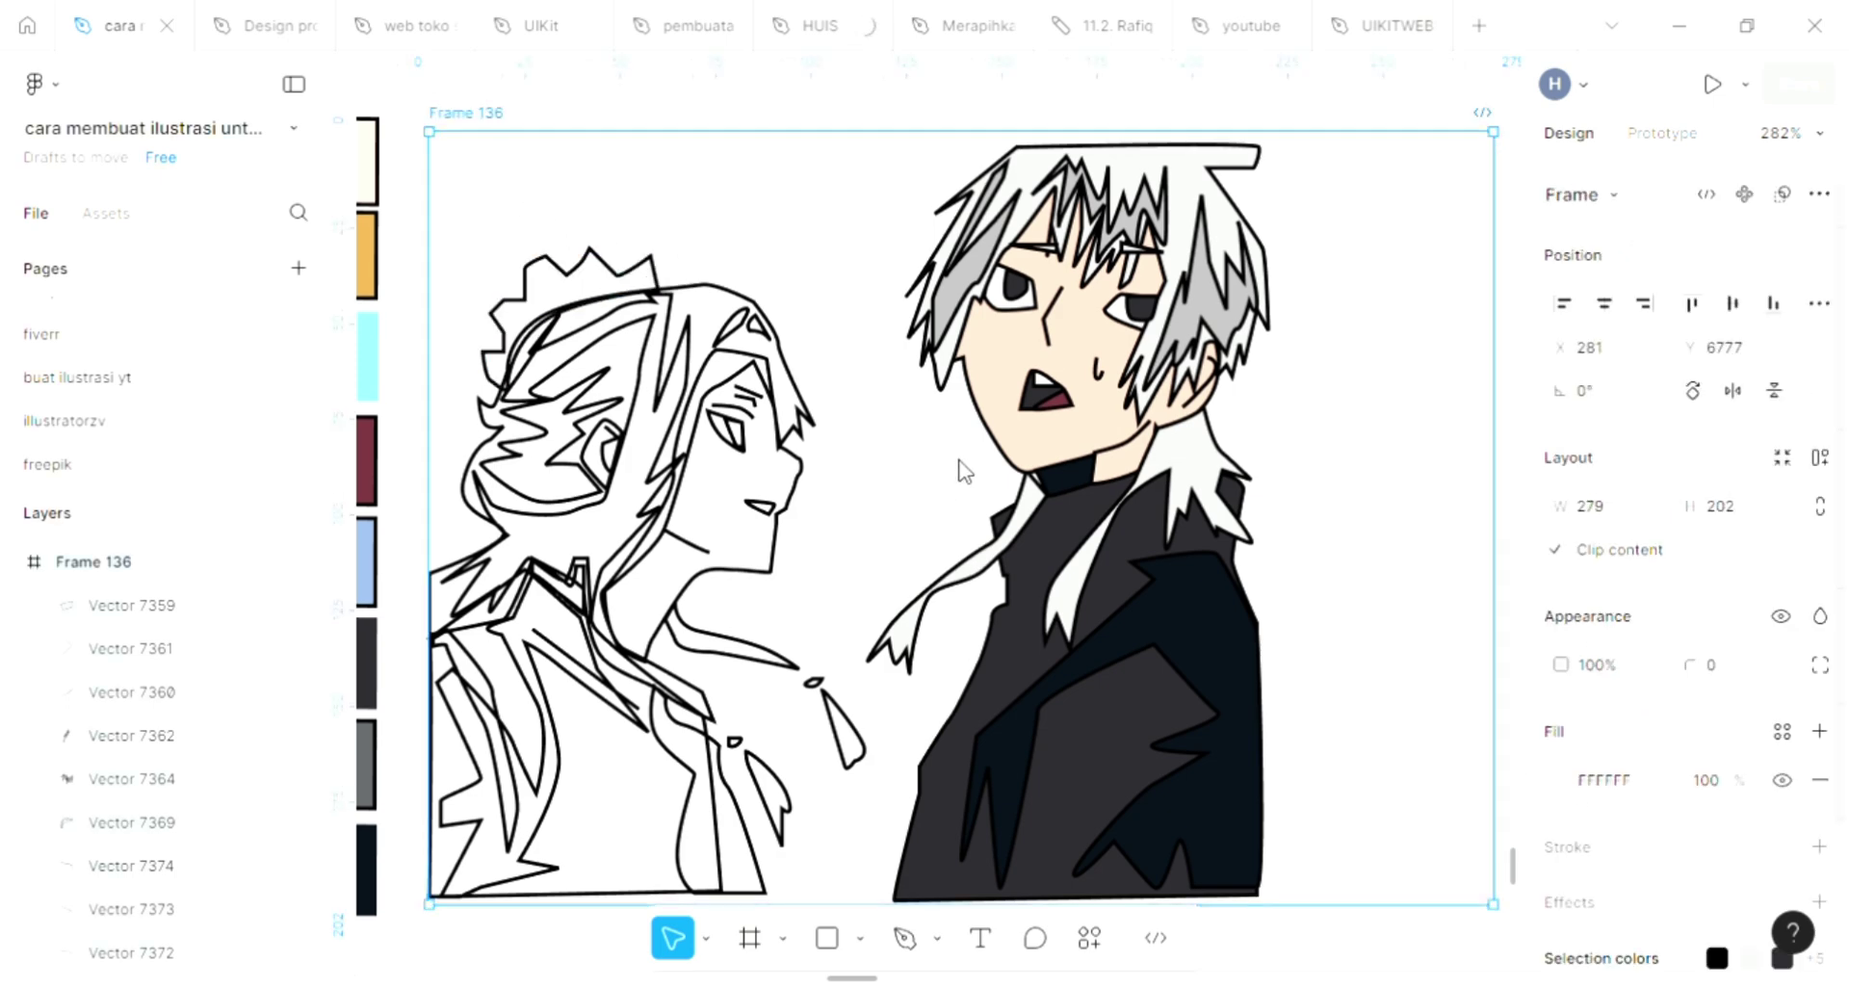
{"action": "left_click", "coordinate": [1385, 357]}
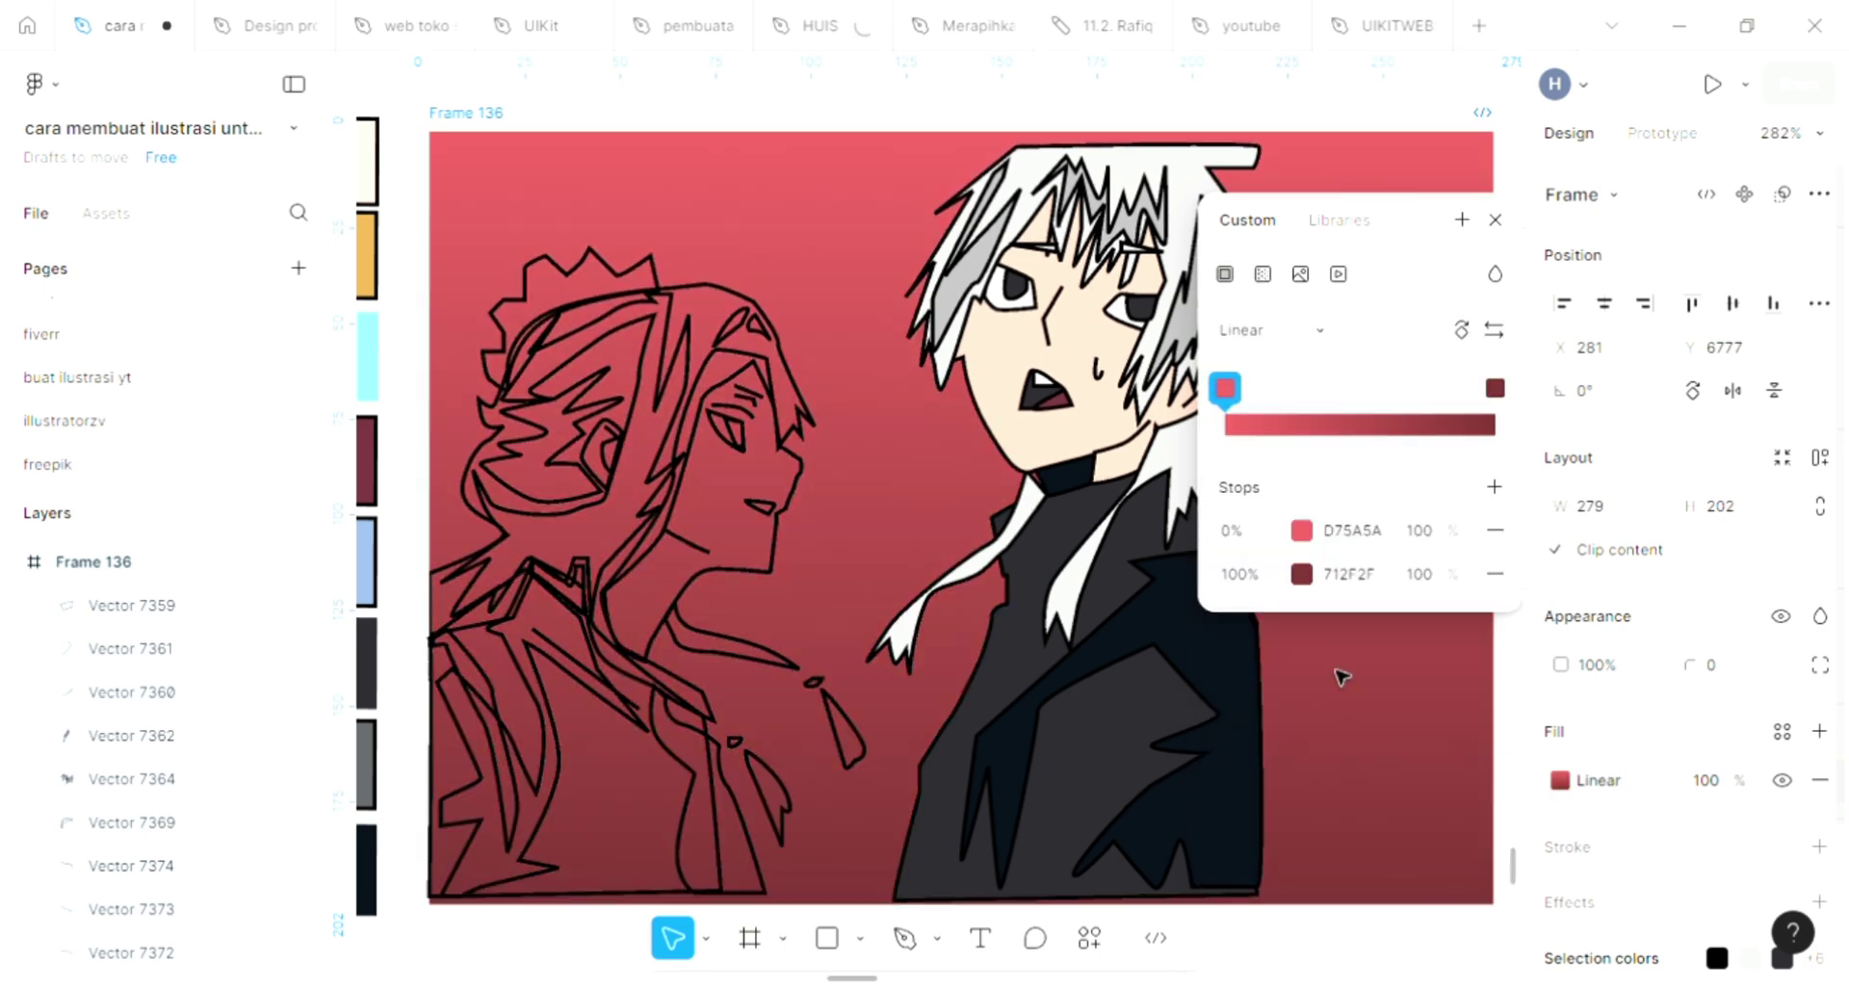
{"action": "left_click", "coordinate": [1303, 534]}
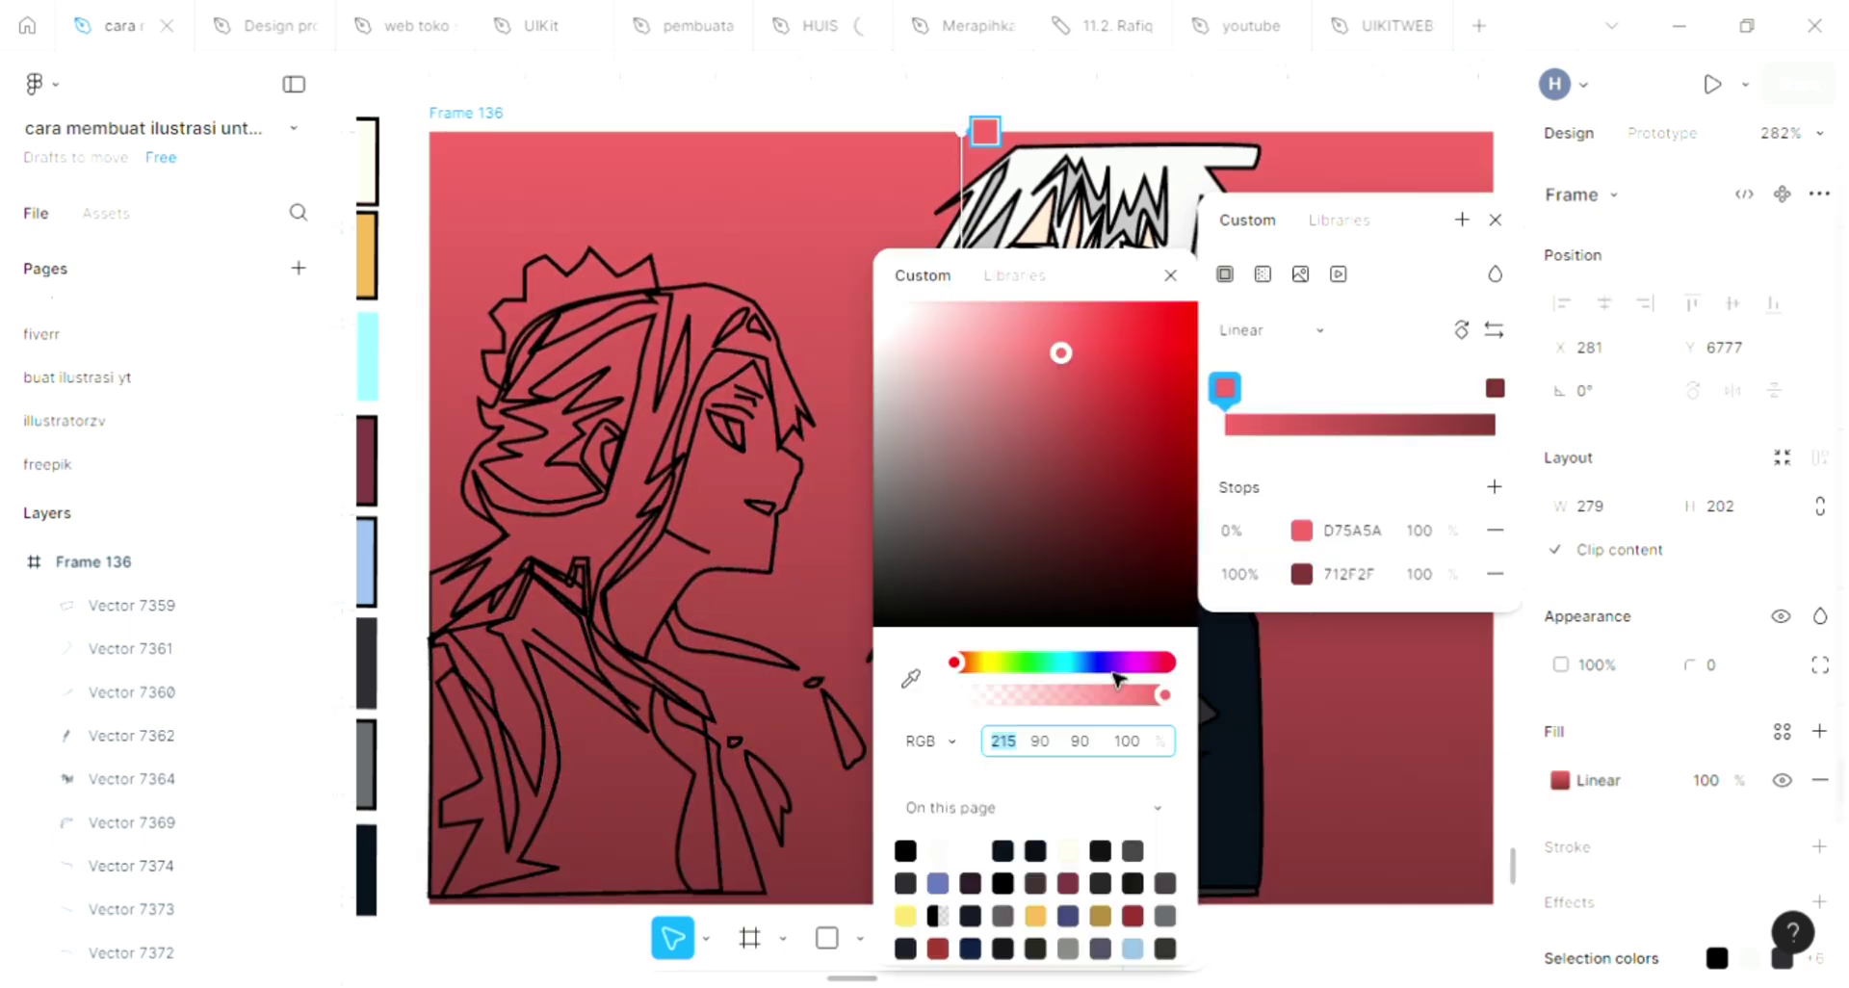
{"action": "mouse_move", "coordinate": [1137, 674]}
{"action": "left_mouse_down"}
{"action": "mouse_move", "coordinate": [1099, 664]}
{"action": "mouse_move", "coordinate": [1121, 660]}
{"action": "left_mouse_up"}
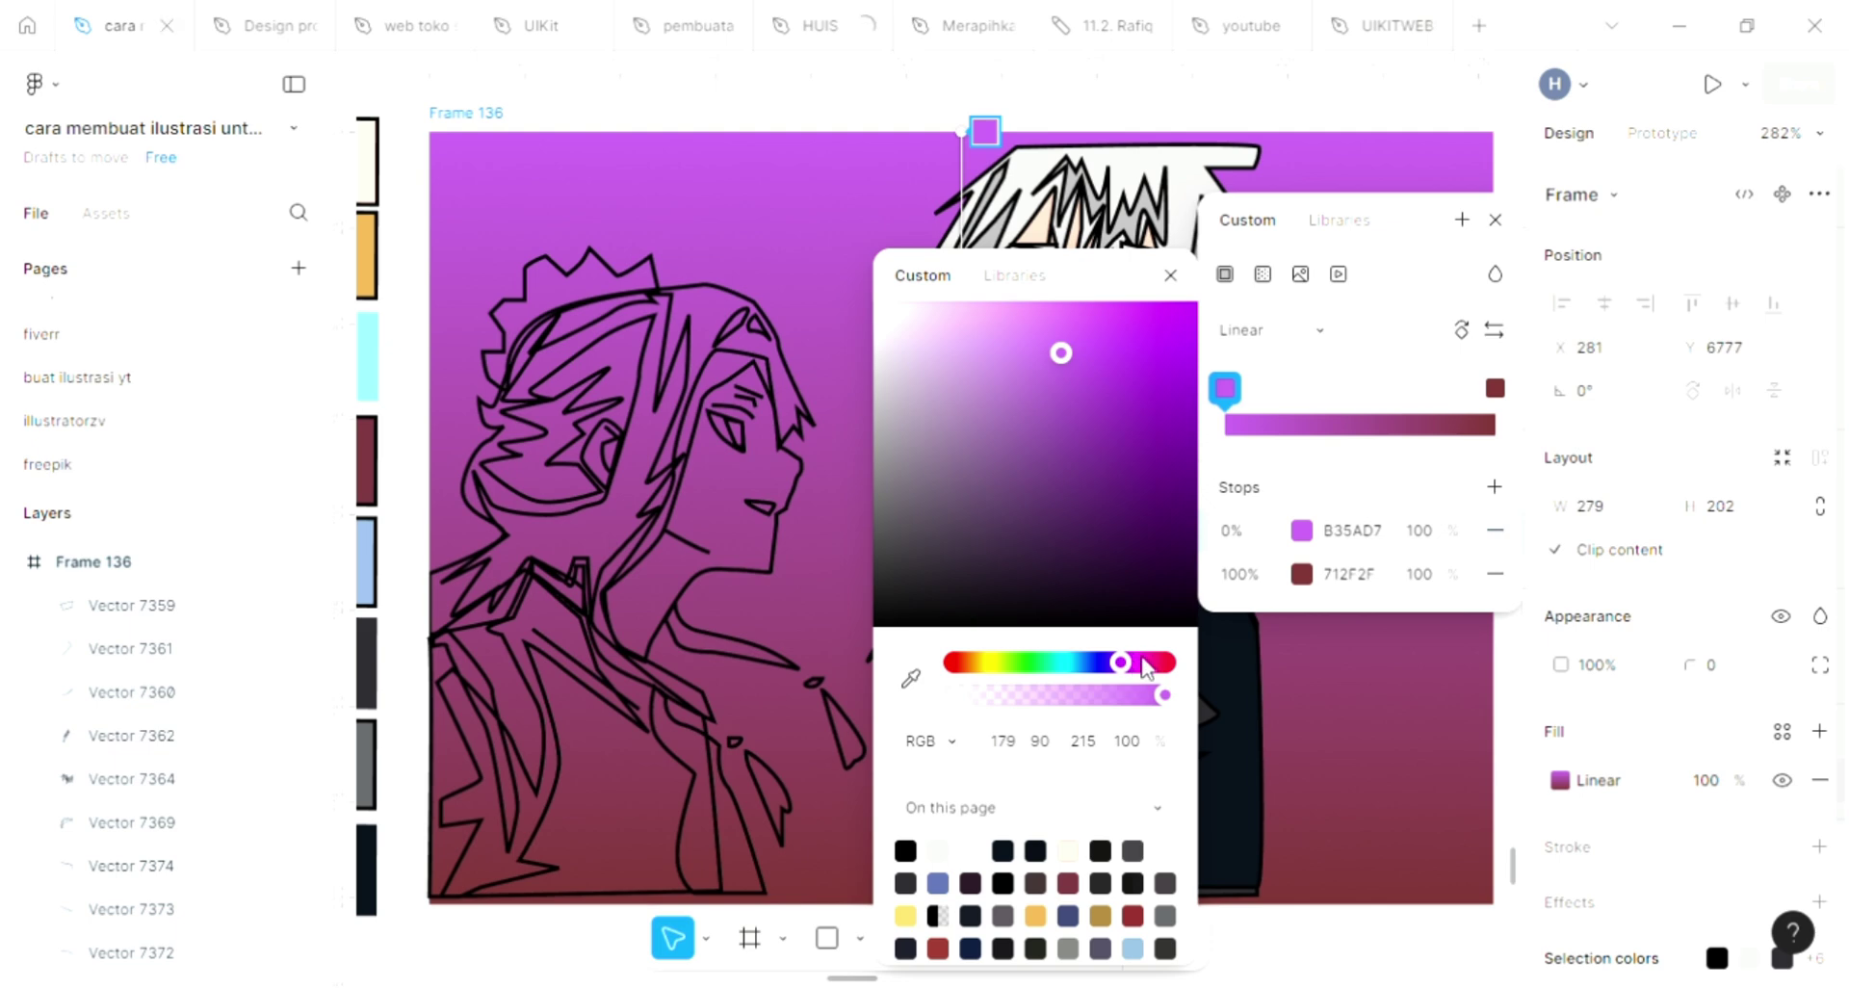
{"action": "left_click", "coordinate": [1150, 662]}
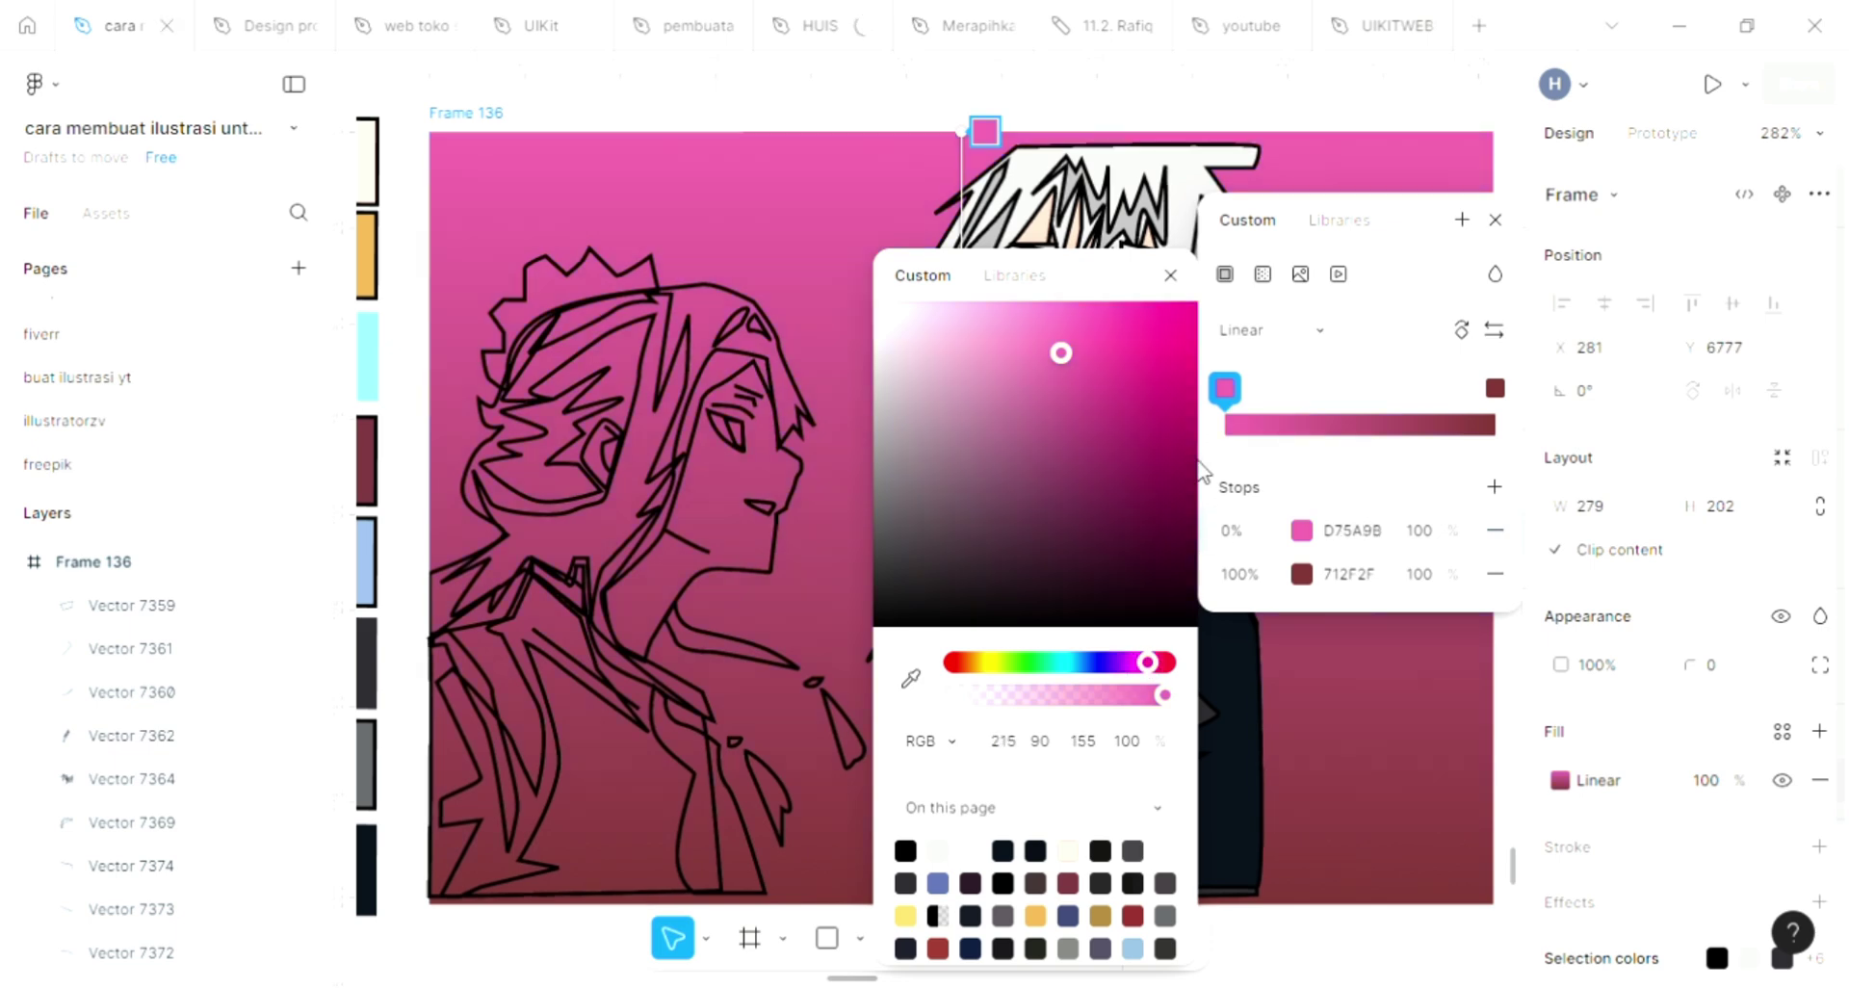
{"action": "left_click", "coordinate": [1069, 307]}
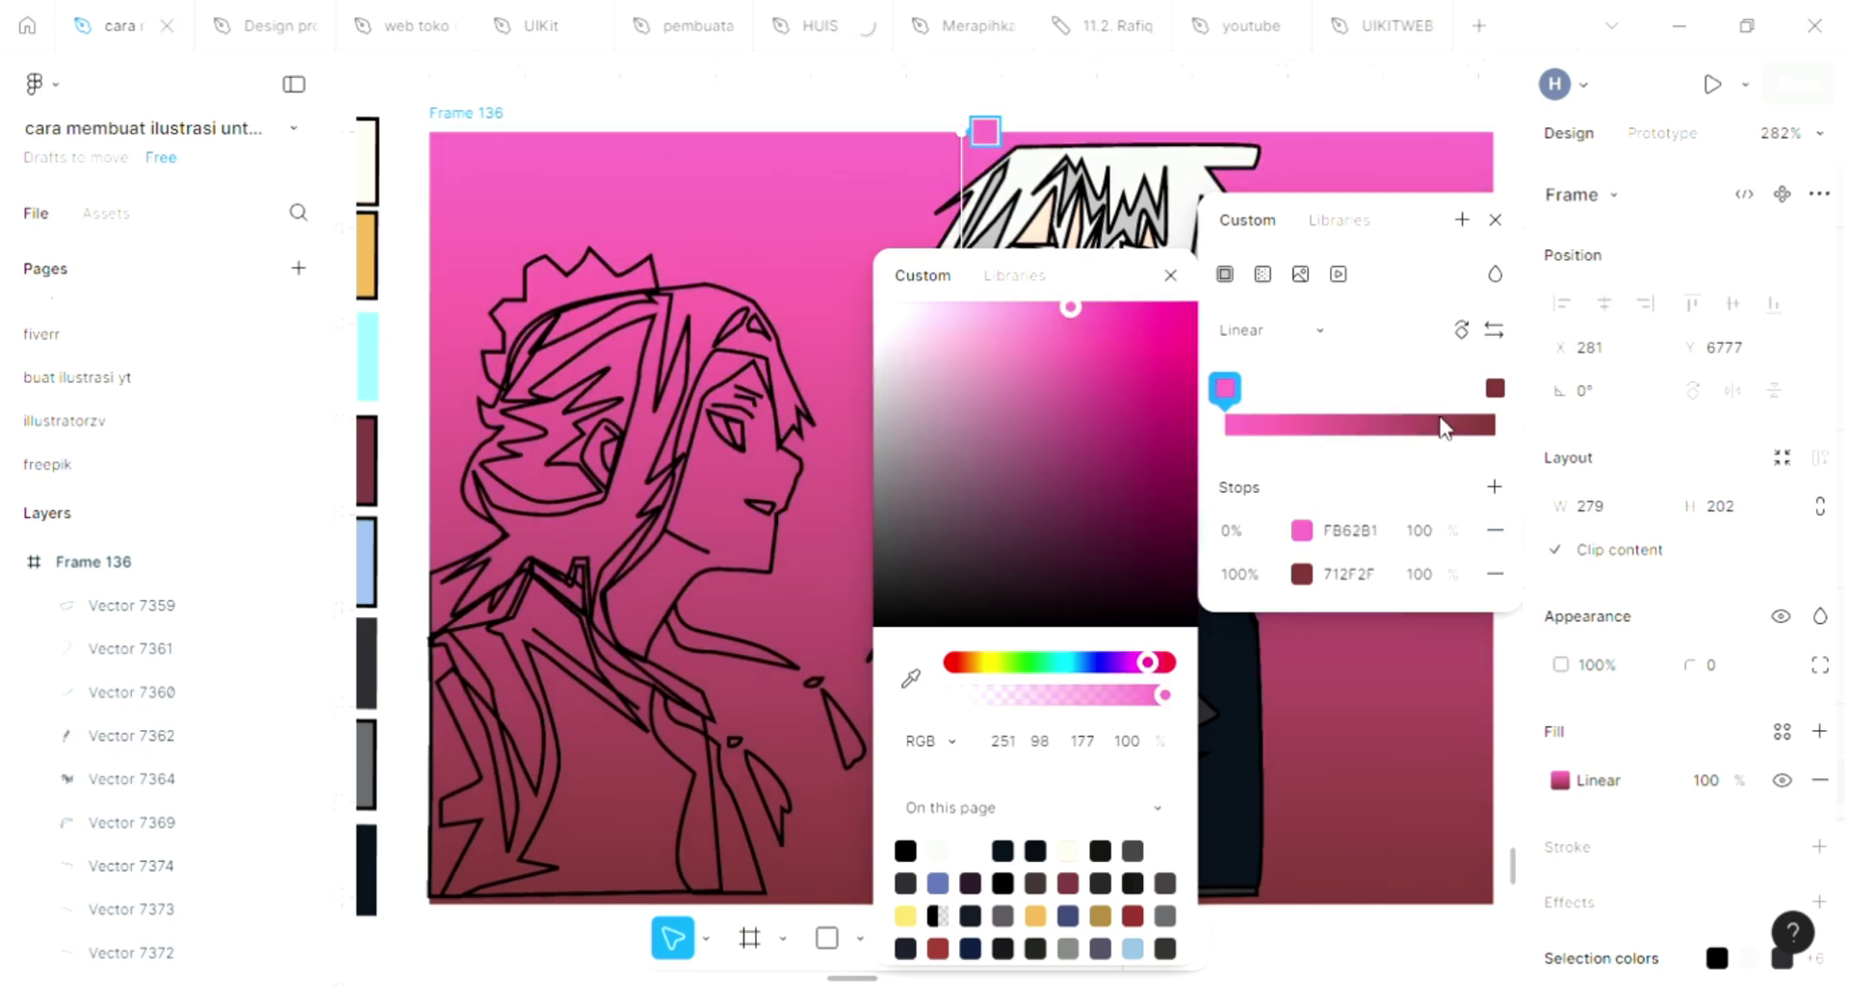
Set the 100% stop of the background gradient to green 2F7145 and finish editing the fill
{"action": "left_click", "coordinate": [1494, 390]}
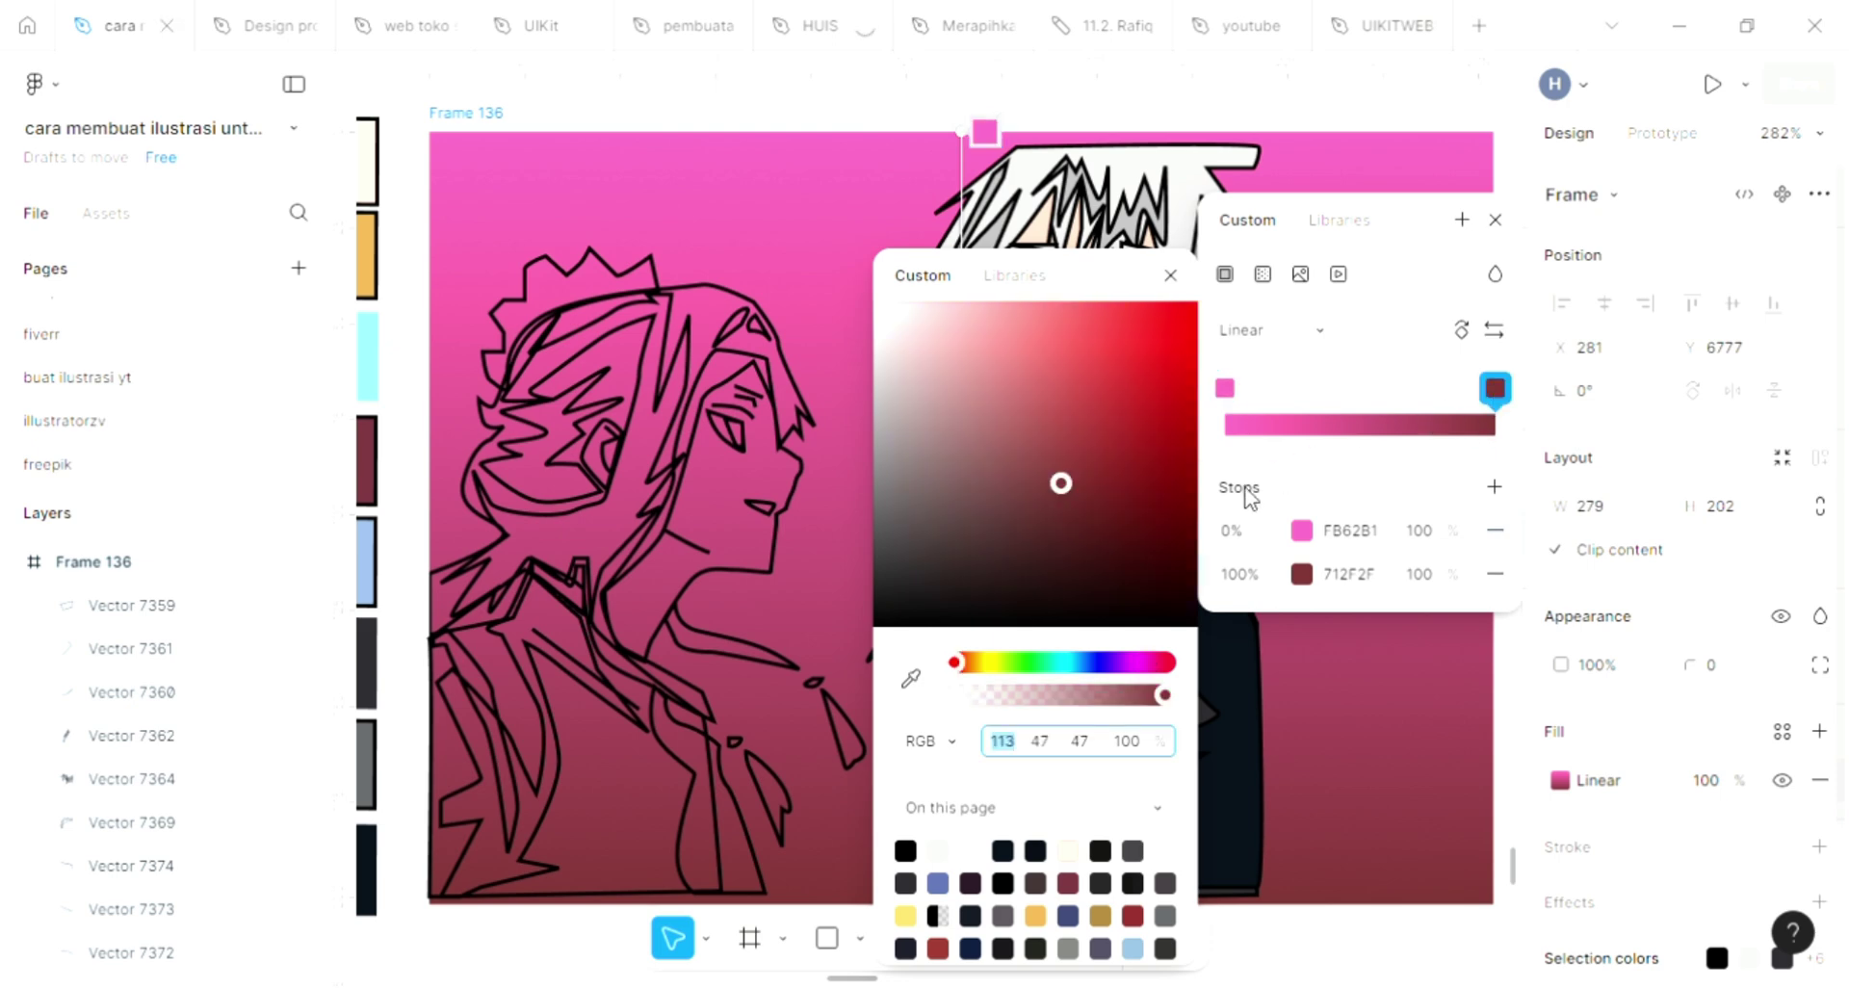
{"action": "left_click", "coordinate": [987, 661]}
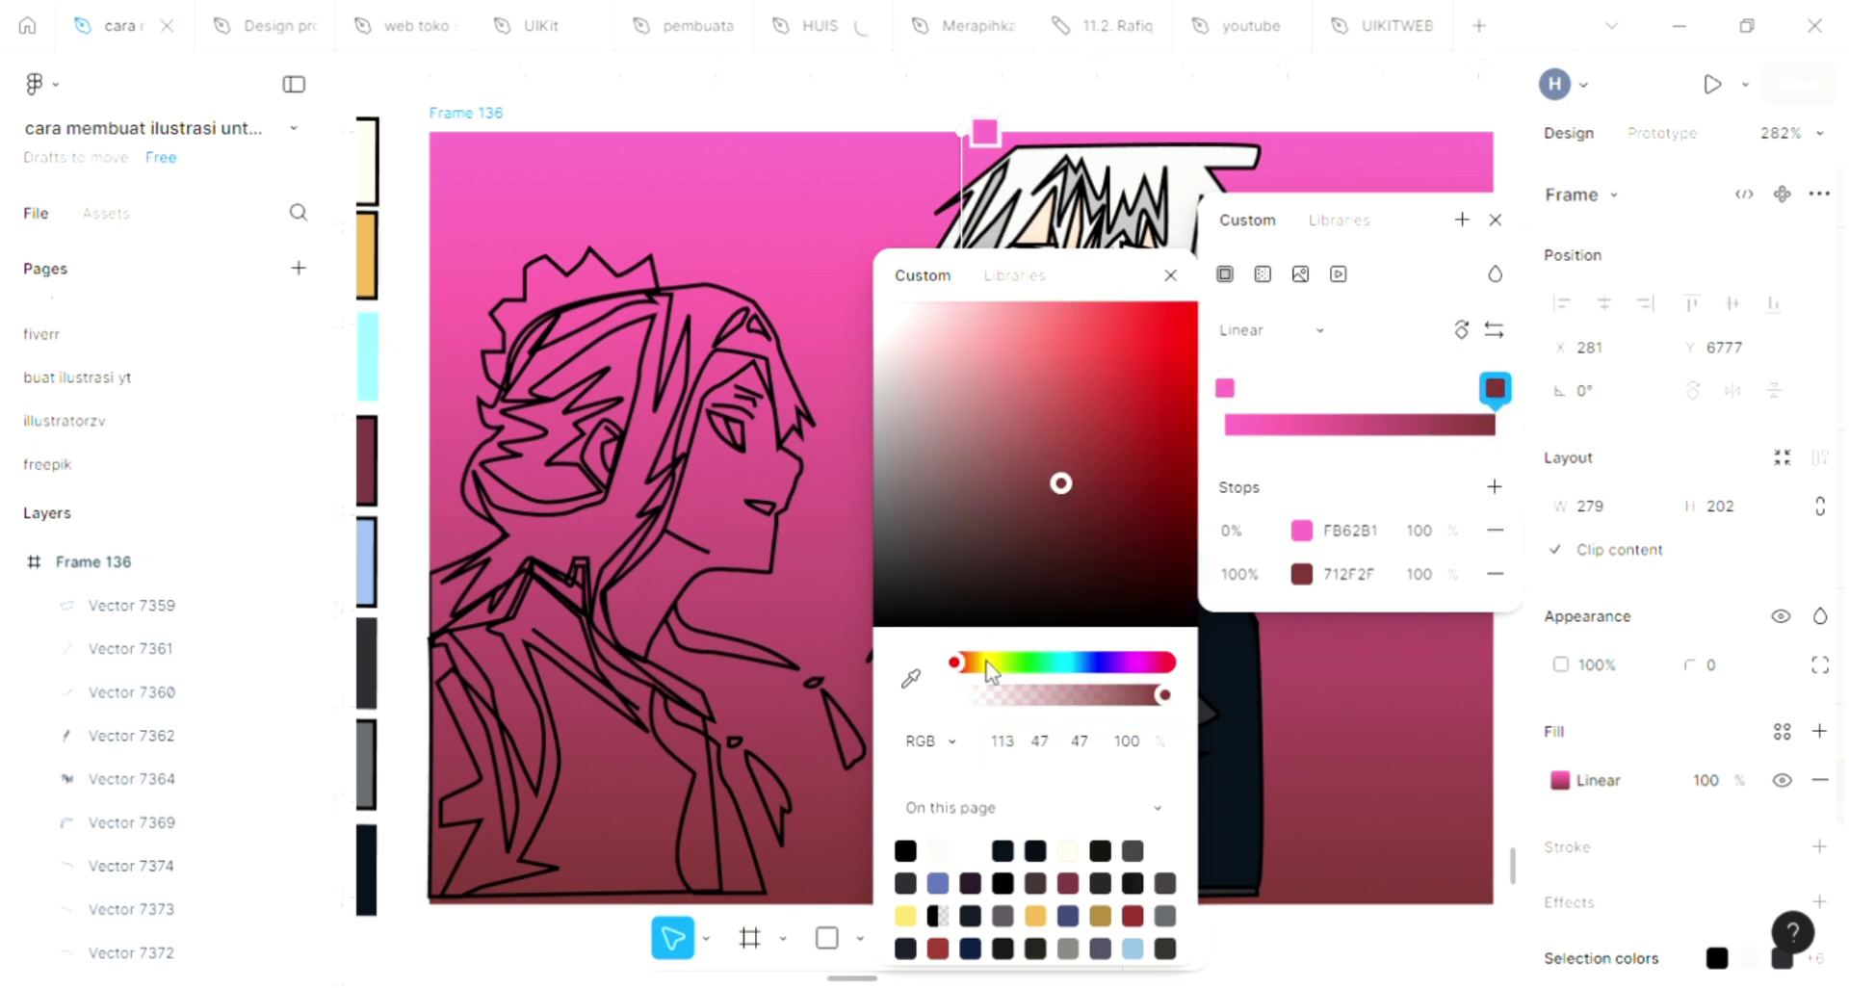
{"action": "left_click", "coordinate": [983, 662]}
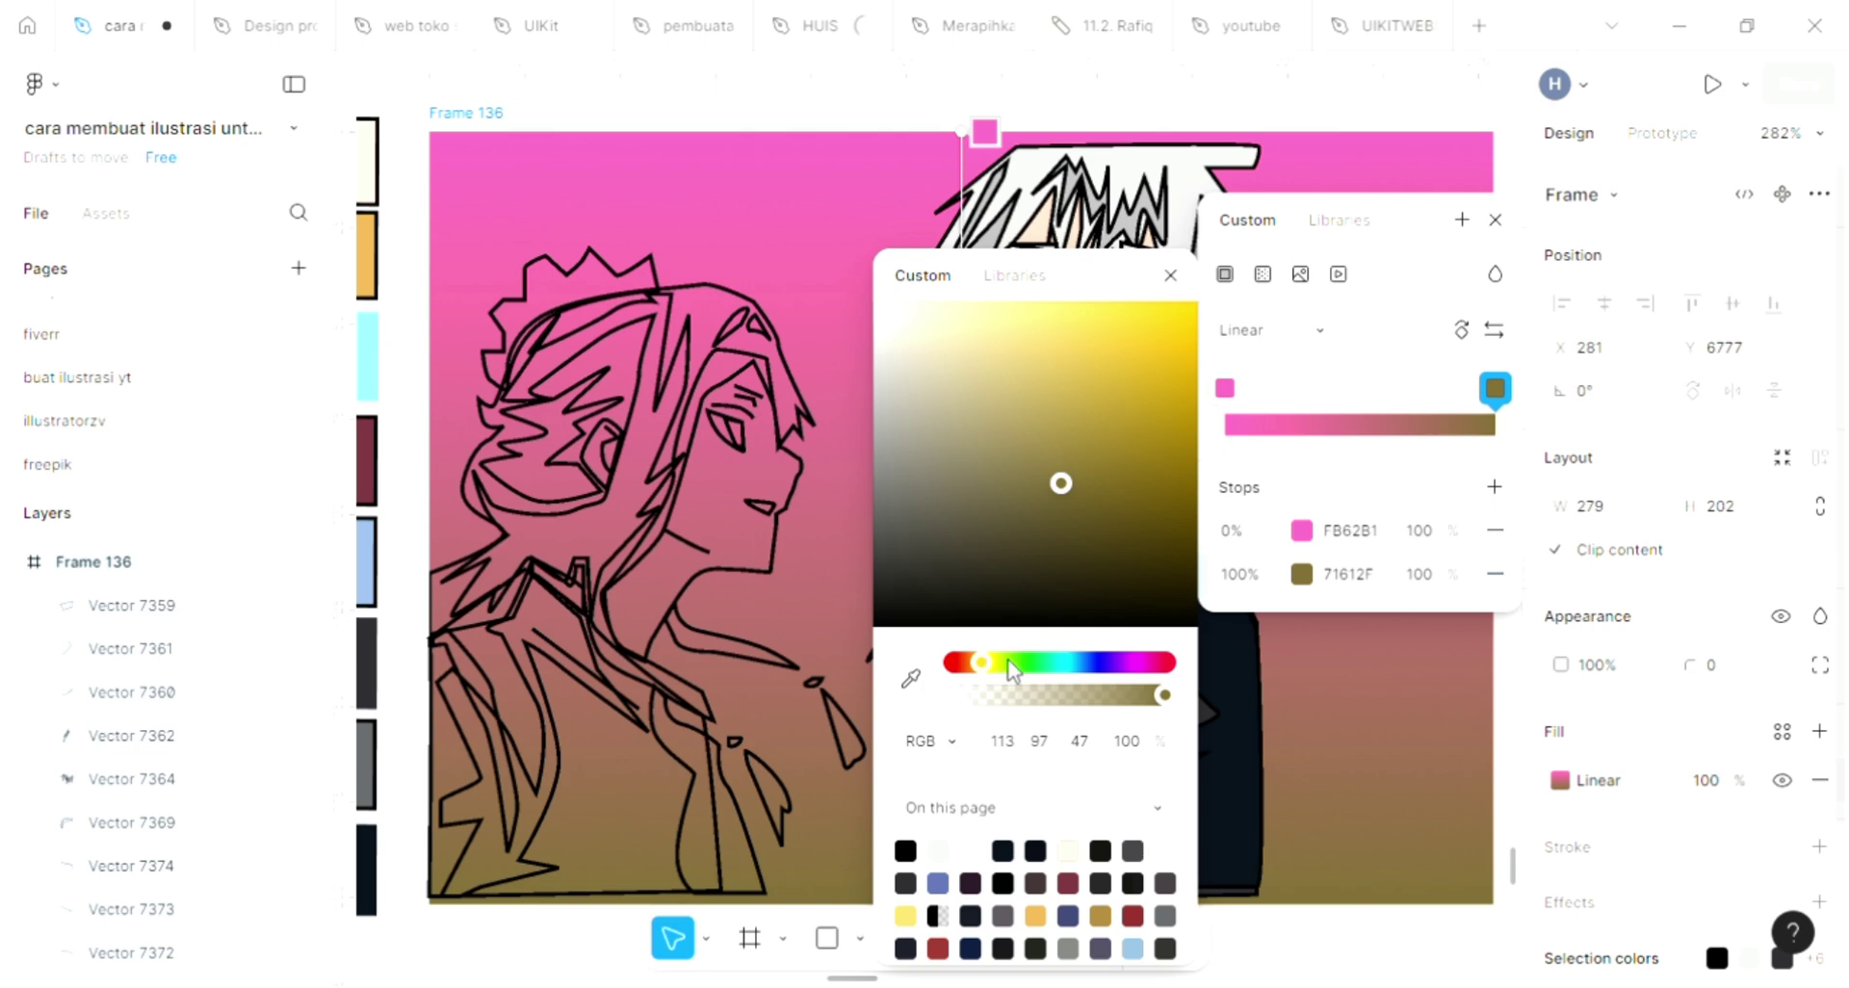
{"action": "left_click_drag", "start_coordinate": [983, 662], "coordinate": [1007, 661]}
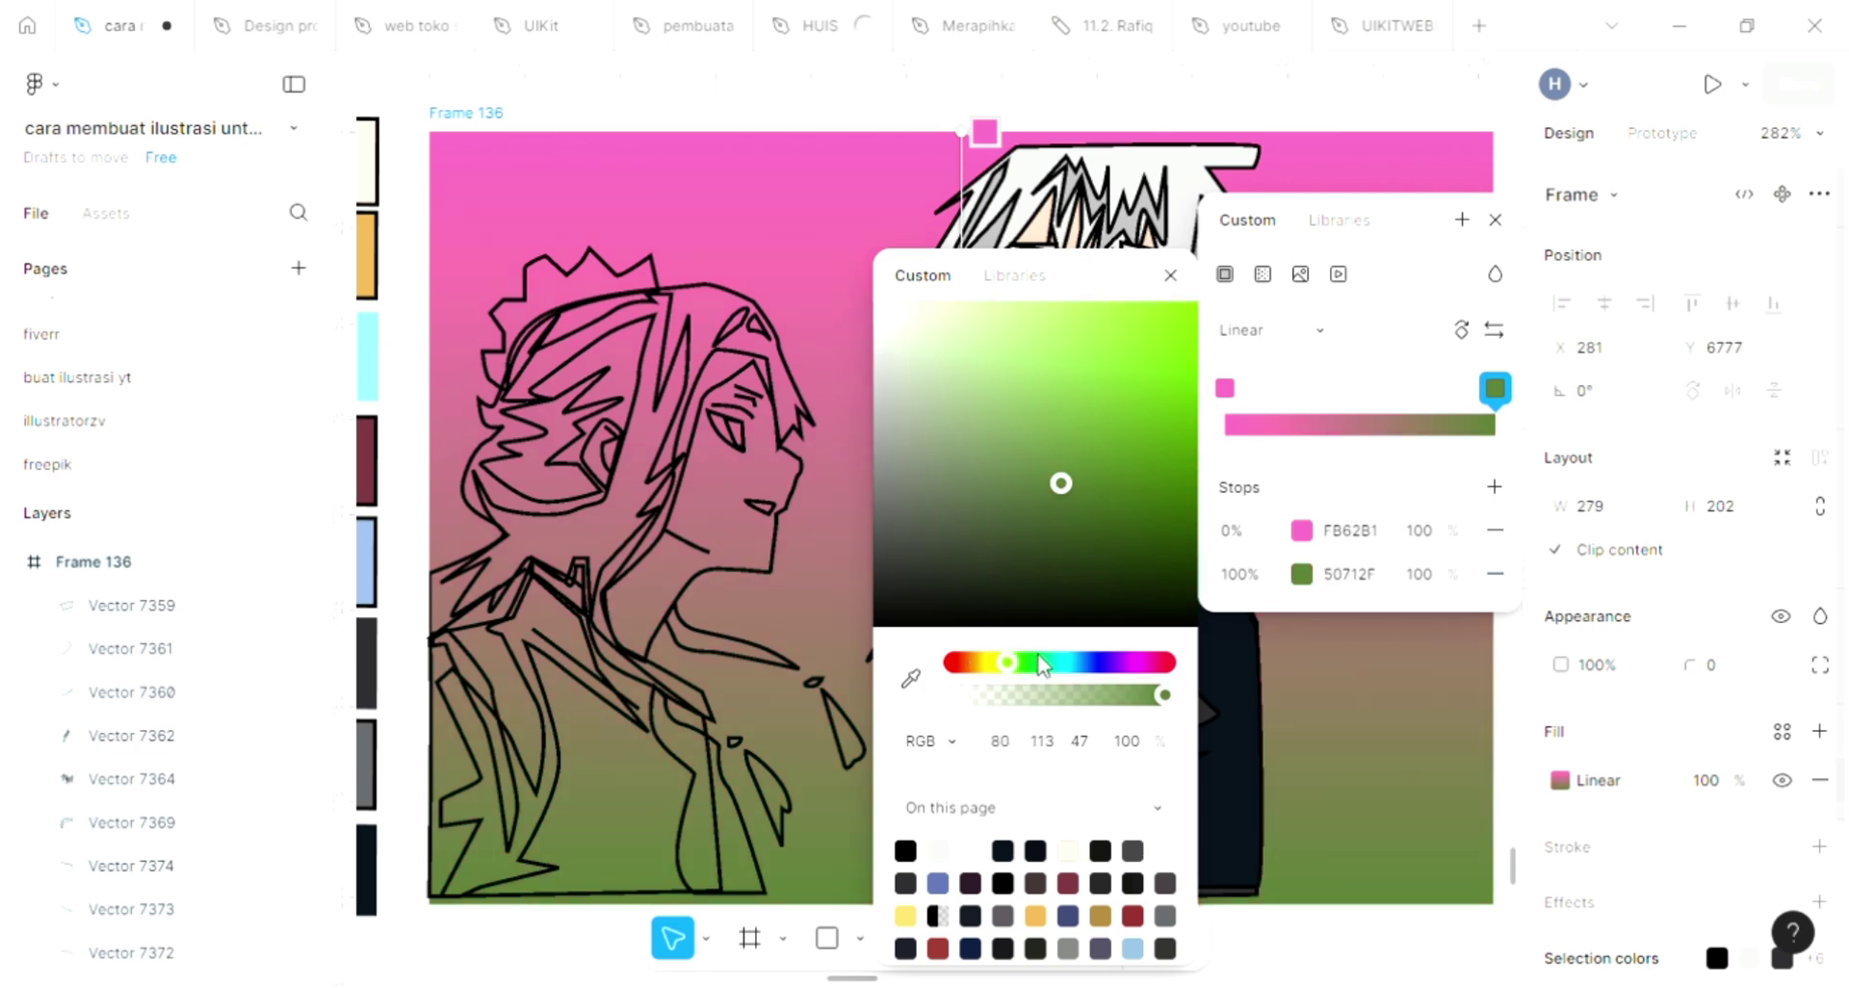
{"action": "left_click", "coordinate": [1038, 660]}
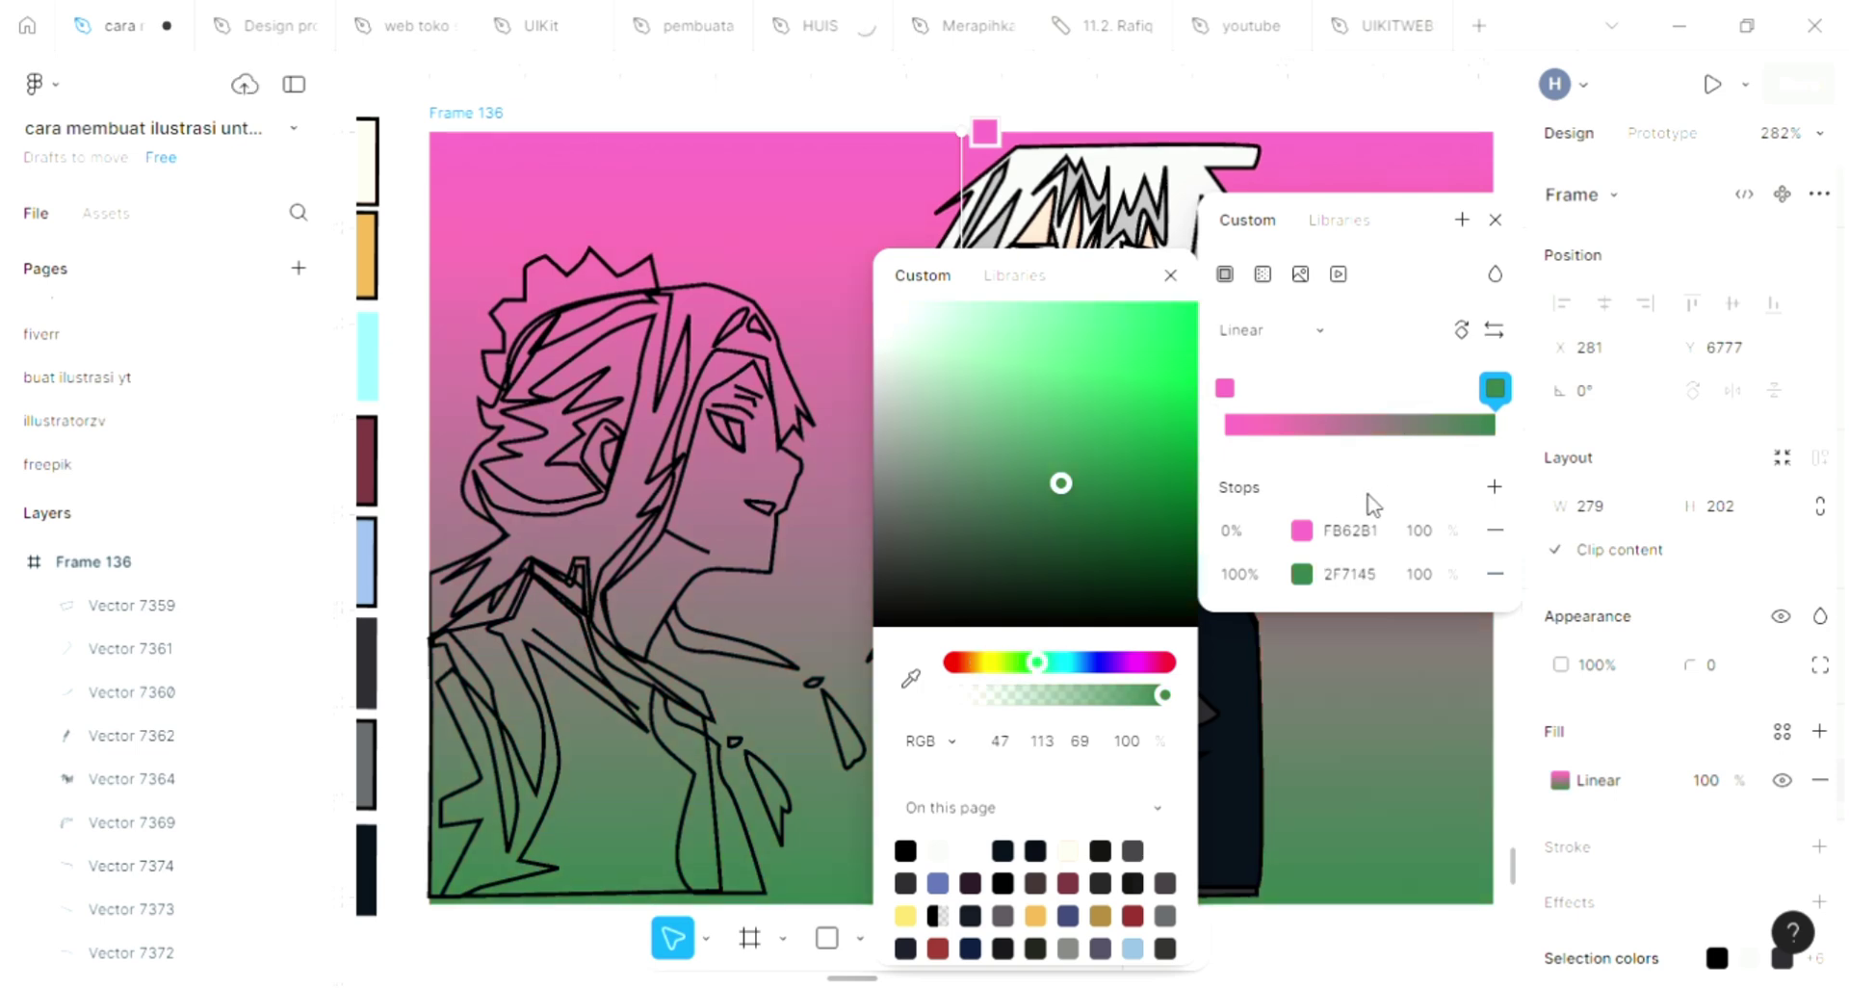
{"action": "left_click", "coordinate": [1494, 220]}
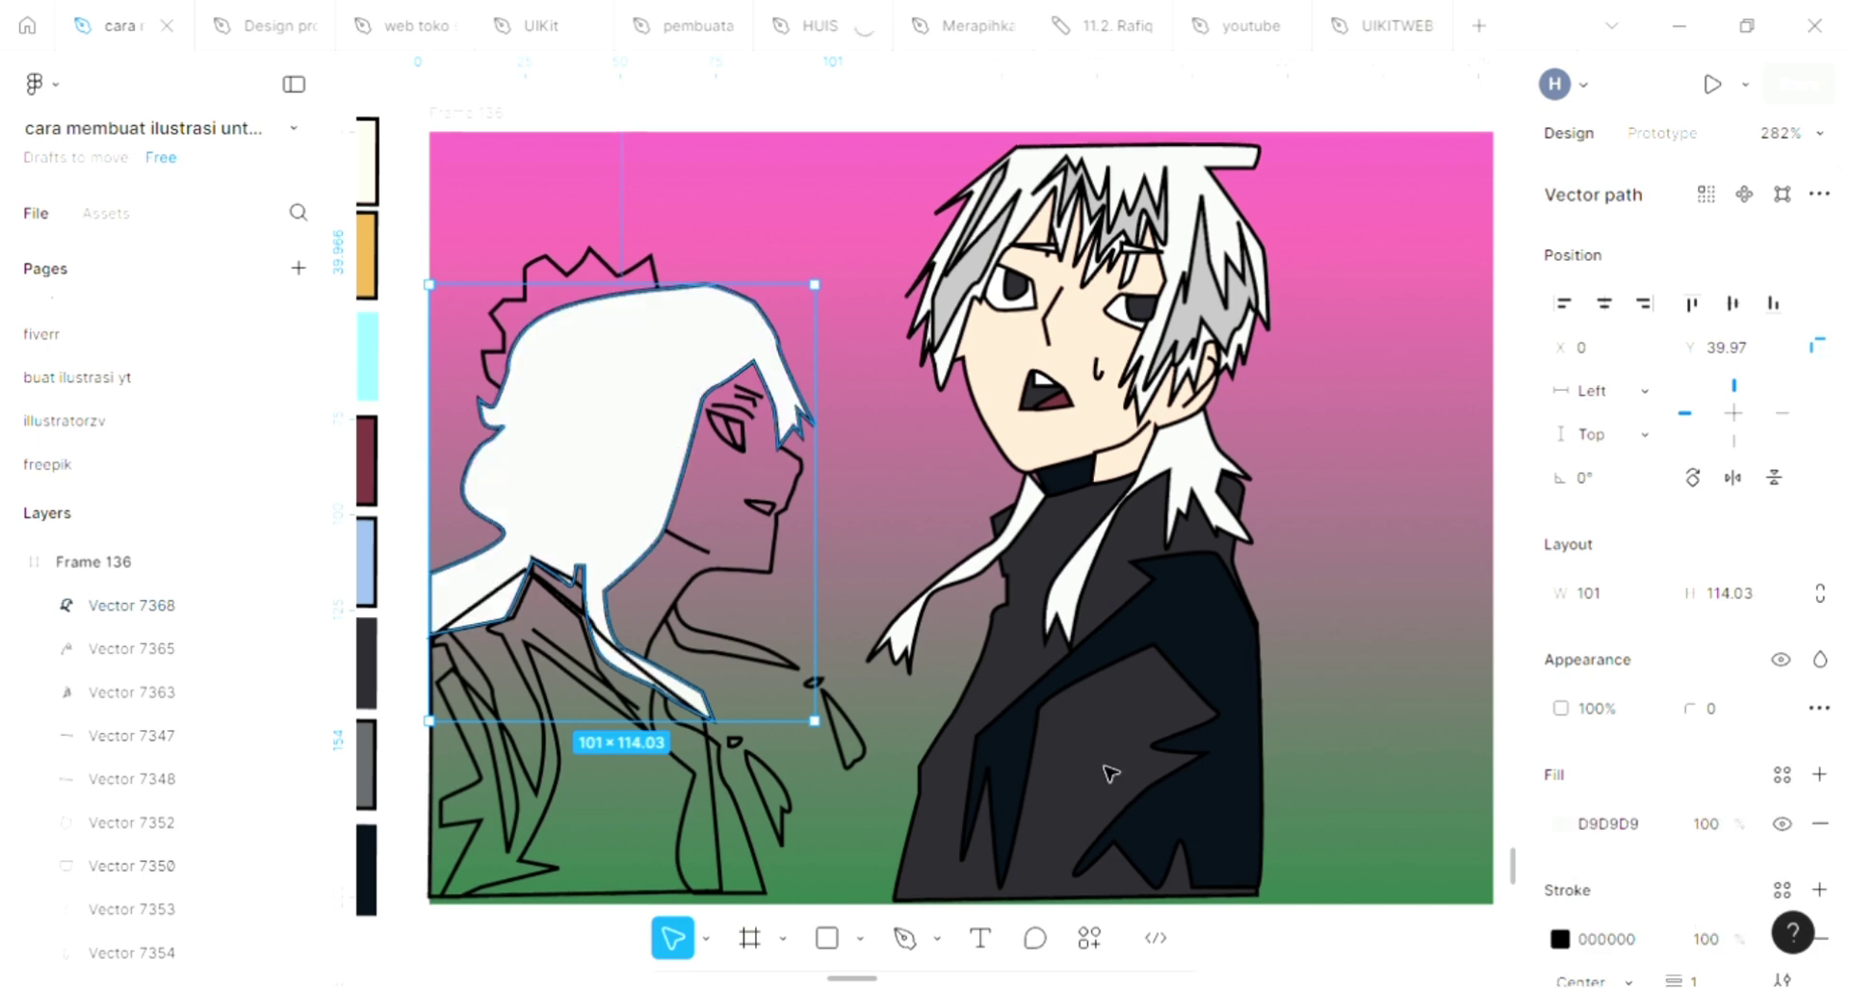
Send the woman's filled hair silhouette to the back, sample the palette blue for it and lighten the fill to BAD4F6
{"action": "key", "text": "bracketleft"}
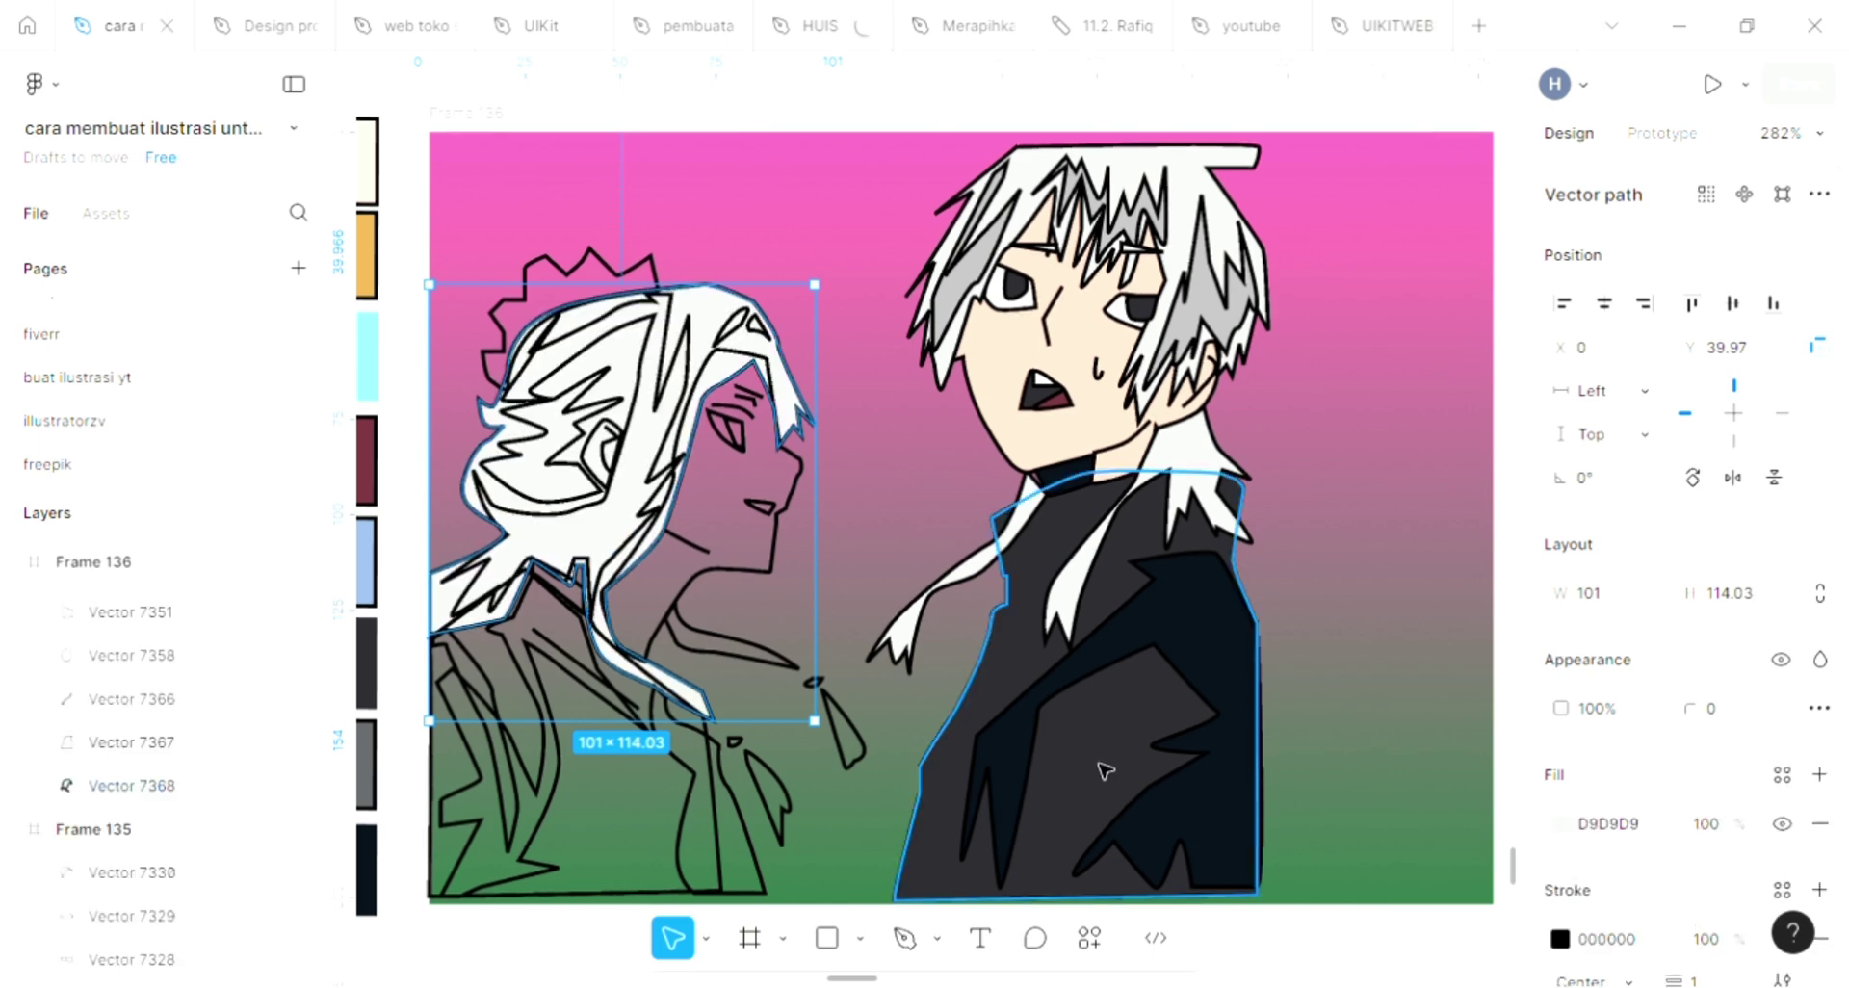
{"action": "scroll", "coordinate": [1103, 770], "scroll_direction": "left", "scroll_amount": 3}
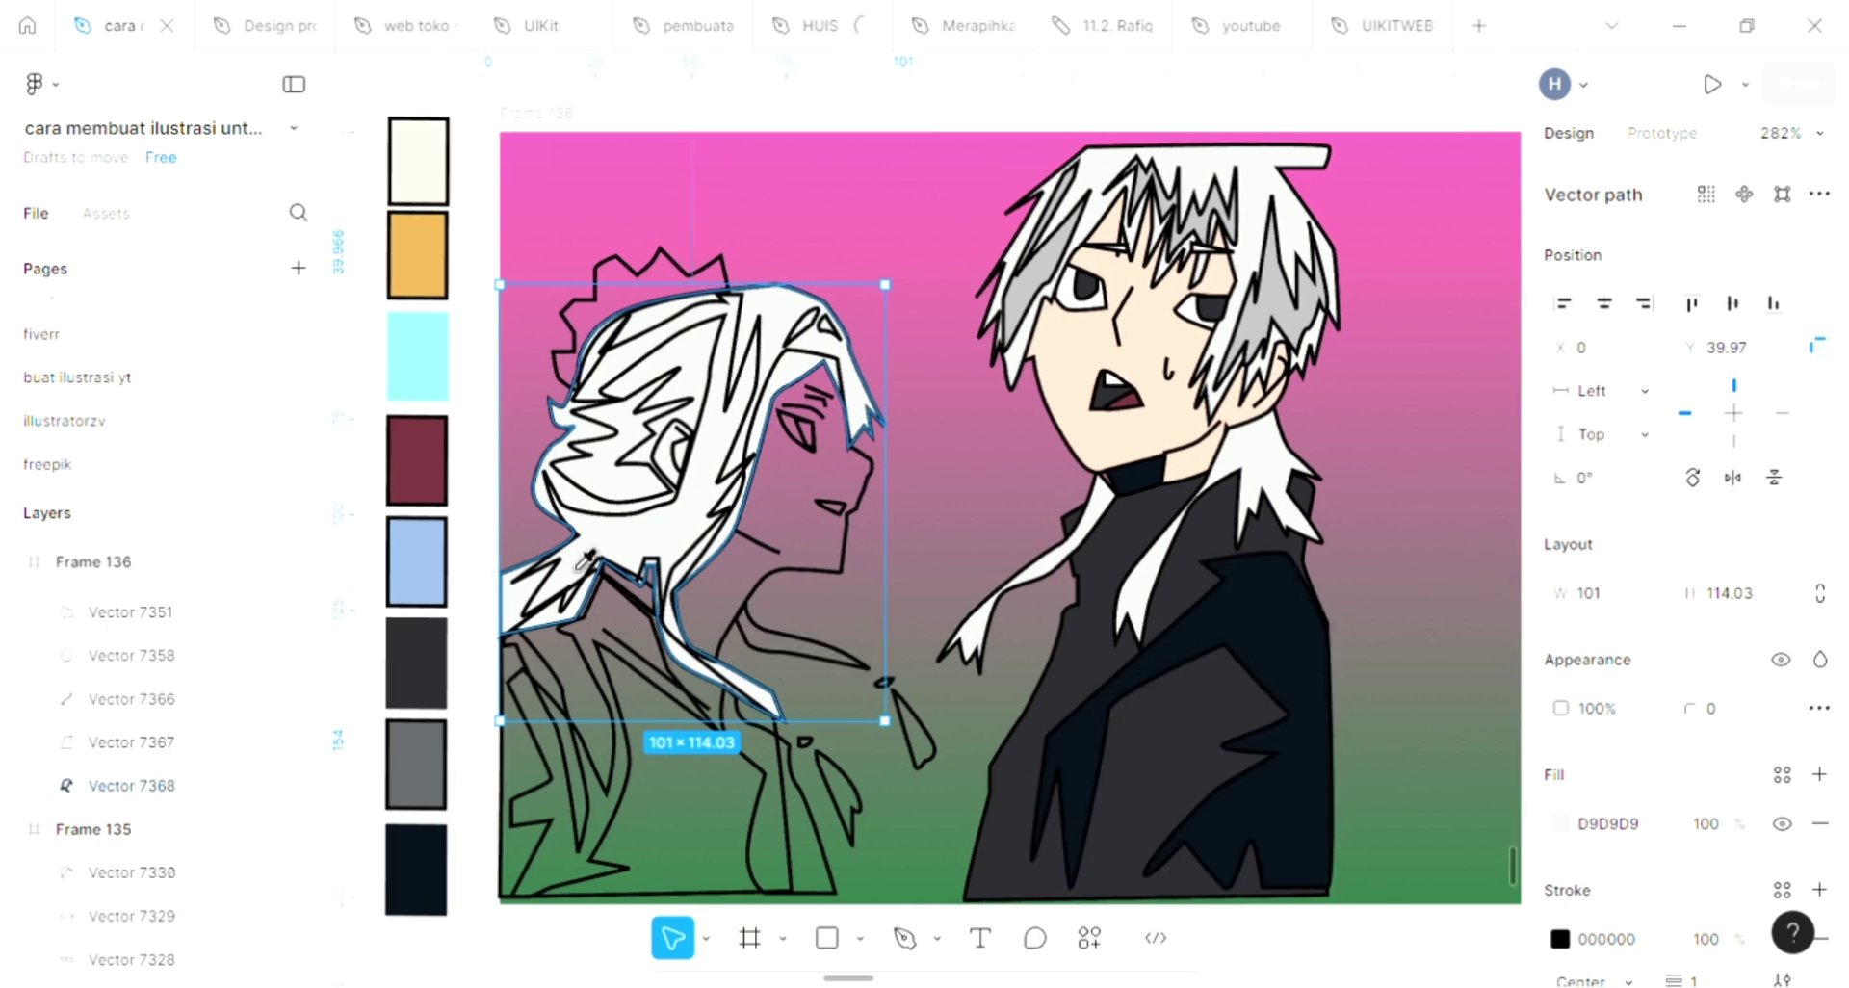
{"action": "key", "text": "i"}
{"action": "left_click", "coordinate": [424, 568]}
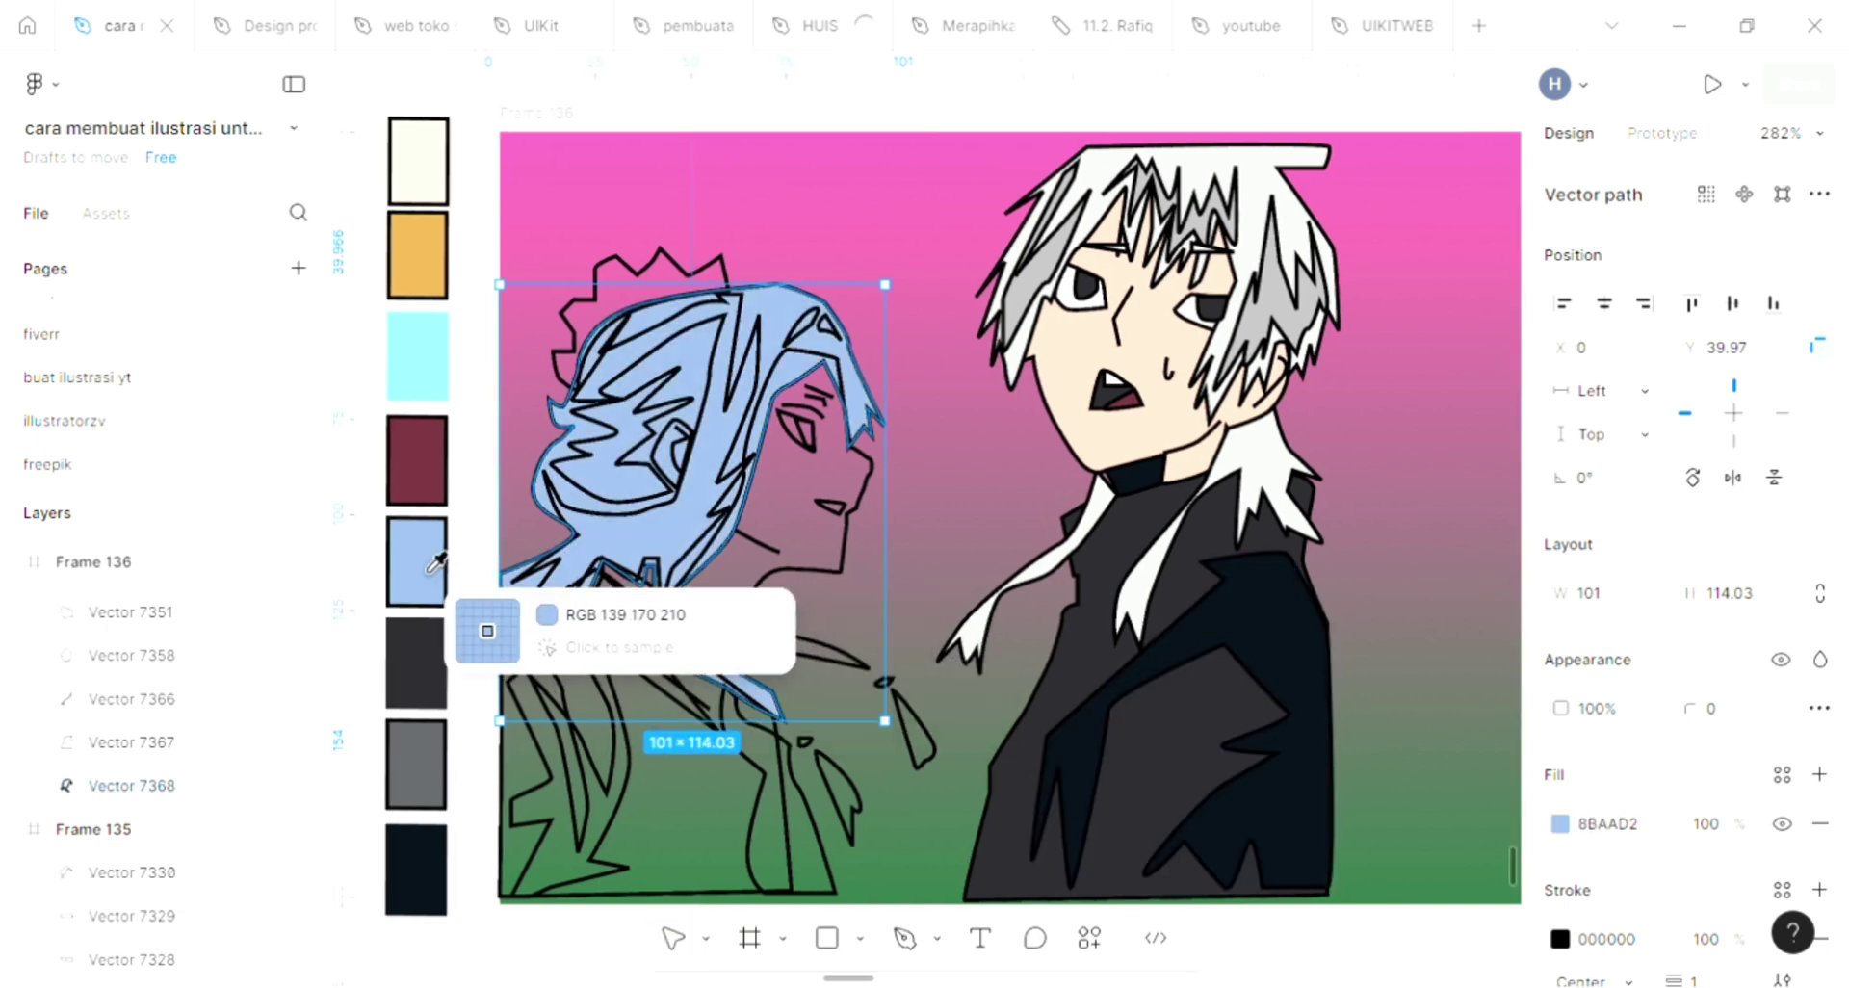
{"action": "left_click", "coordinate": [1557, 824]}
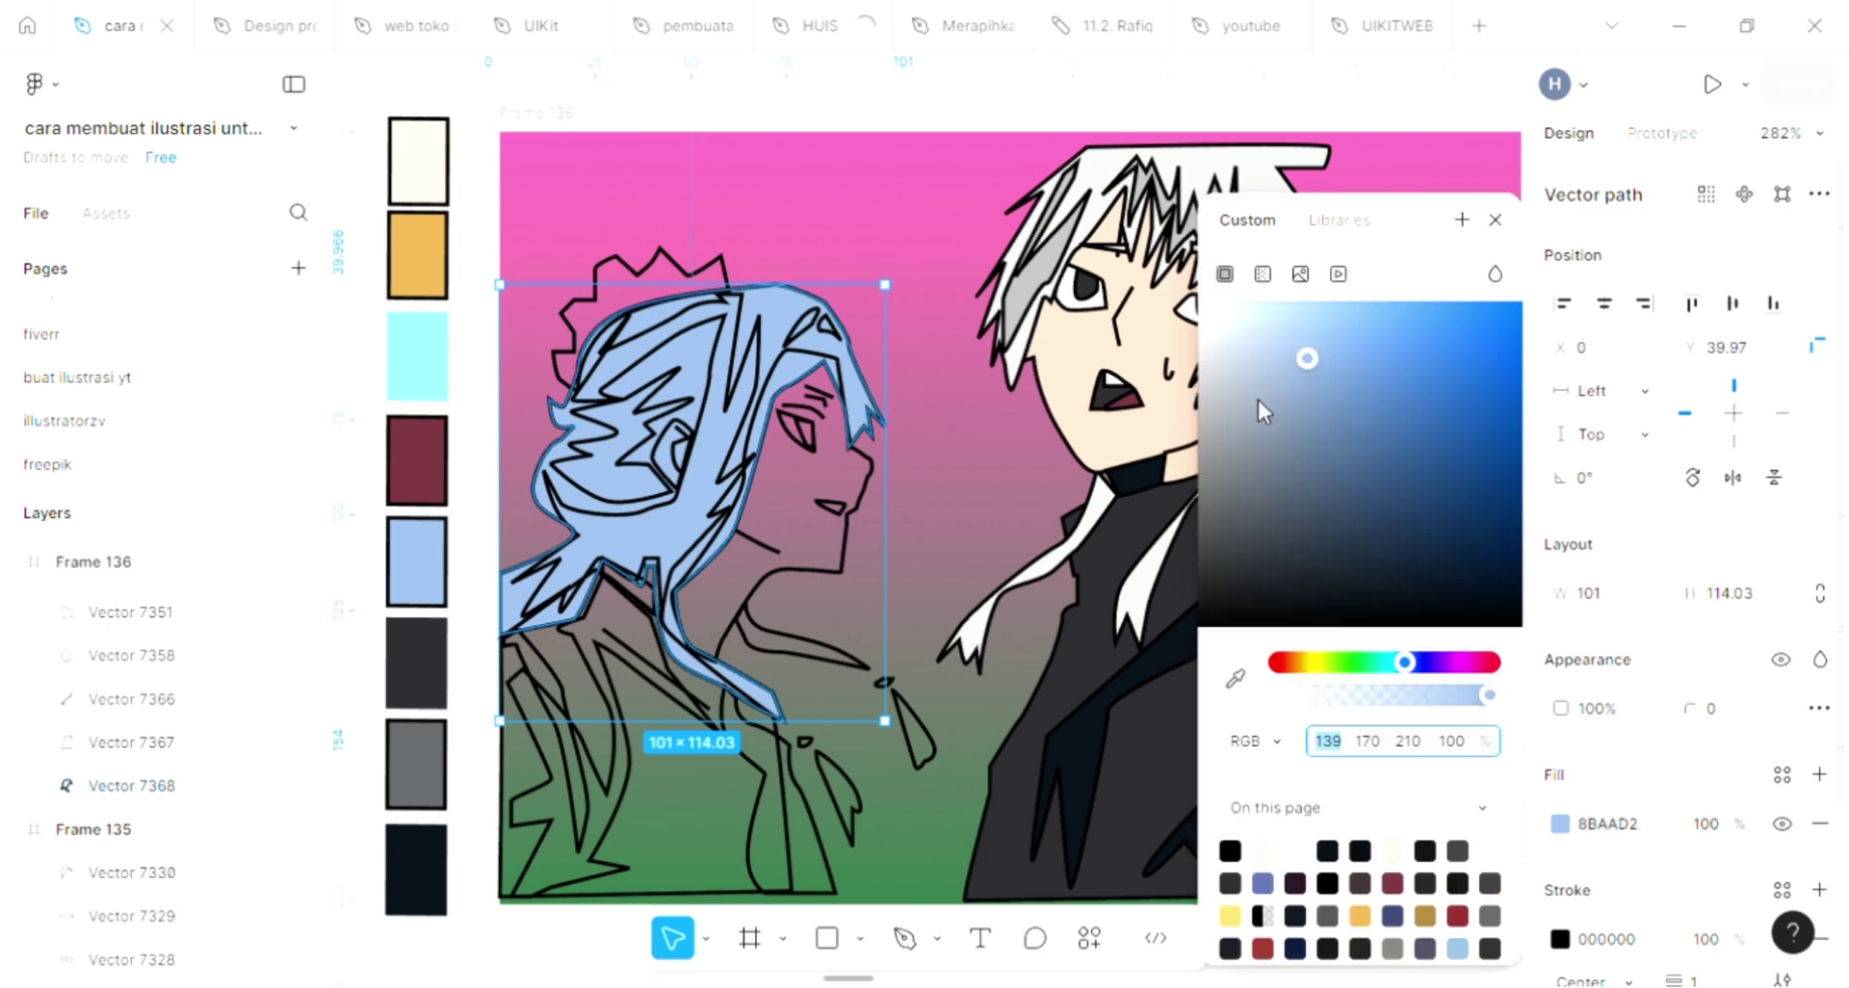
{"action": "left_click", "coordinate": [1279, 316]}
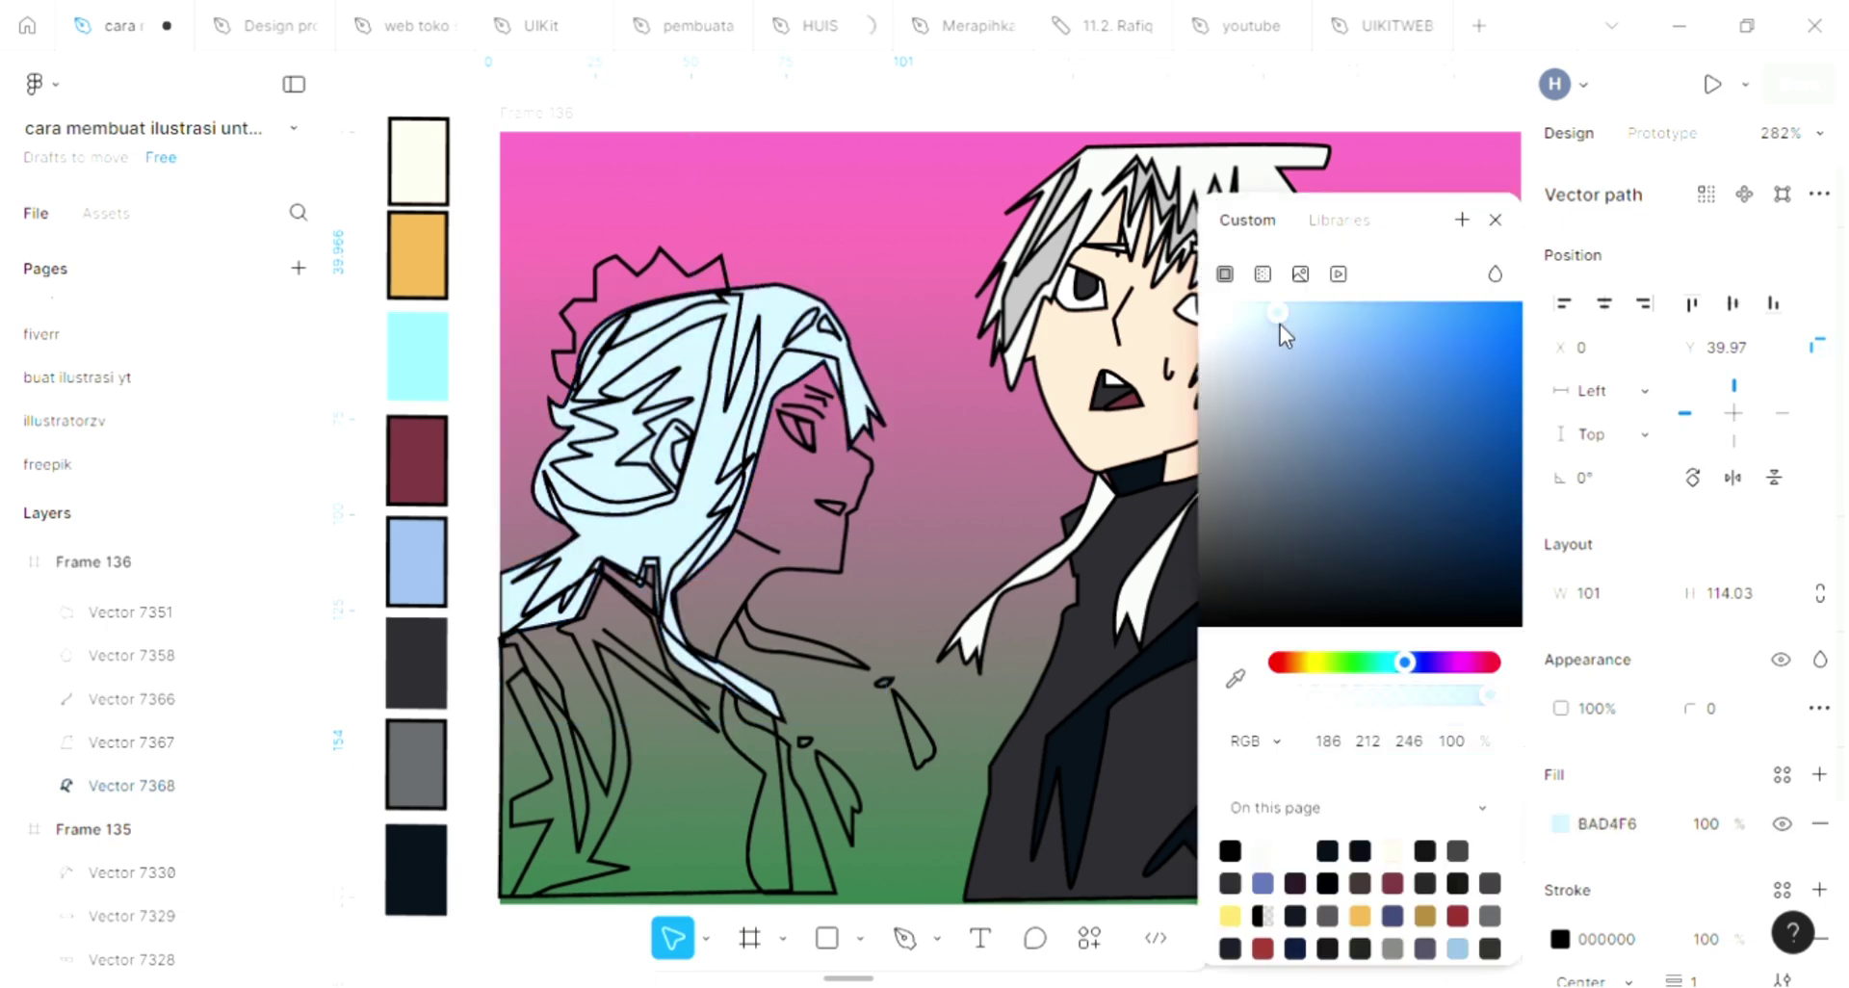
{"action": "left_click", "coordinate": [1495, 220]}
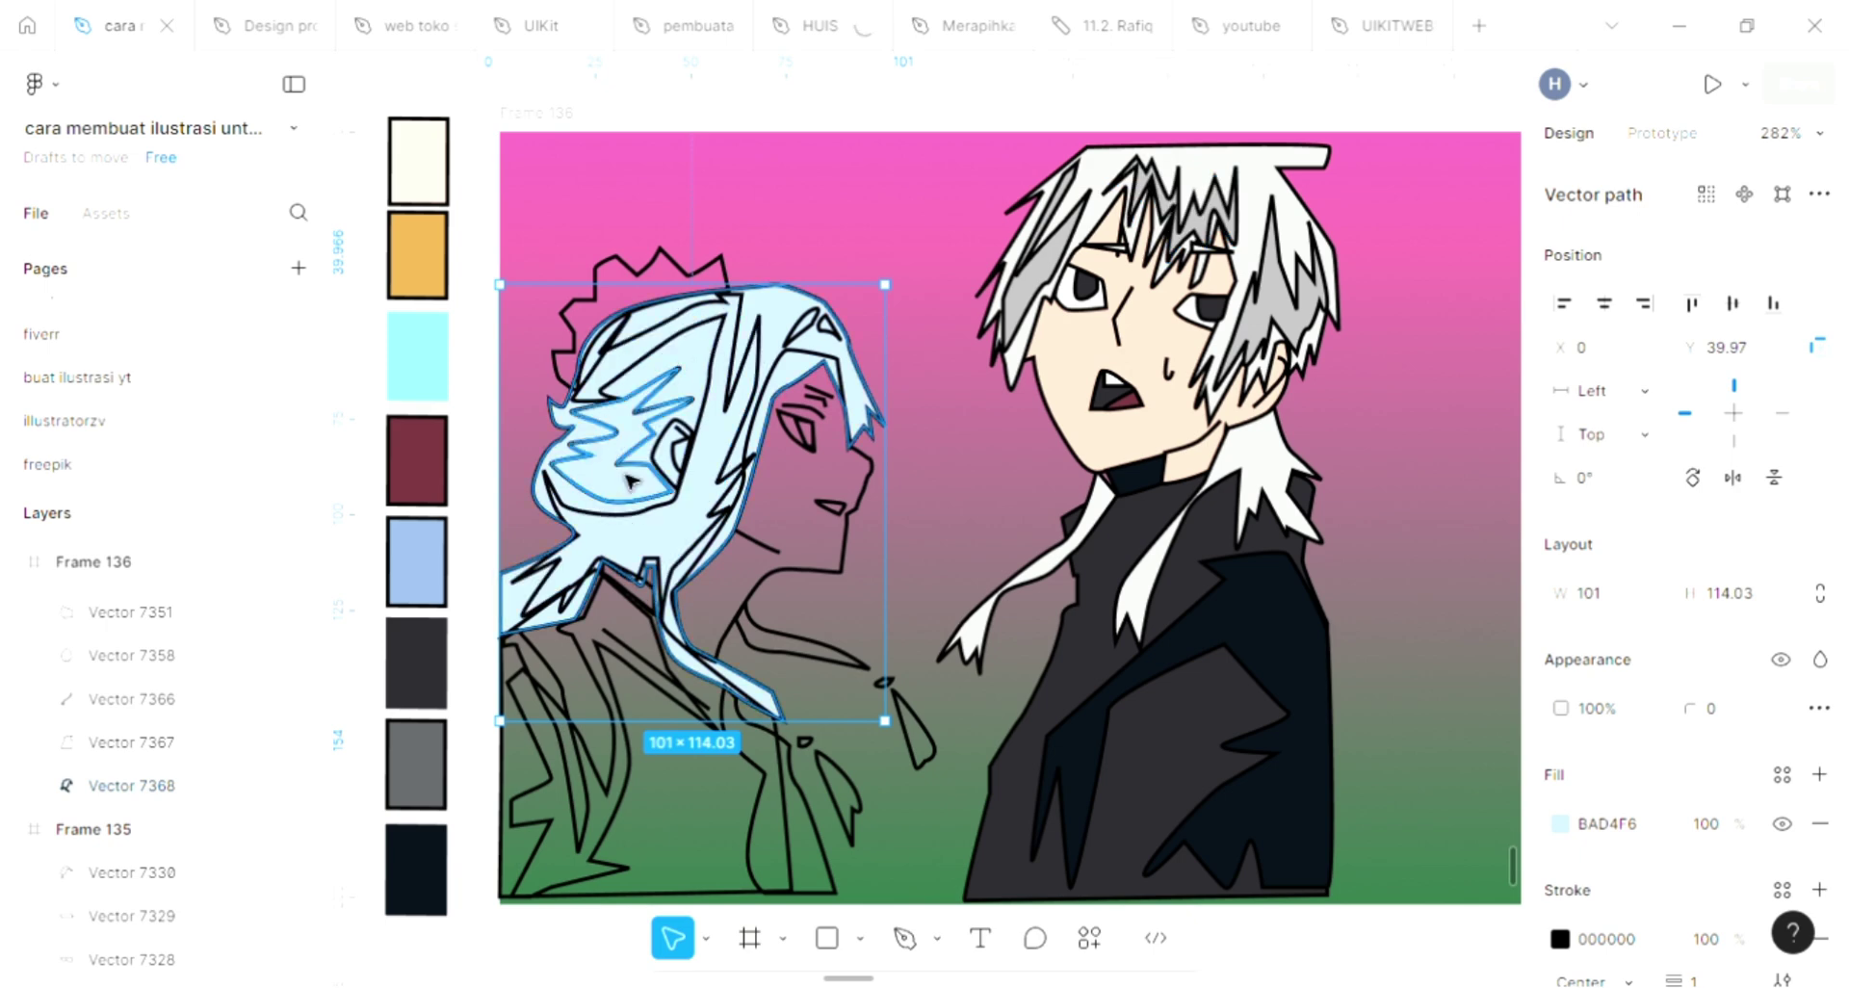
Fill the jagged shading shape on the woman's hair bun with the hair's light blue, darkened to A3BBDA
{"action": "left_click", "coordinate": [1819, 773]}
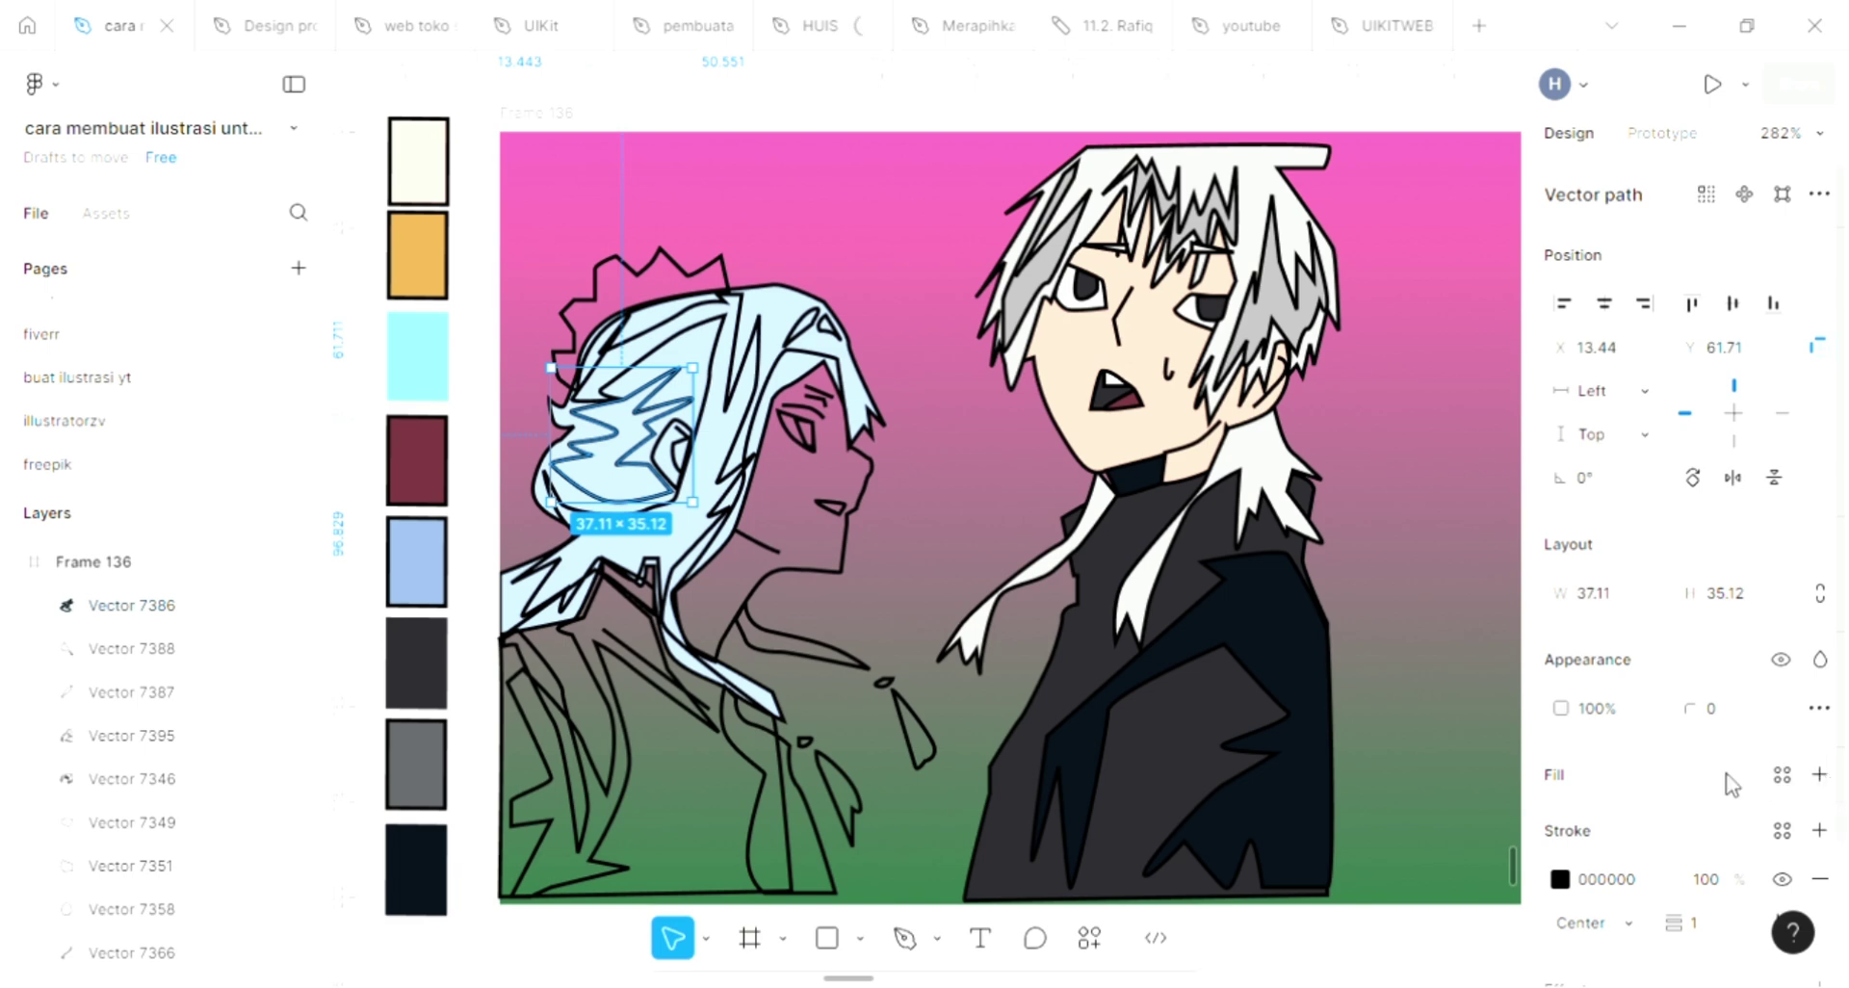
{"action": "left_click", "coordinate": [713, 389]}
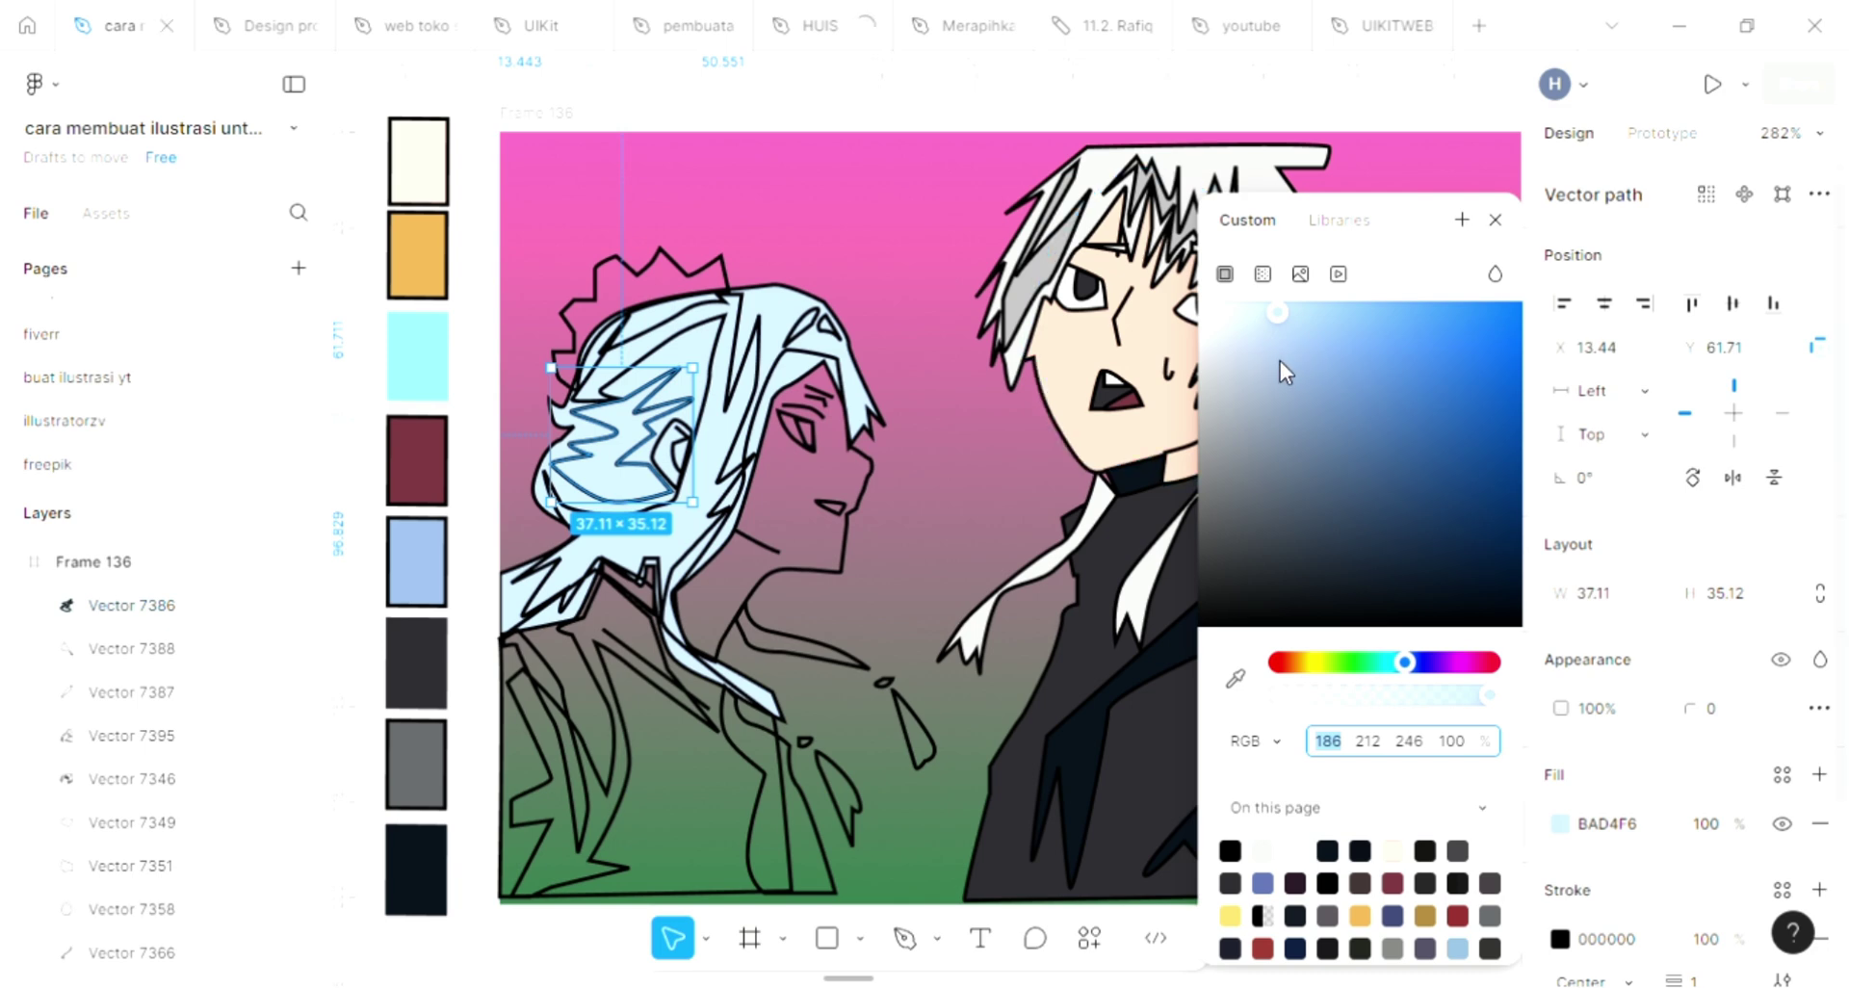
{"action": "left_click", "coordinate": [1279, 358]}
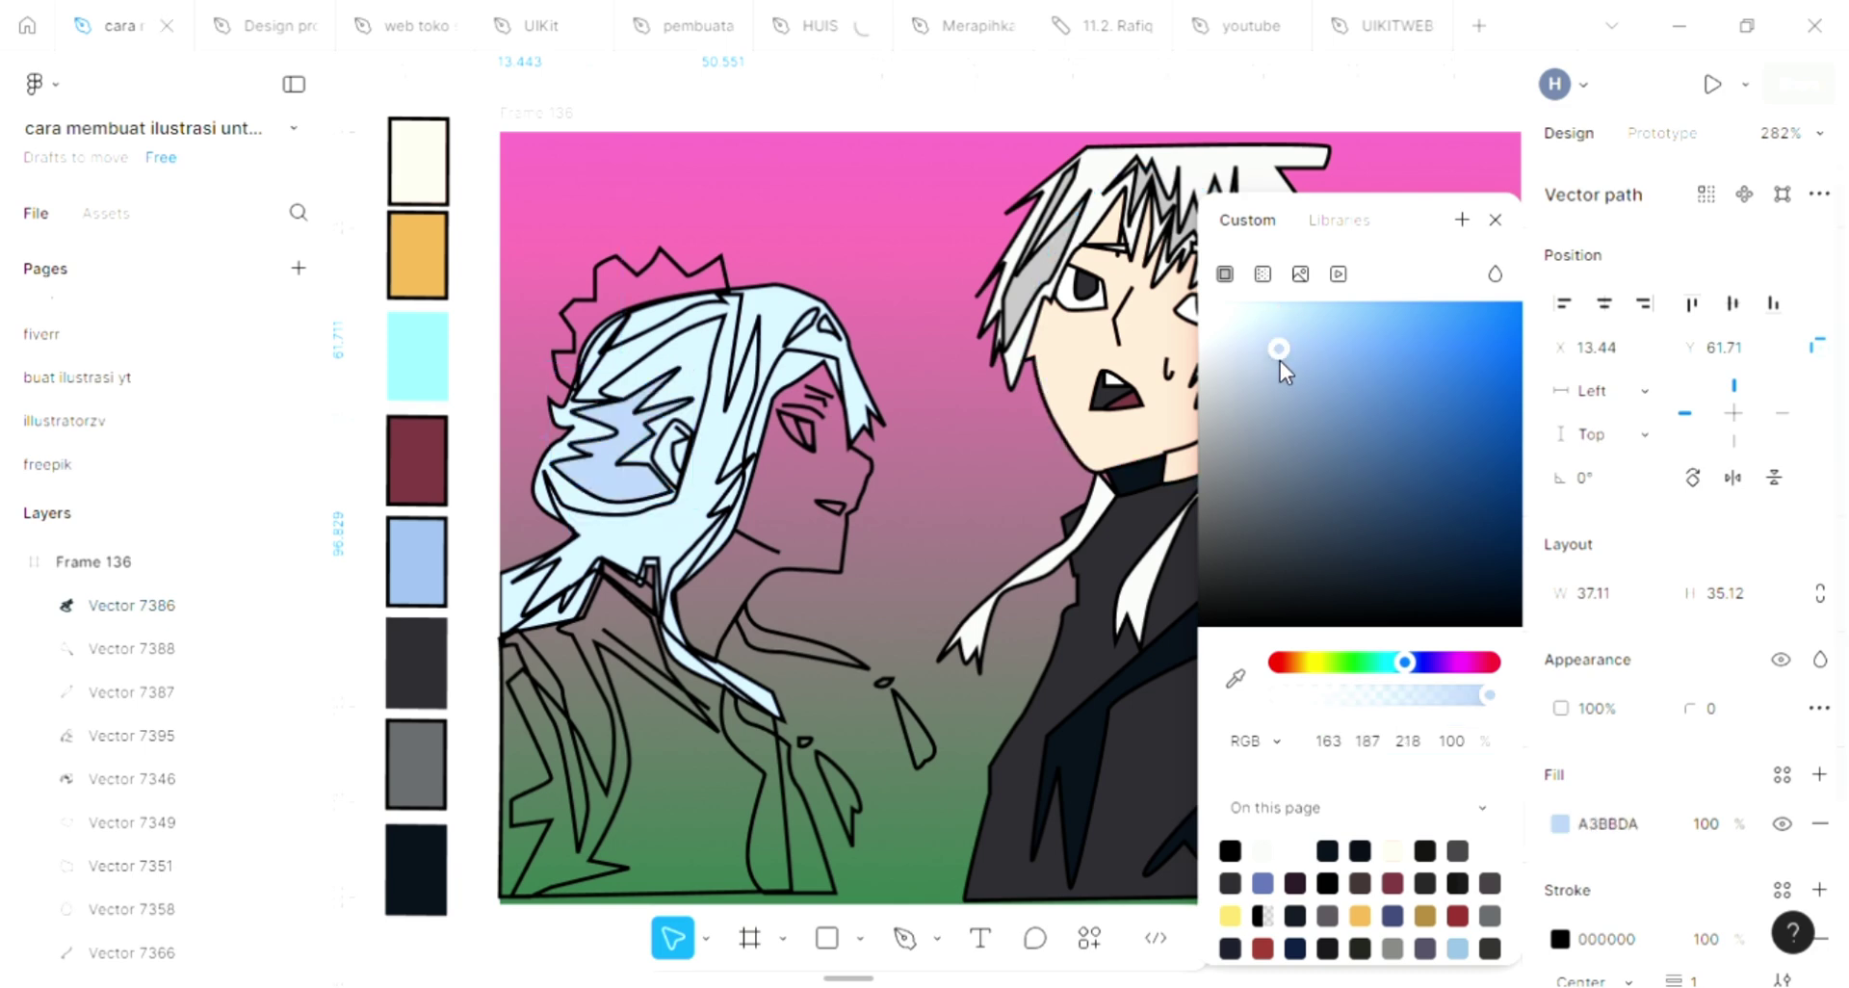
{"action": "left_click", "coordinate": [696, 348]}
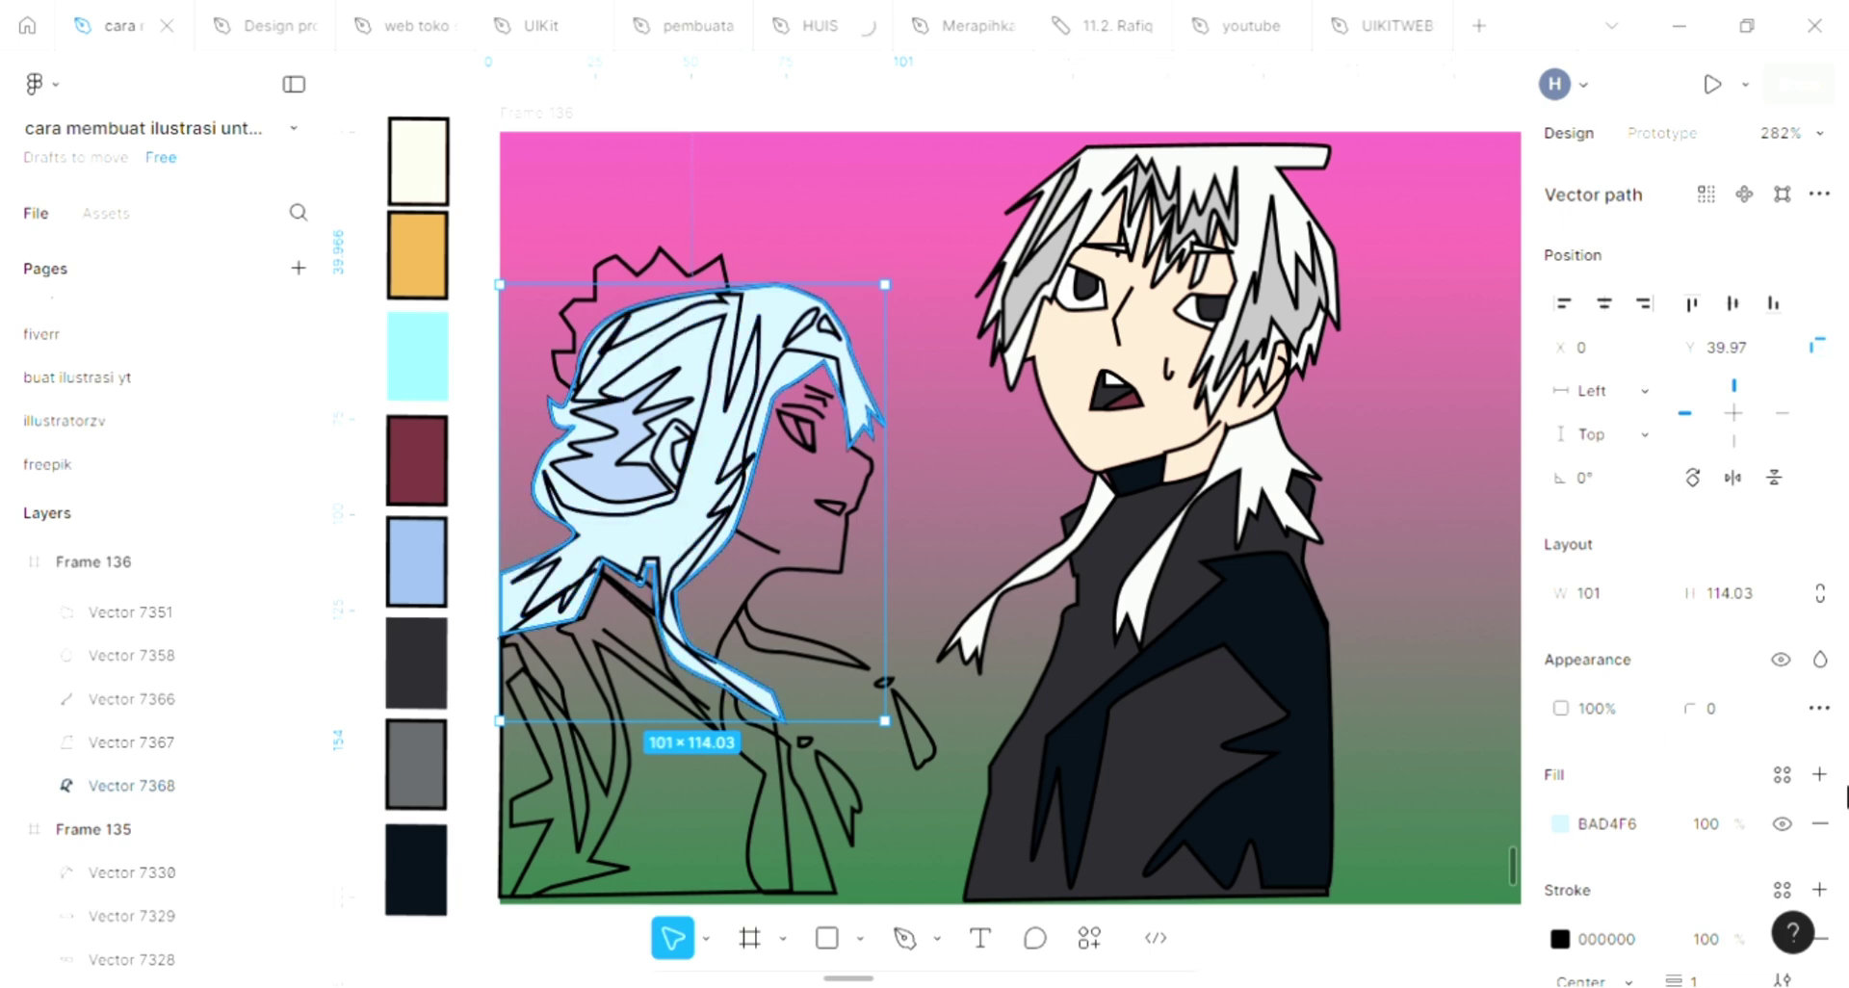
Add a fill to the large hair strand shape around the woman's bun and colour it A3BBDA sampled from the bun shading
{"action": "left_click", "coordinate": [732, 401]}
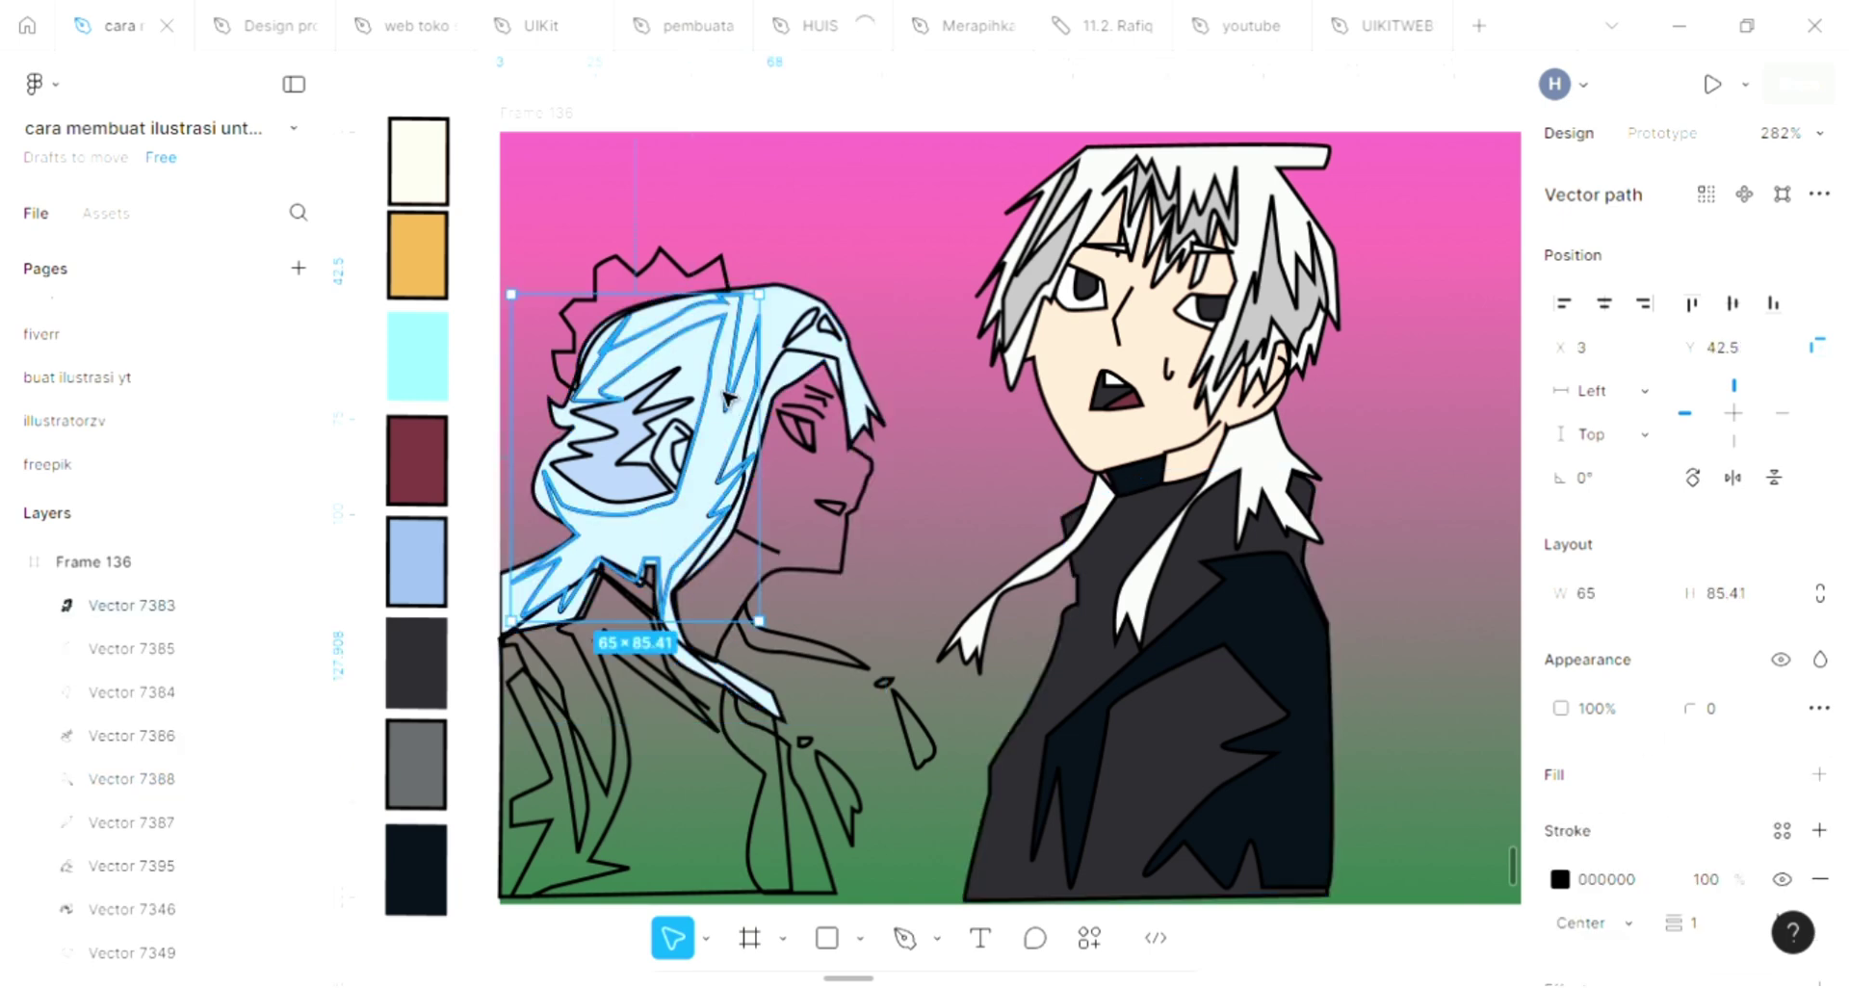
{"action": "left_click", "coordinate": [1819, 775]}
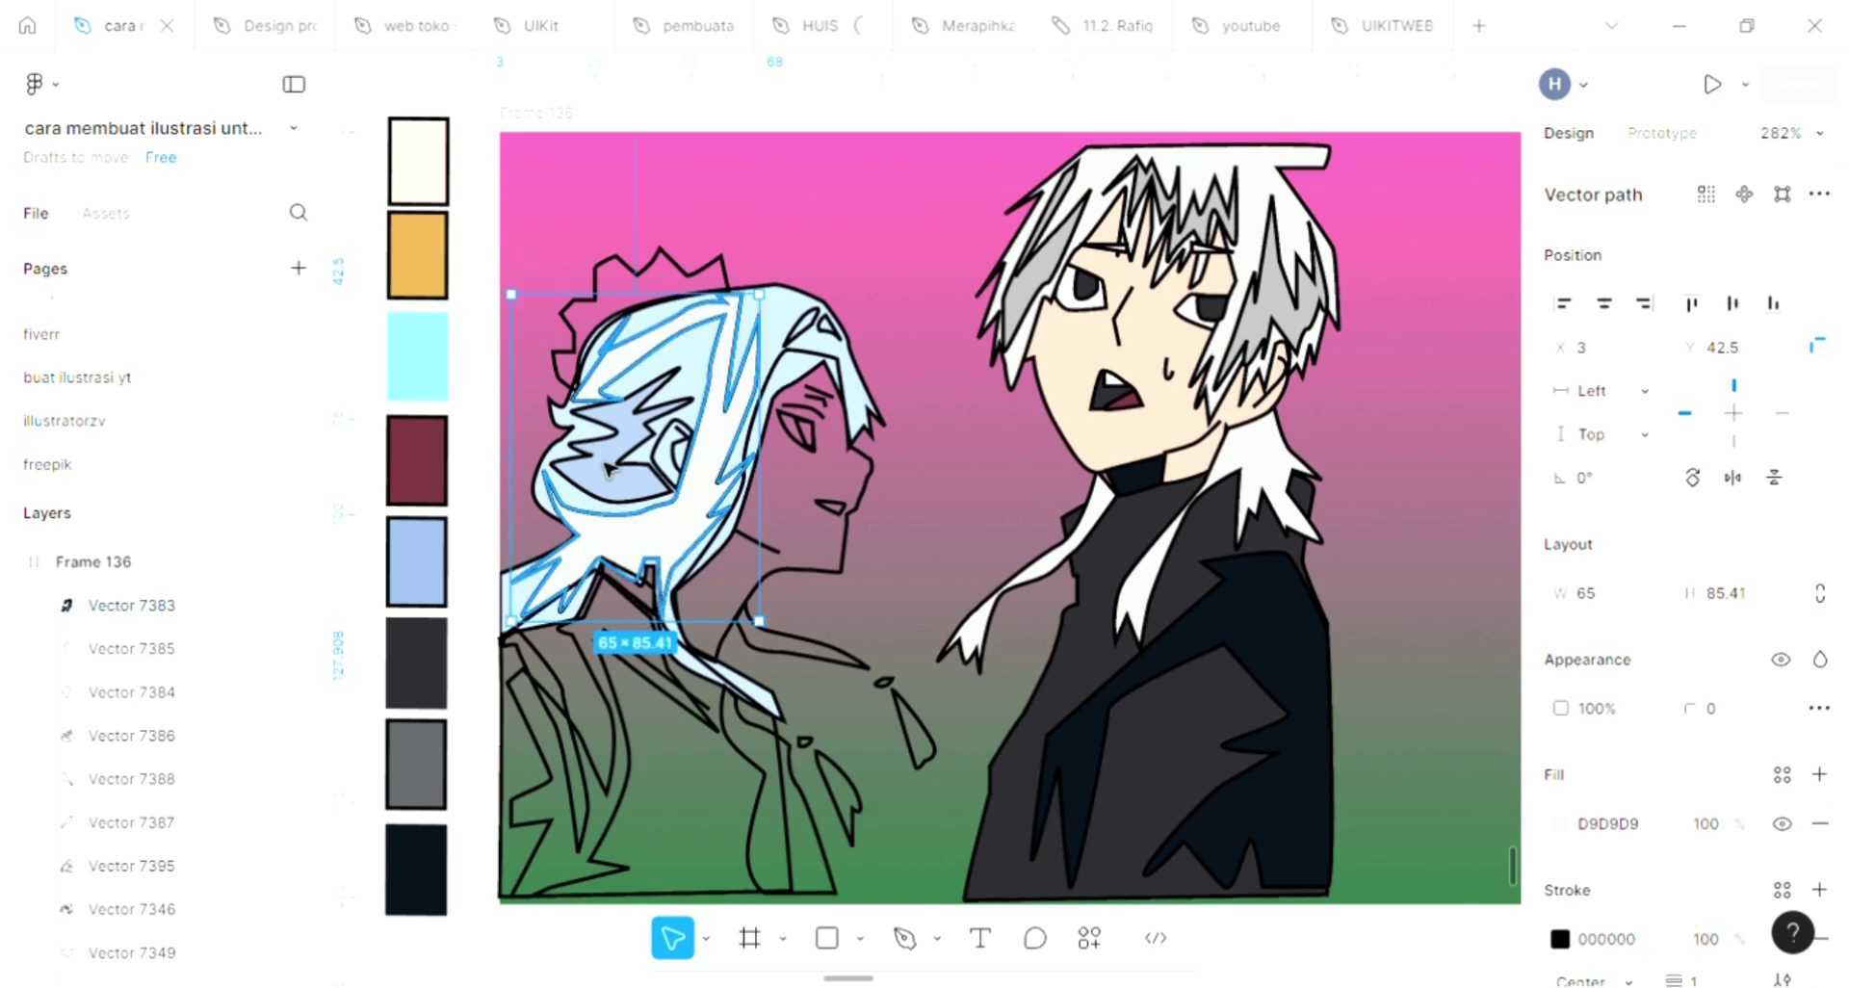
{"action": "key", "text": "i"}
{"action": "left_click", "coordinate": [631, 476]}
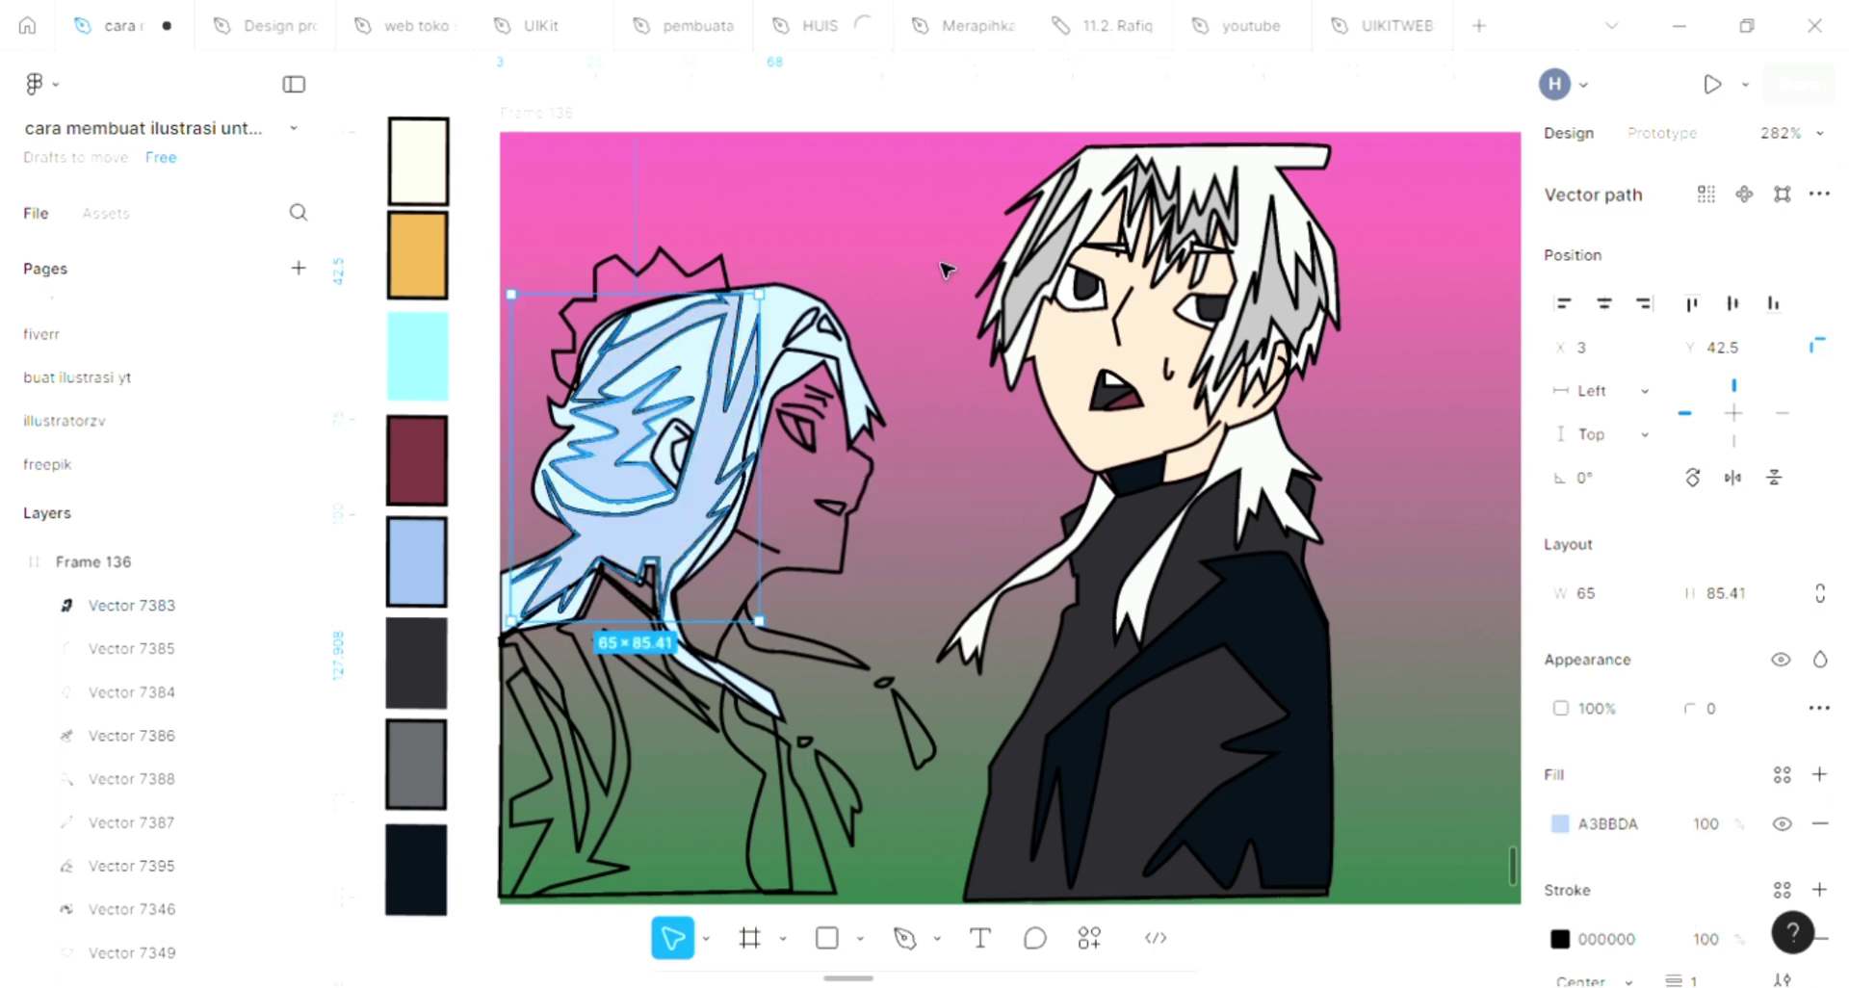
Fill the two small strand shapes in the woman's front hair with A3BBDA sampled from her hair shading
{"action": "left_click", "coordinate": [799, 328]}
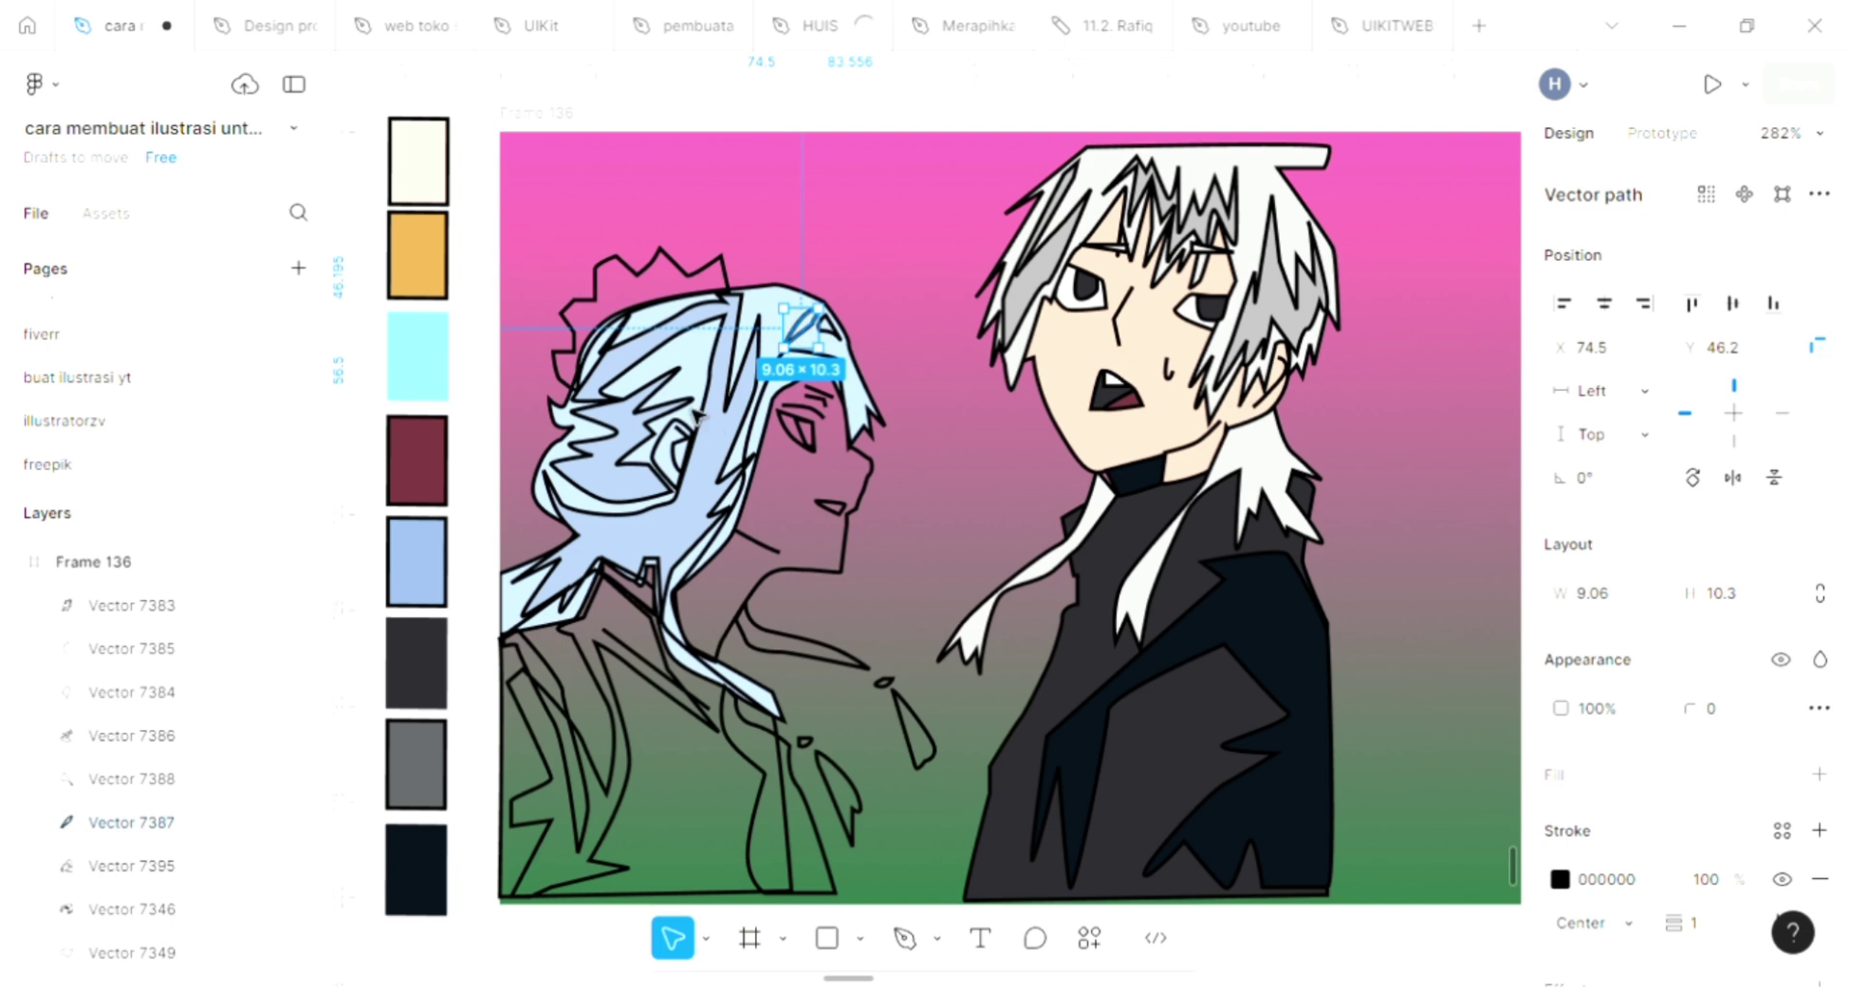
{"action": "scroll", "coordinate": [700, 416], "scroll_direction": "up", "scroll_amount": 2}
{"action": "left_click", "coordinate": [1819, 775]}
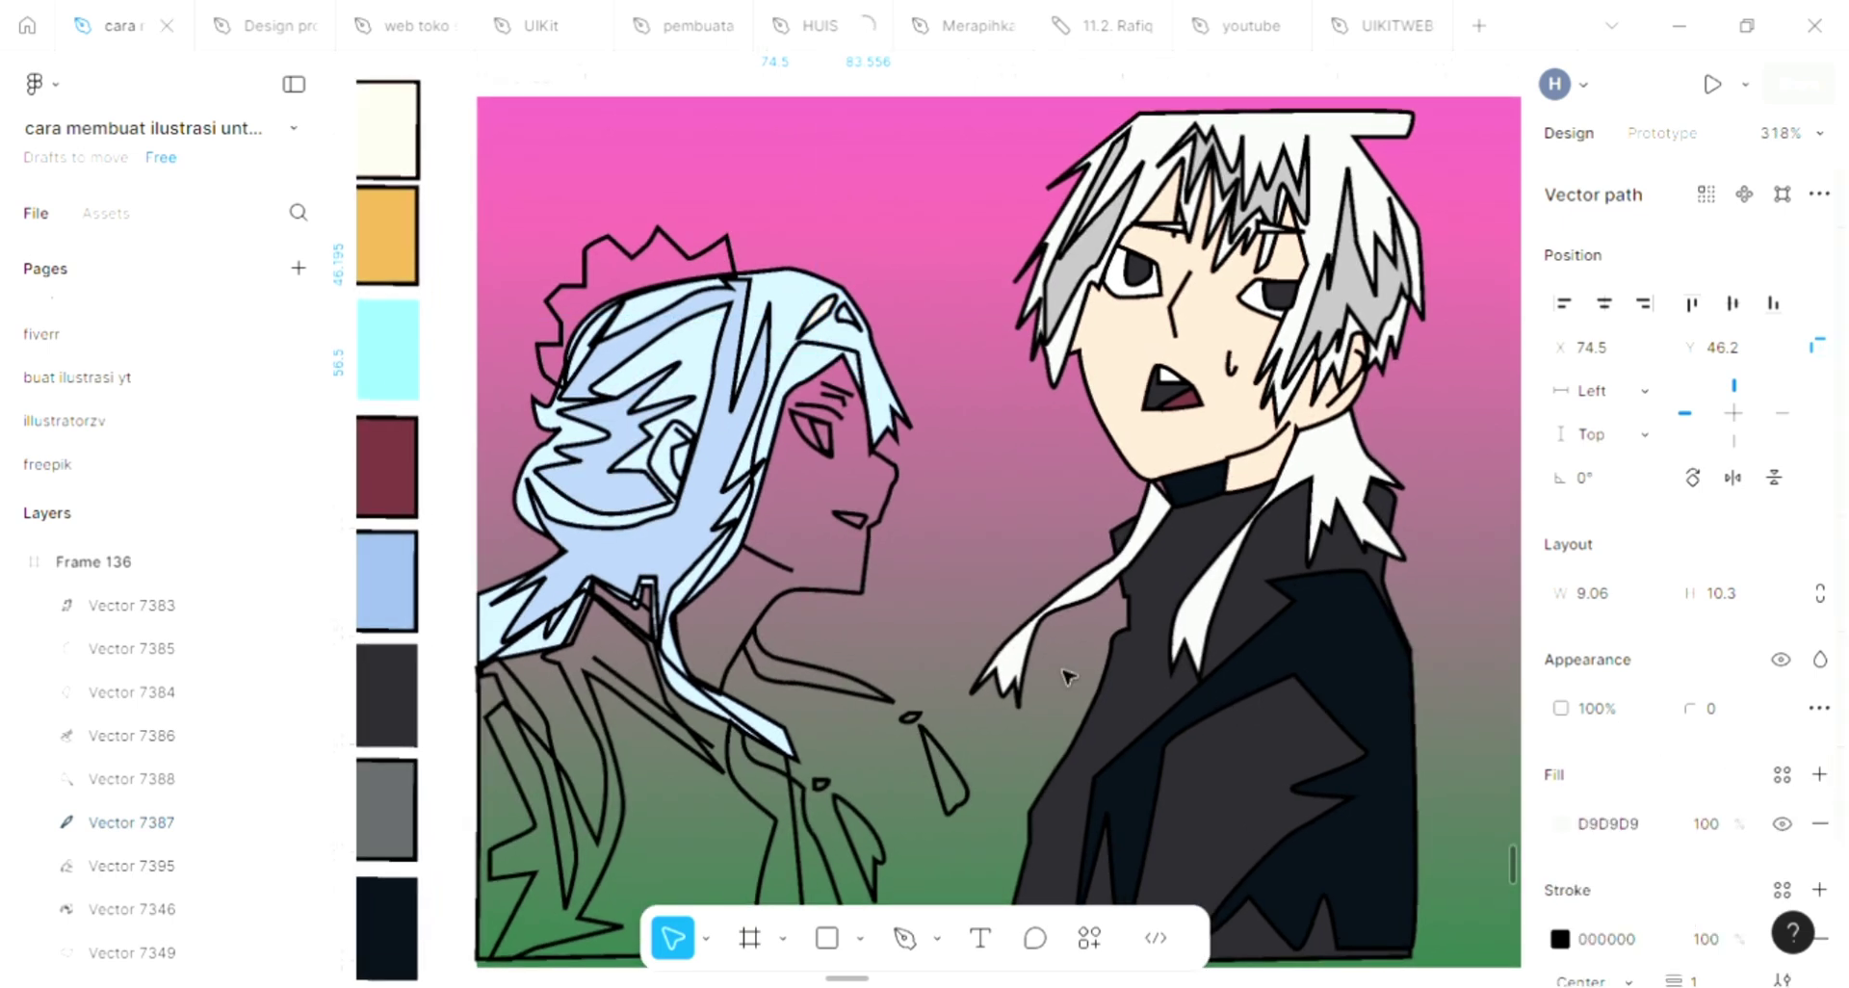
{"action": "key", "text": "i"}
{"action": "left_click", "coordinate": [721, 520]}
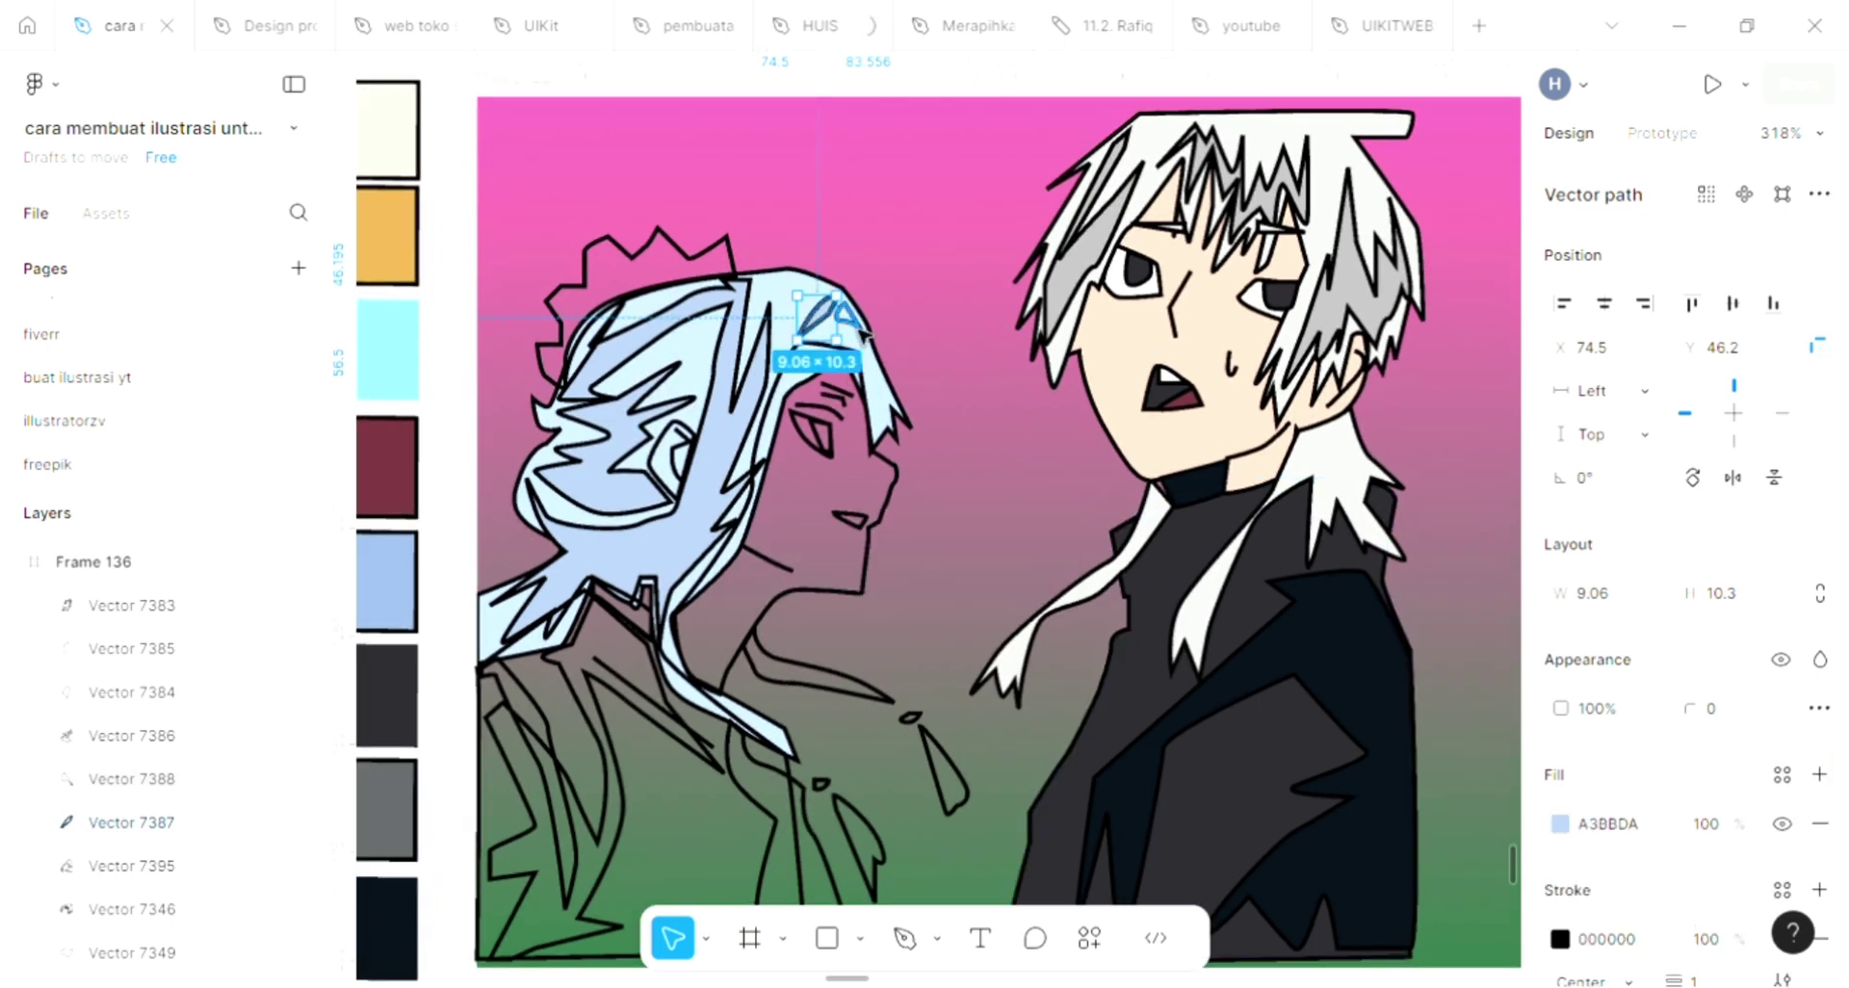
{"action": "left_click", "coordinate": [846, 316]}
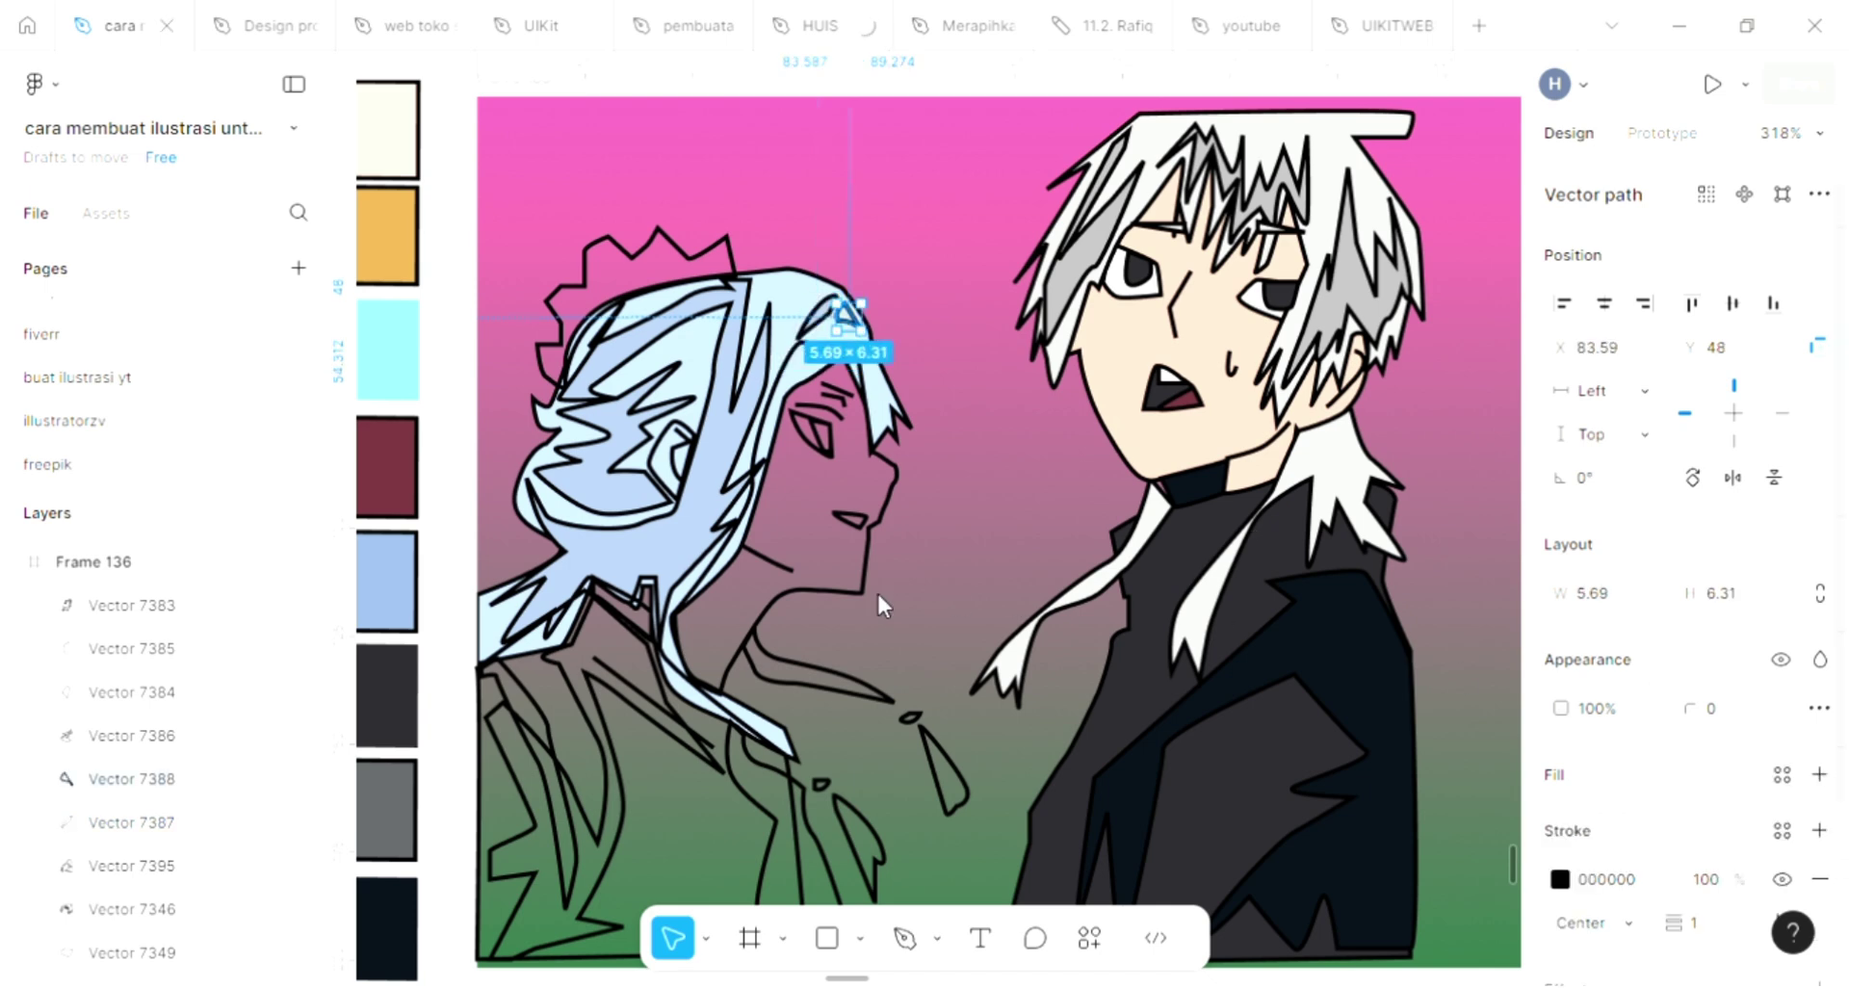
{"action": "left_click", "coordinate": [1819, 775]}
{"action": "key", "text": "i"}
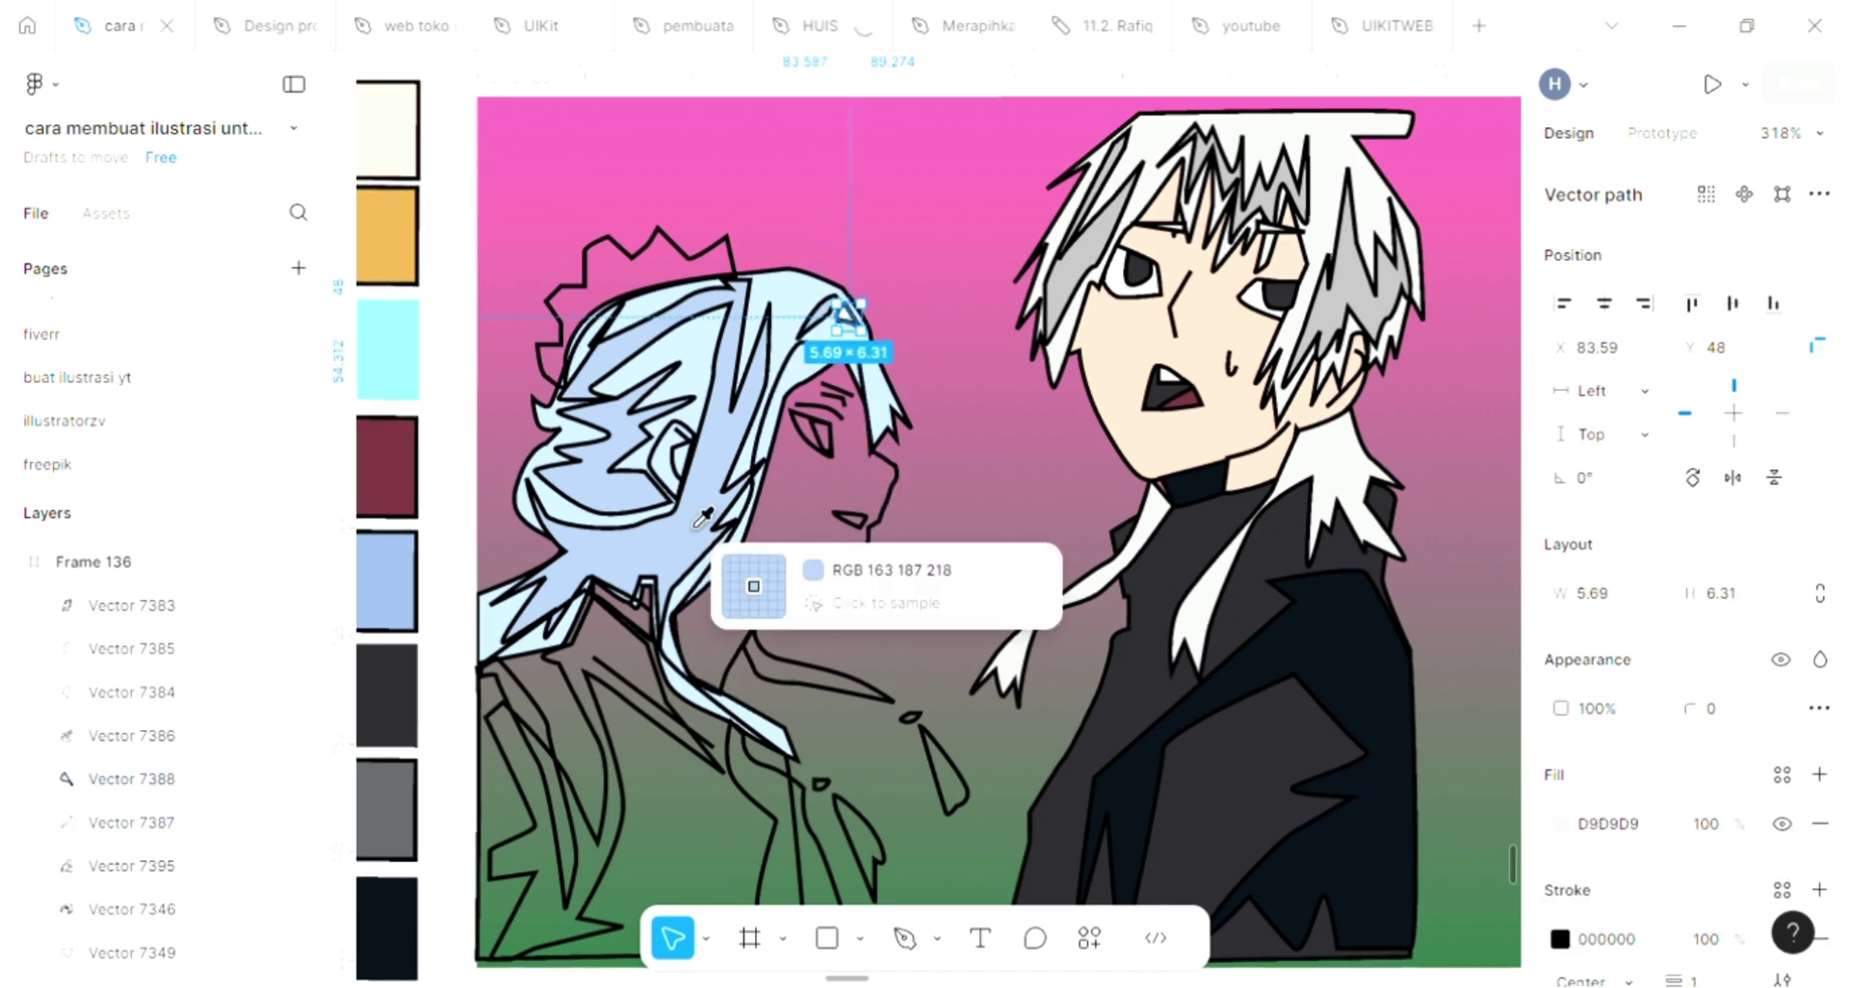
{"action": "left_click", "coordinate": [703, 518]}
Fill the woman's ear shape with the skin tone F5CEBA sampled from the man's face
{"action": "left_click", "coordinate": [671, 460]}
{"action": "double_click", "coordinate": [671, 461]}
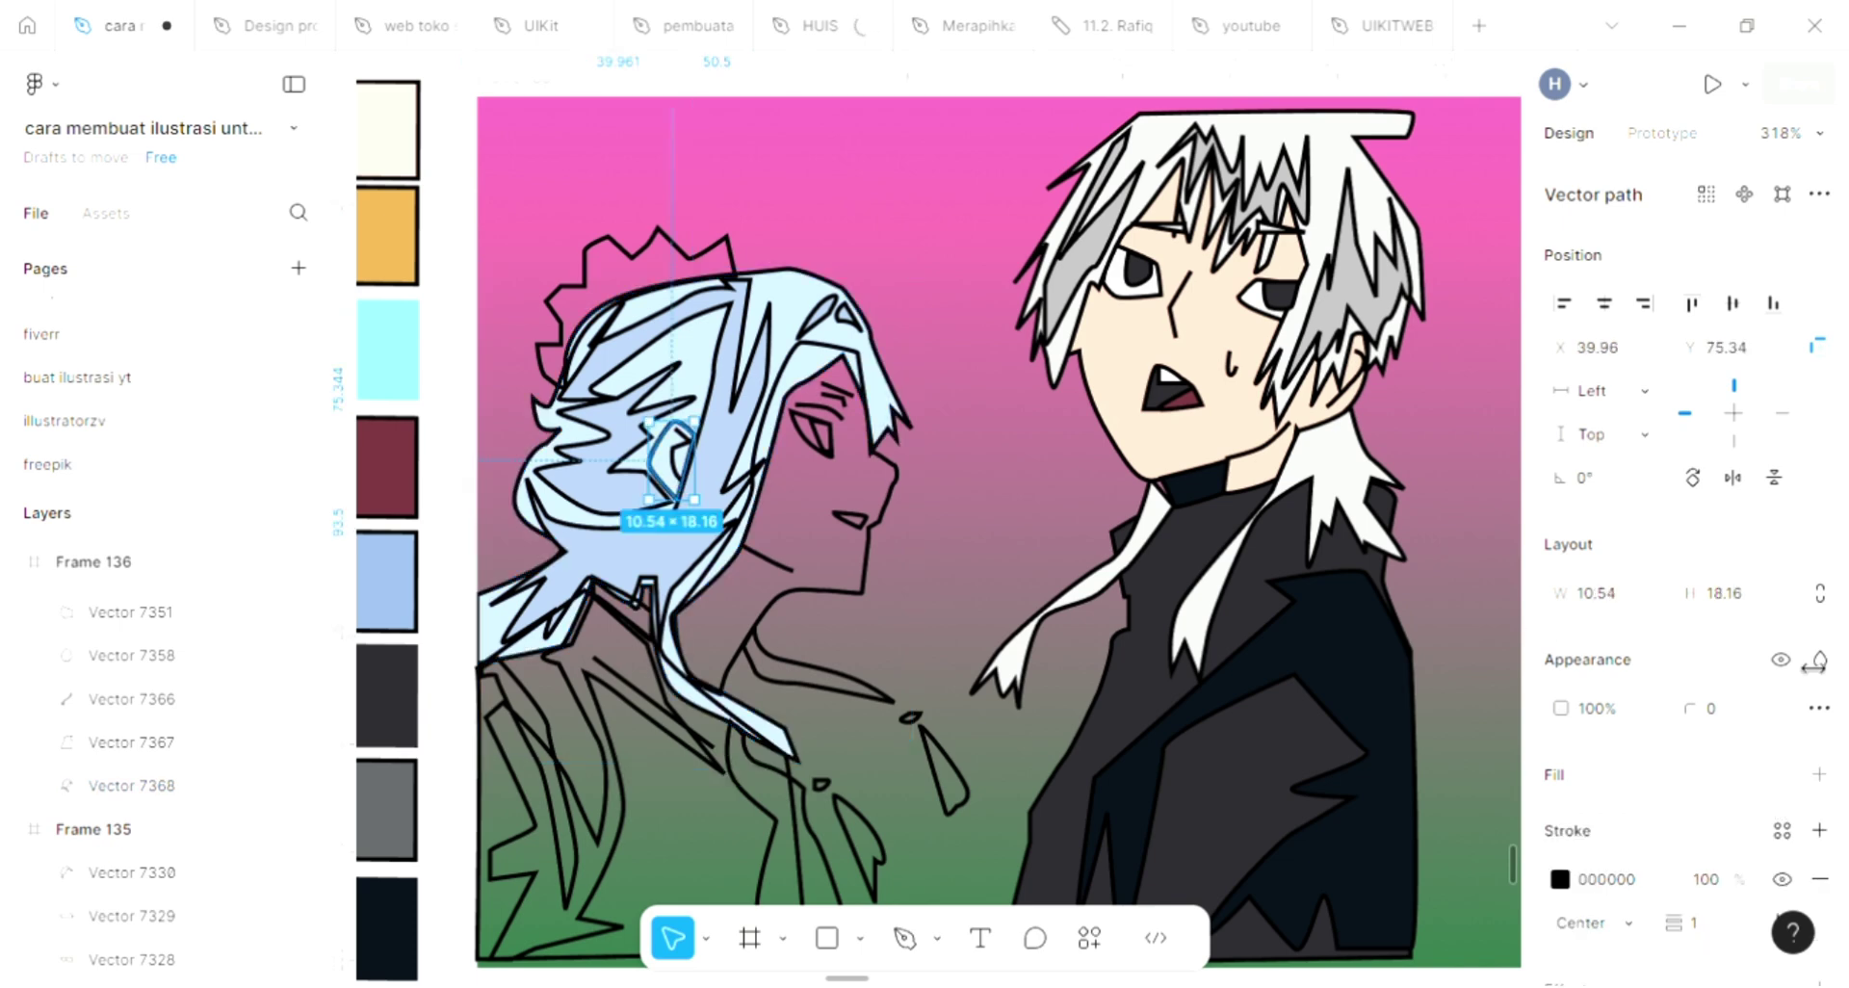
{"action": "left_click", "coordinate": [1819, 775]}
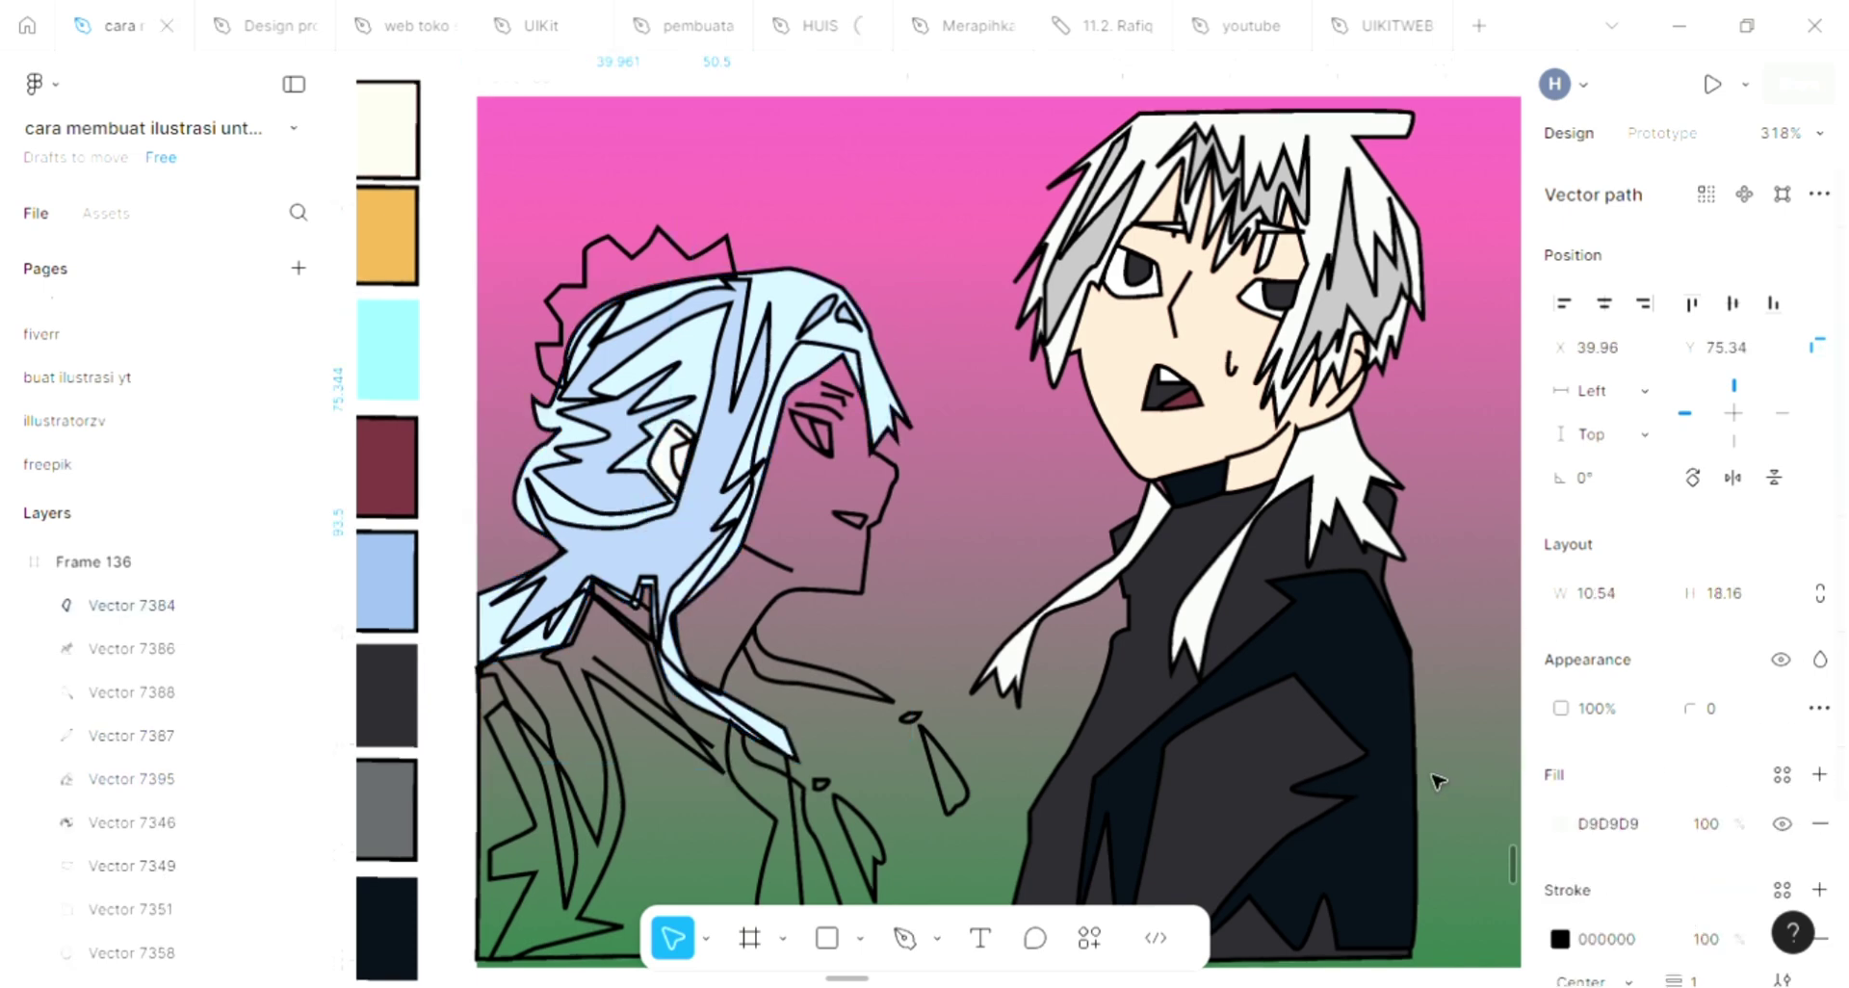
{"action": "key", "text": "i"}
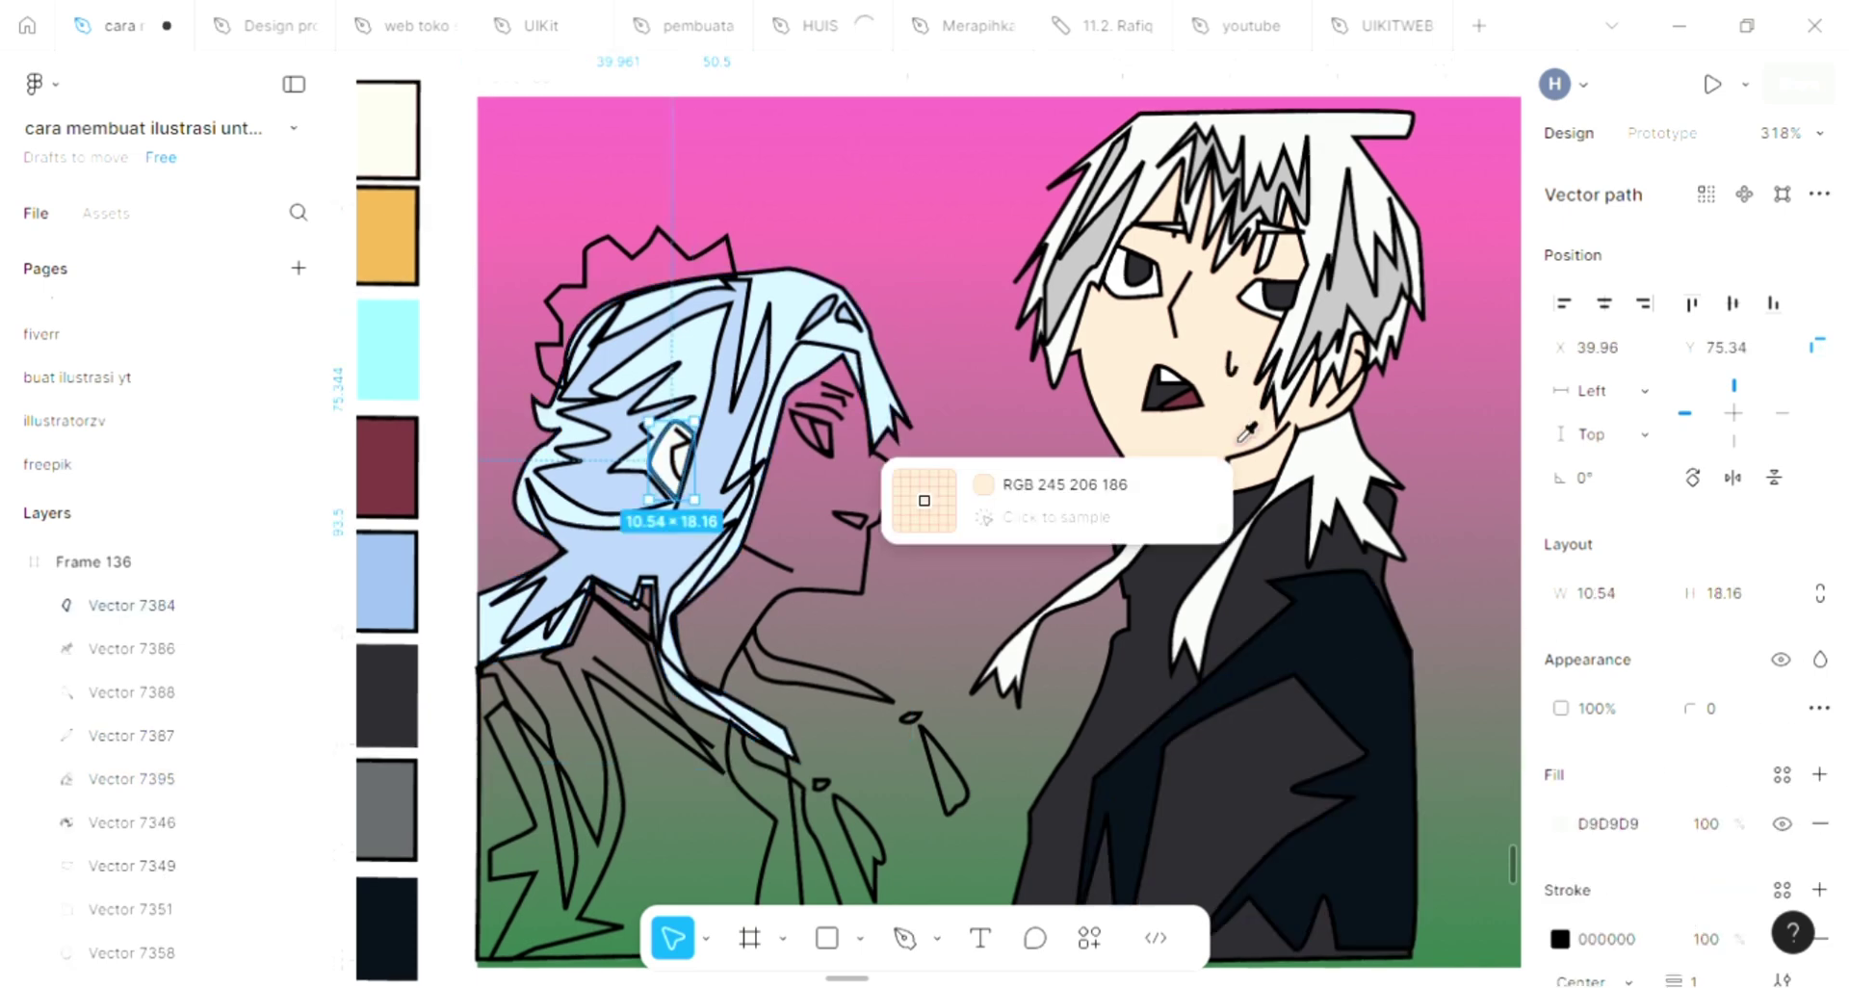
{"action": "left_click", "coordinate": [1216, 467]}
Fill the zigzag headdress on the woman's head and colour it white FFFFFF sampled from the man's eye
{"action": "left_click", "coordinate": [576, 304]}
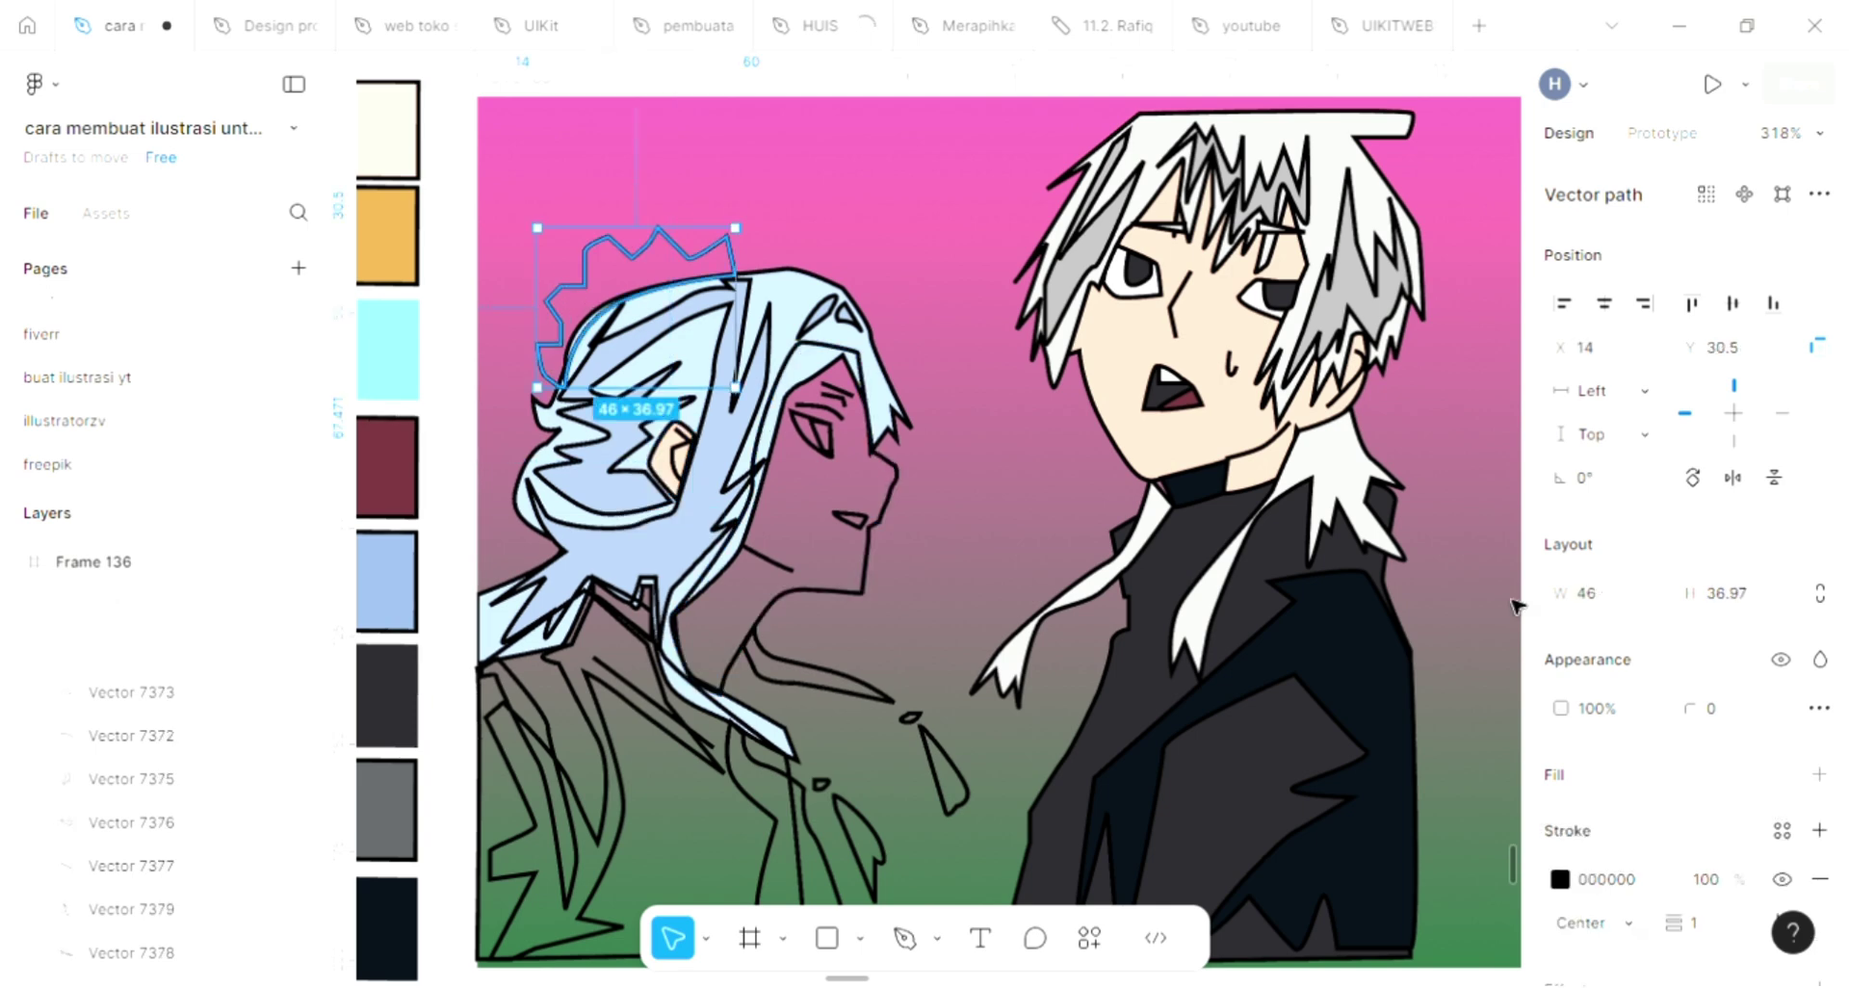
{"action": "scroll", "coordinate": [939, 585], "scroll_direction": "left", "scroll_amount": 3}
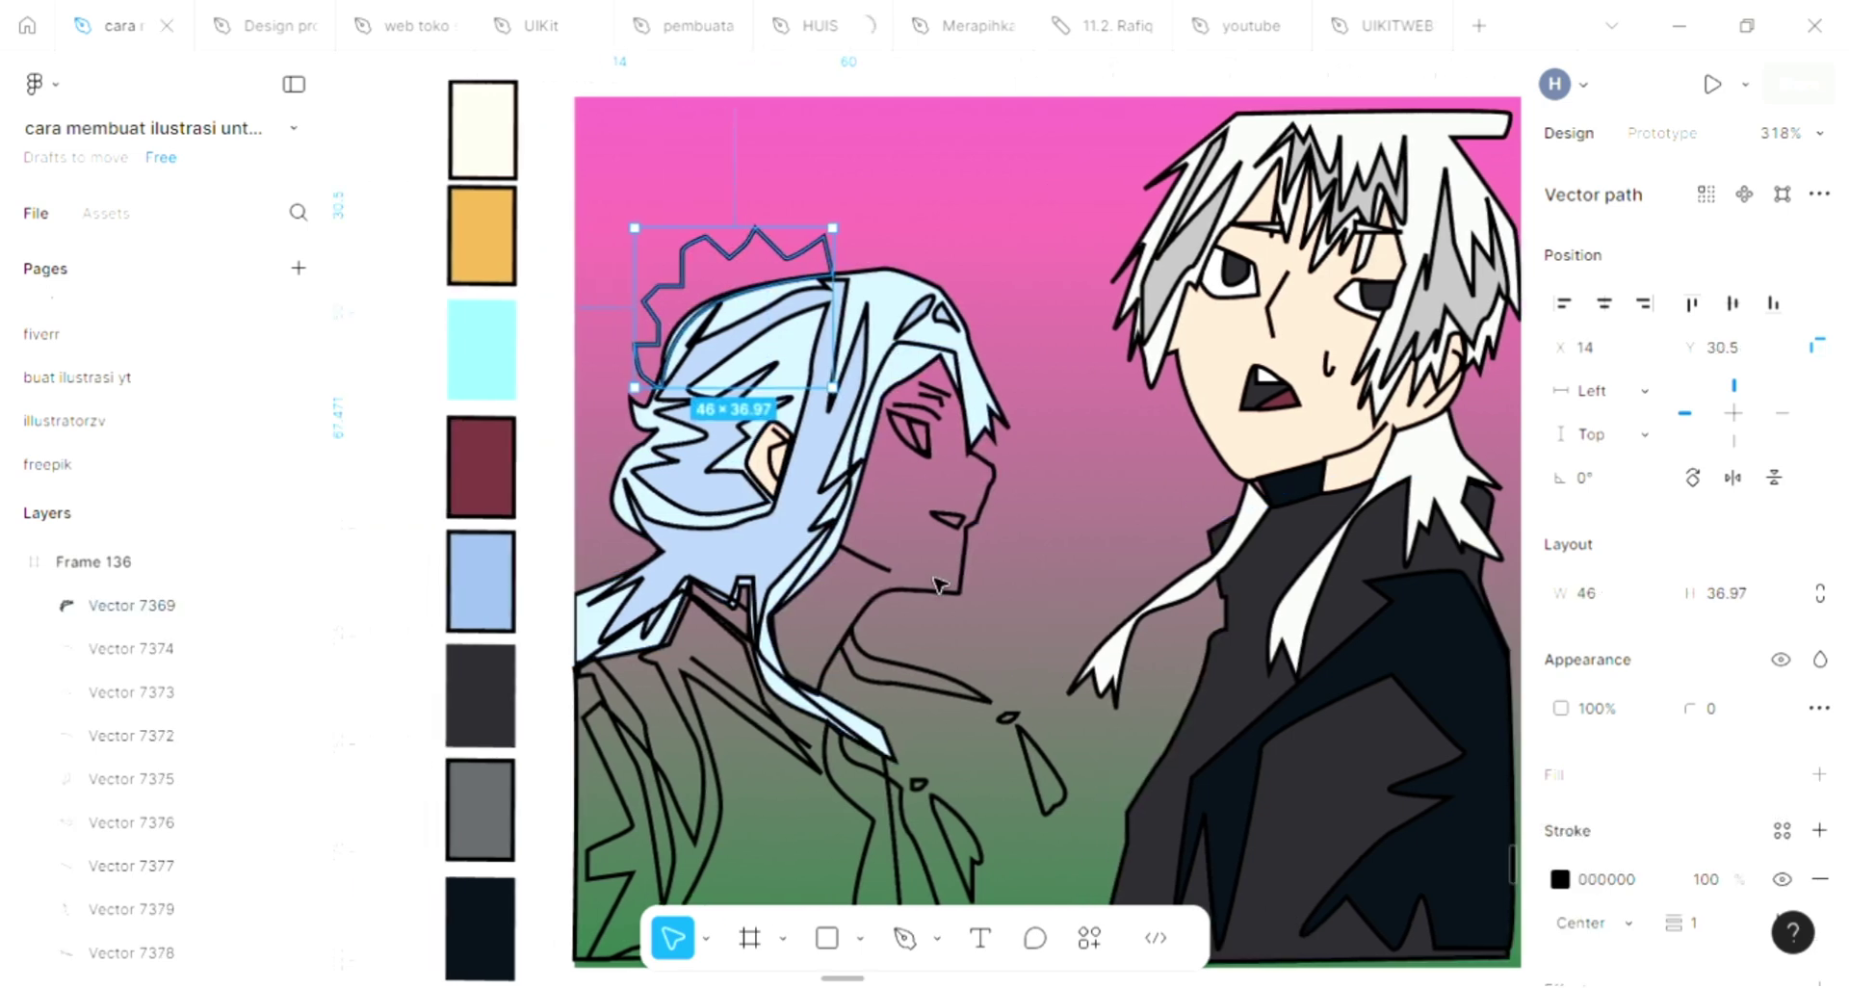
{"action": "left_click", "coordinate": [1819, 775]}
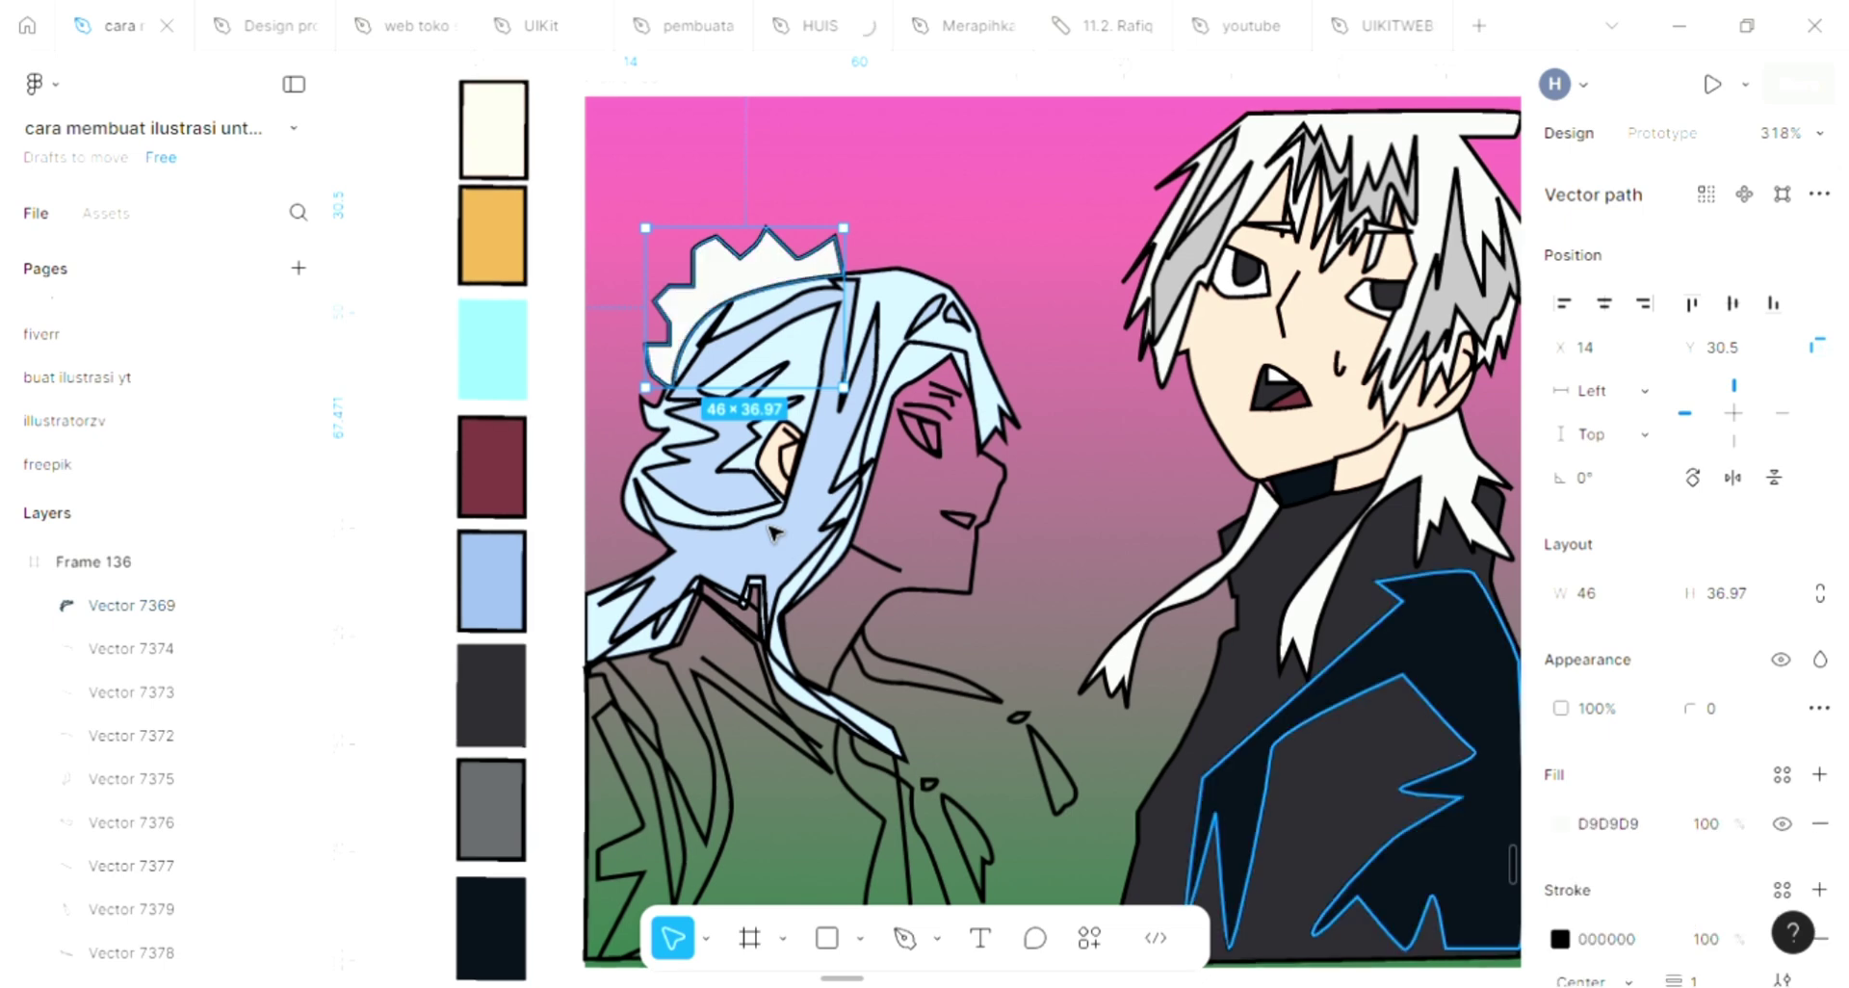
{"action": "scroll", "coordinate": [924, 481], "scroll_direction": "up", "scroll_amount": 1}
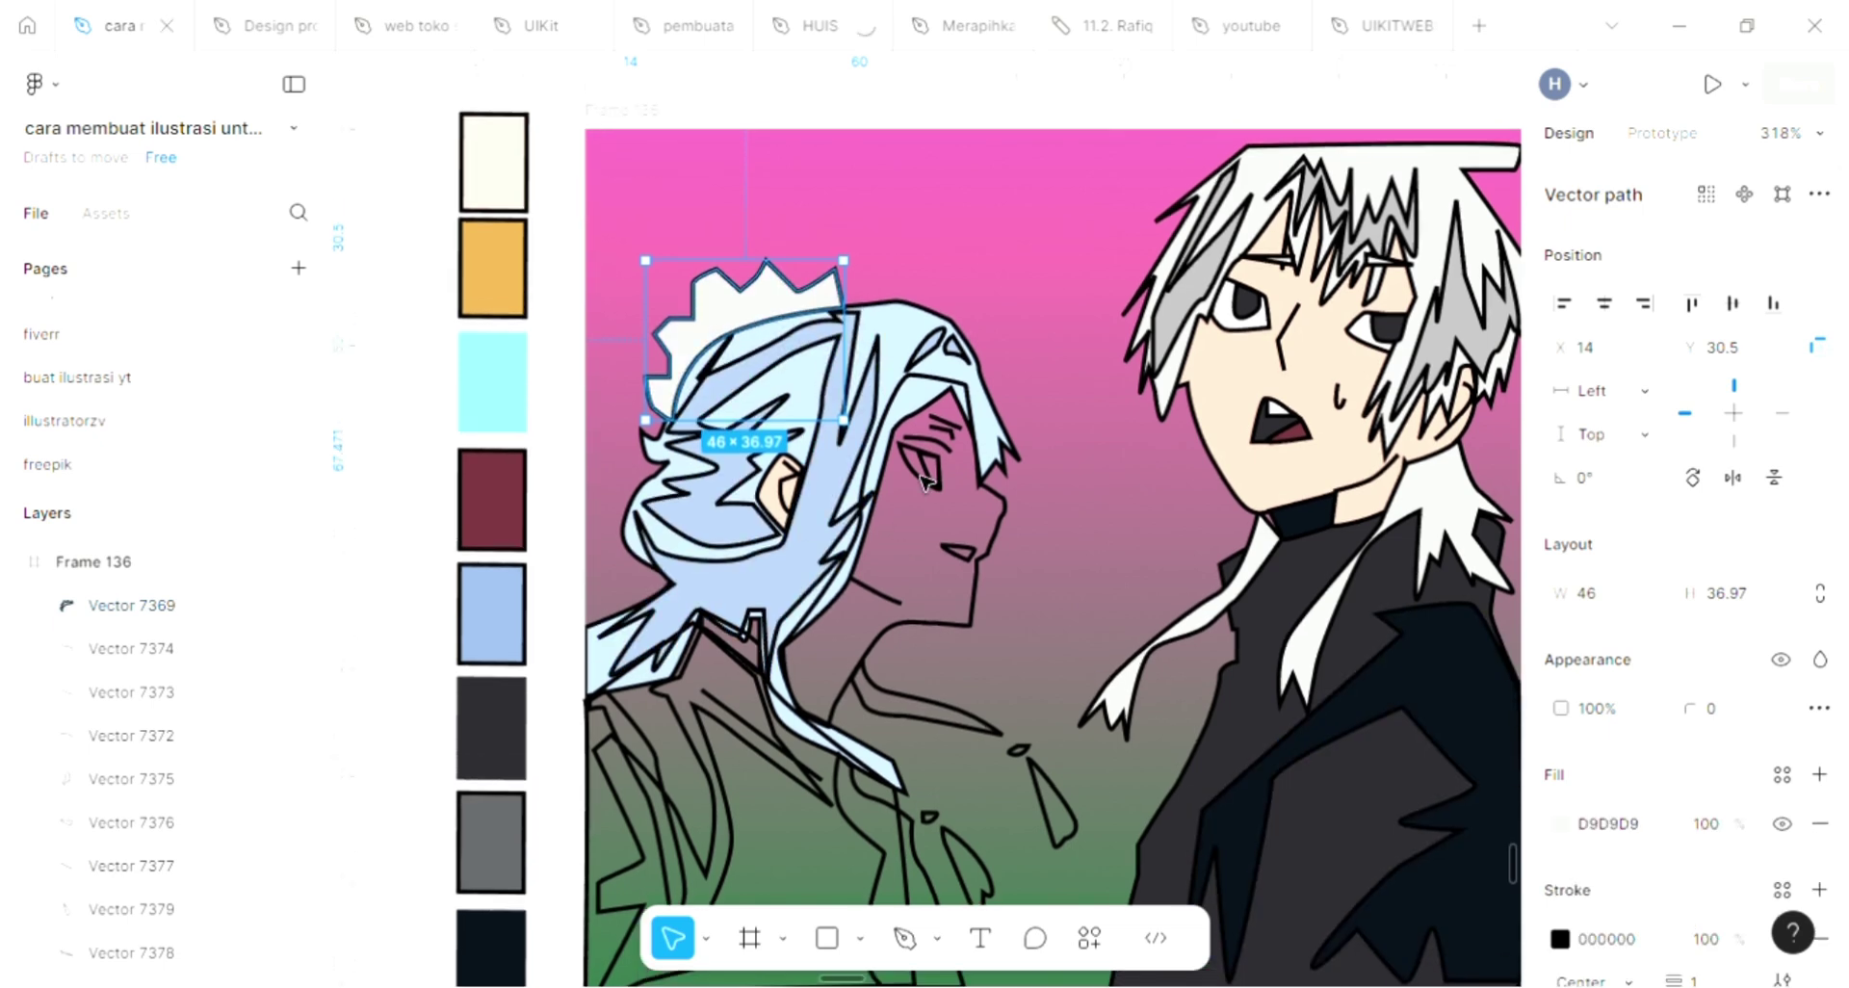
{"action": "key", "text": "i"}
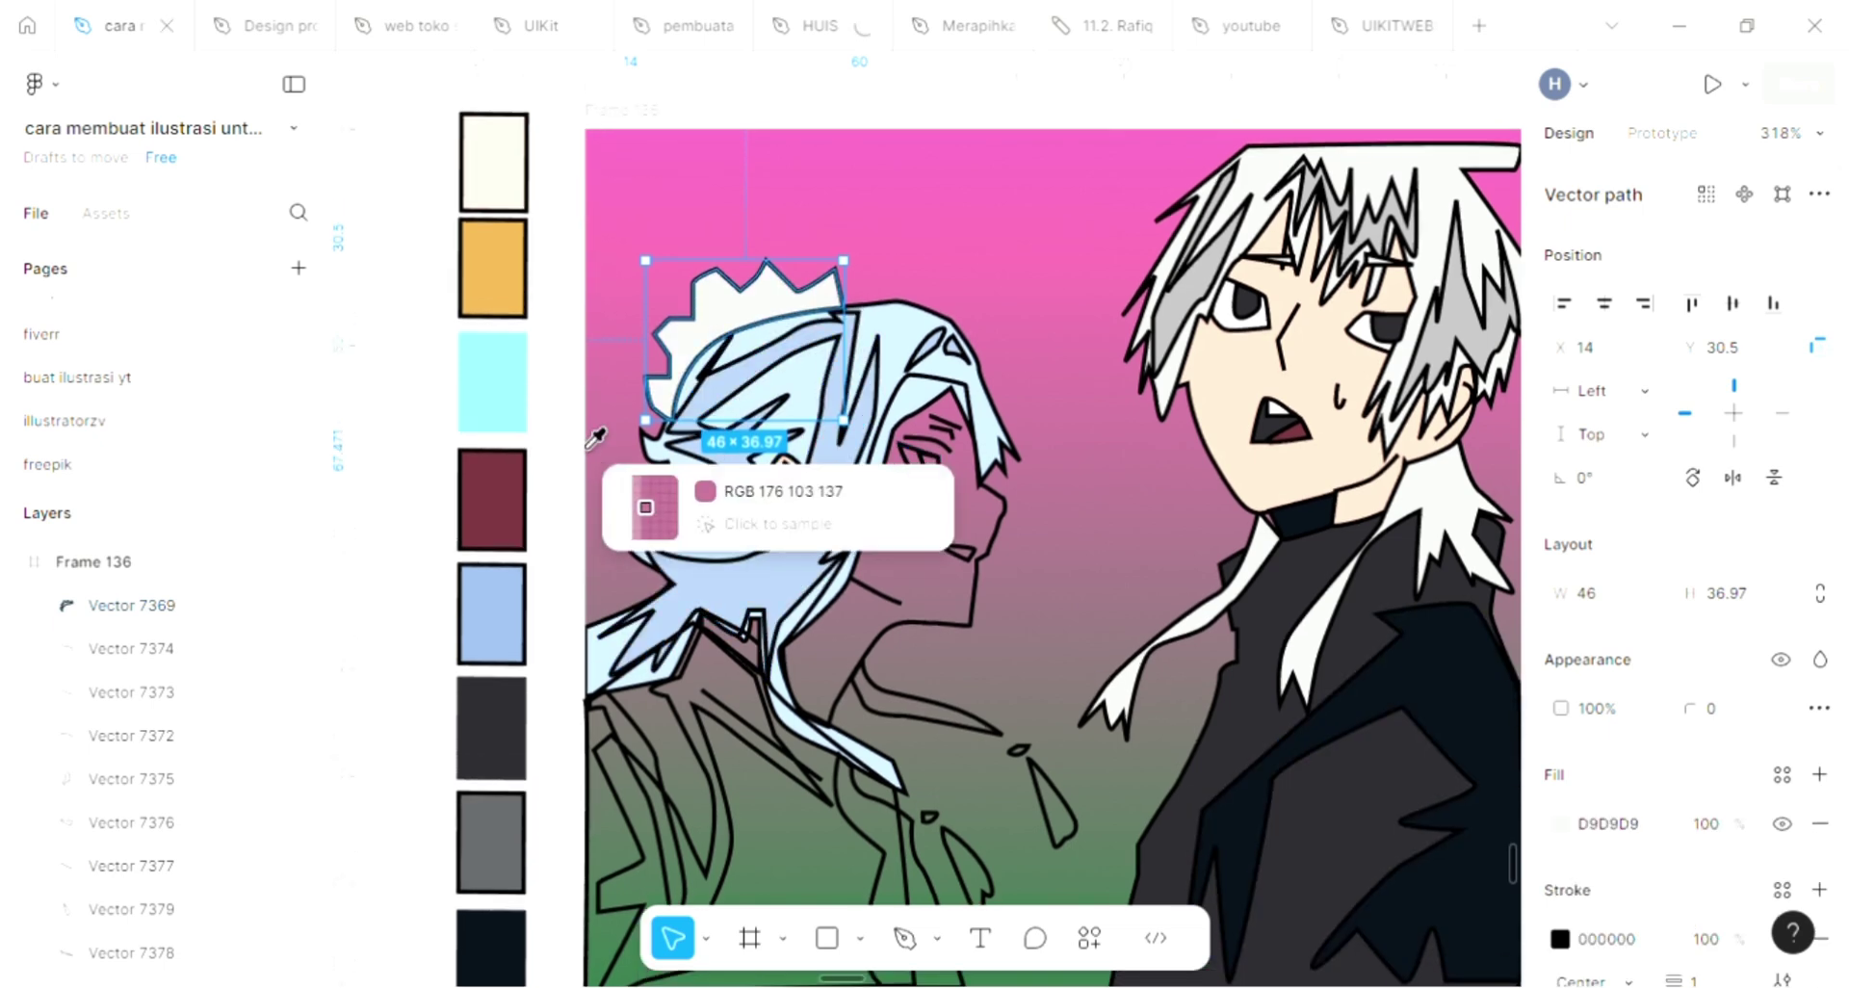
{"action": "left_click", "coordinate": [636, 496]}
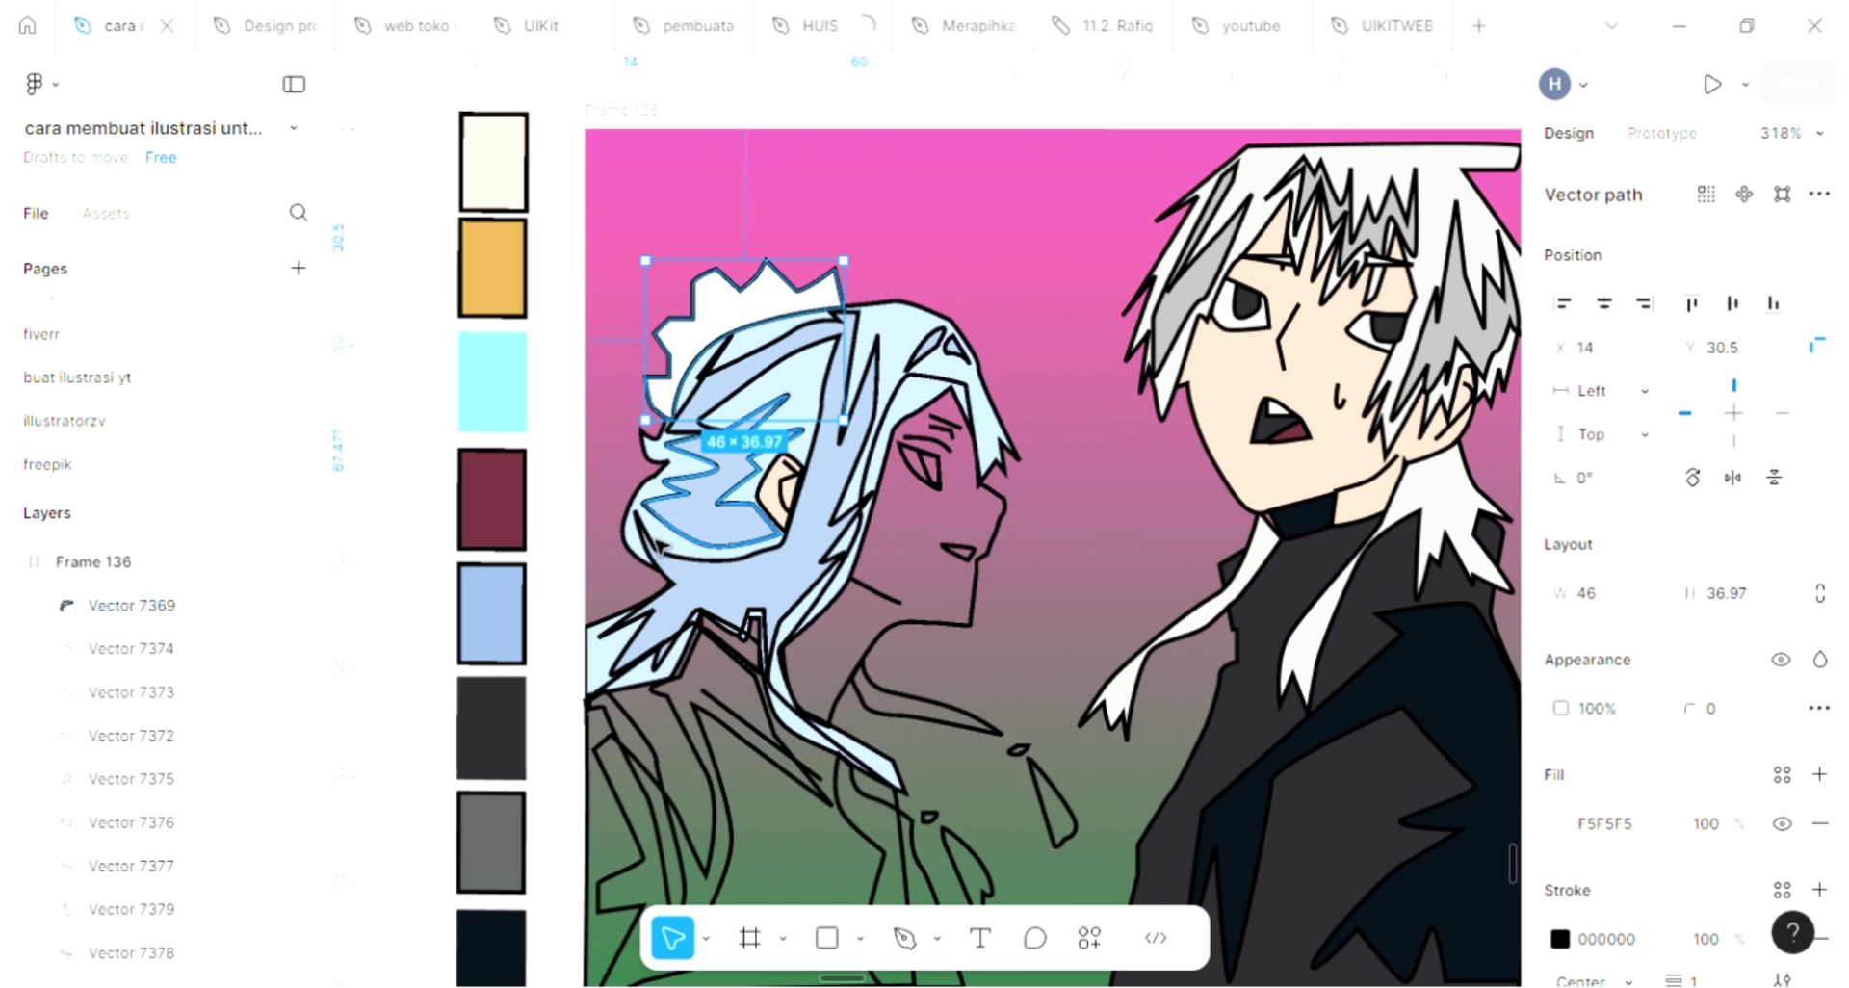
{"action": "key", "text": "i"}
{"action": "left_click", "coordinate": [1253, 308]}
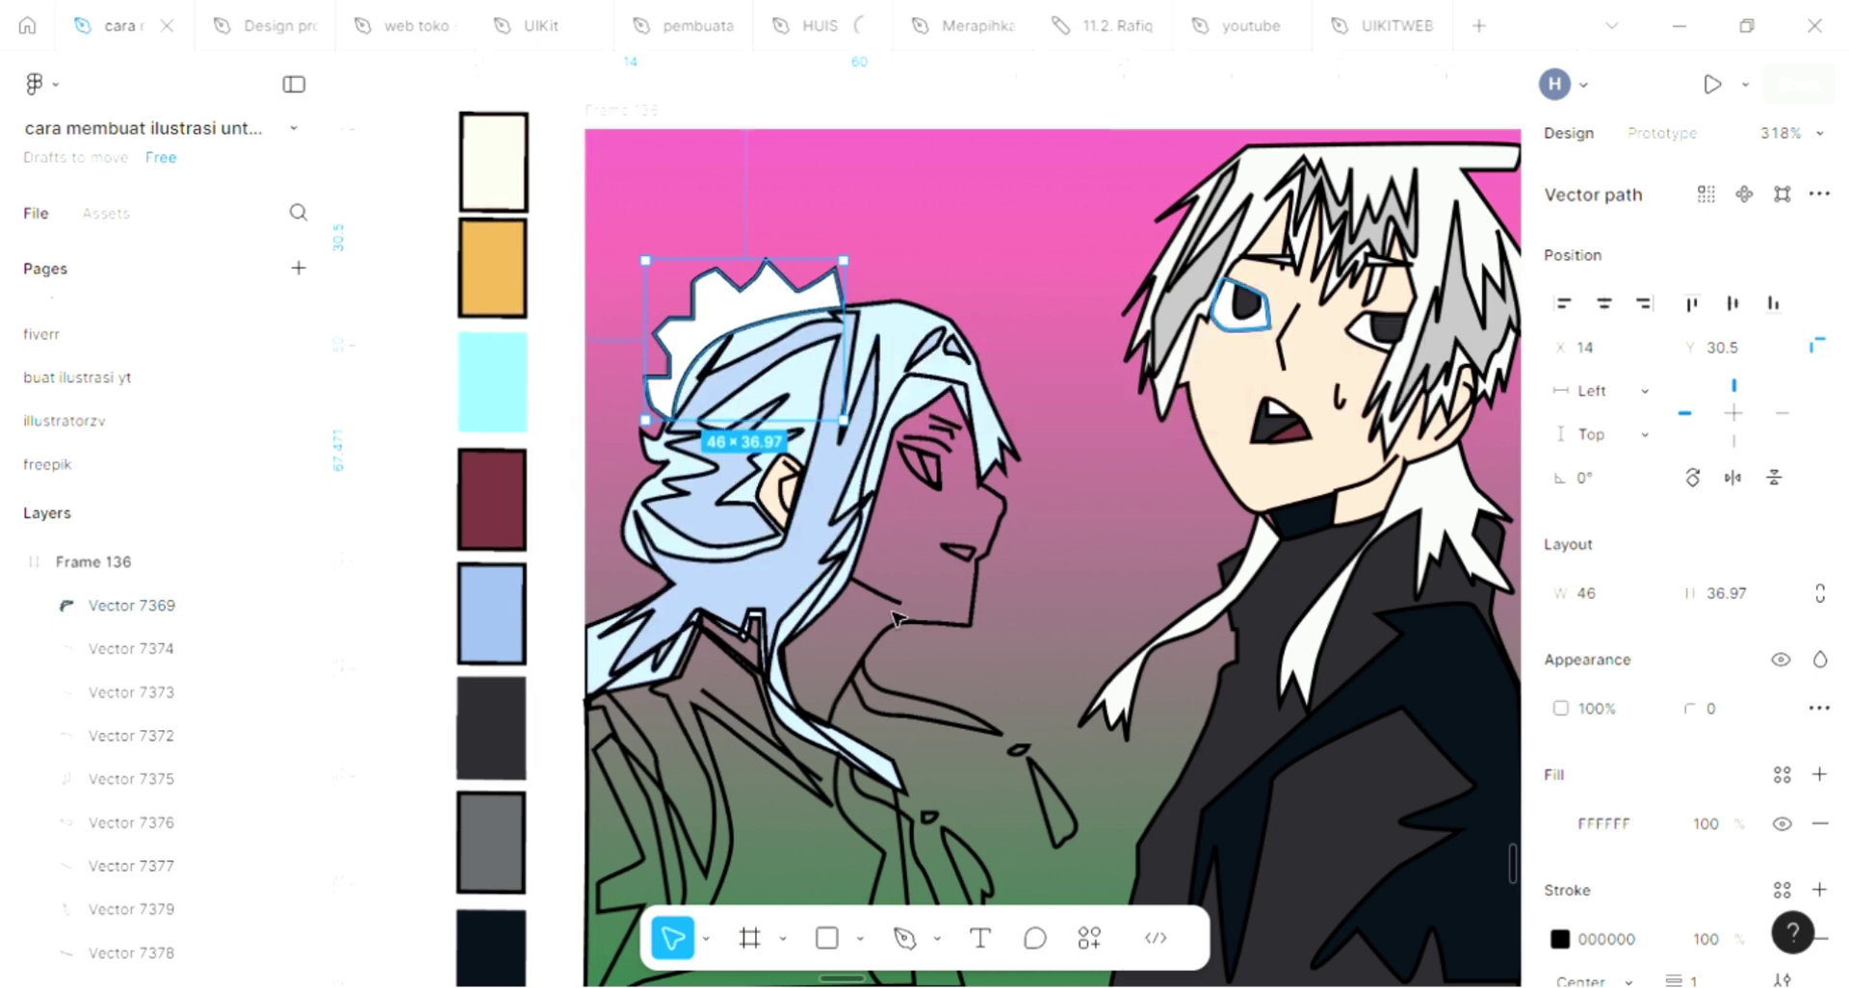
Fill the pupil shape of the woman's eye with black 000000
{"action": "left_click", "coordinate": [939, 475]}
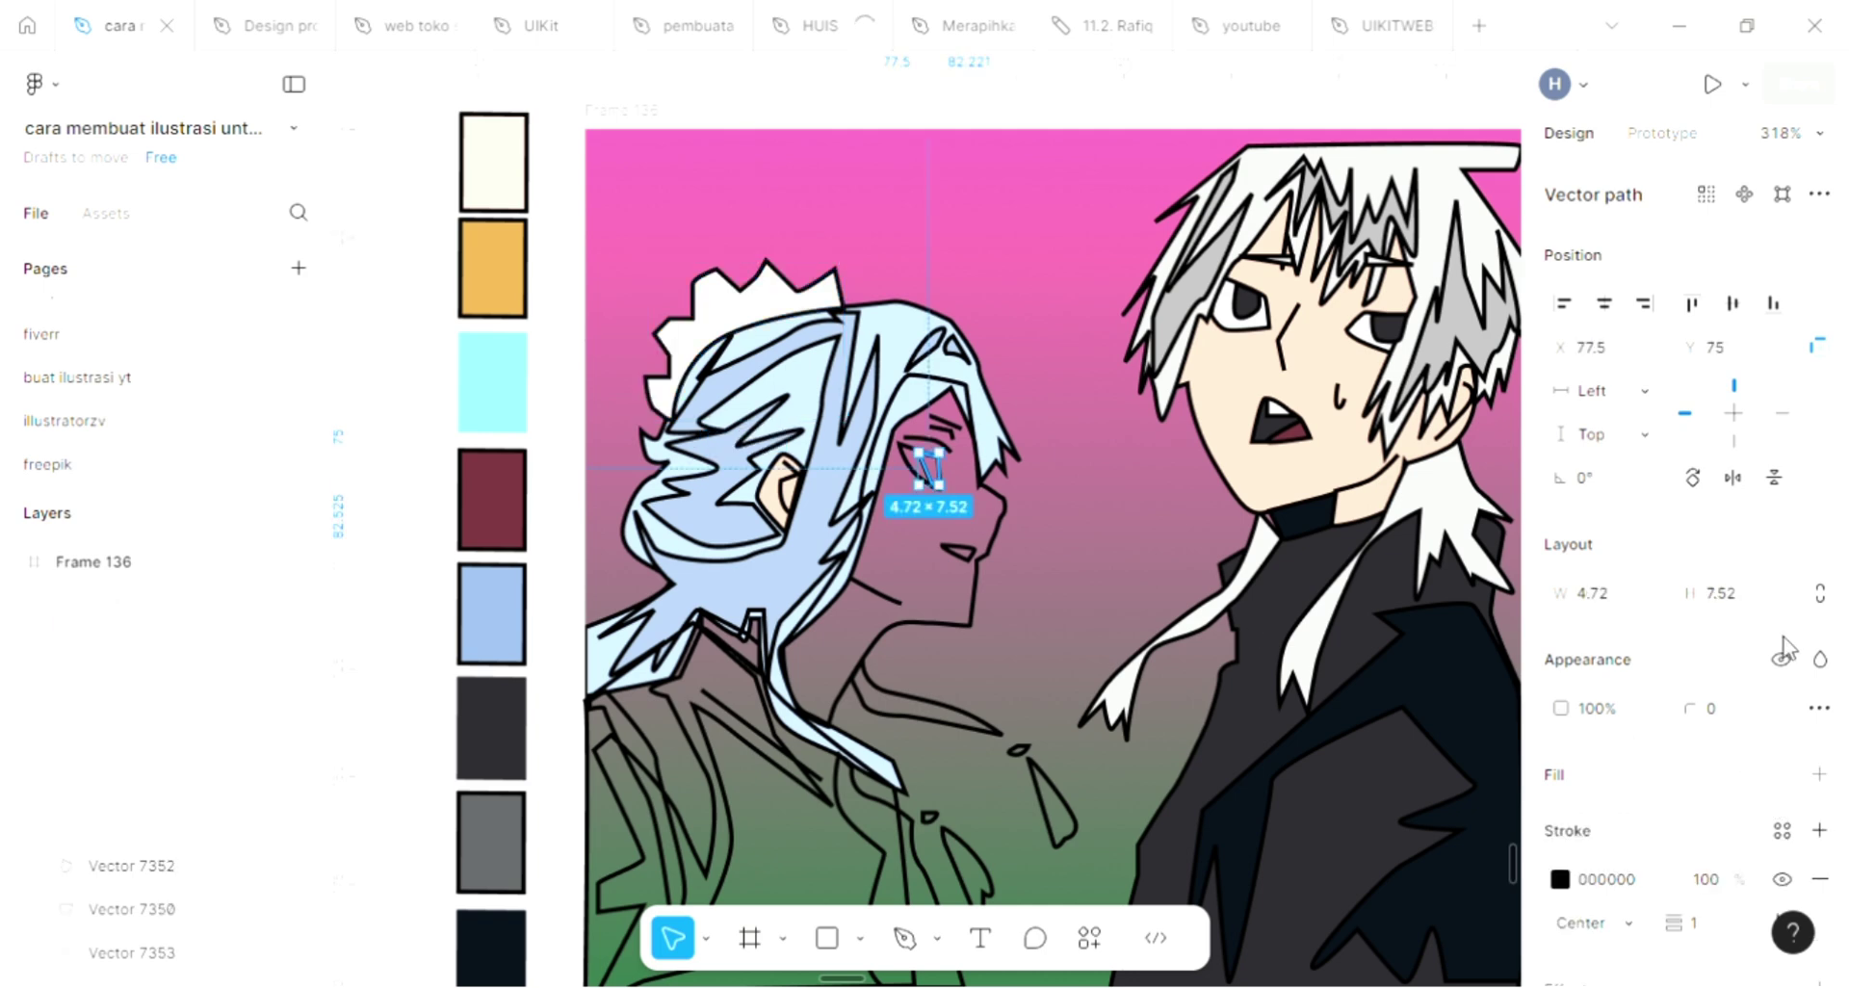
{"action": "key", "text": "i"}
{"action": "left_click", "coordinate": [926, 365]}
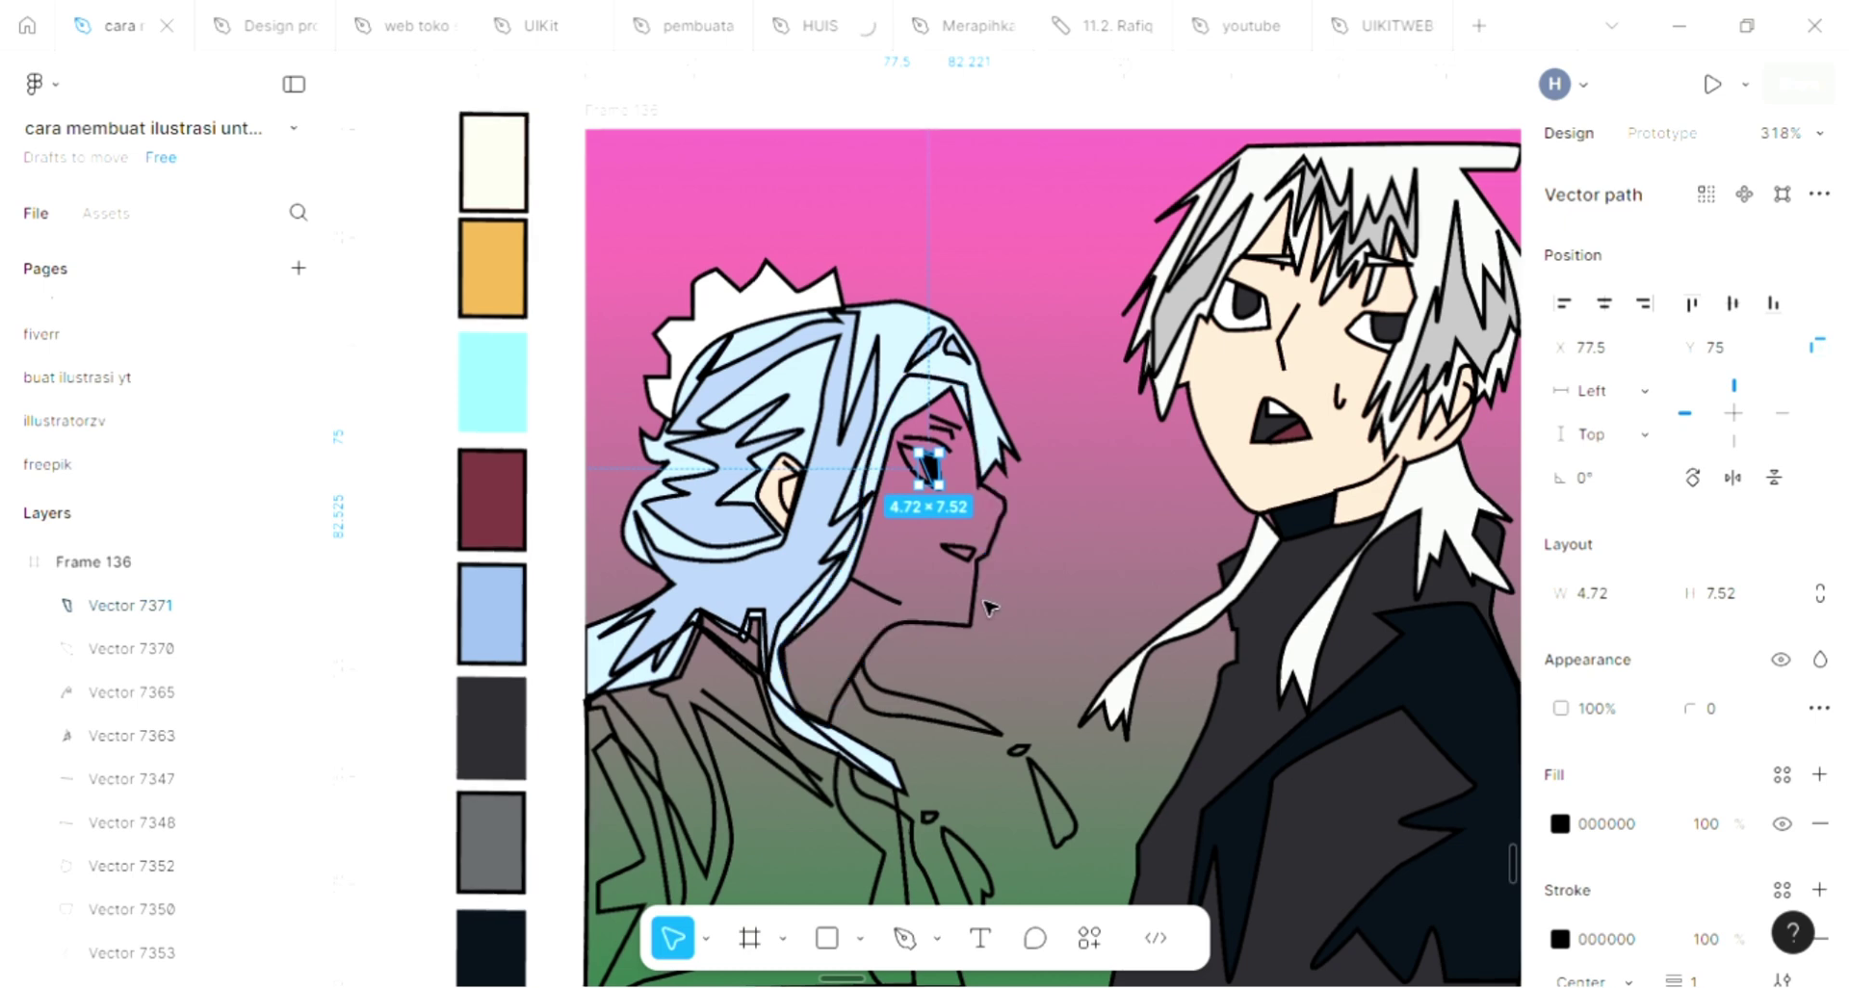
Fill the woman's face and neck shape with skin tone F5CEBA sampled from the man's face and send it to the back
{"action": "left_click", "coordinate": [992, 608]}
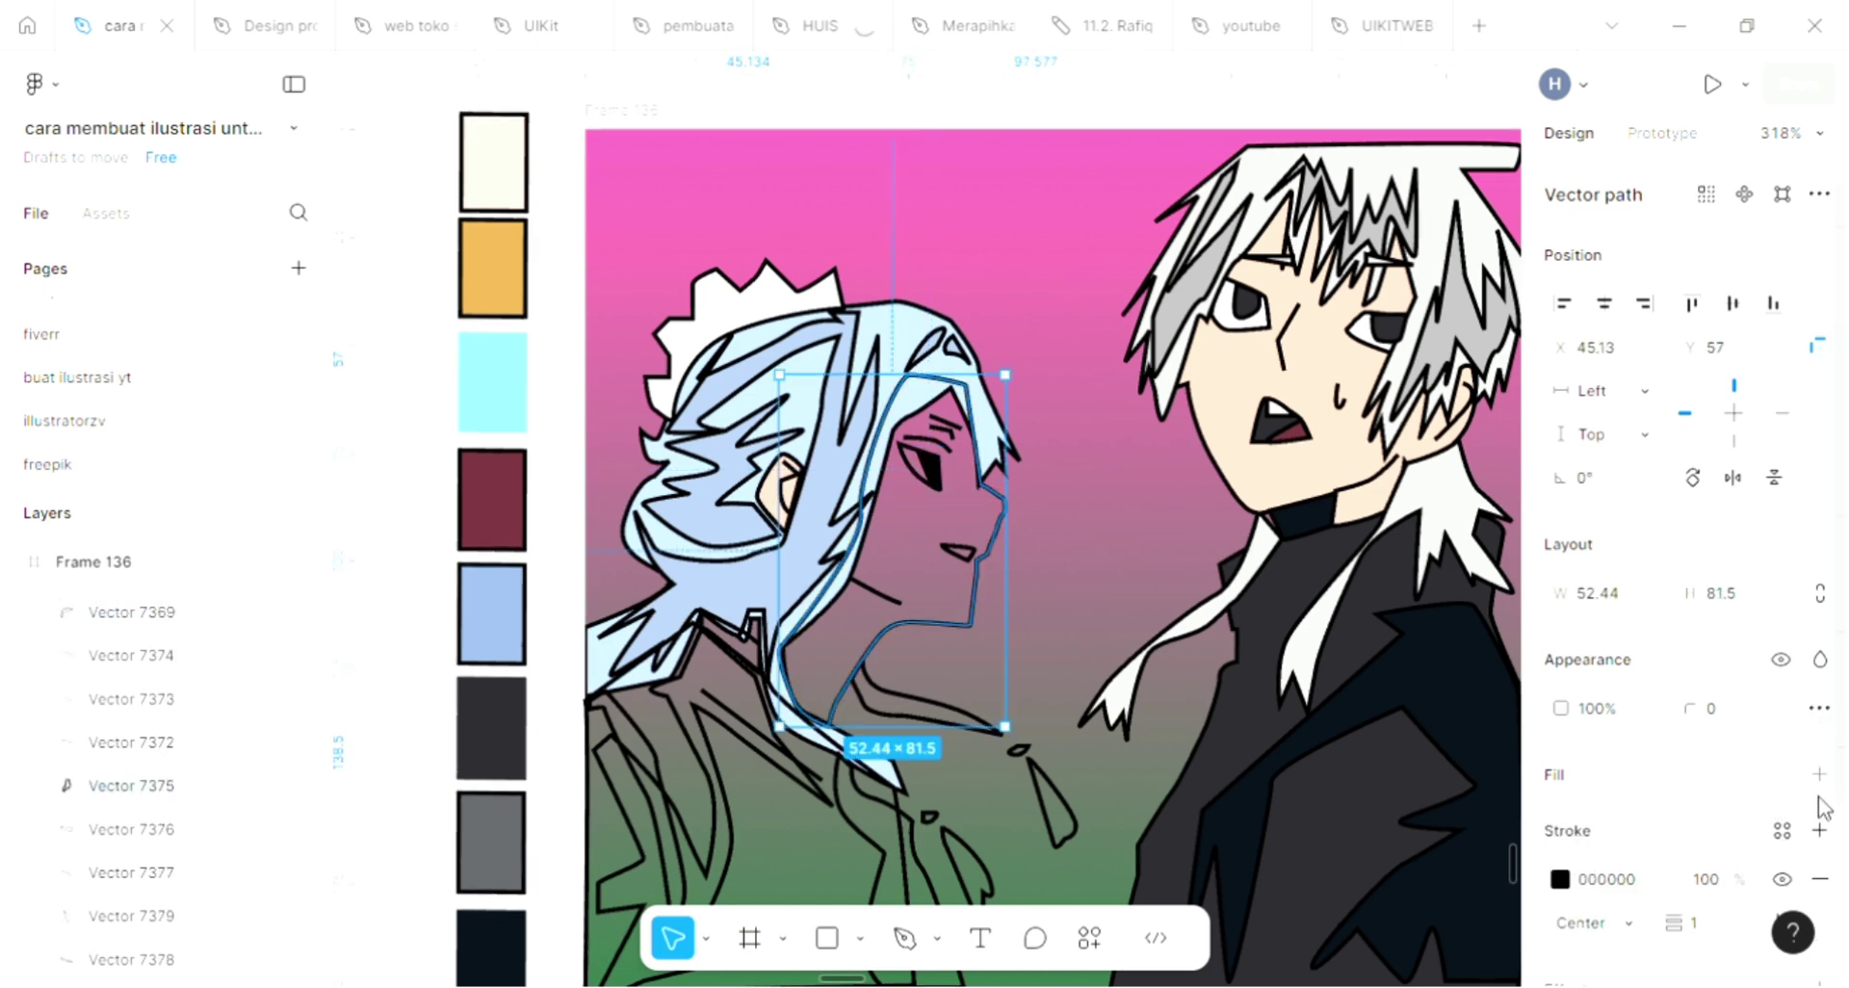
{"action": "left_click", "coordinate": [1819, 775]}
{"action": "key", "text": "i"}
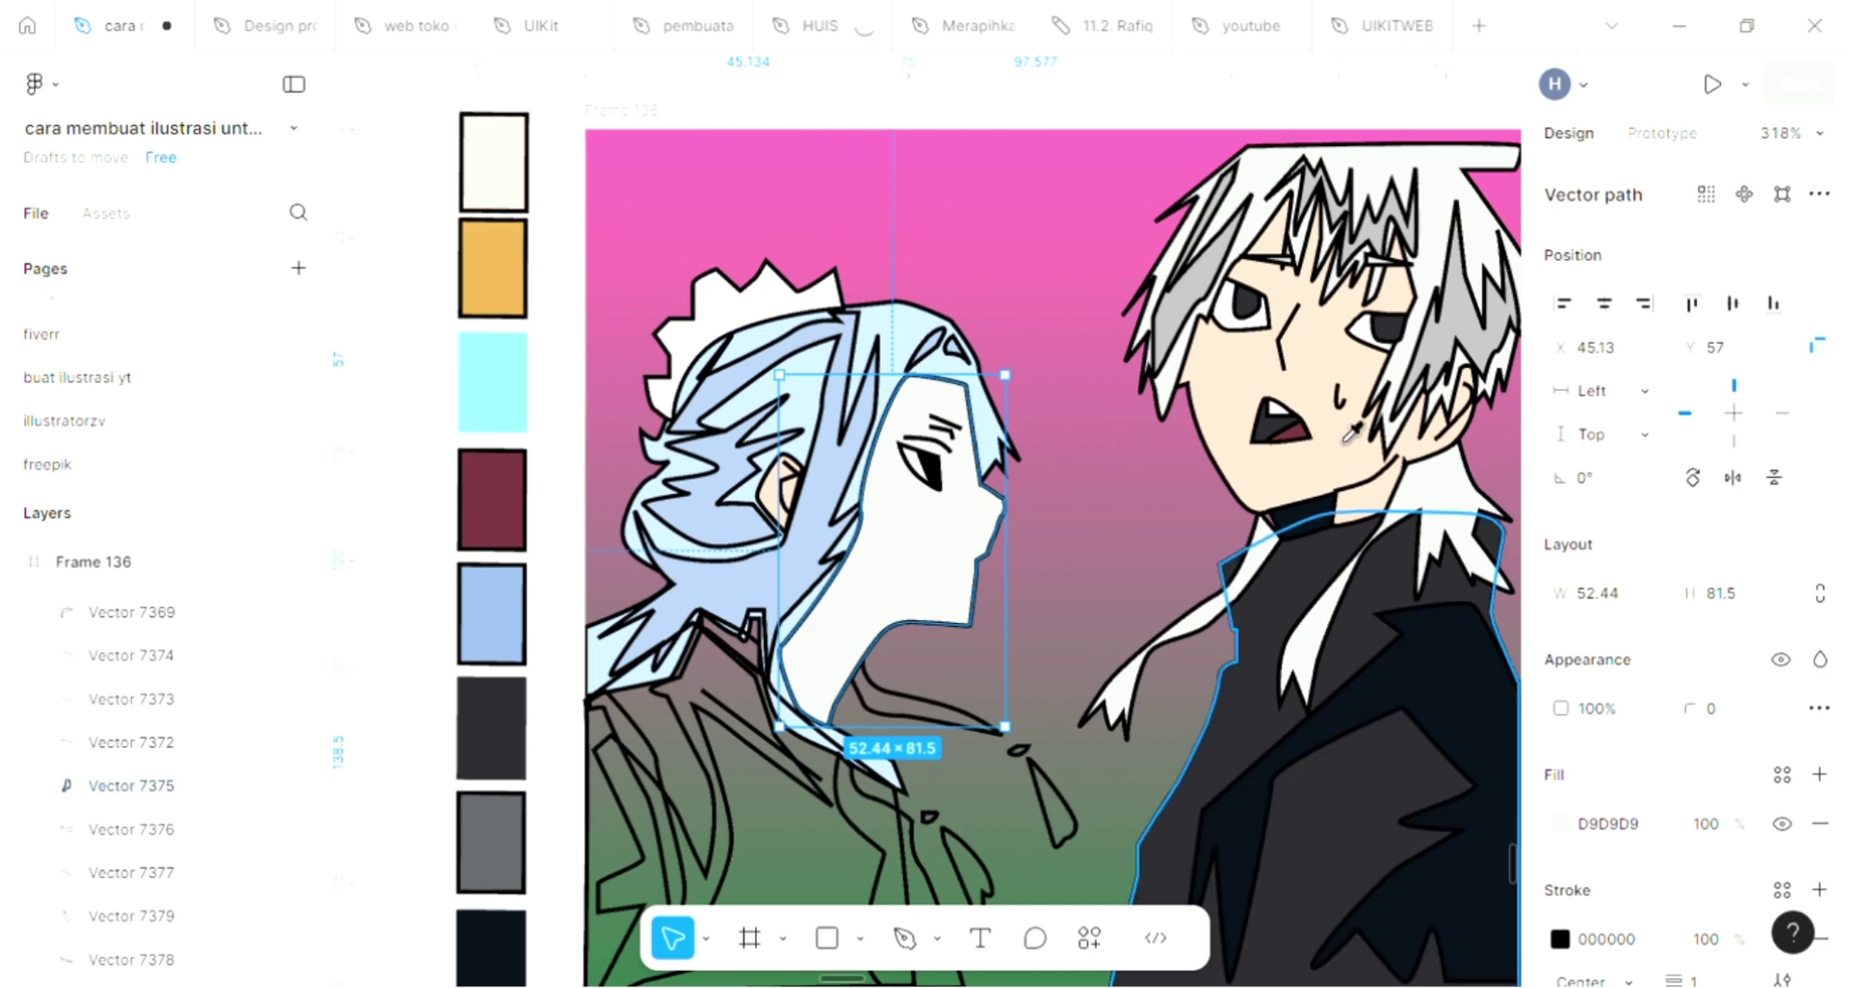
{"action": "left_click", "coordinate": [1347, 438]}
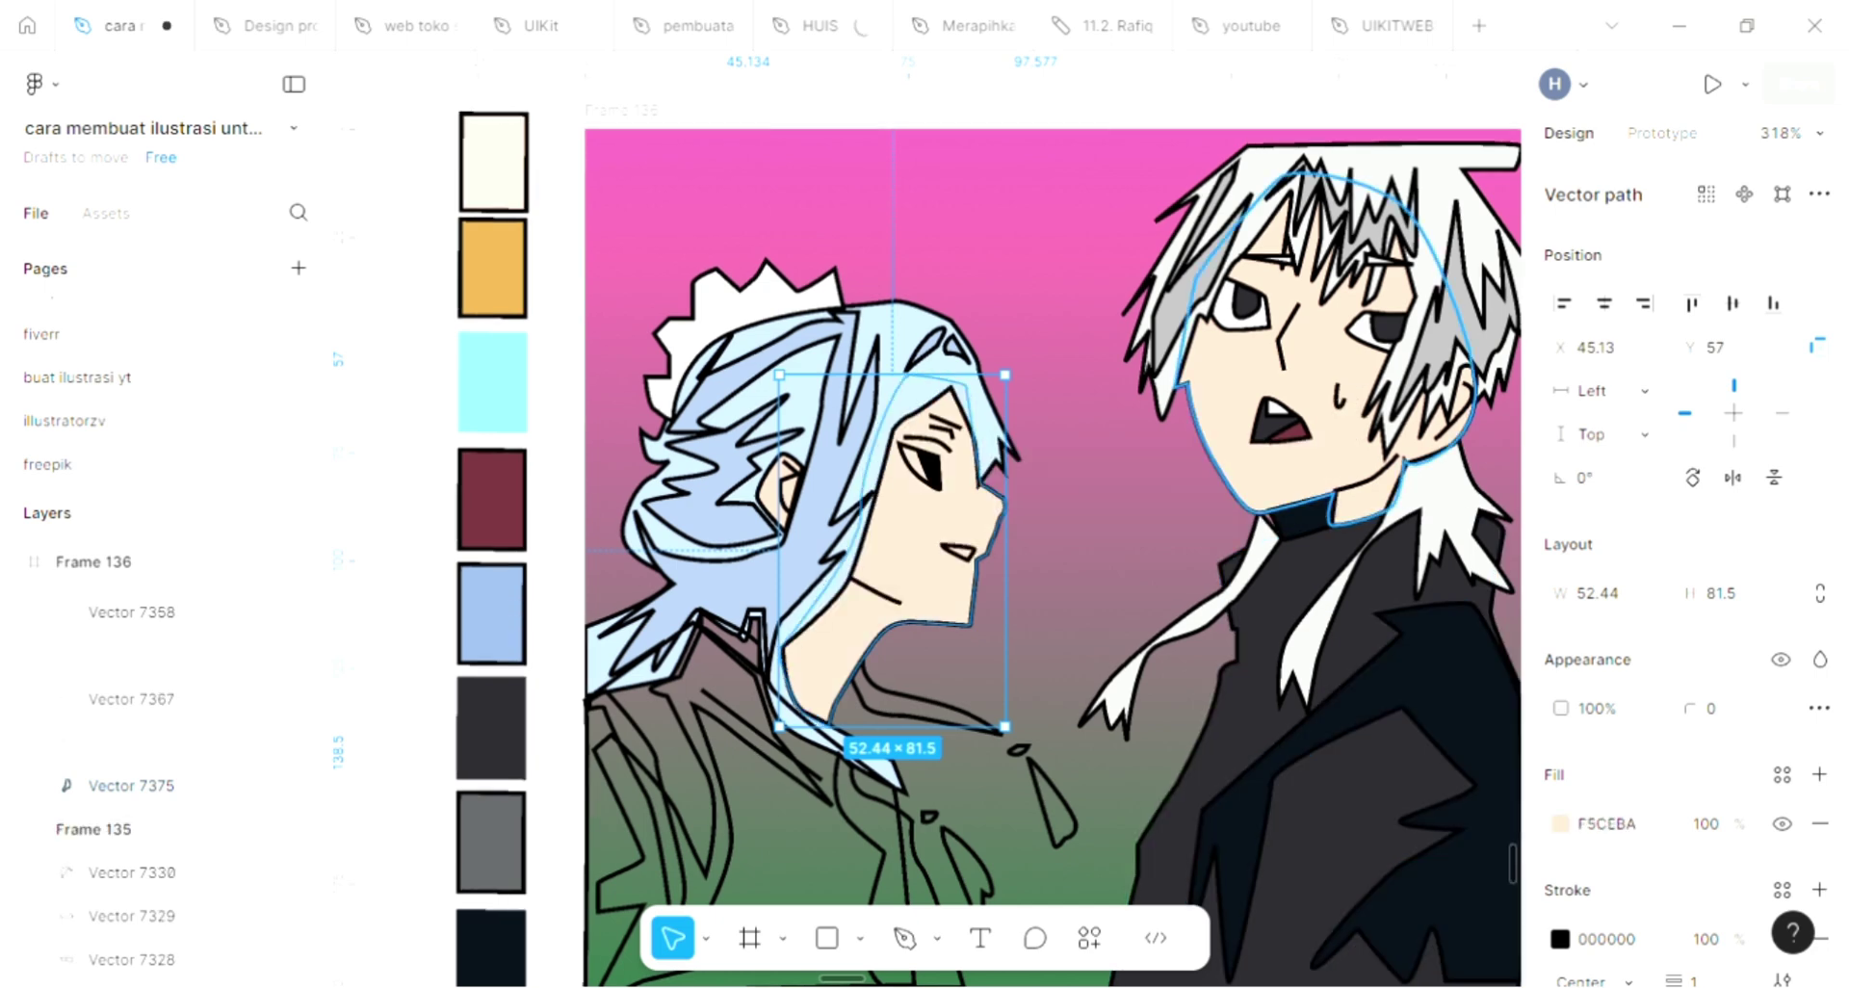
Colour the woman's mouth shape white FFFFFF and fill the outer shape of her eye with white
{"action": "left_click", "coordinate": [961, 553]}
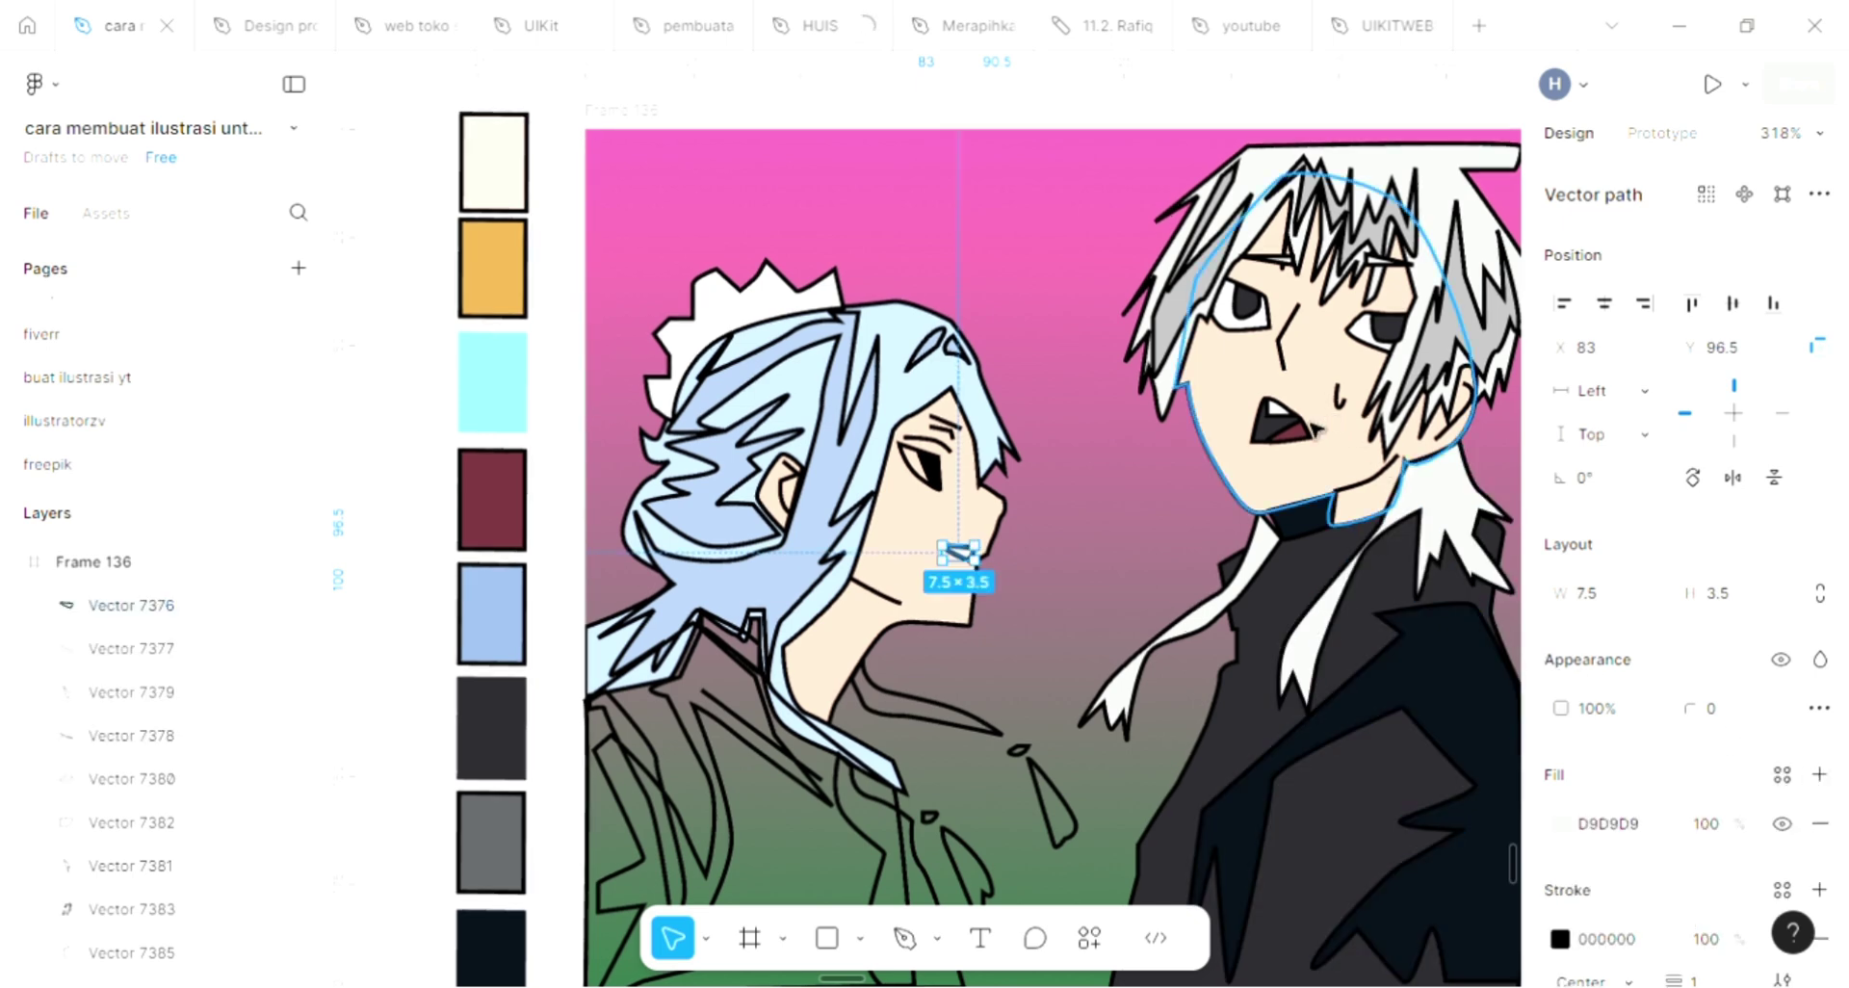
{"action": "key", "text": "i"}
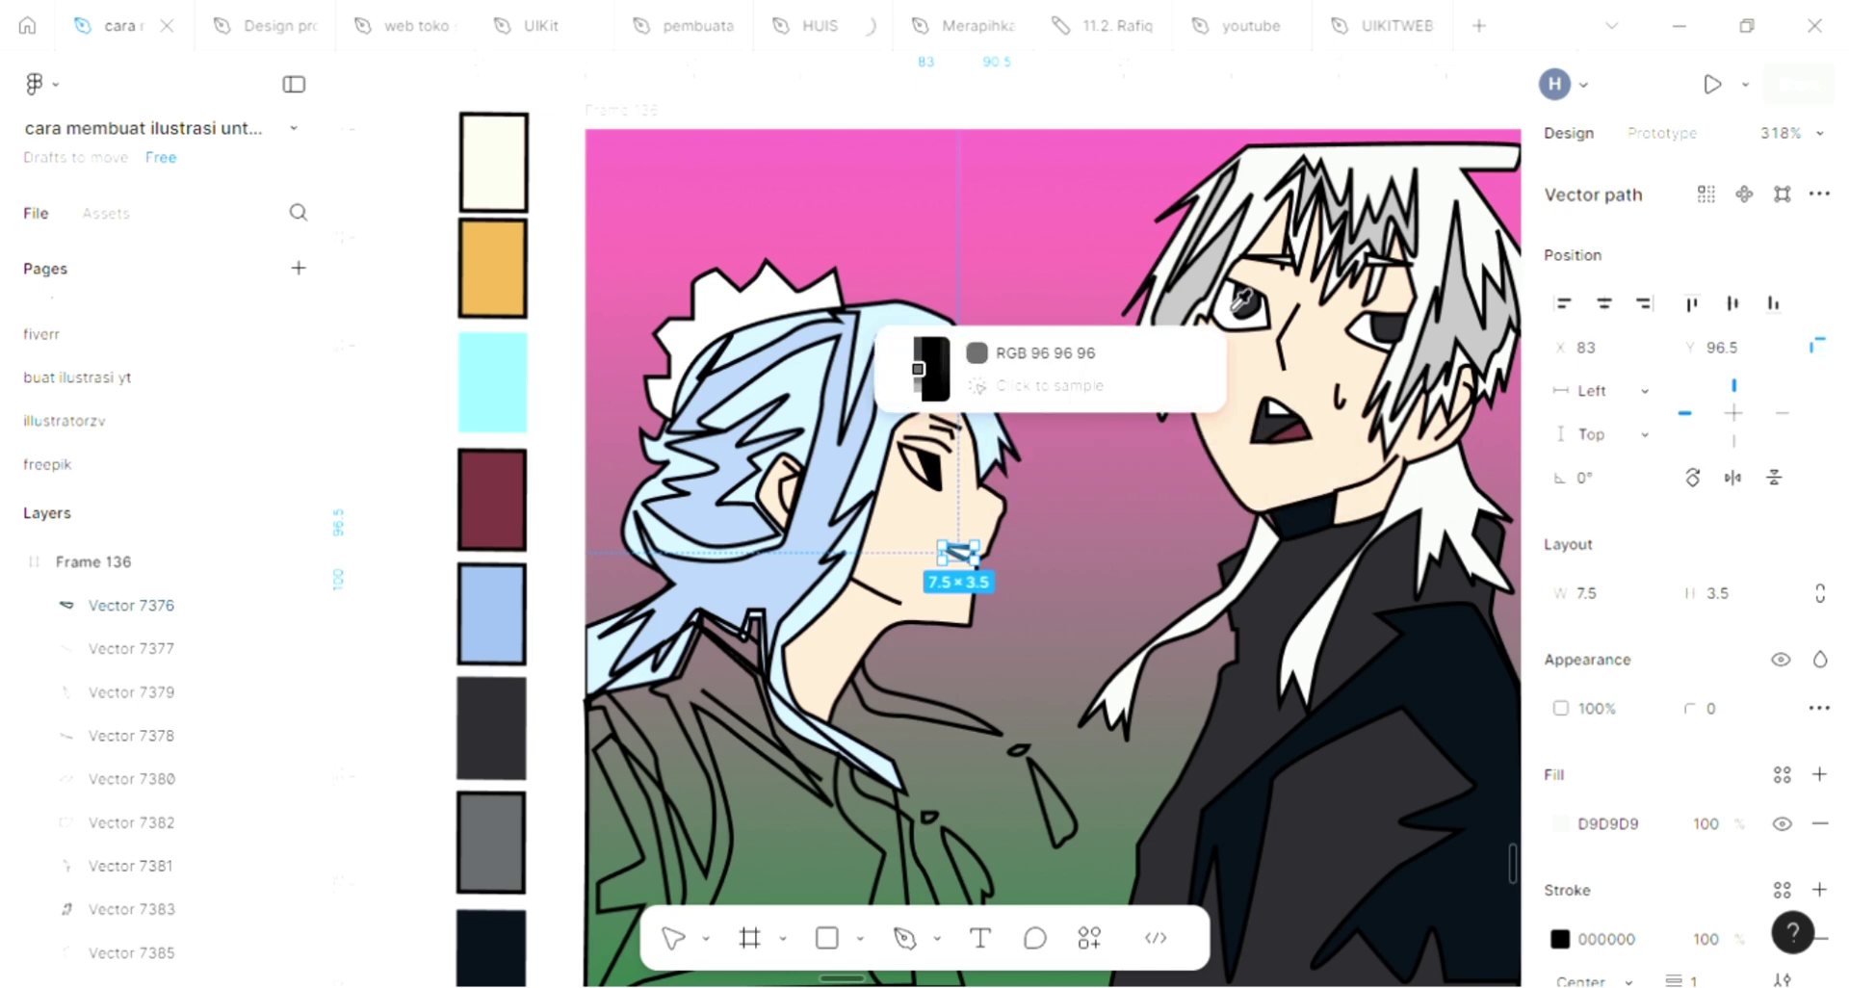
{"action": "left_click", "coordinate": [912, 368]}
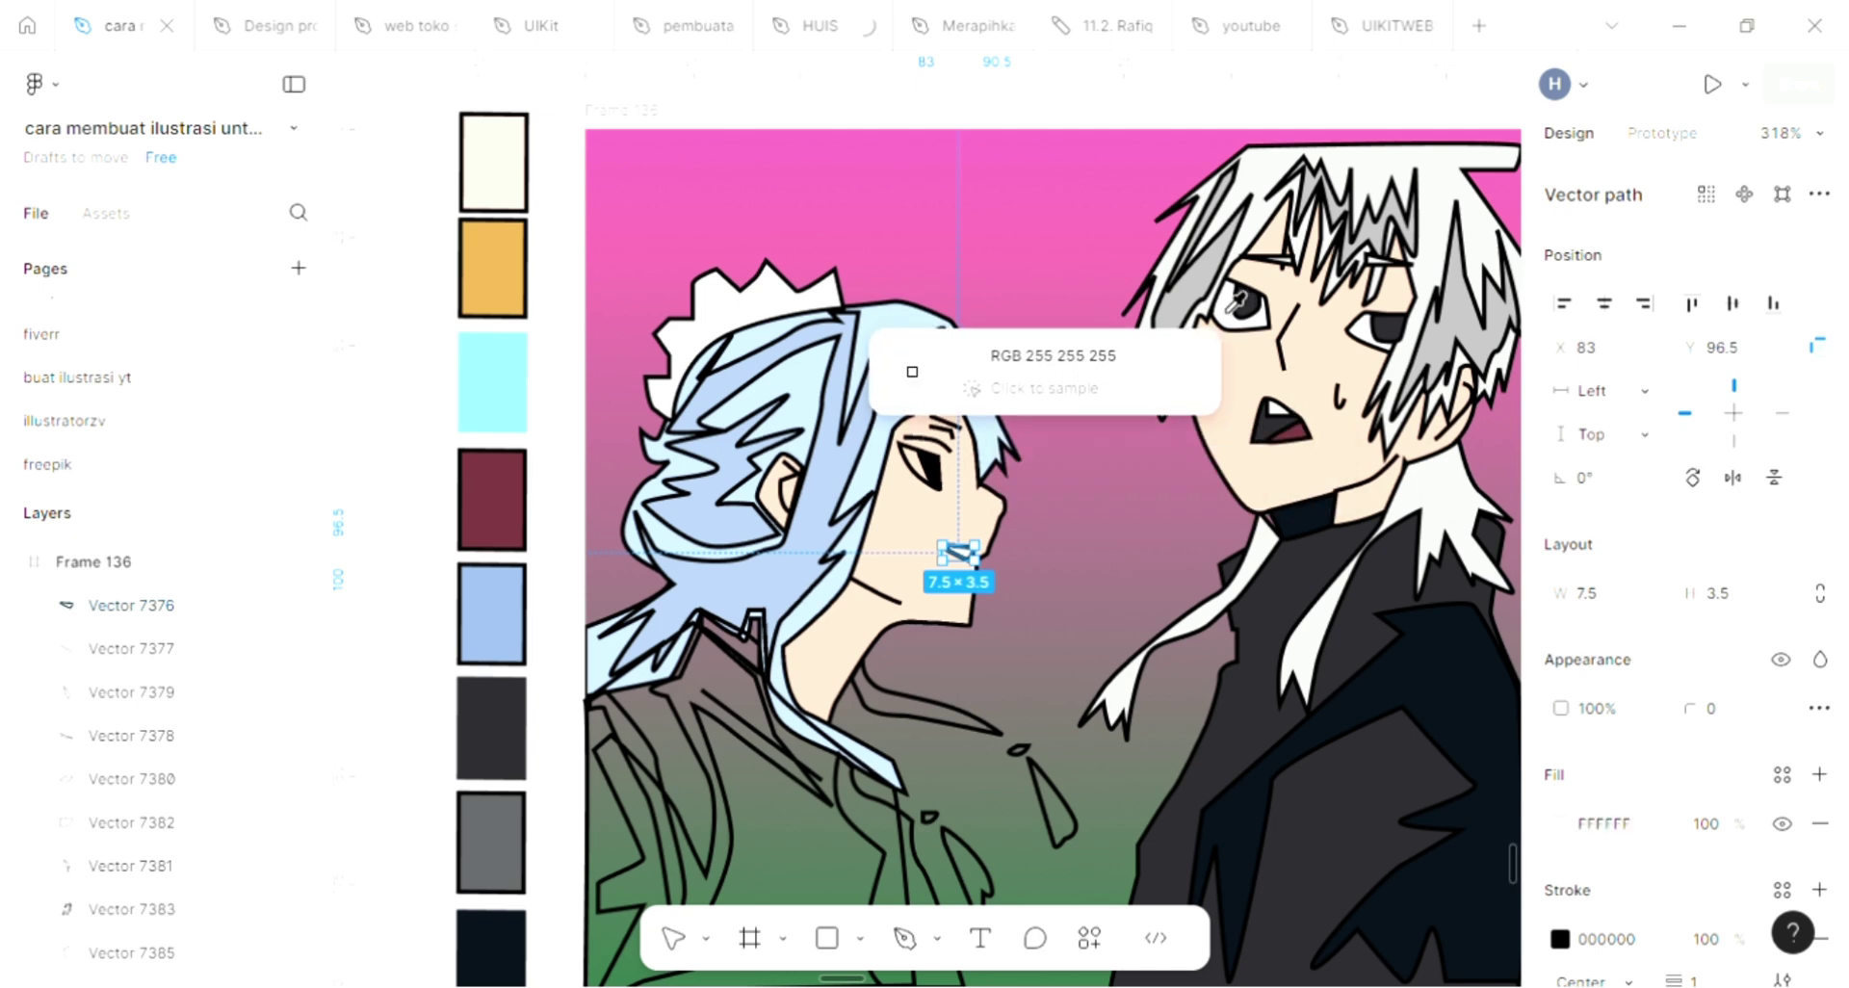
{"action": "left_click", "coordinate": [919, 467]}
{"action": "left_click", "coordinate": [1819, 774]}
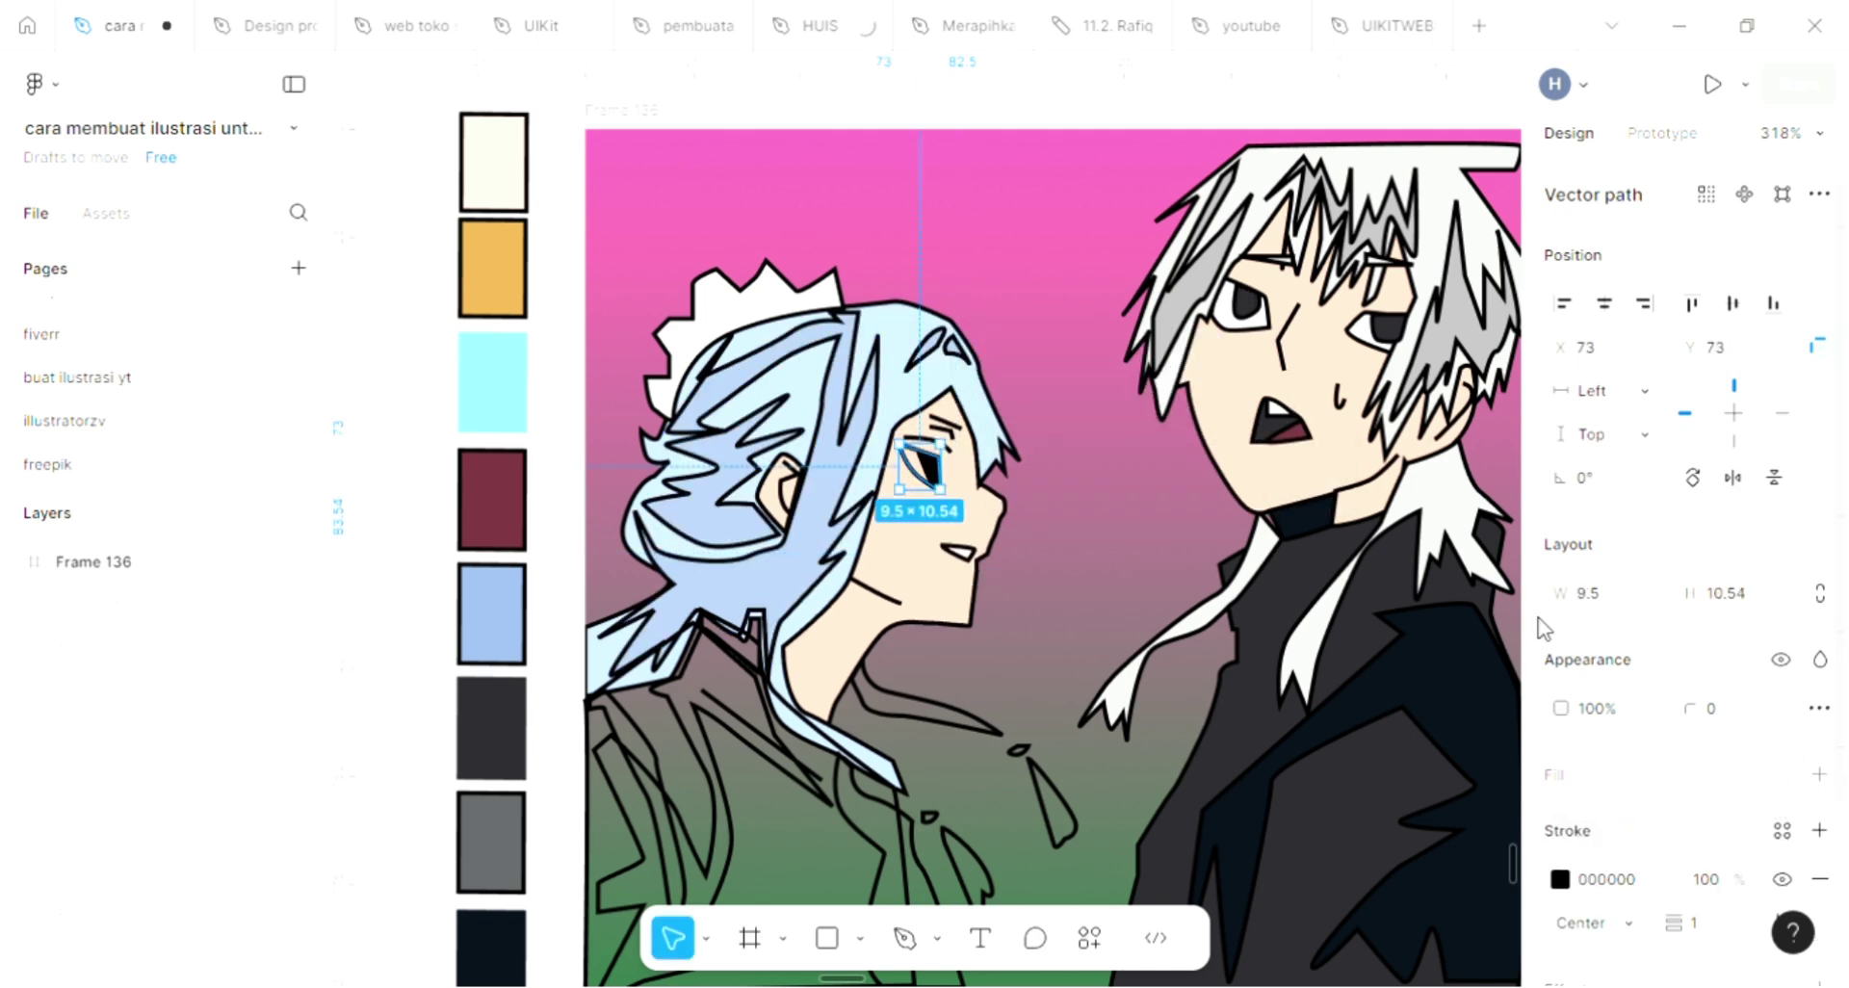
{"action": "key", "text": "i"}
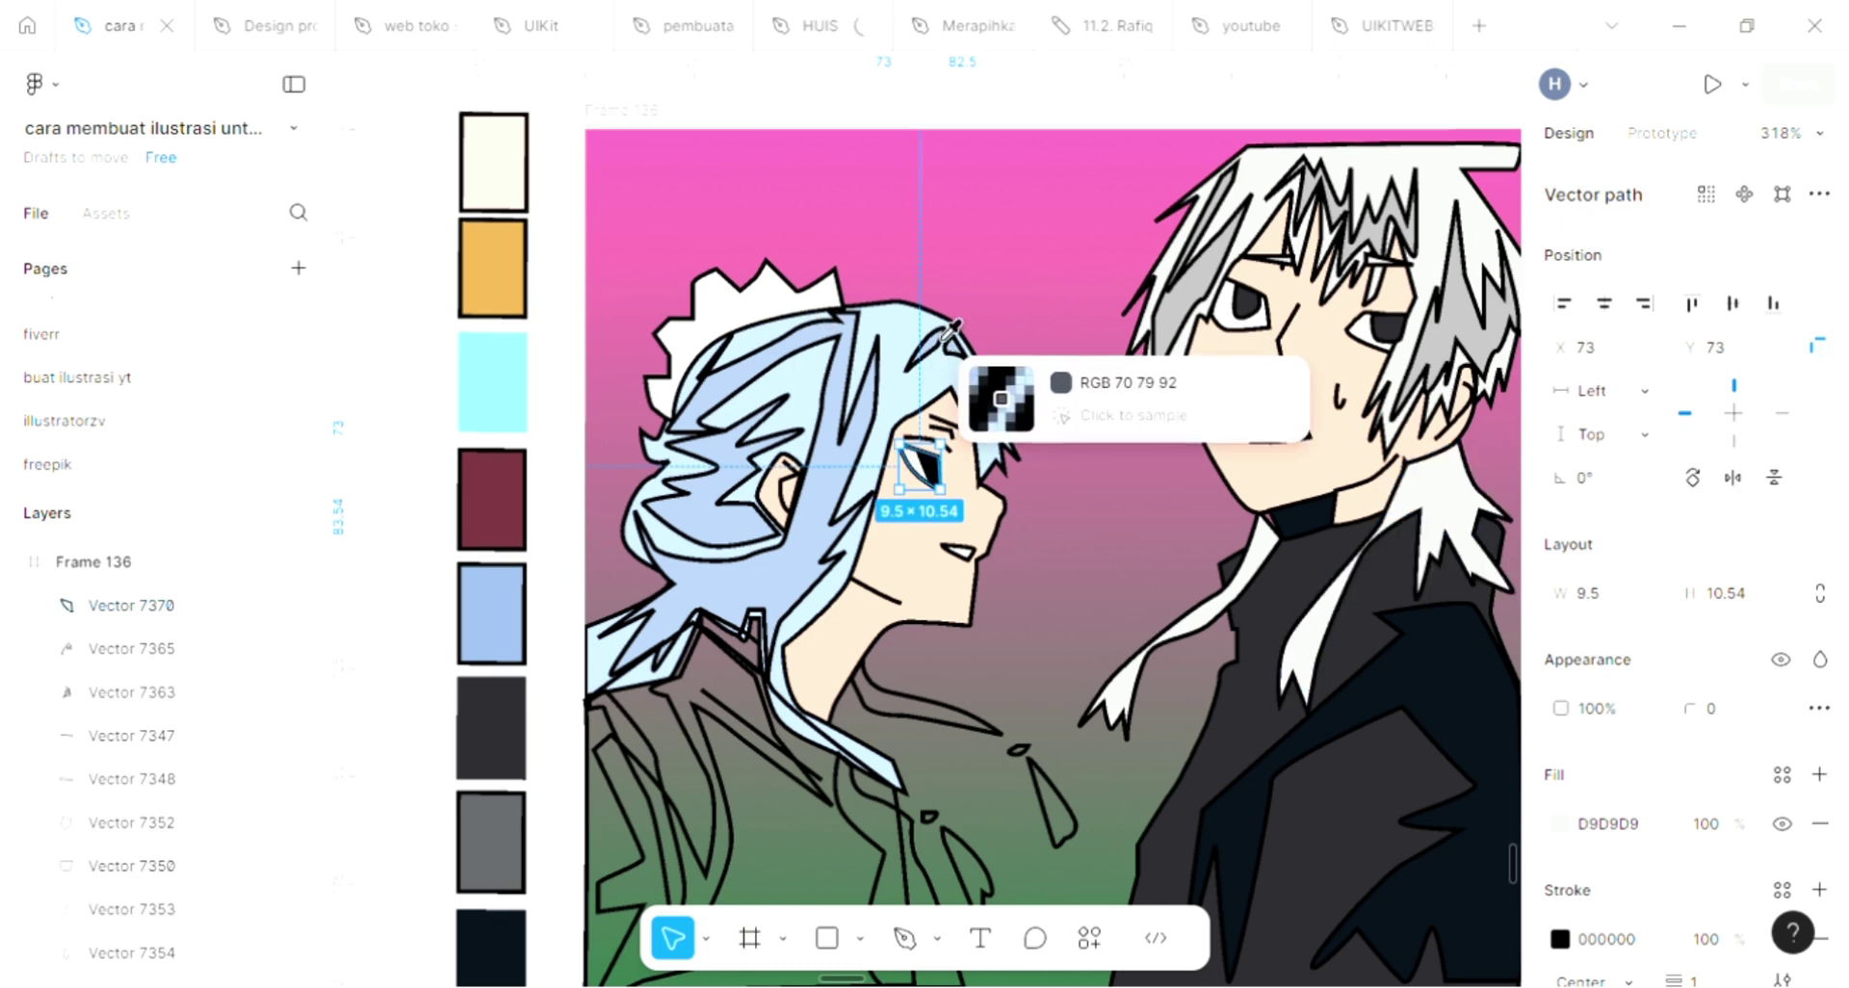
{"action": "left_click", "coordinate": [933, 344]}
Fill the thin curved strand below the woman's chin with the light hair blue BAD4F6
{"action": "left_click", "coordinate": [914, 734]}
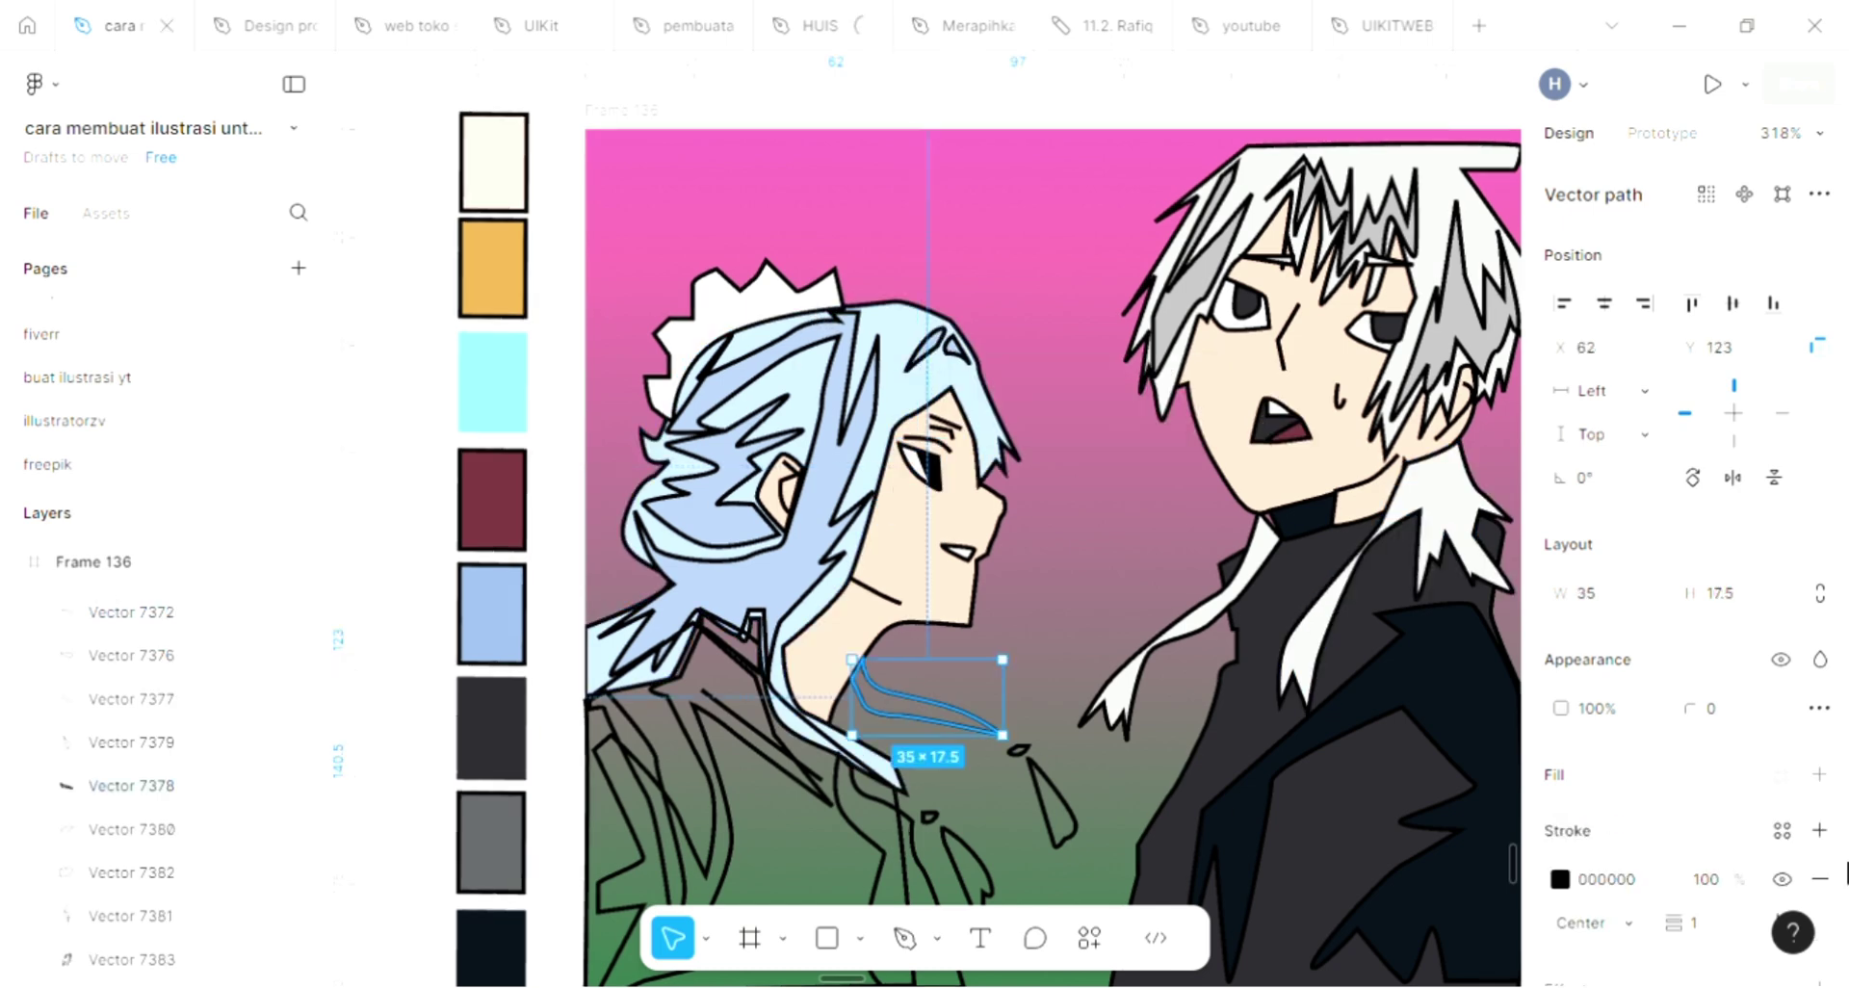
{"action": "left_click", "coordinate": [1819, 775]}
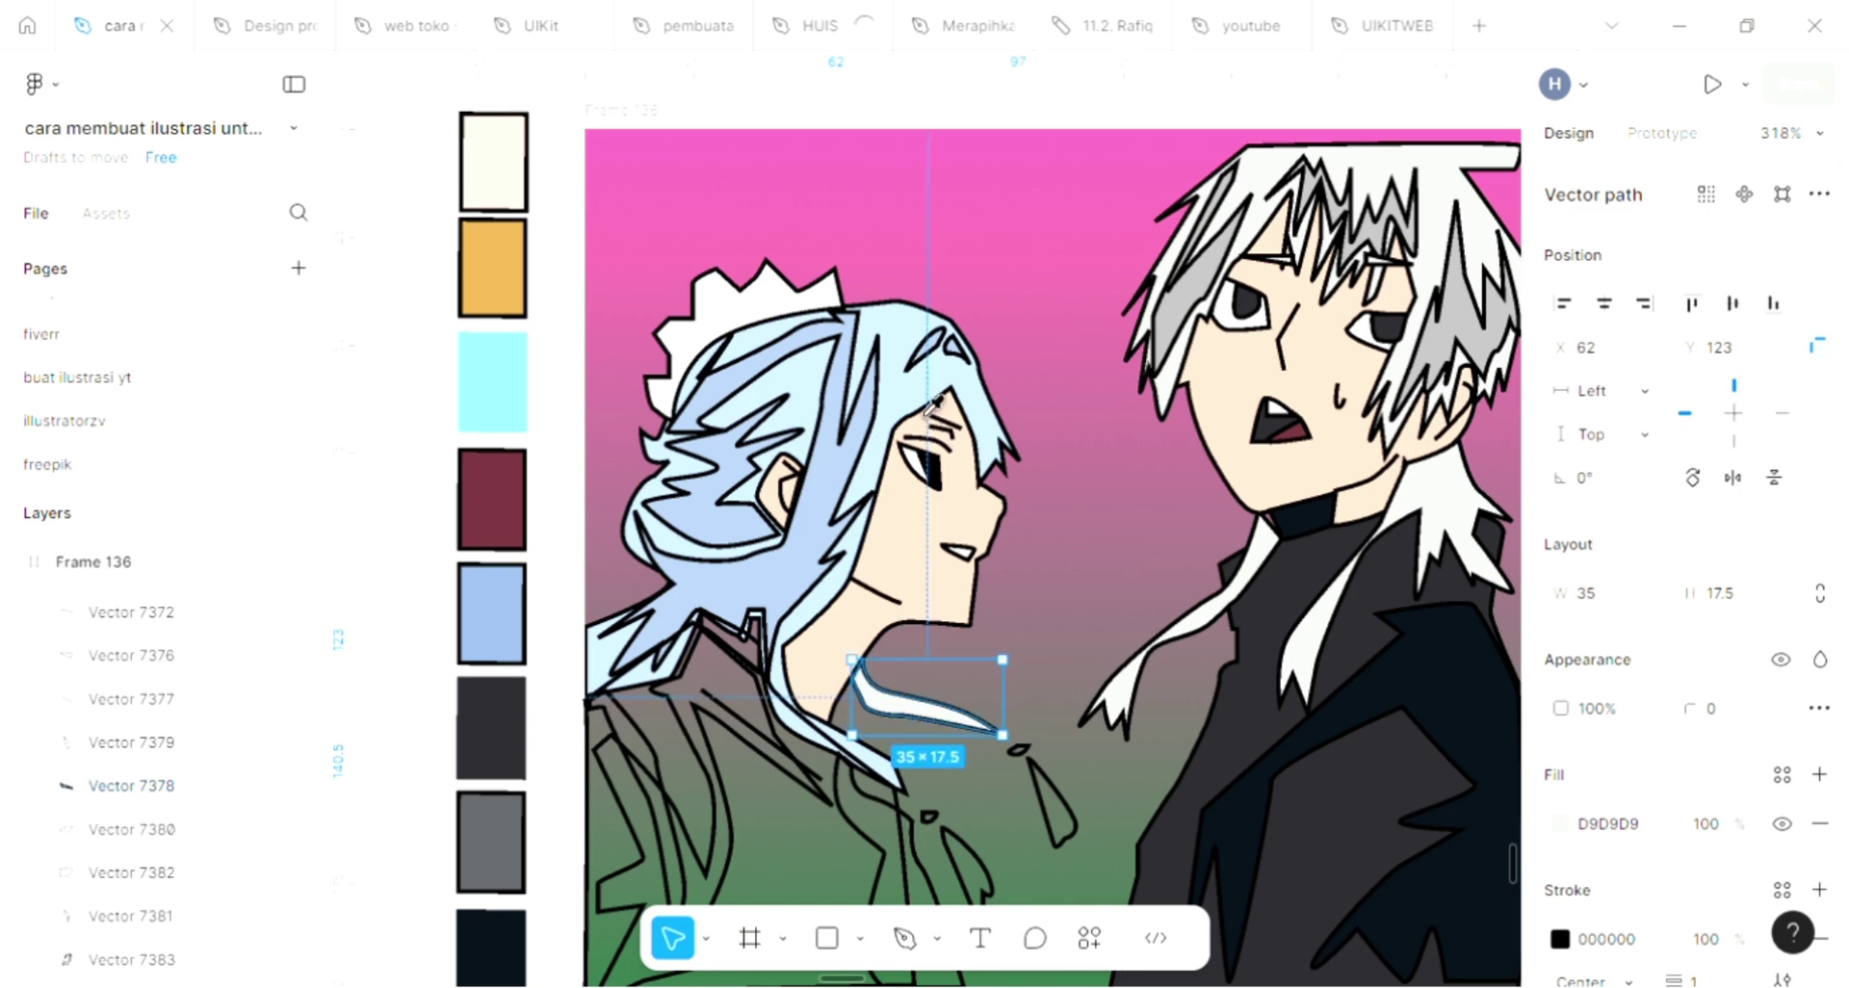
{"action": "left_click", "coordinate": [930, 409]}
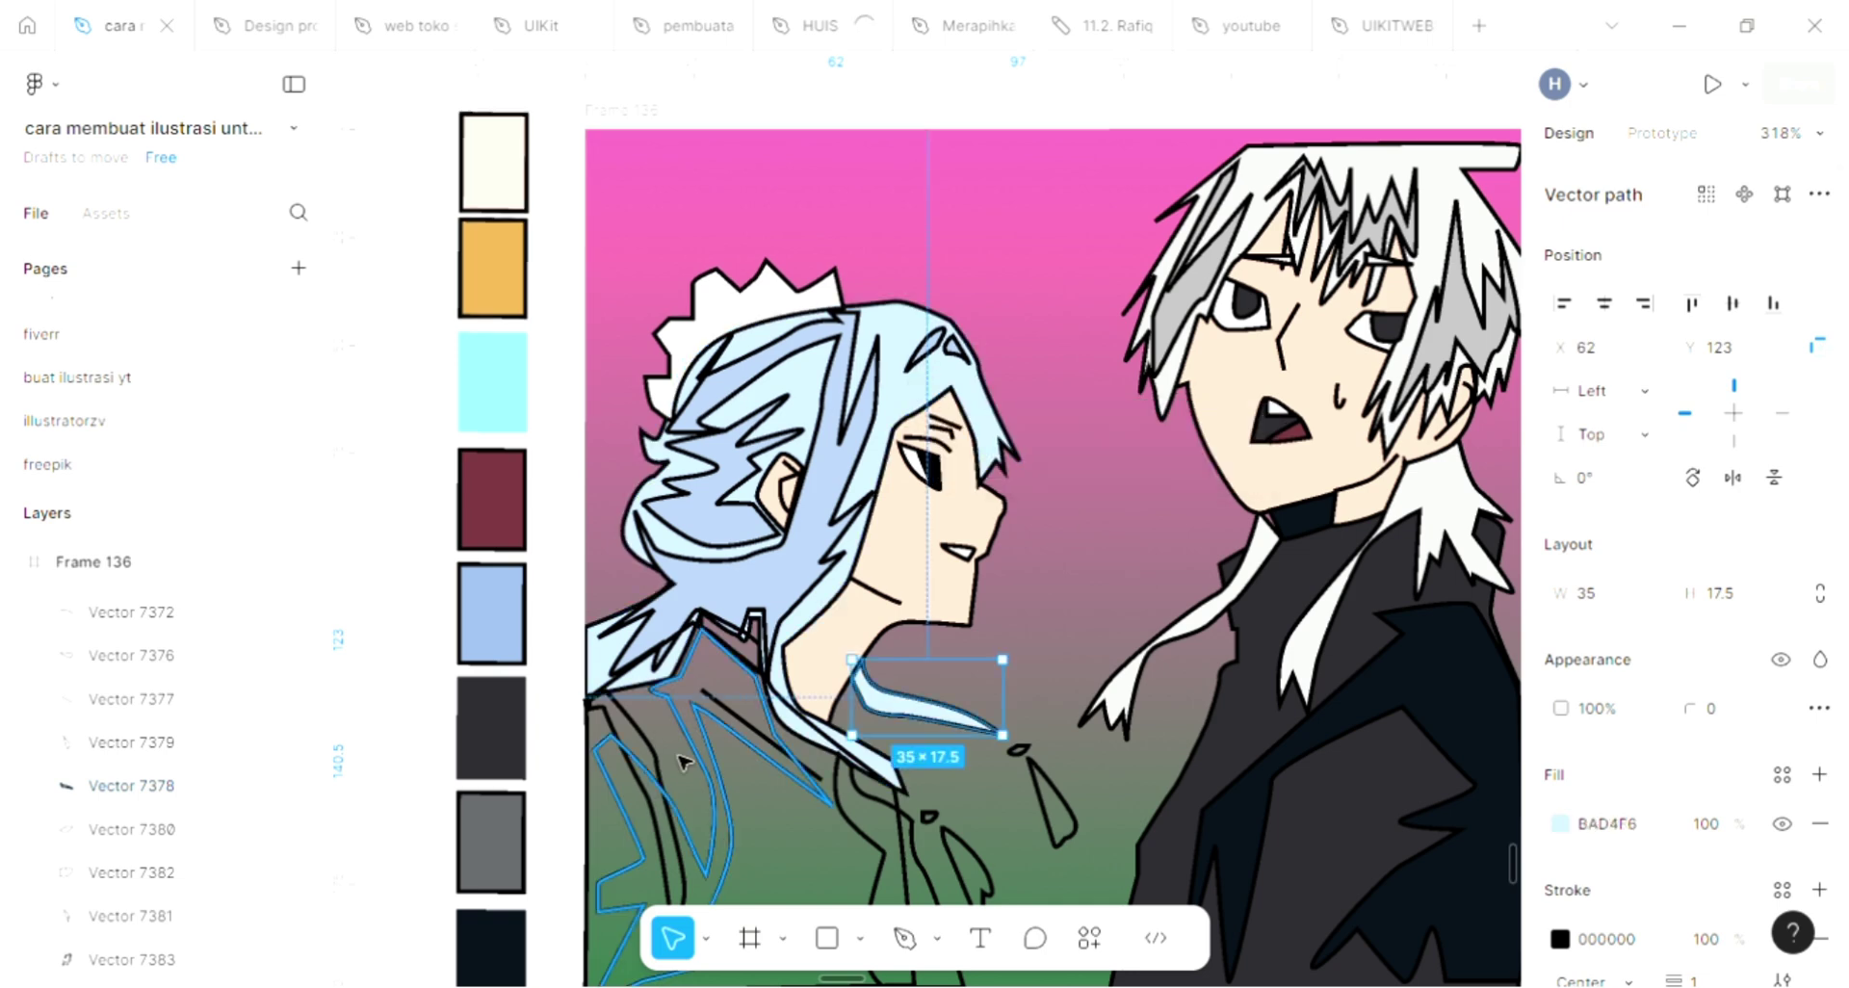
Fill the teardrop-shaped strand end and the lower strand end in front of the woman's chest with BAD4F6 sampled from the light-blue hair
{"action": "scroll", "coordinate": [700, 782], "scroll_direction": "down", "scroll_amount": 1}
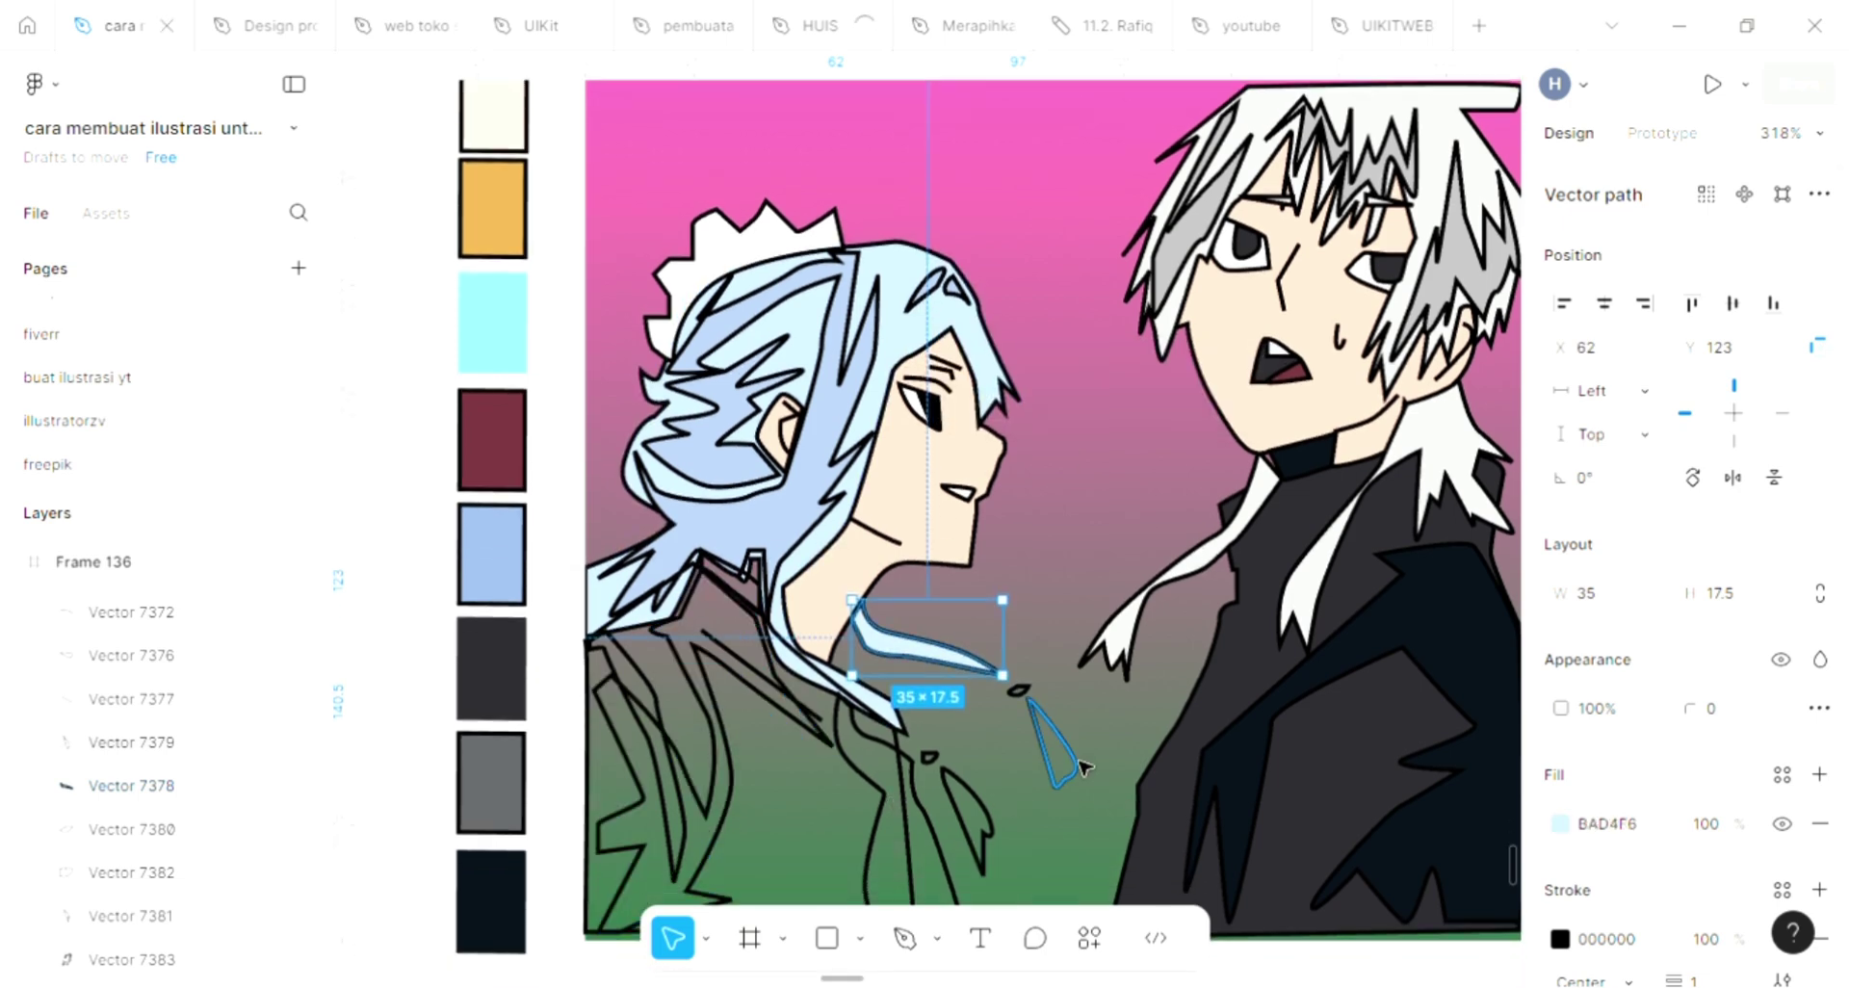
{"action": "left_click", "coordinate": [1037, 736]}
{"action": "left_click", "coordinate": [1819, 775]}
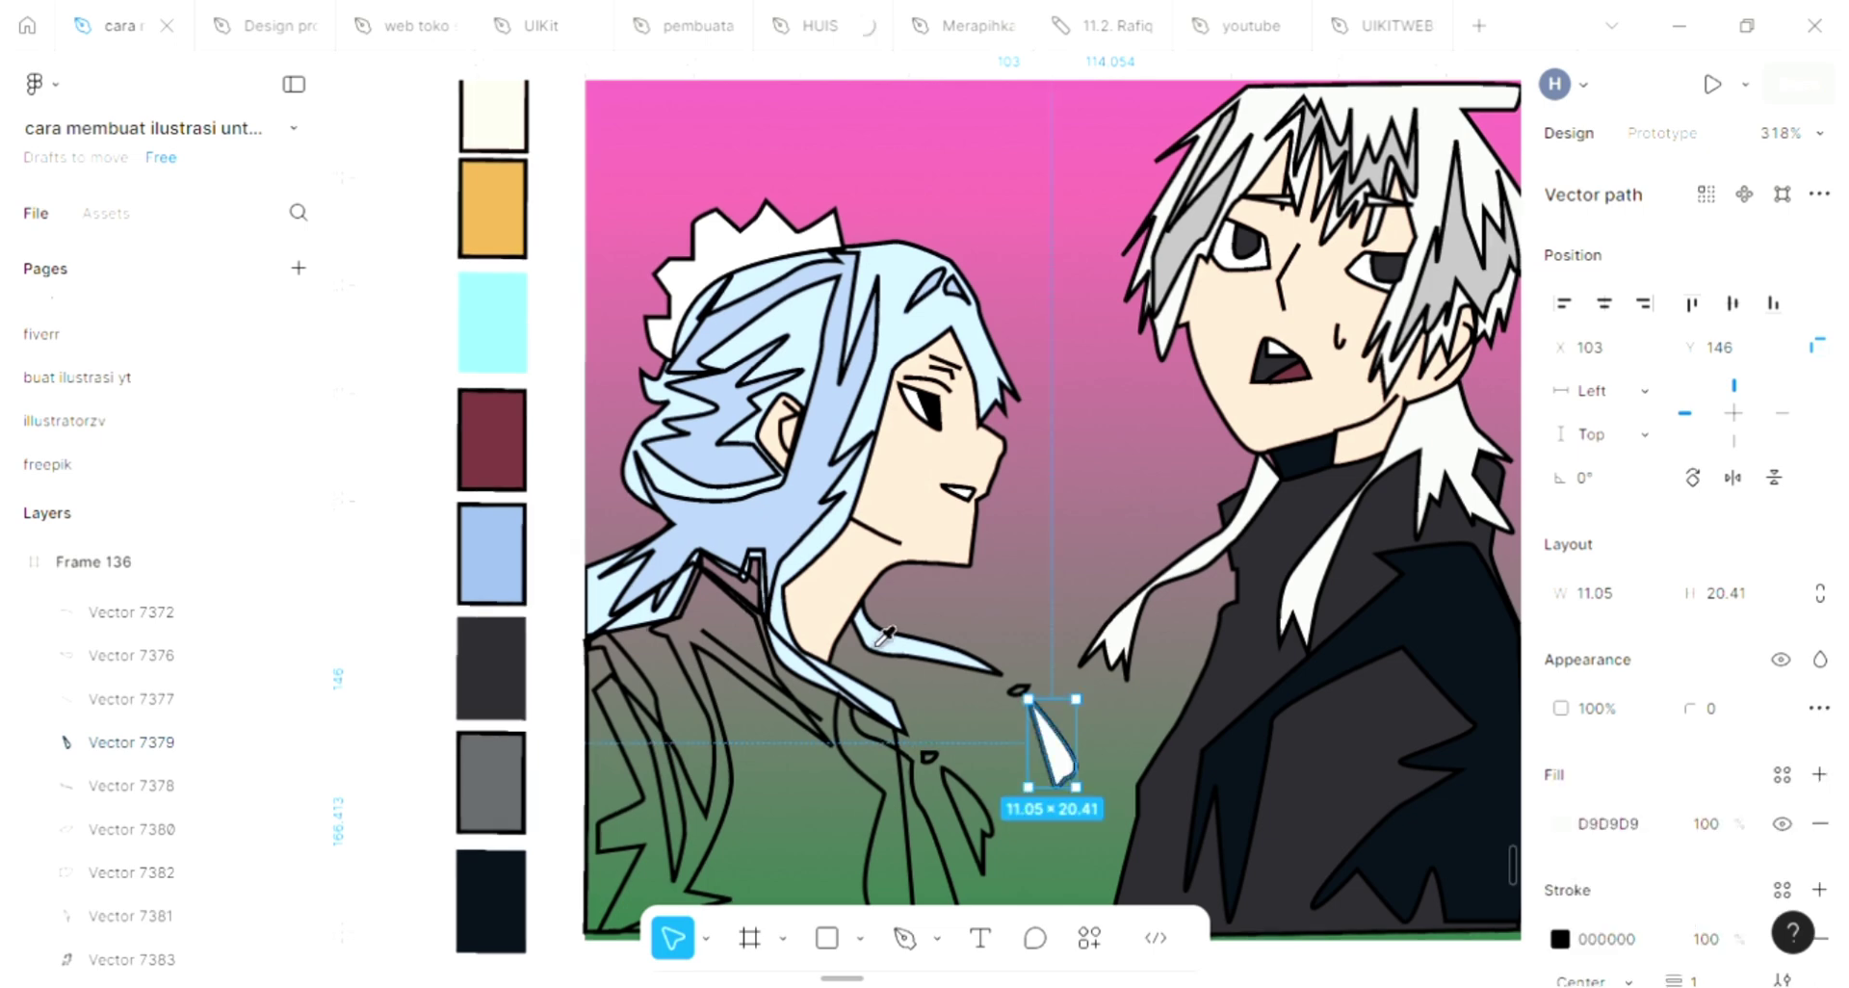
{"action": "key", "text": "i"}
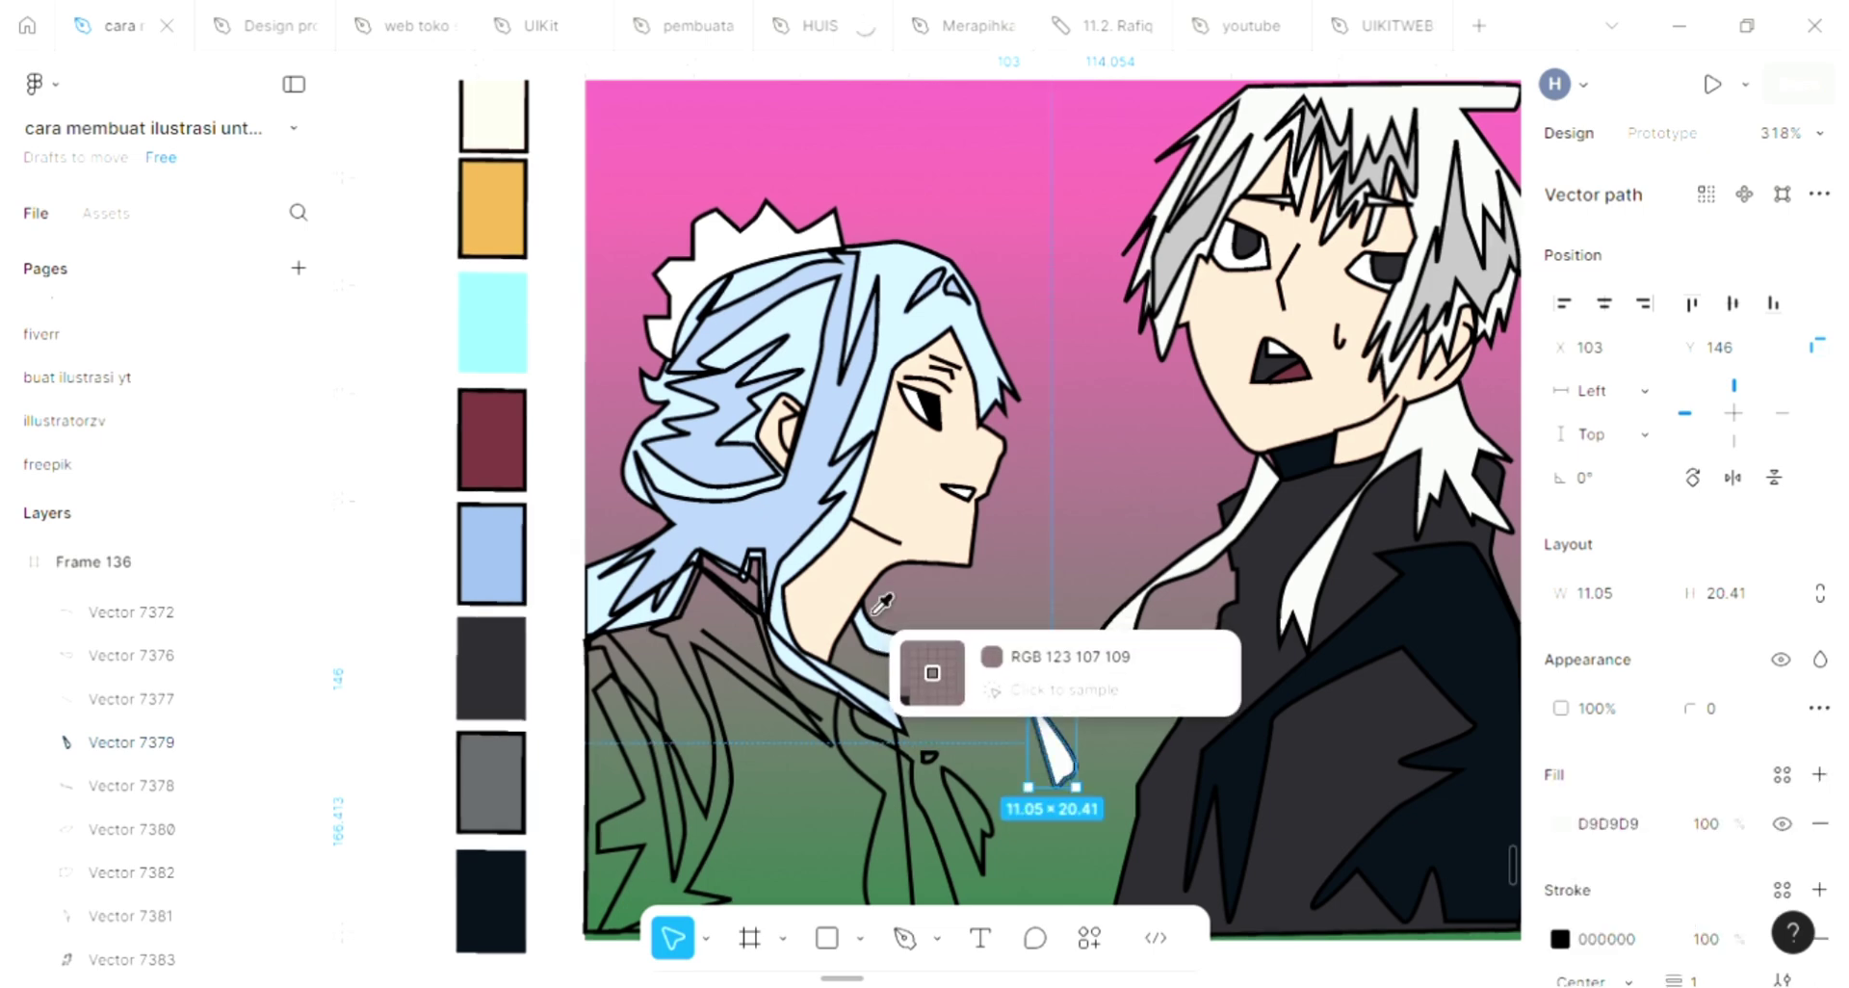
{"action": "left_click", "coordinate": [877, 610]}
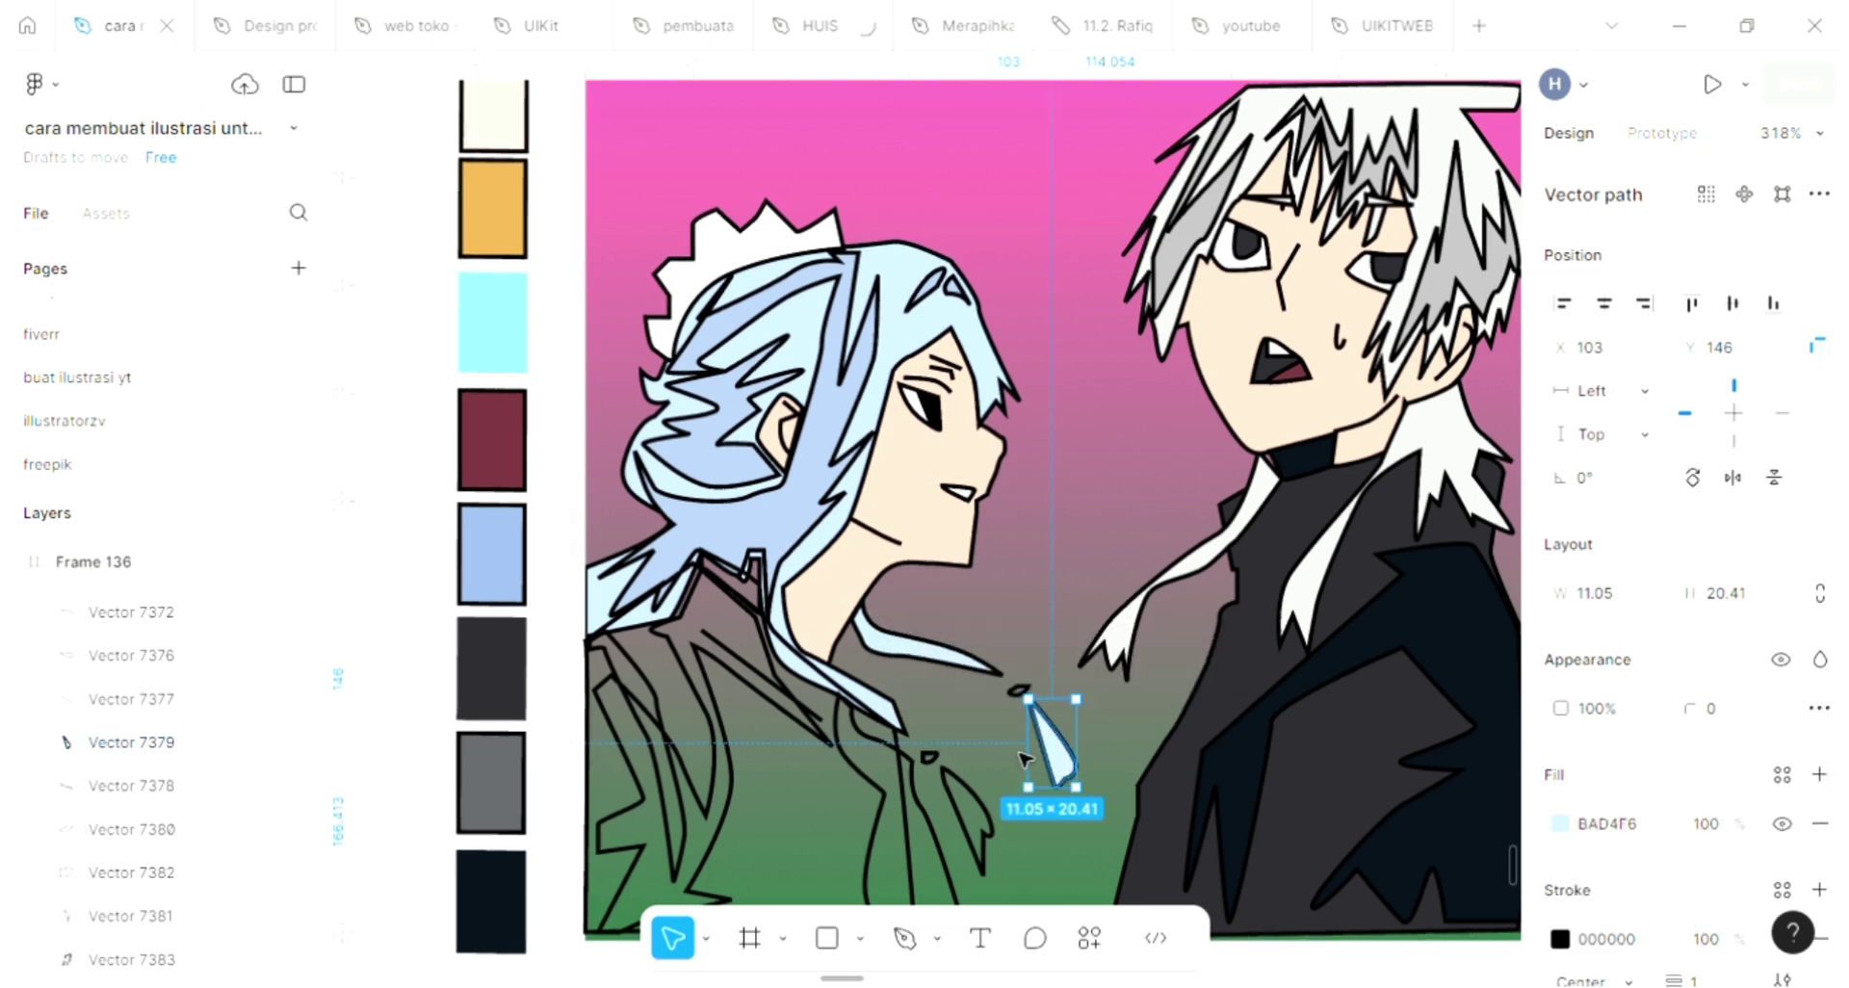
{"action": "left_click", "coordinate": [966, 816]}
{"action": "left_click", "coordinate": [1819, 775]}
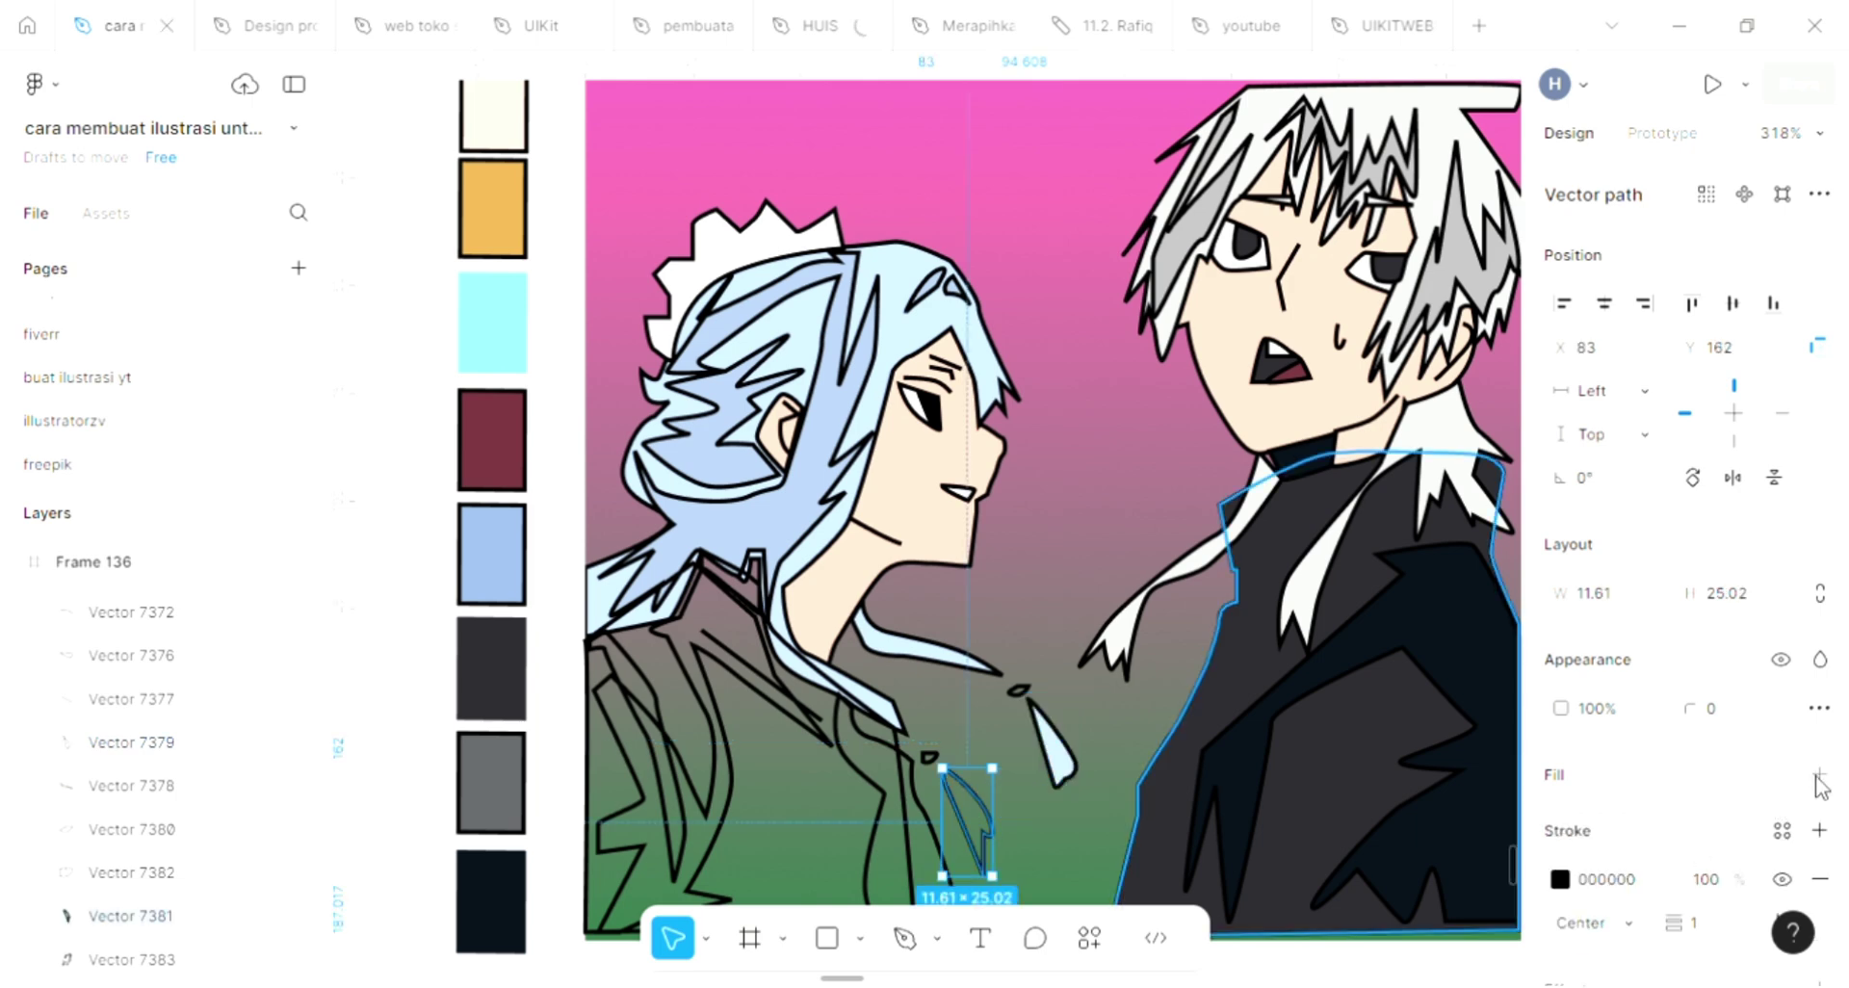
{"action": "key", "text": "i"}
{"action": "left_click", "coordinate": [922, 649]}
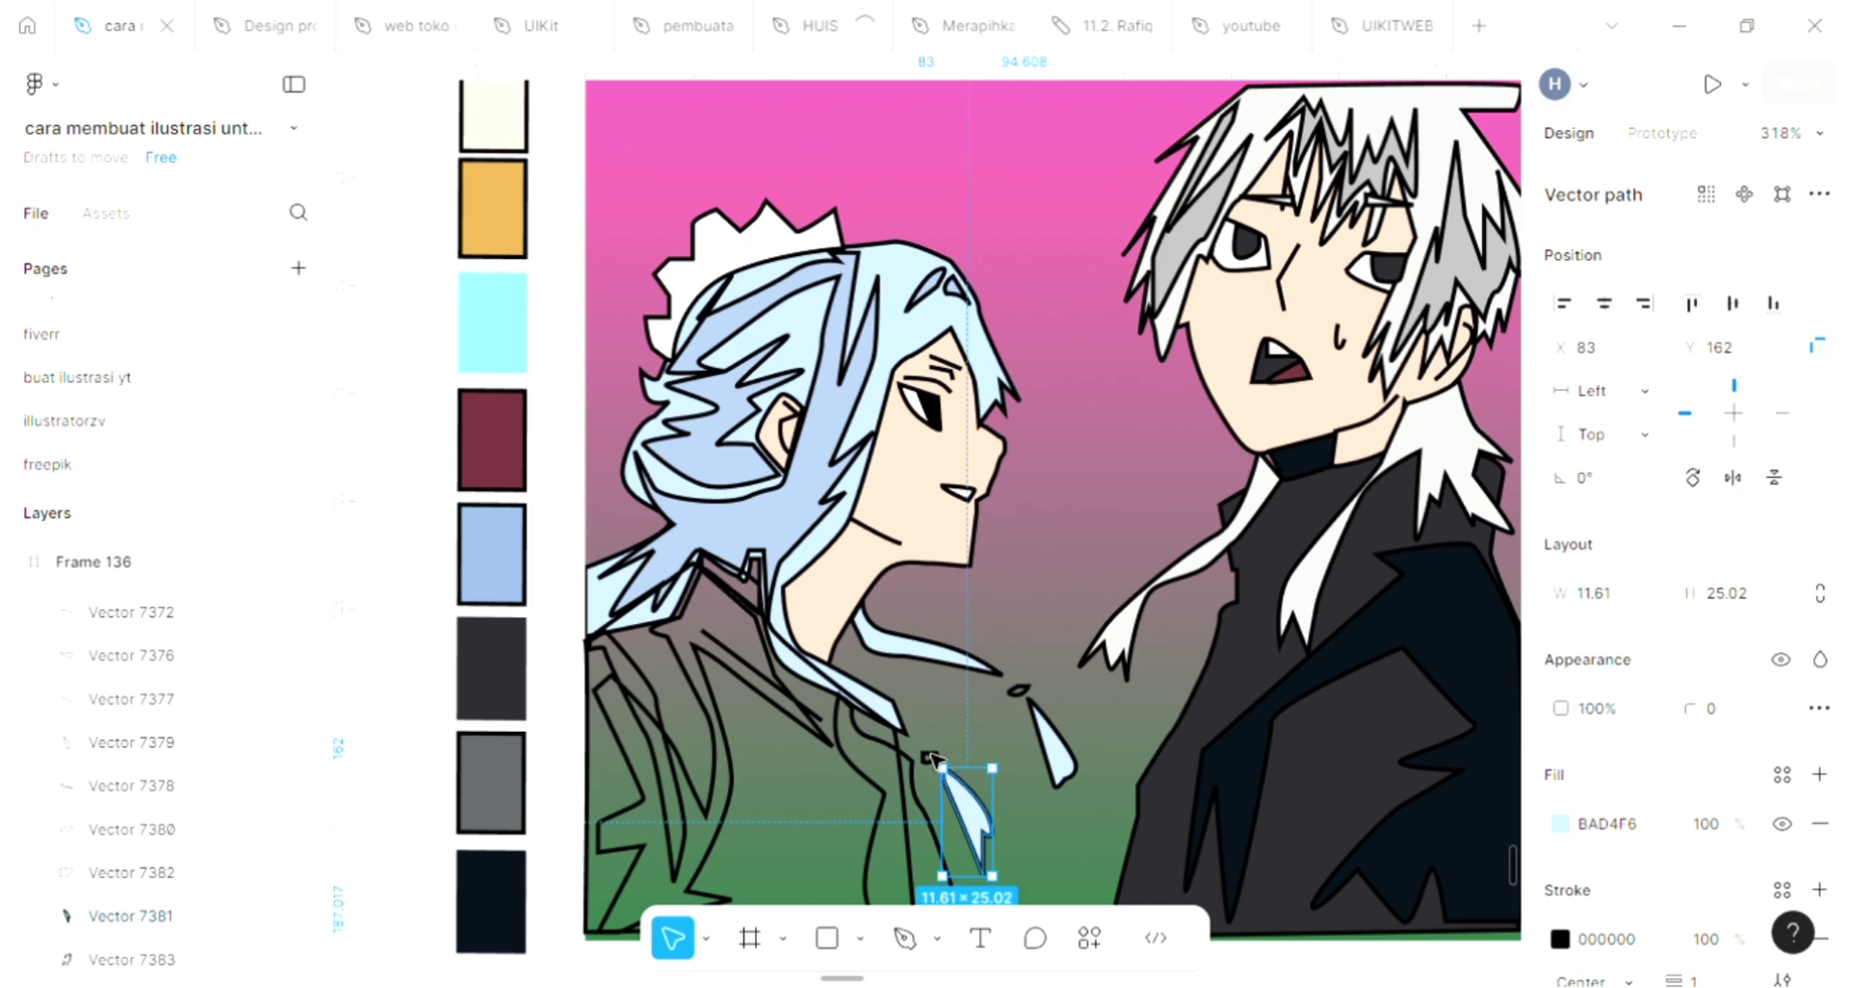
Fill the tiny shape above the lower hair strand end with light blue sampled from the strand below the woman's chin
{"action": "left_click", "coordinate": [930, 757]}
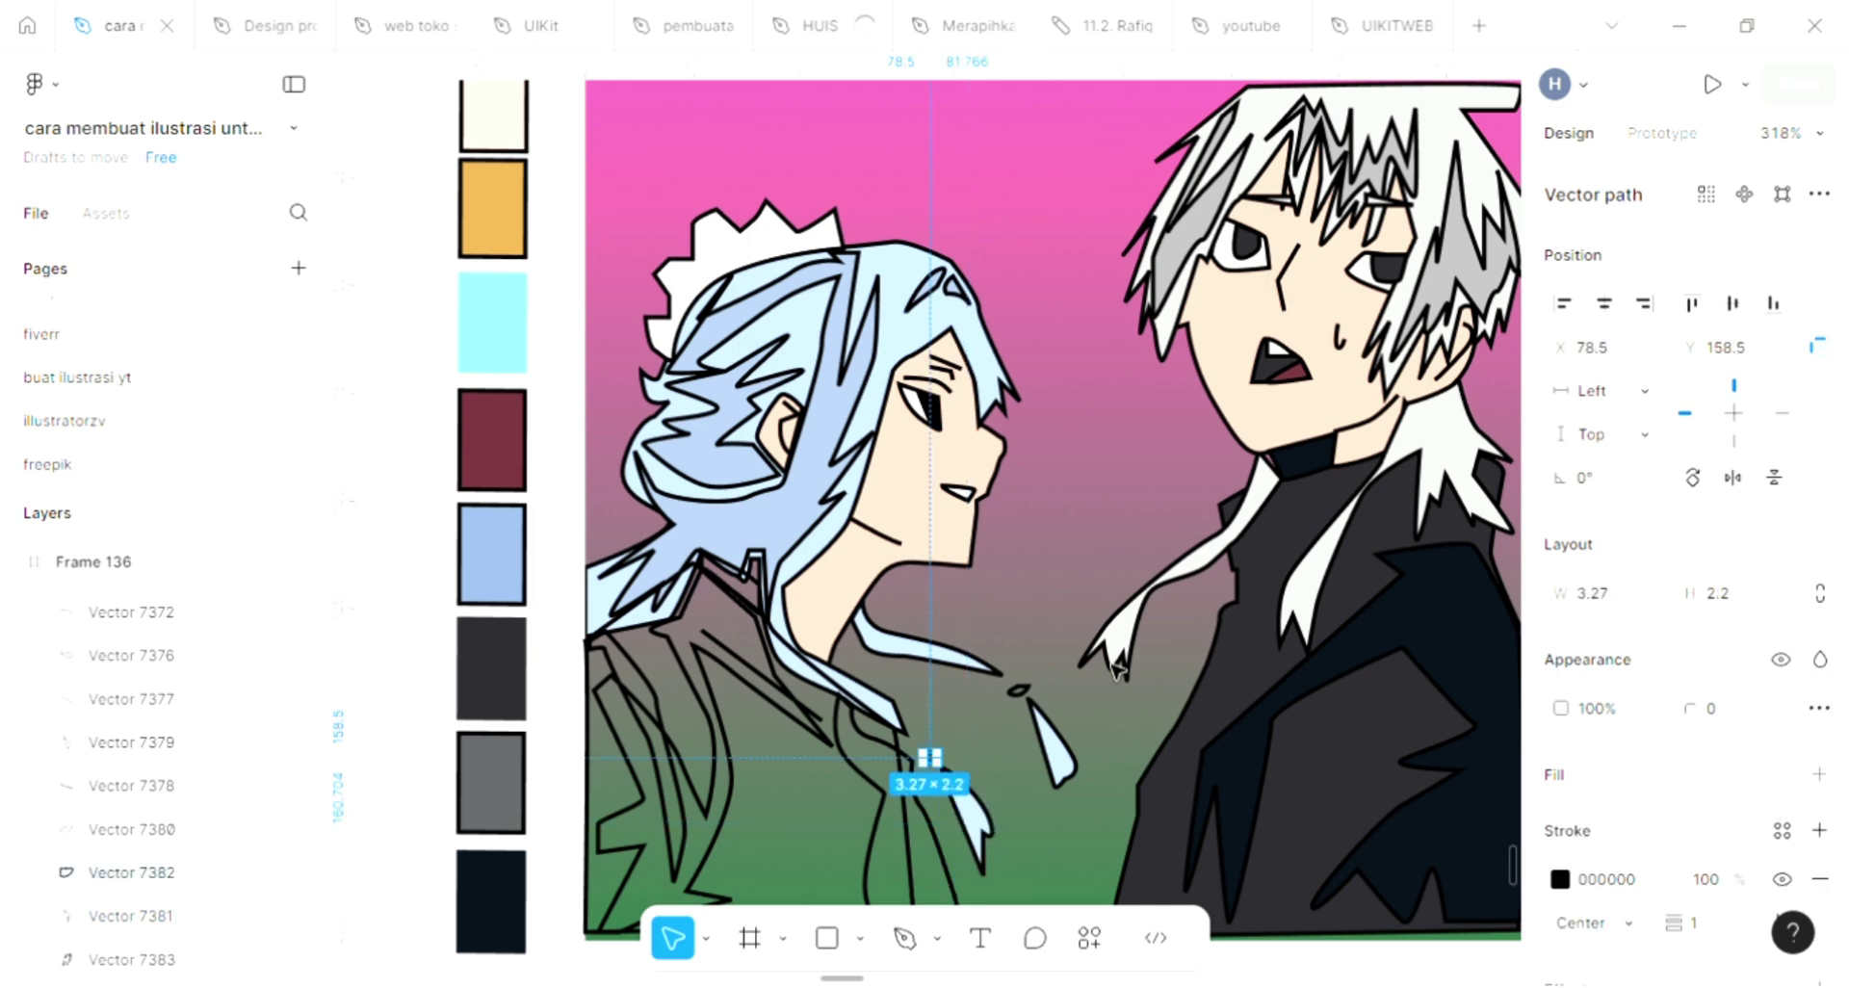
{"action": "left_click", "coordinate": [1819, 775]}
{"action": "key", "text": "i"}
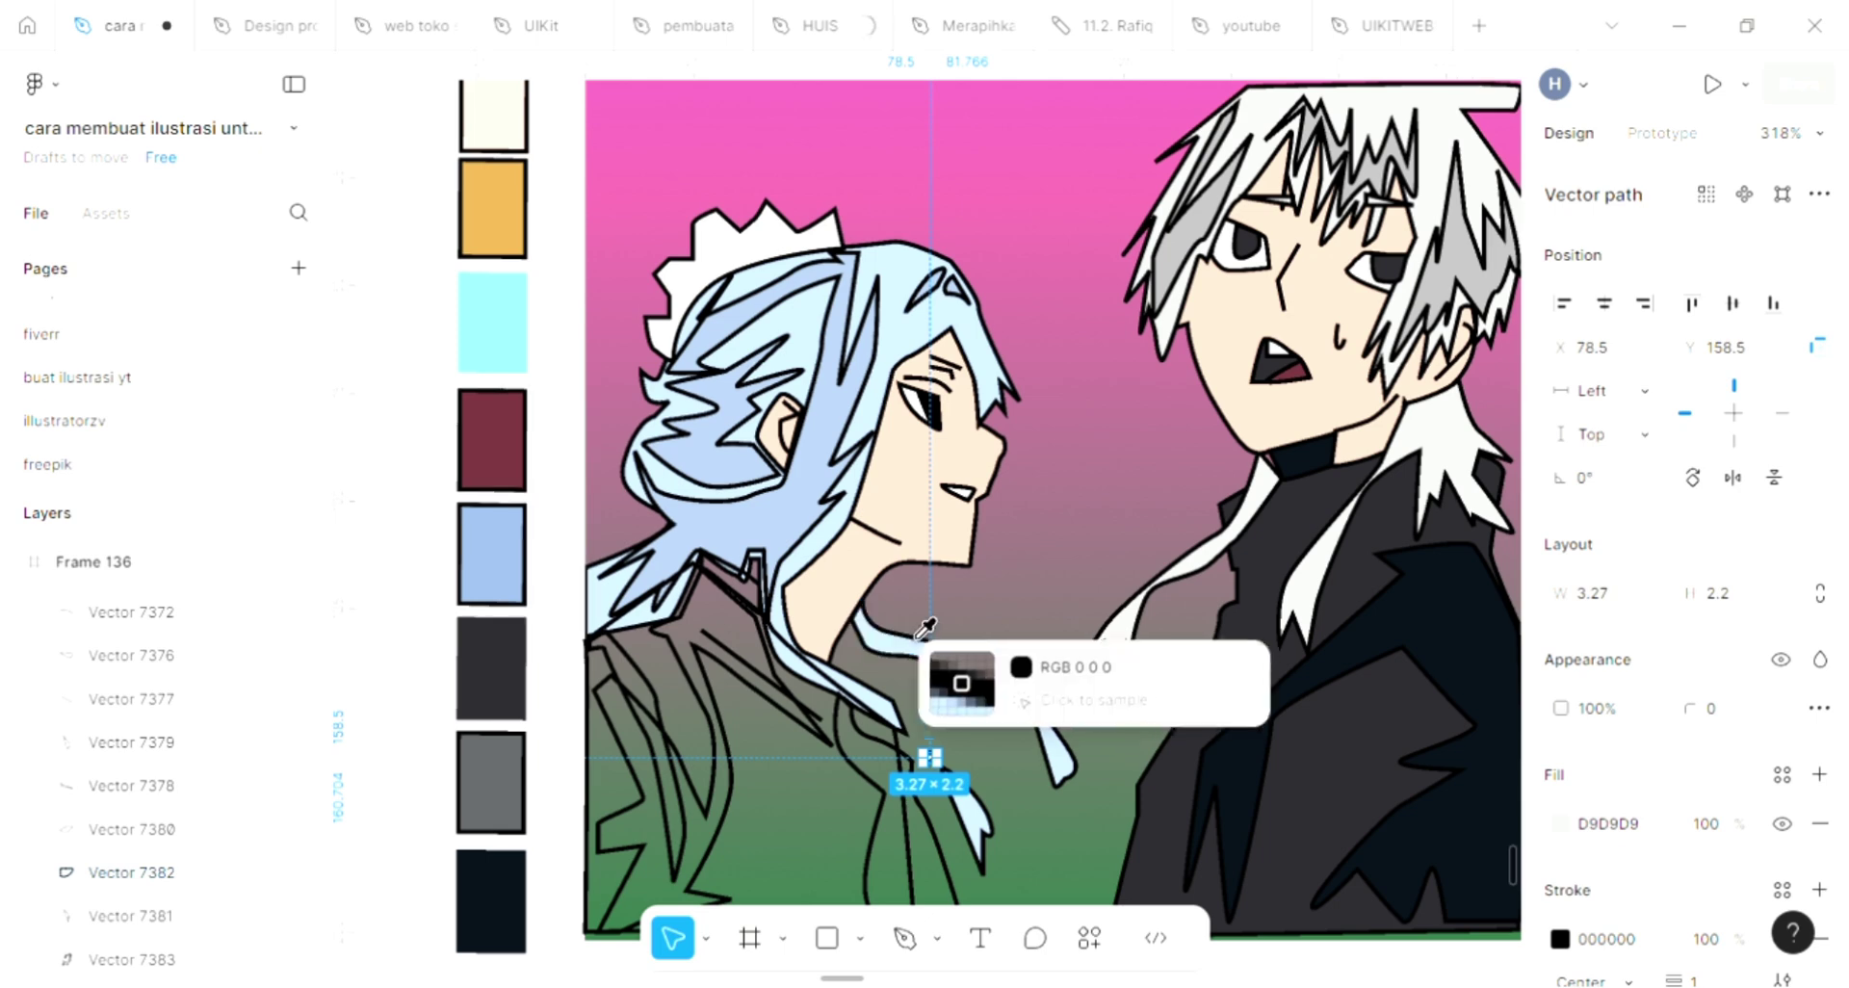
{"action": "left_click", "coordinate": [928, 666]}
Fill the tiny oval above the teardrop-shaped strand end with BAD4F6 sampled from the light-blue strand
{"action": "left_click", "coordinate": [1042, 705]}
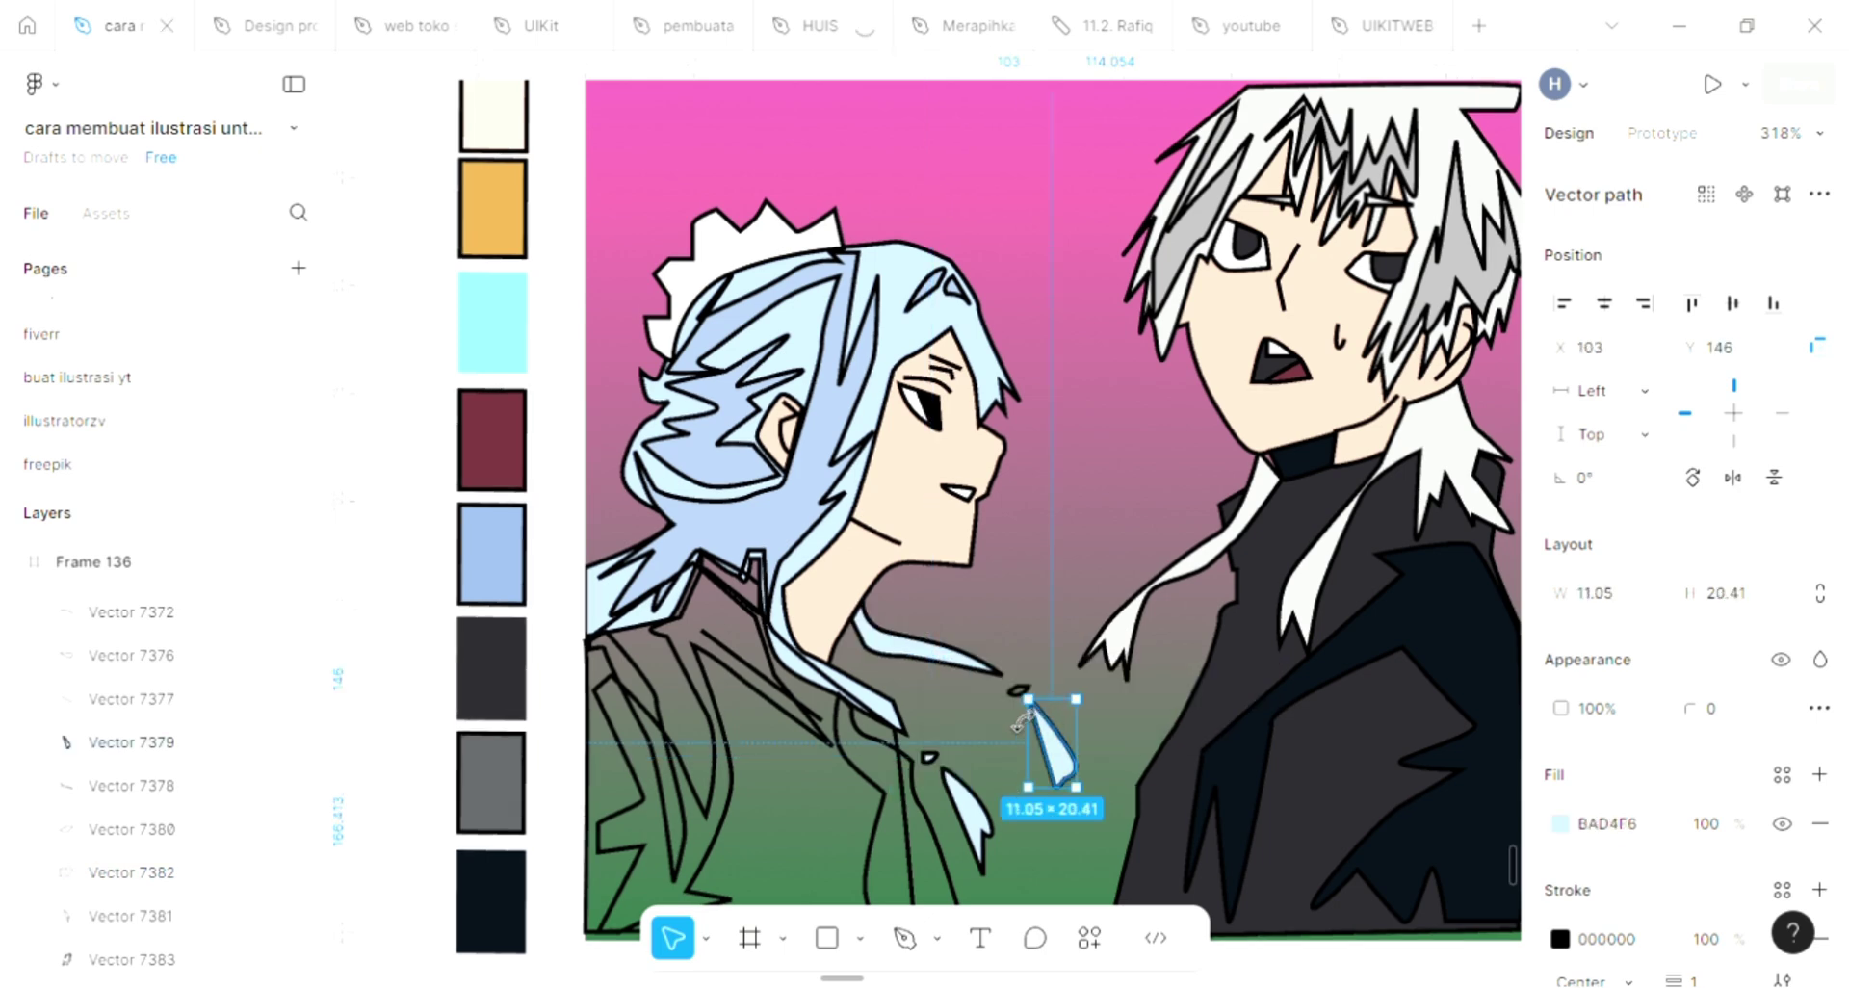
{"action": "left_click", "coordinate": [1011, 715]}
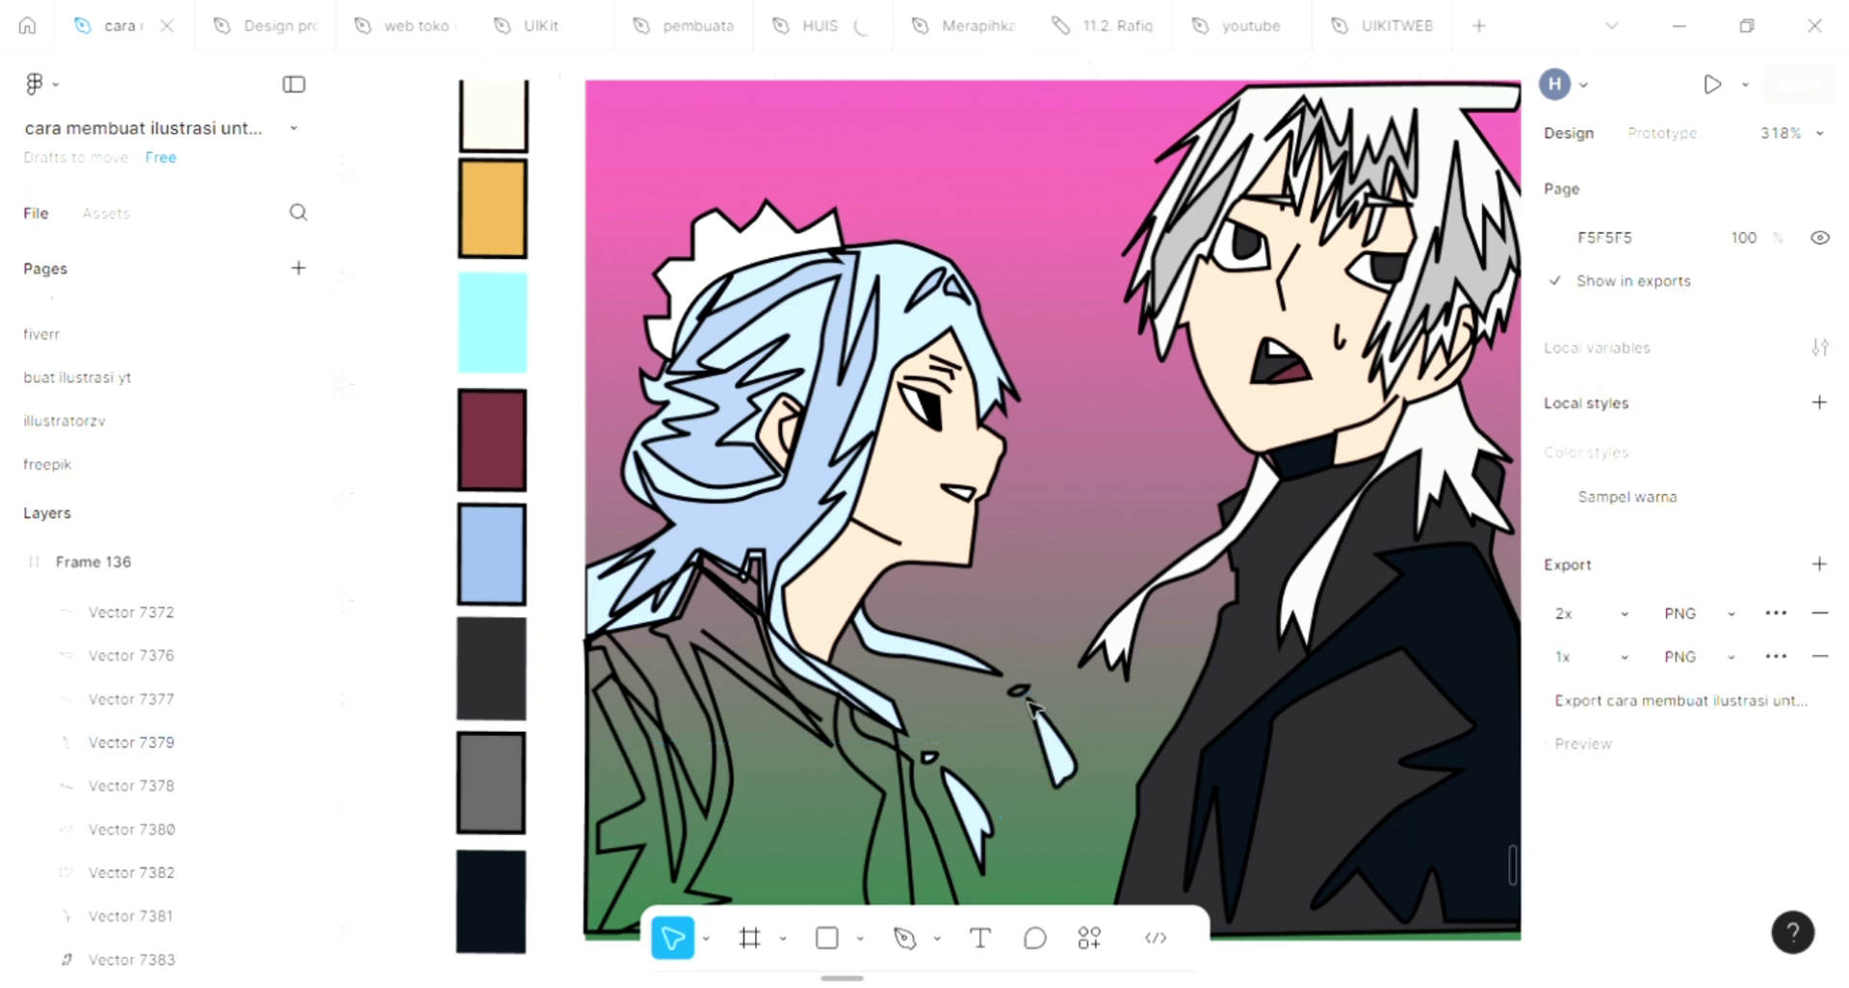
{"action": "left_click", "coordinate": [1026, 702]}
{"action": "left_click", "coordinate": [1819, 774]}
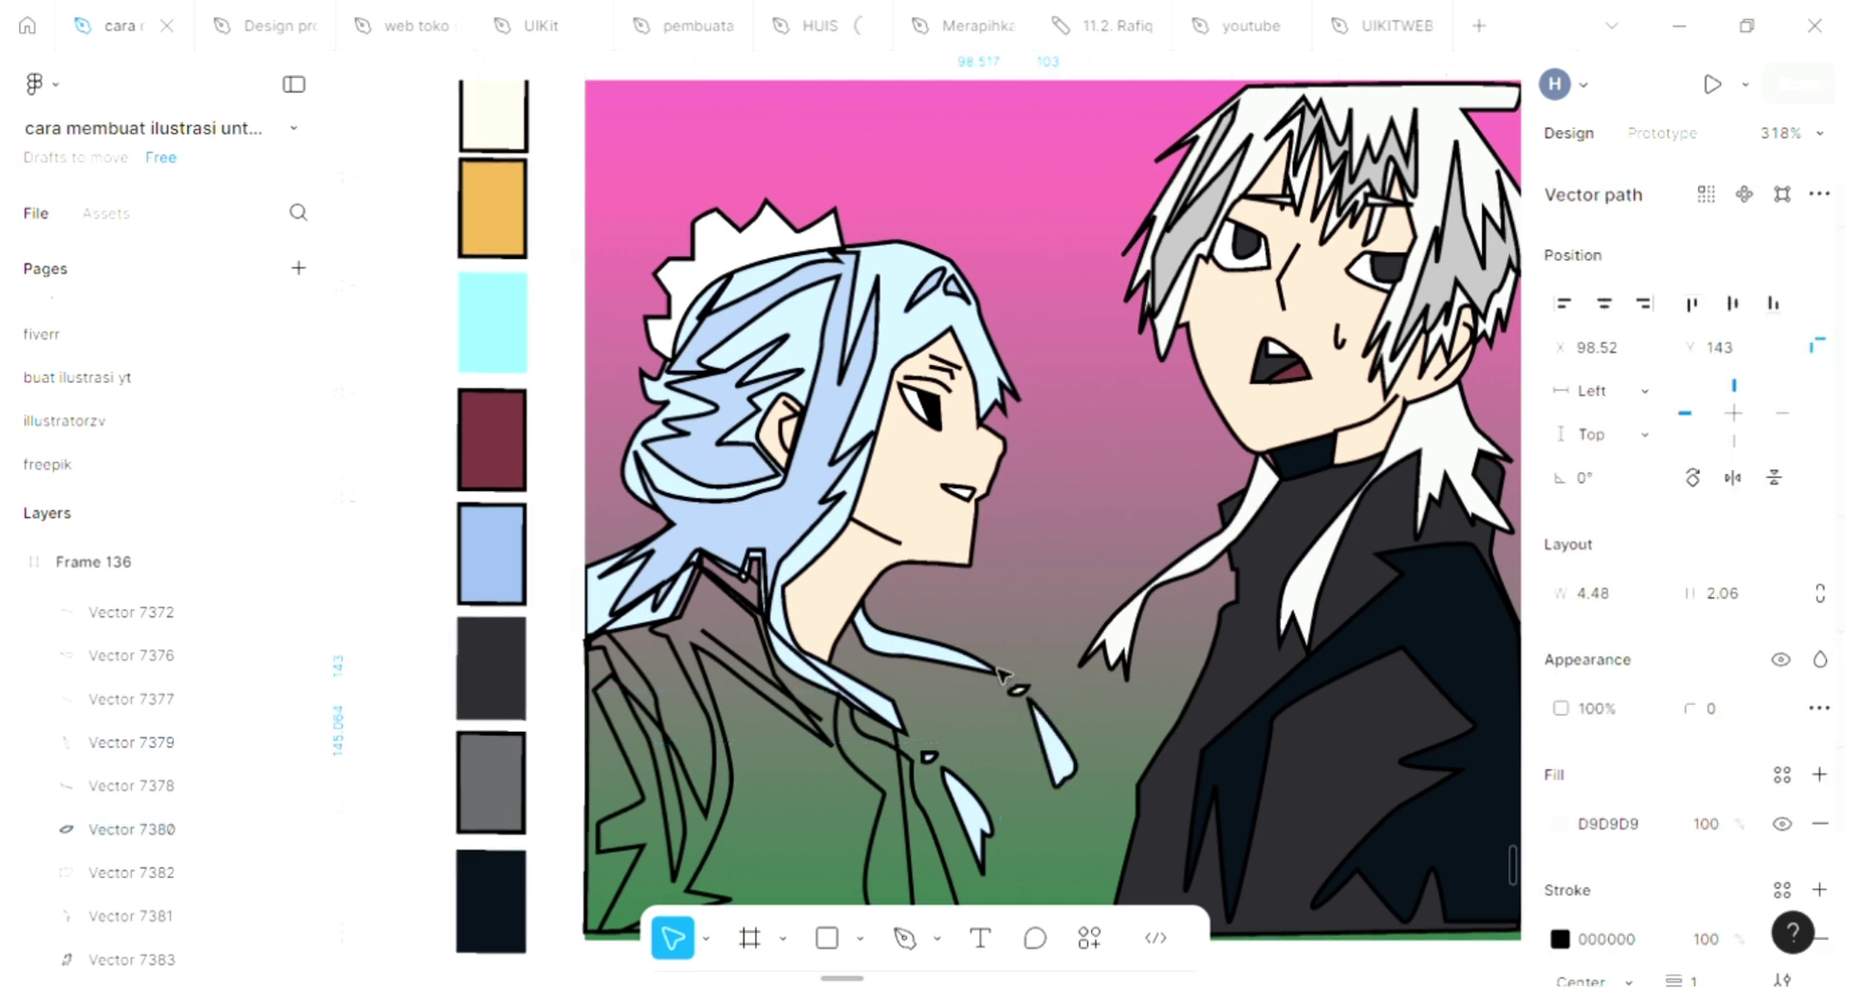
{"action": "key", "text": "i"}
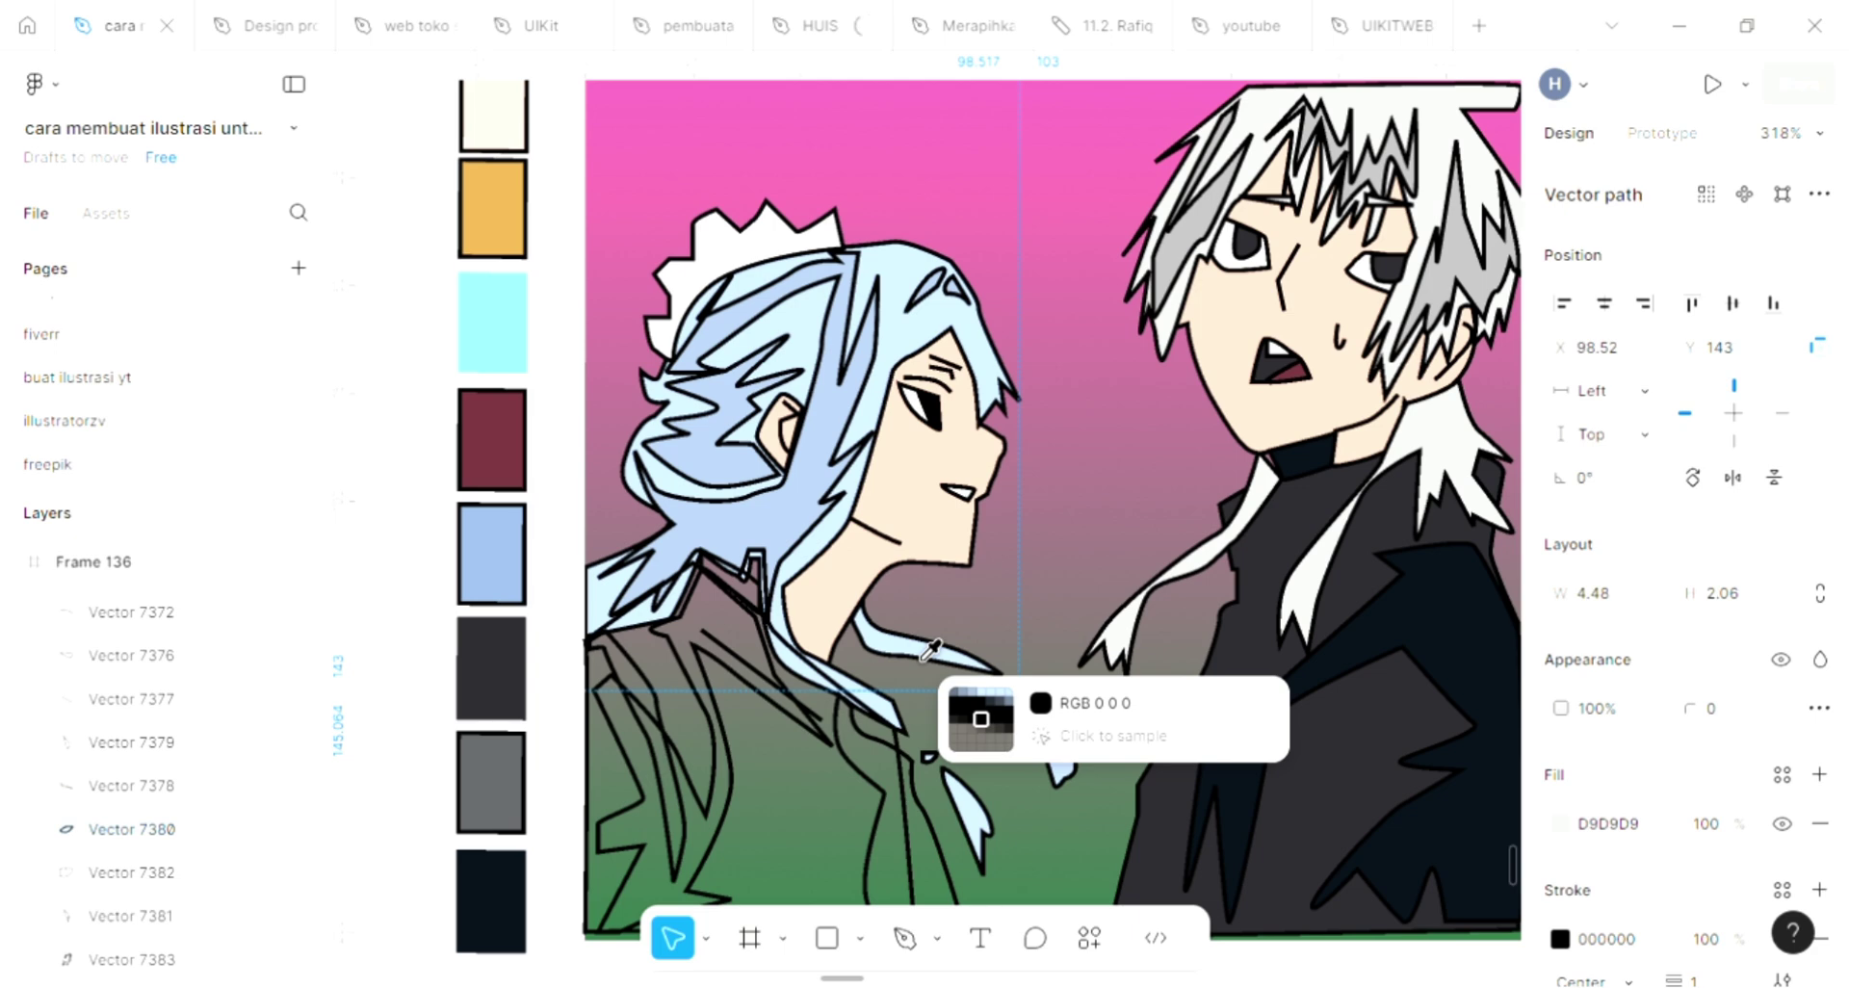
{"action": "left_click", "coordinate": [932, 653]}
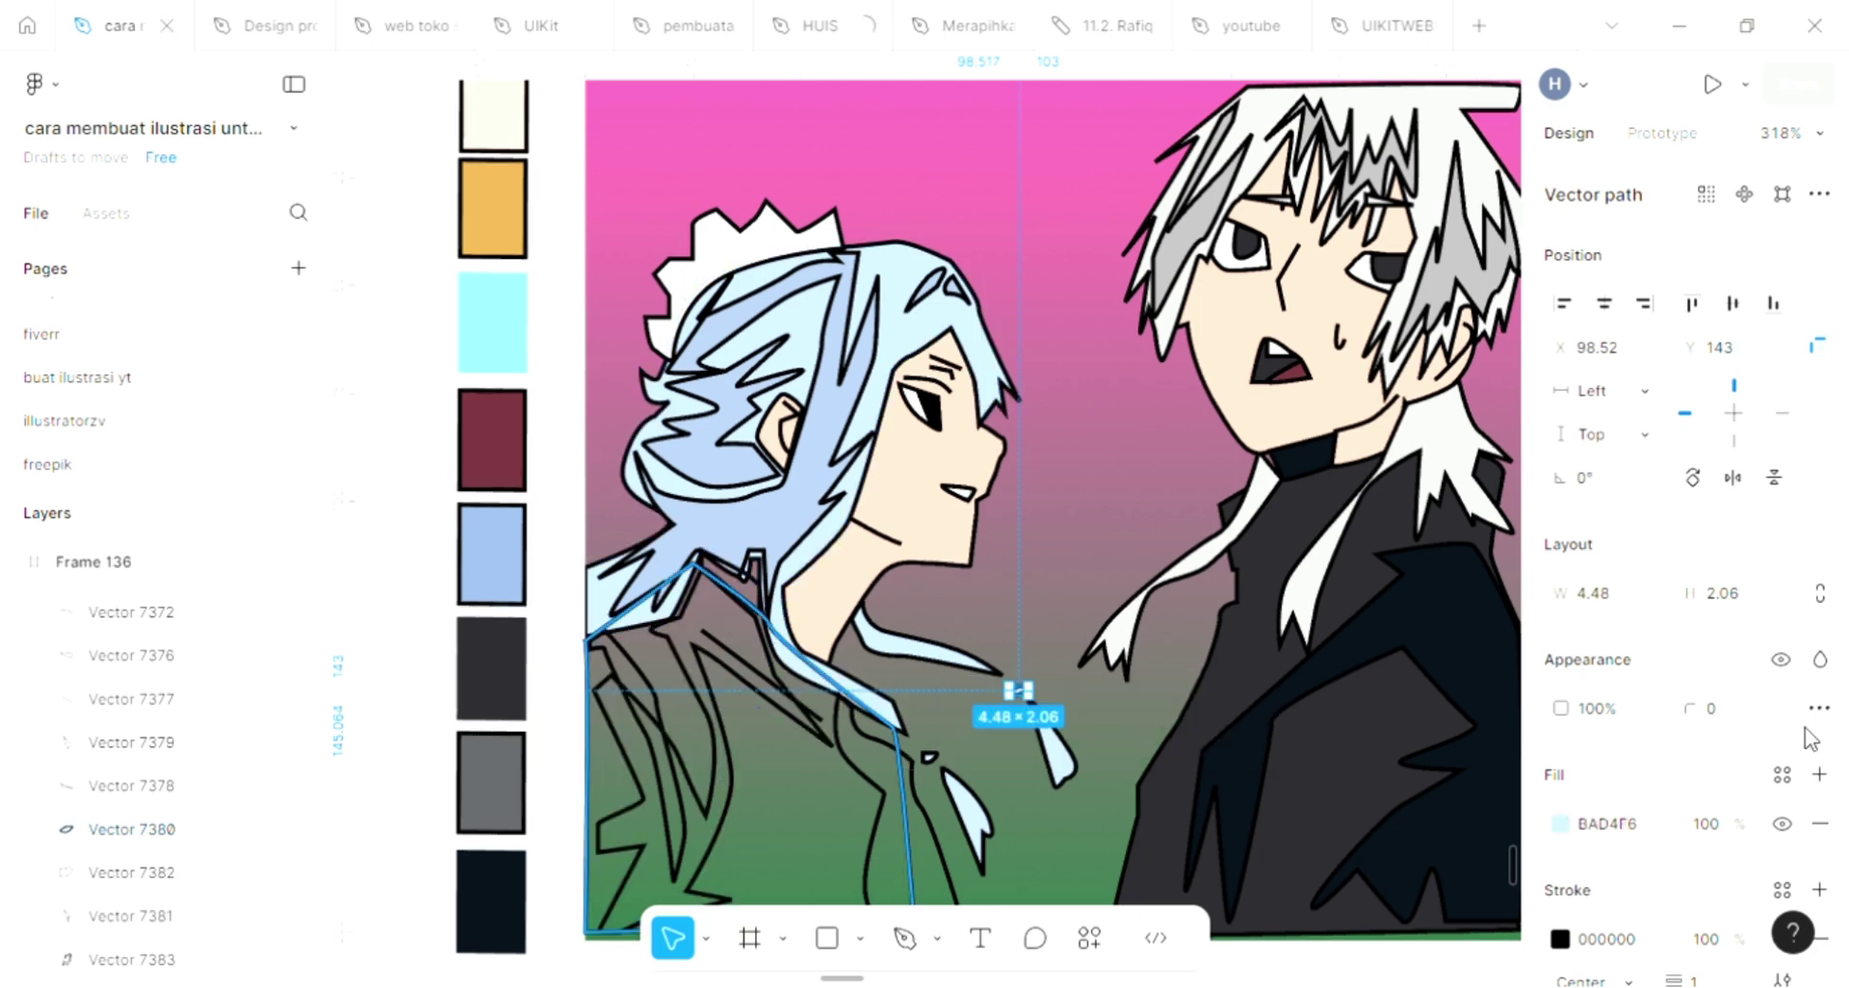
Add a D9D9D9 fill to the woman's torso outline and try sending it to the back
{"action": "left_click", "coordinate": [1820, 689]}
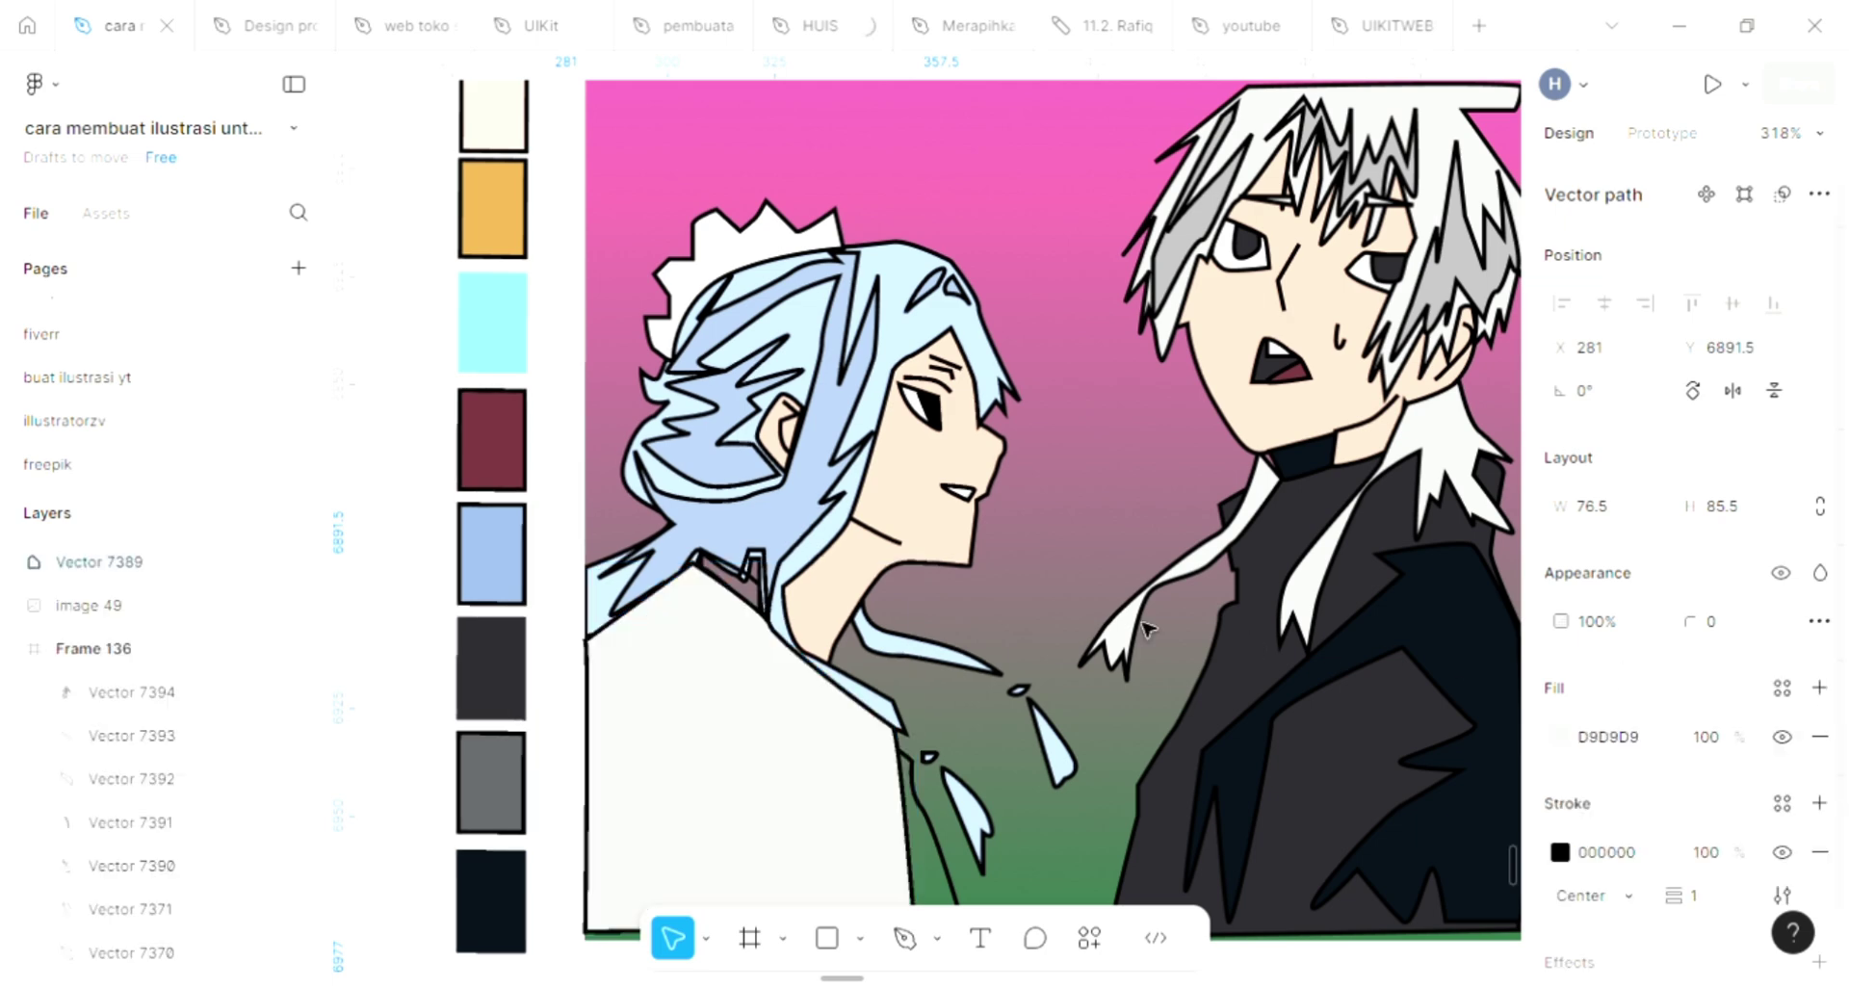
{"action": "key", "text": "ctrl+z"}
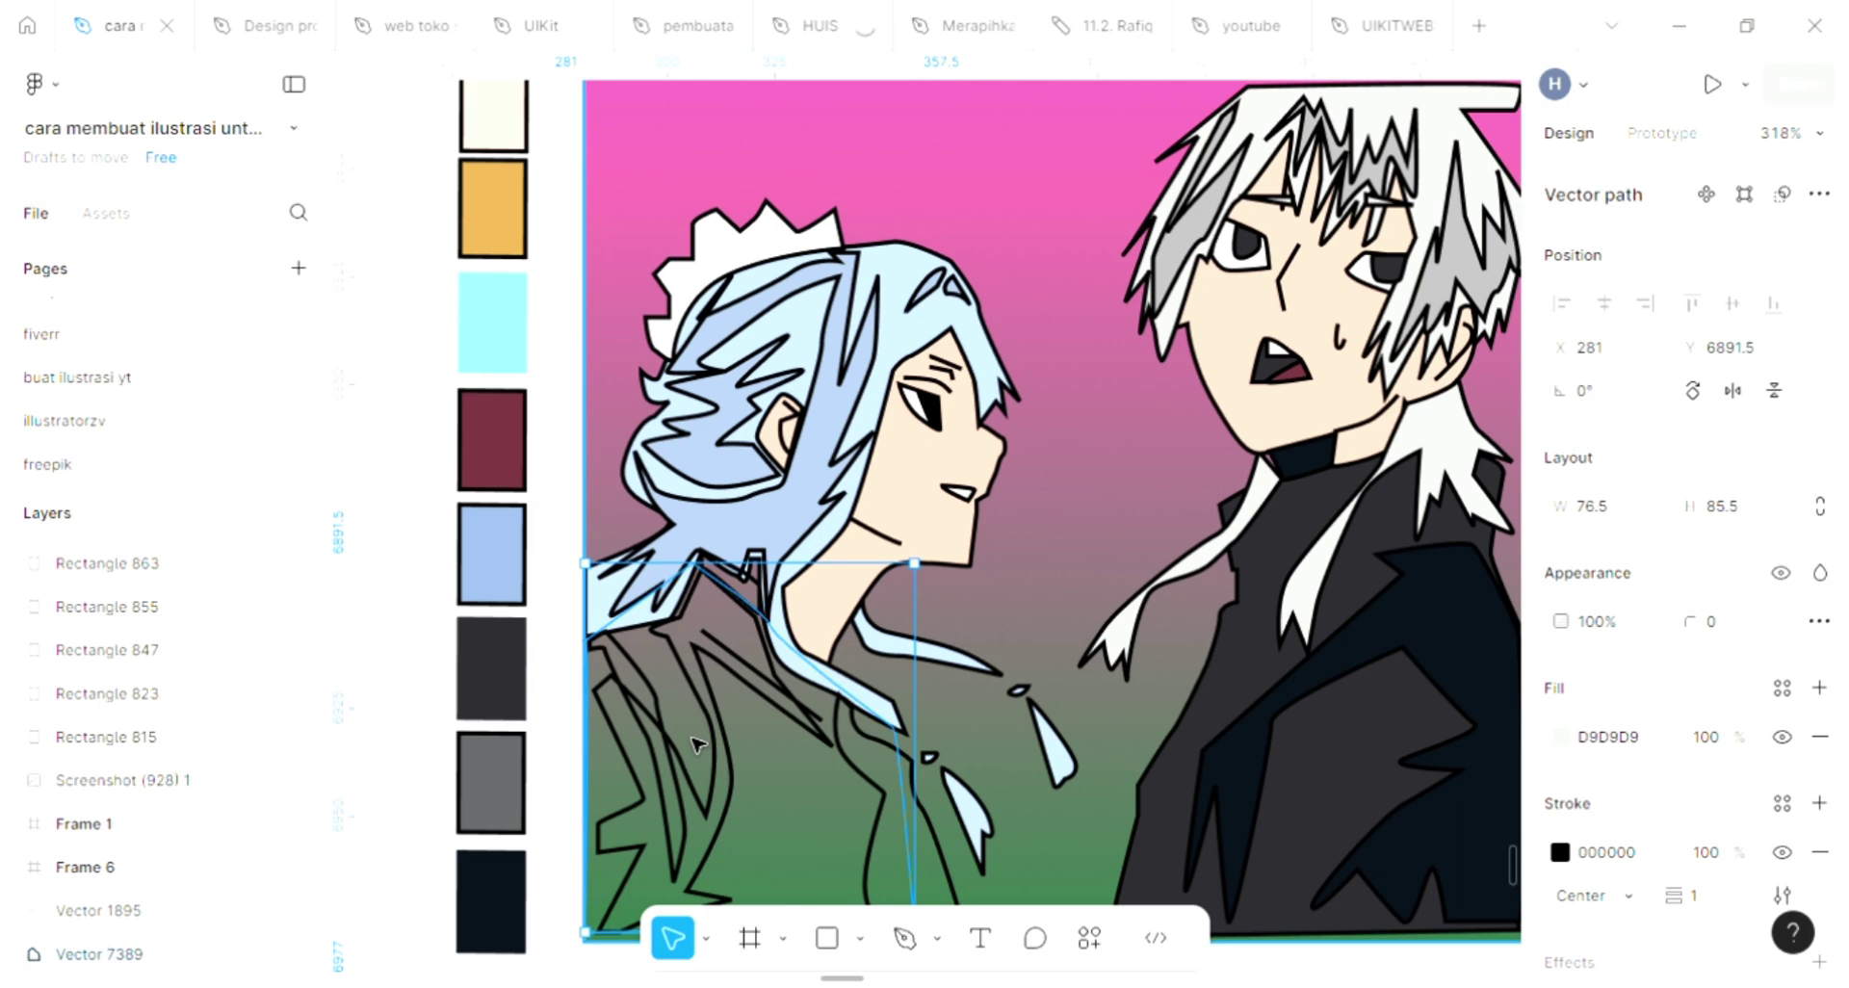
{"action": "scroll", "coordinate": [698, 744], "scroll_direction": "down", "scroll_amount": 2}
{"action": "key", "text": "ctrl+shift+z"}
{"action": "scroll", "coordinate": [696, 743], "scroll_direction": "down", "scroll_amount": 2}
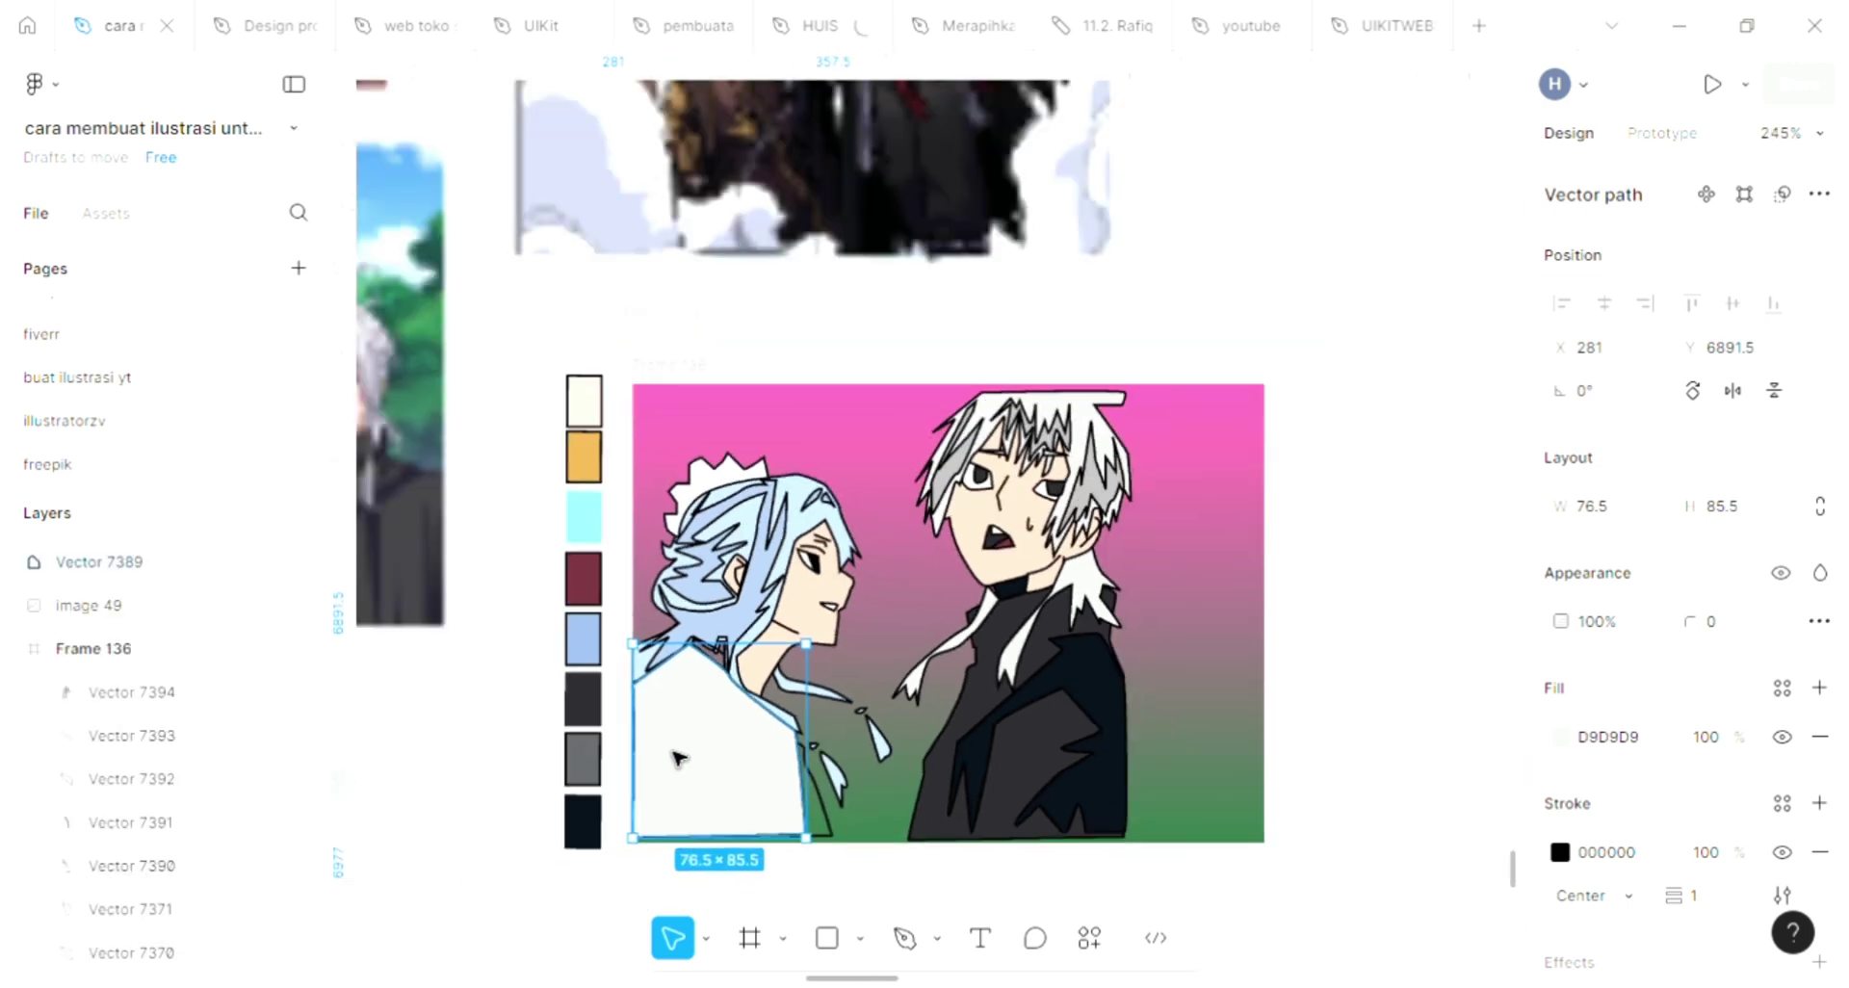
Place the torso shape inside Frame 136 over the woman's body and send it behind her clothing and hair shapes
{"action": "left_click_drag", "start_coordinate": [682, 753], "coordinate": [442, 784]}
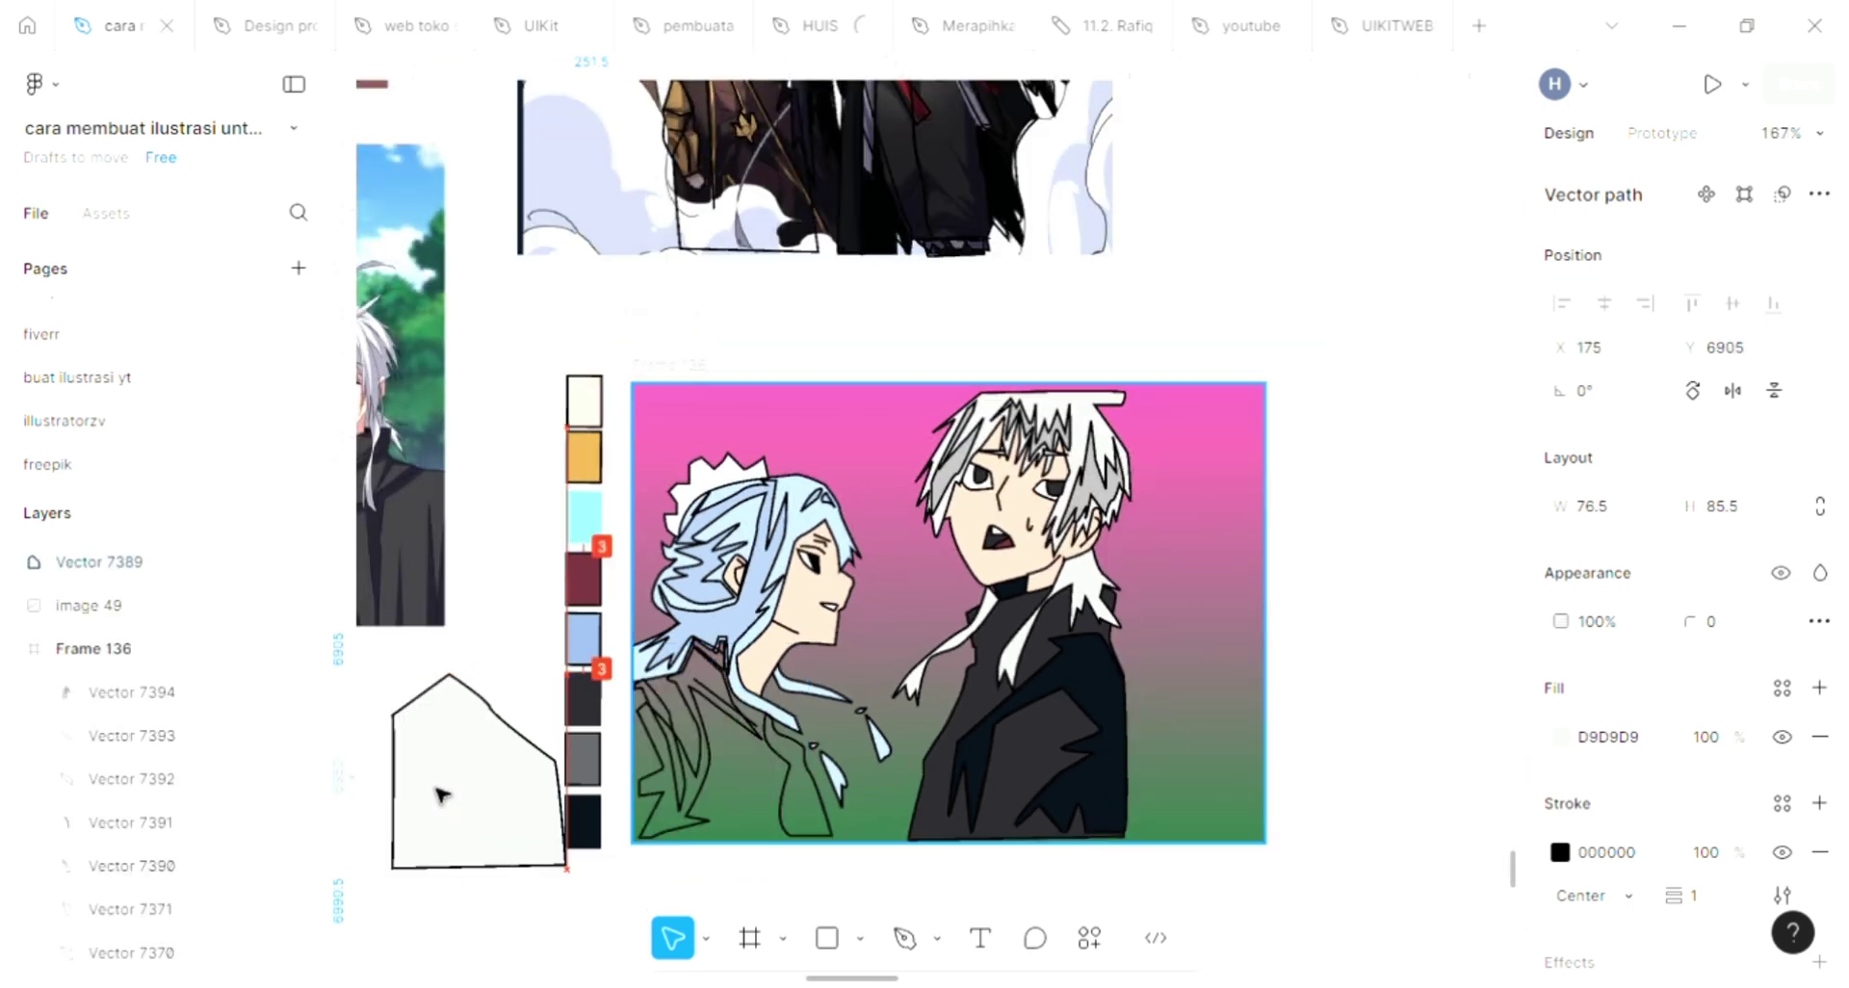
{"action": "mouse_move", "coordinate": [733, 763]}
{"action": "left_mouse_down"}
{"action": "mouse_move", "coordinate": [778, 755]}
{"action": "mouse_move", "coordinate": [700, 761]}
{"action": "left_mouse_up"}
{"action": "key", "text": "ctrl+shift+bracketleft"}
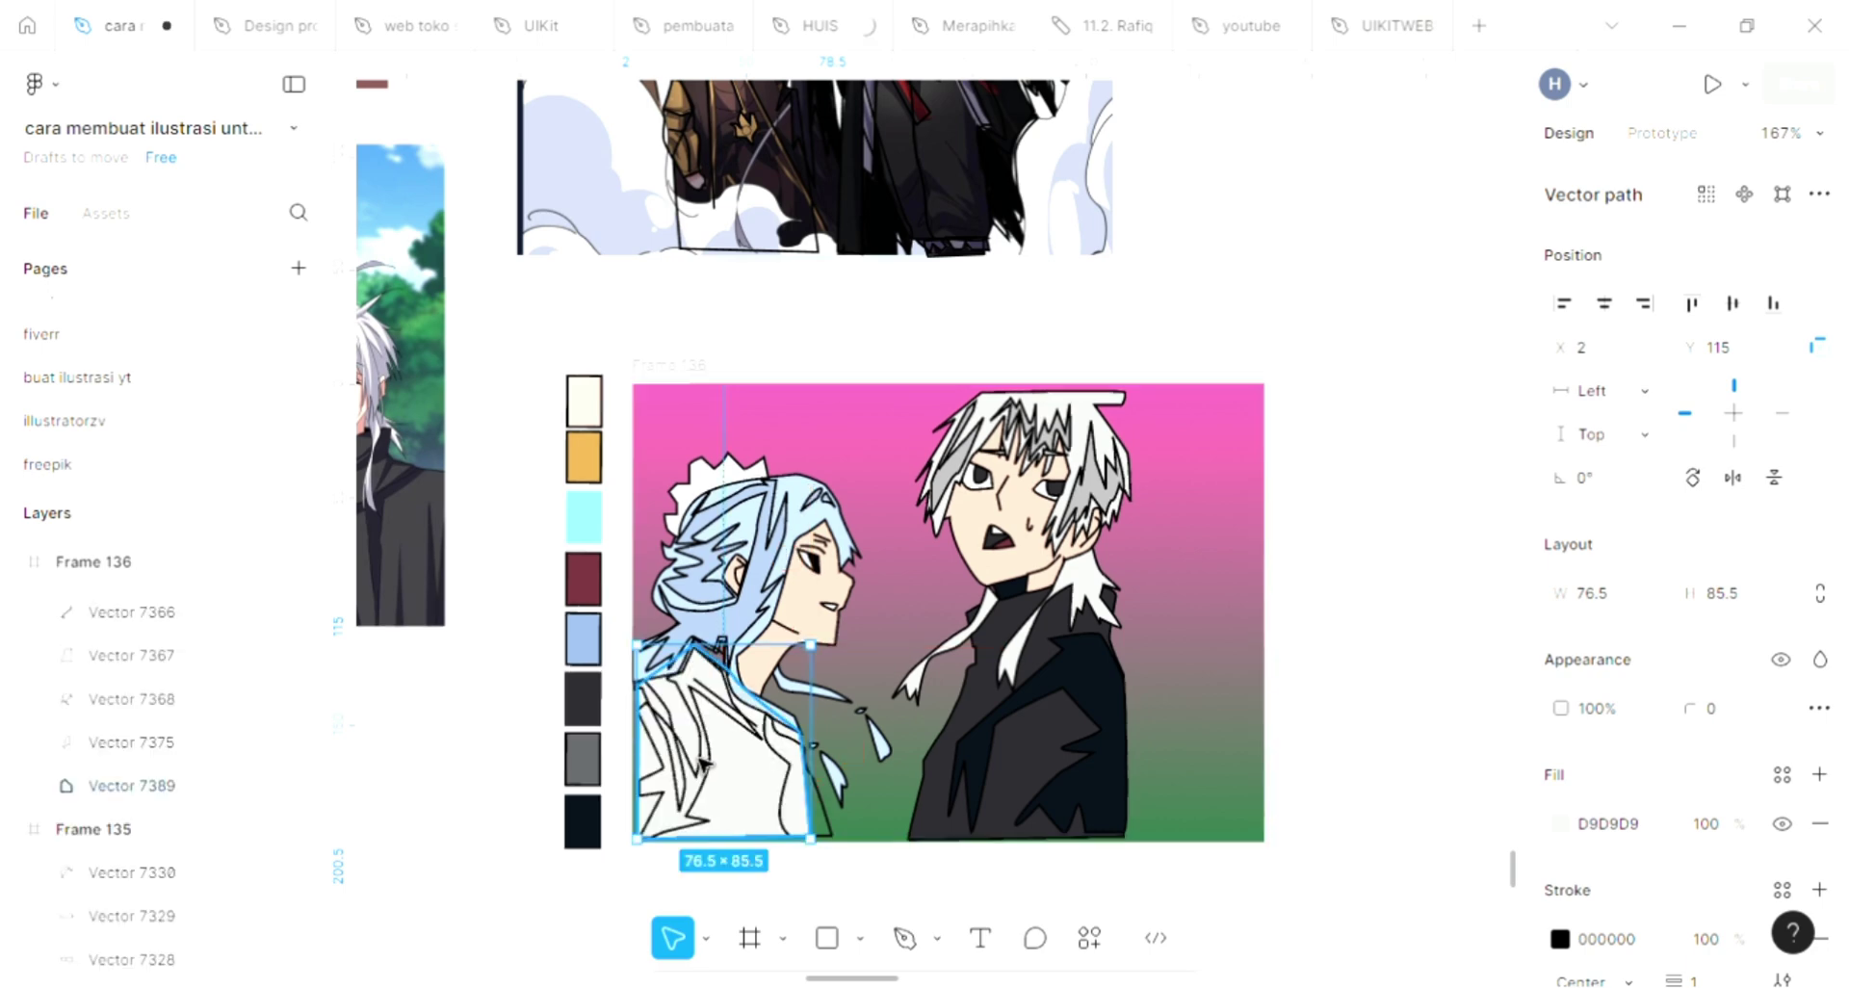
{"action": "scroll", "coordinate": [689, 732], "scroll_direction": "up", "scroll_amount": 3}
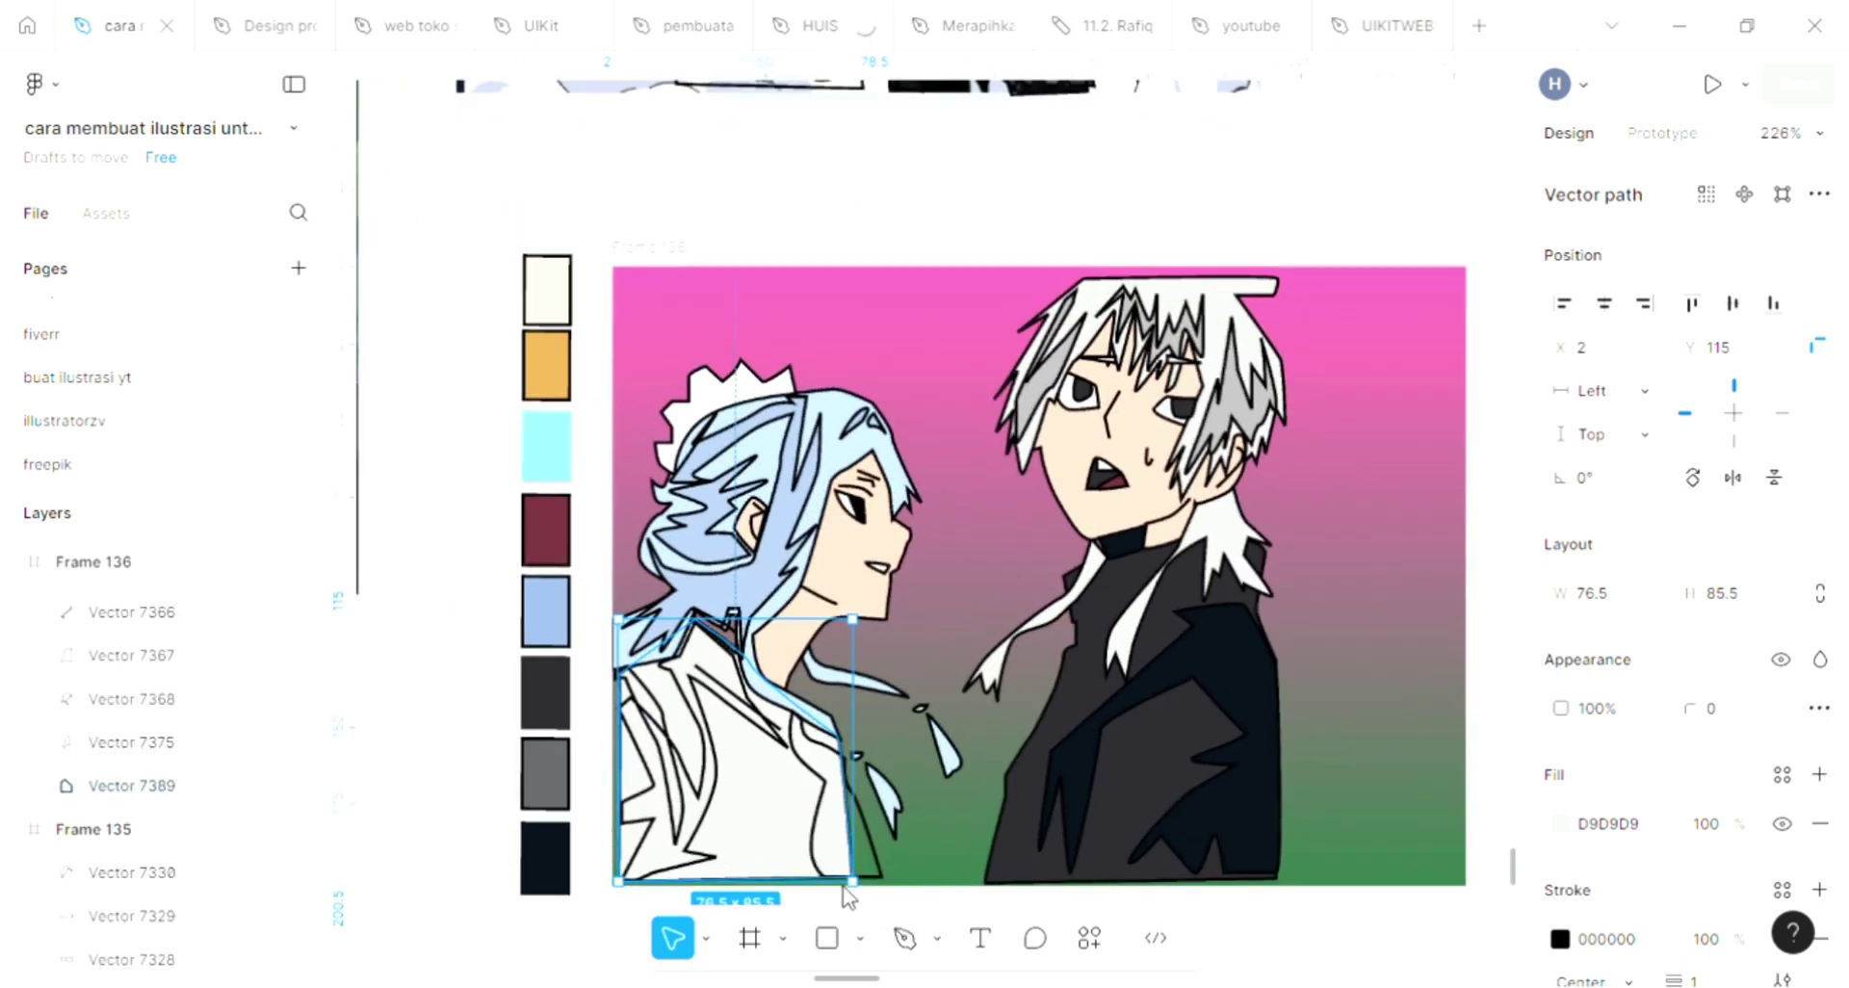
Fill the curved shape at the front of the woman's chest with orange sampled from the palette swatch
{"action": "left_click", "coordinate": [820, 788]}
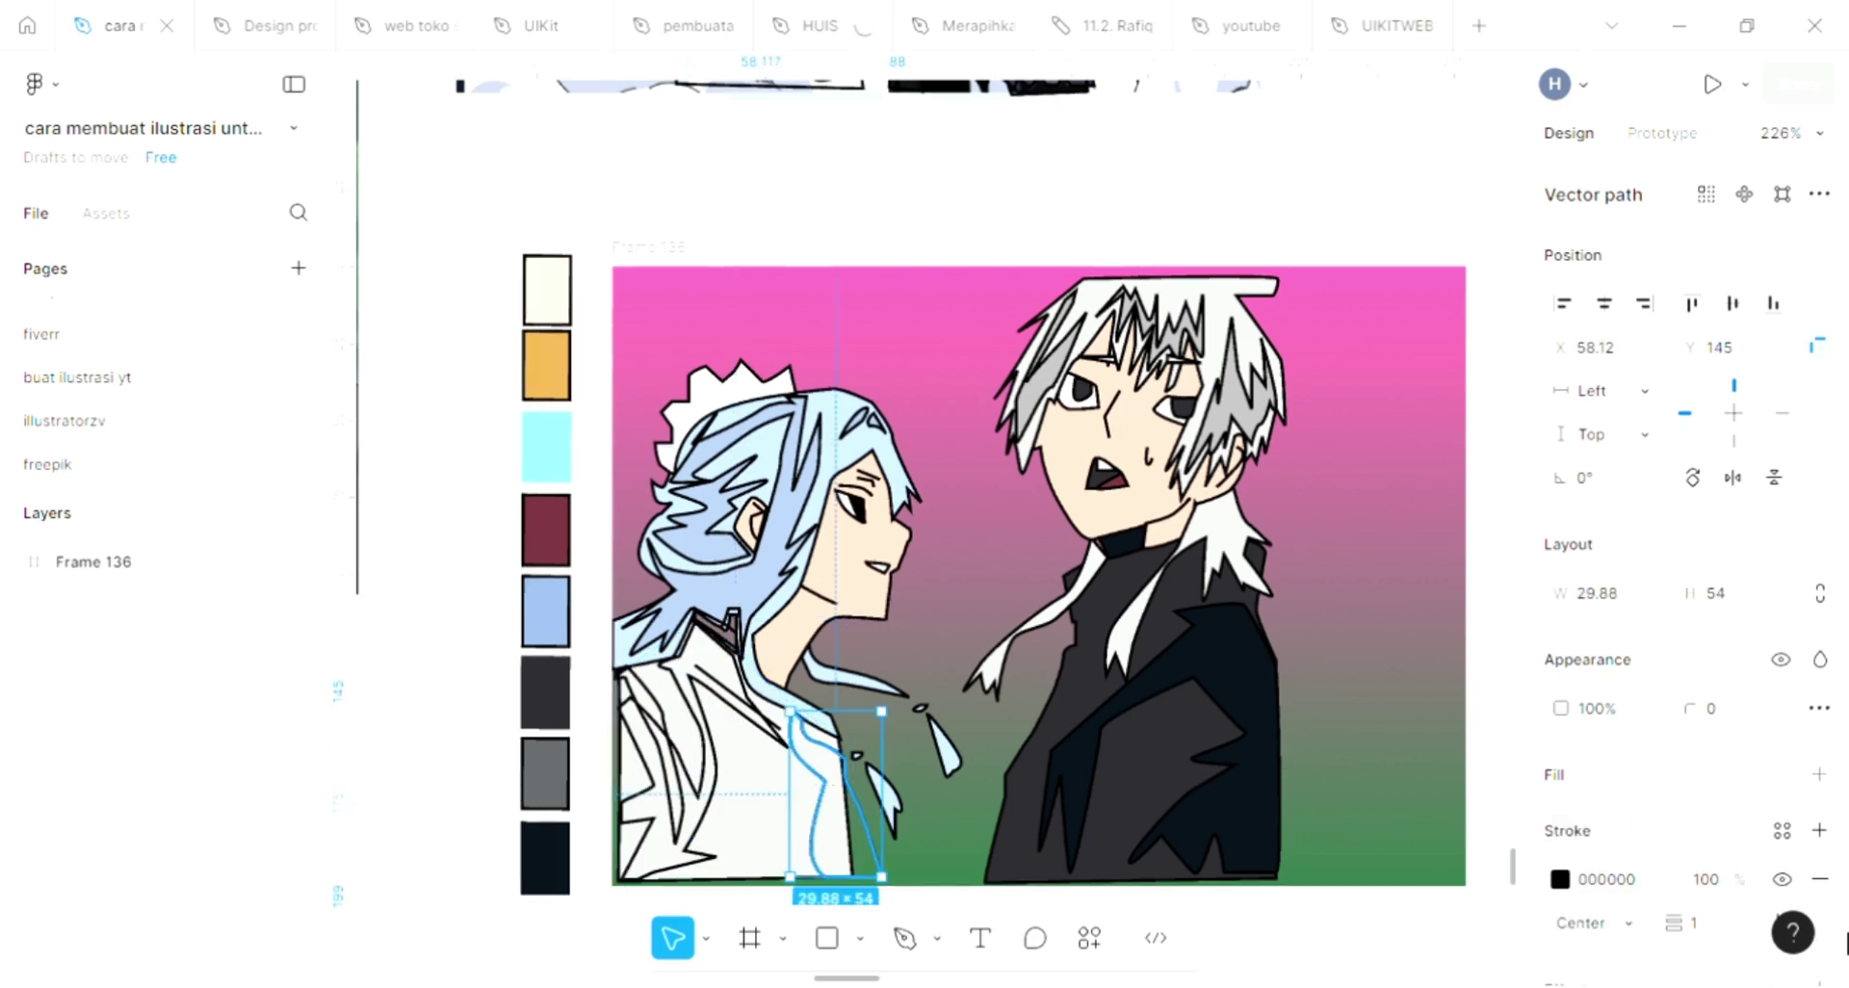
{"action": "left_click", "coordinate": [1819, 774]}
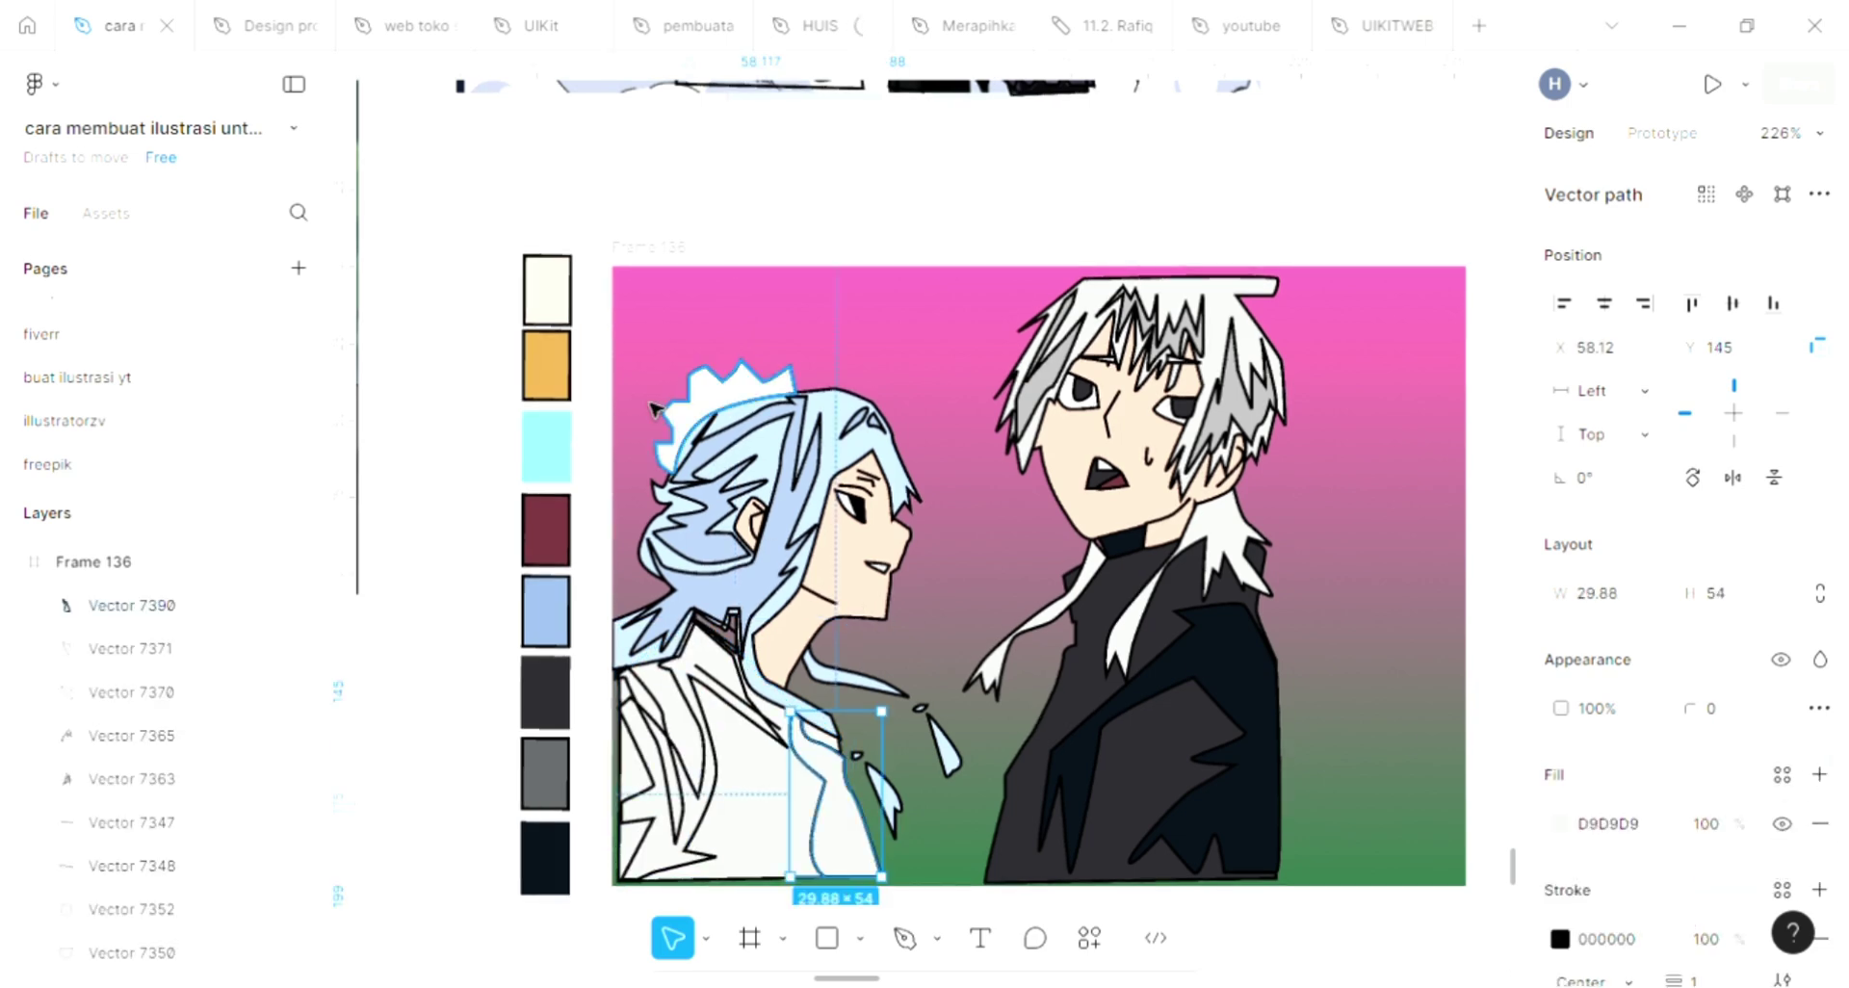
{"action": "key", "text": "i"}
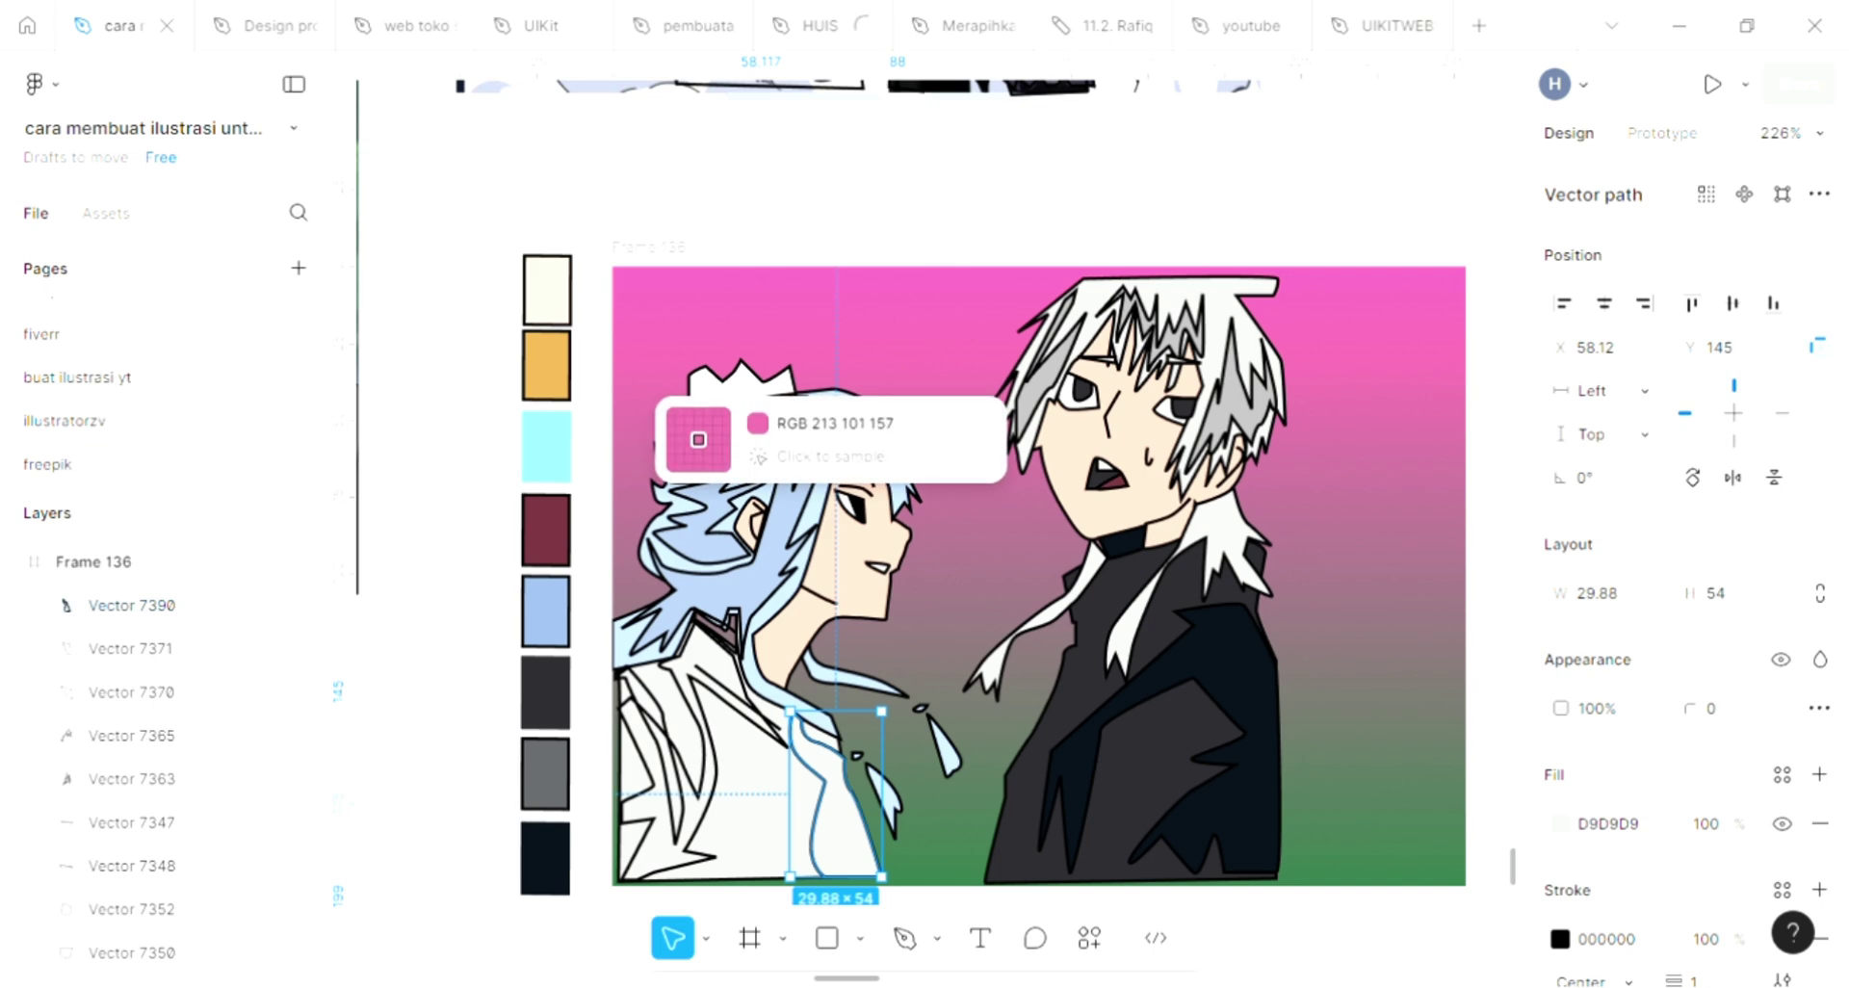
{"action": "left_click", "coordinate": [546, 365]}
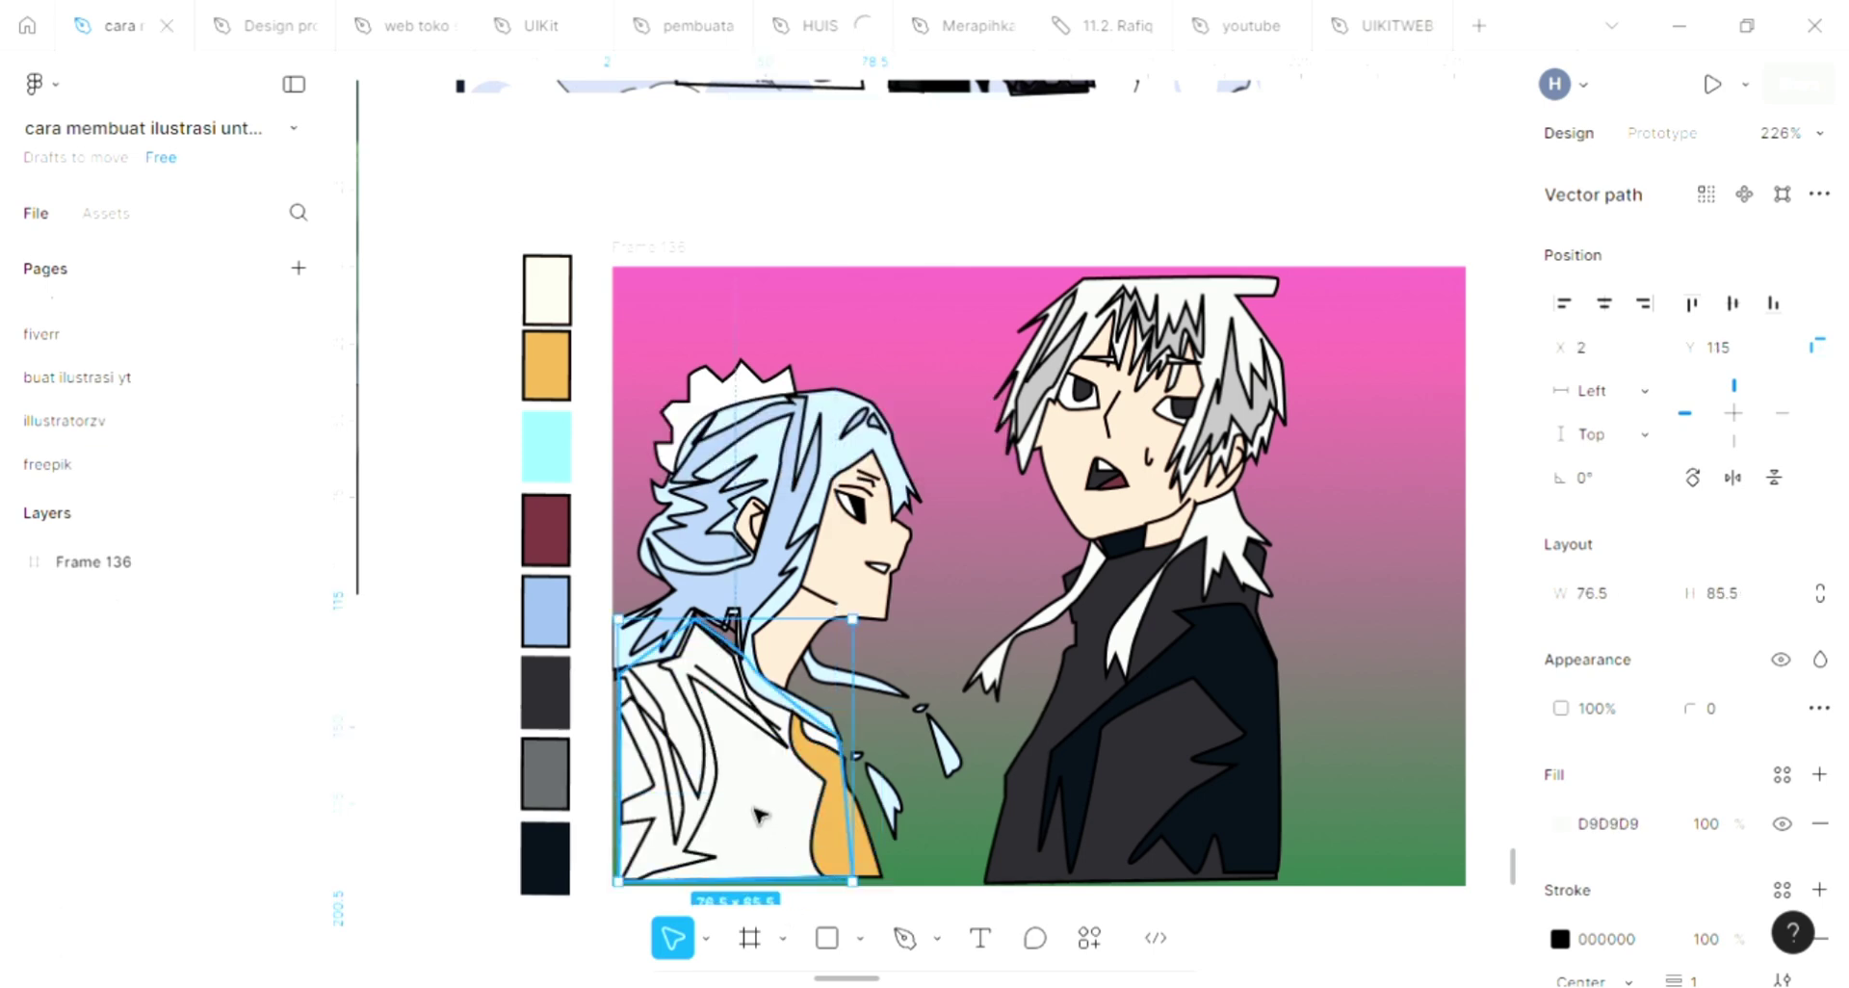
Fill the jagged shading shape on the woman's clothing with A3BBDA sampled from the darker blue hair
{"action": "left_click", "coordinate": [712, 807]}
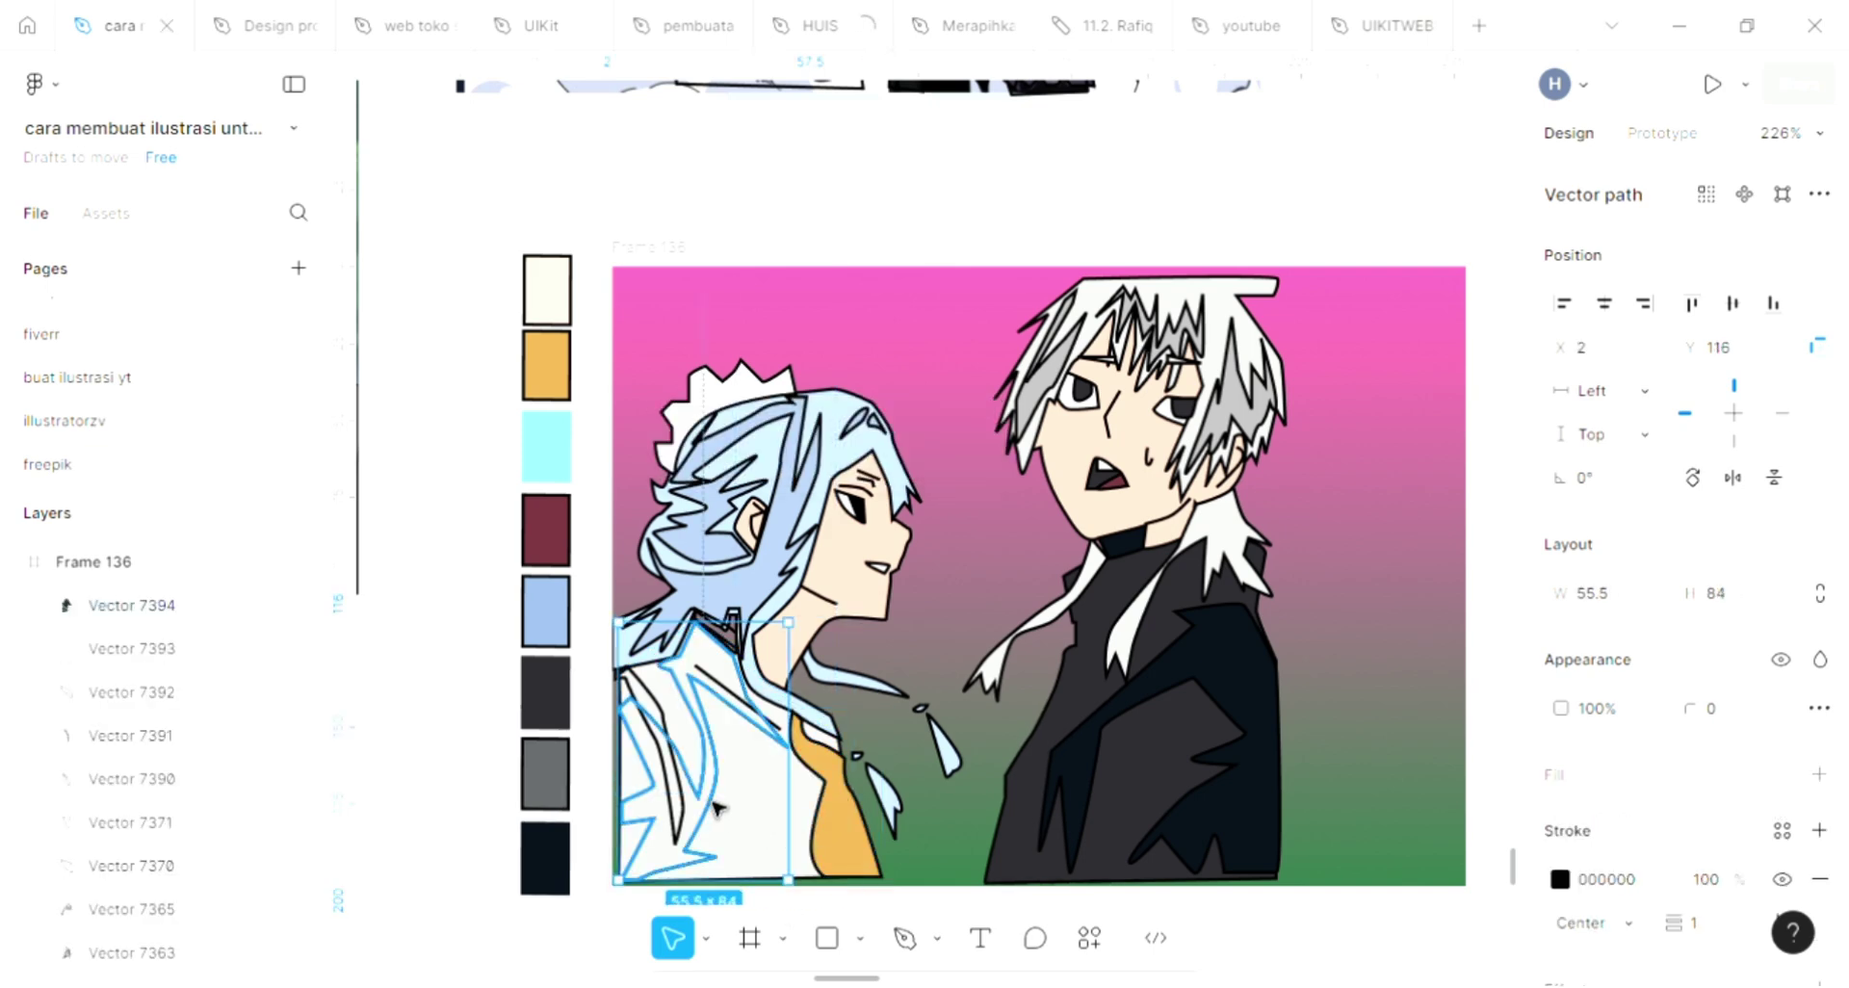
{"action": "left_click", "coordinate": [1818, 774]}
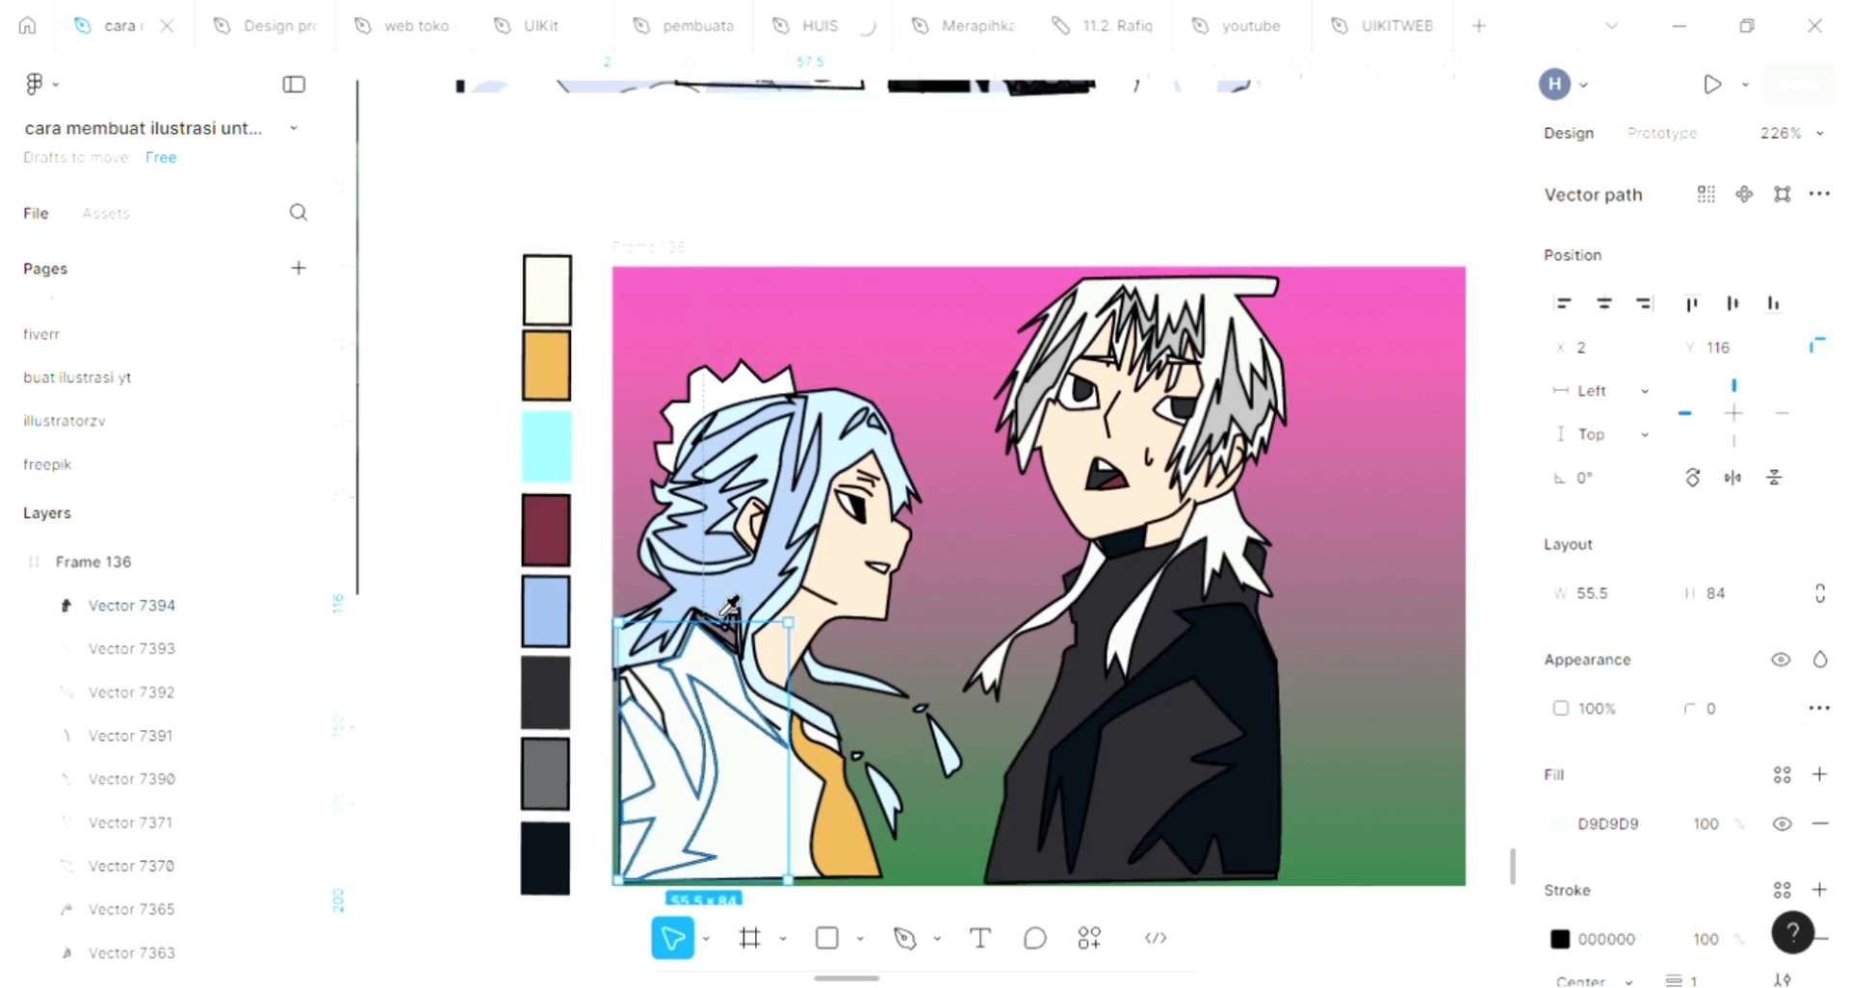
{"action": "key", "text": "i"}
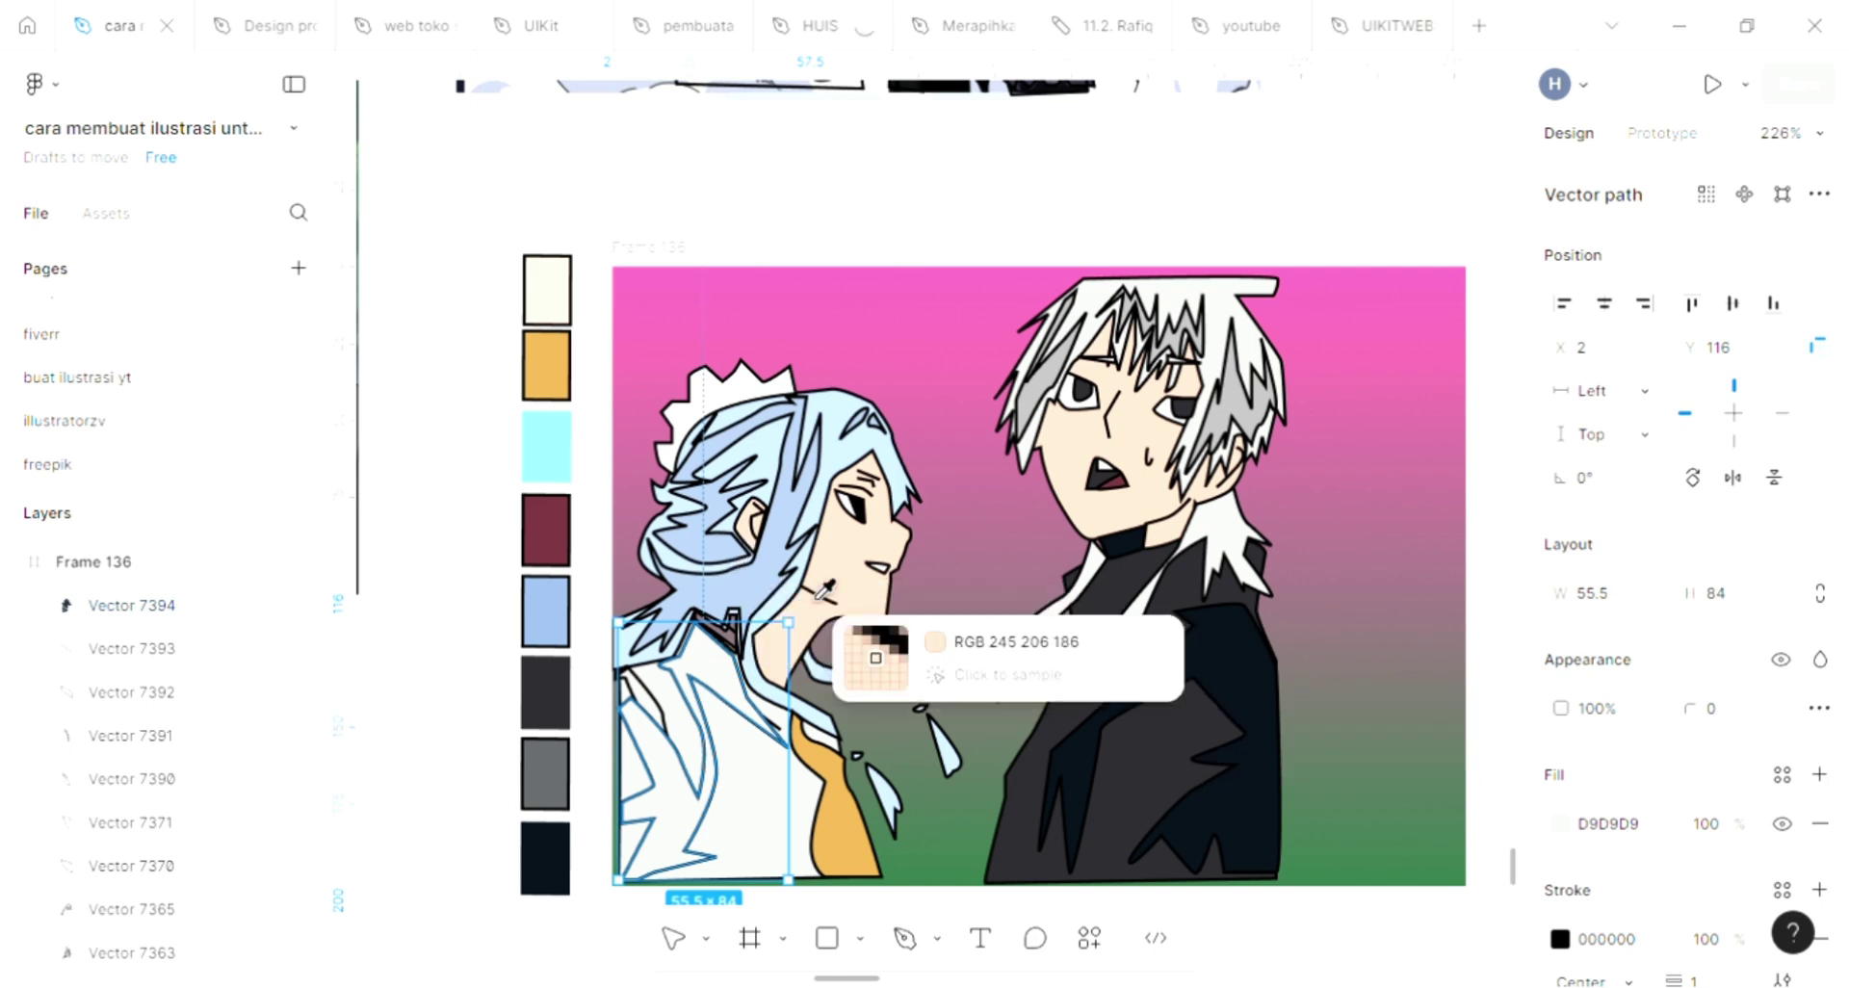
{"action": "left_click", "coordinate": [709, 587]}
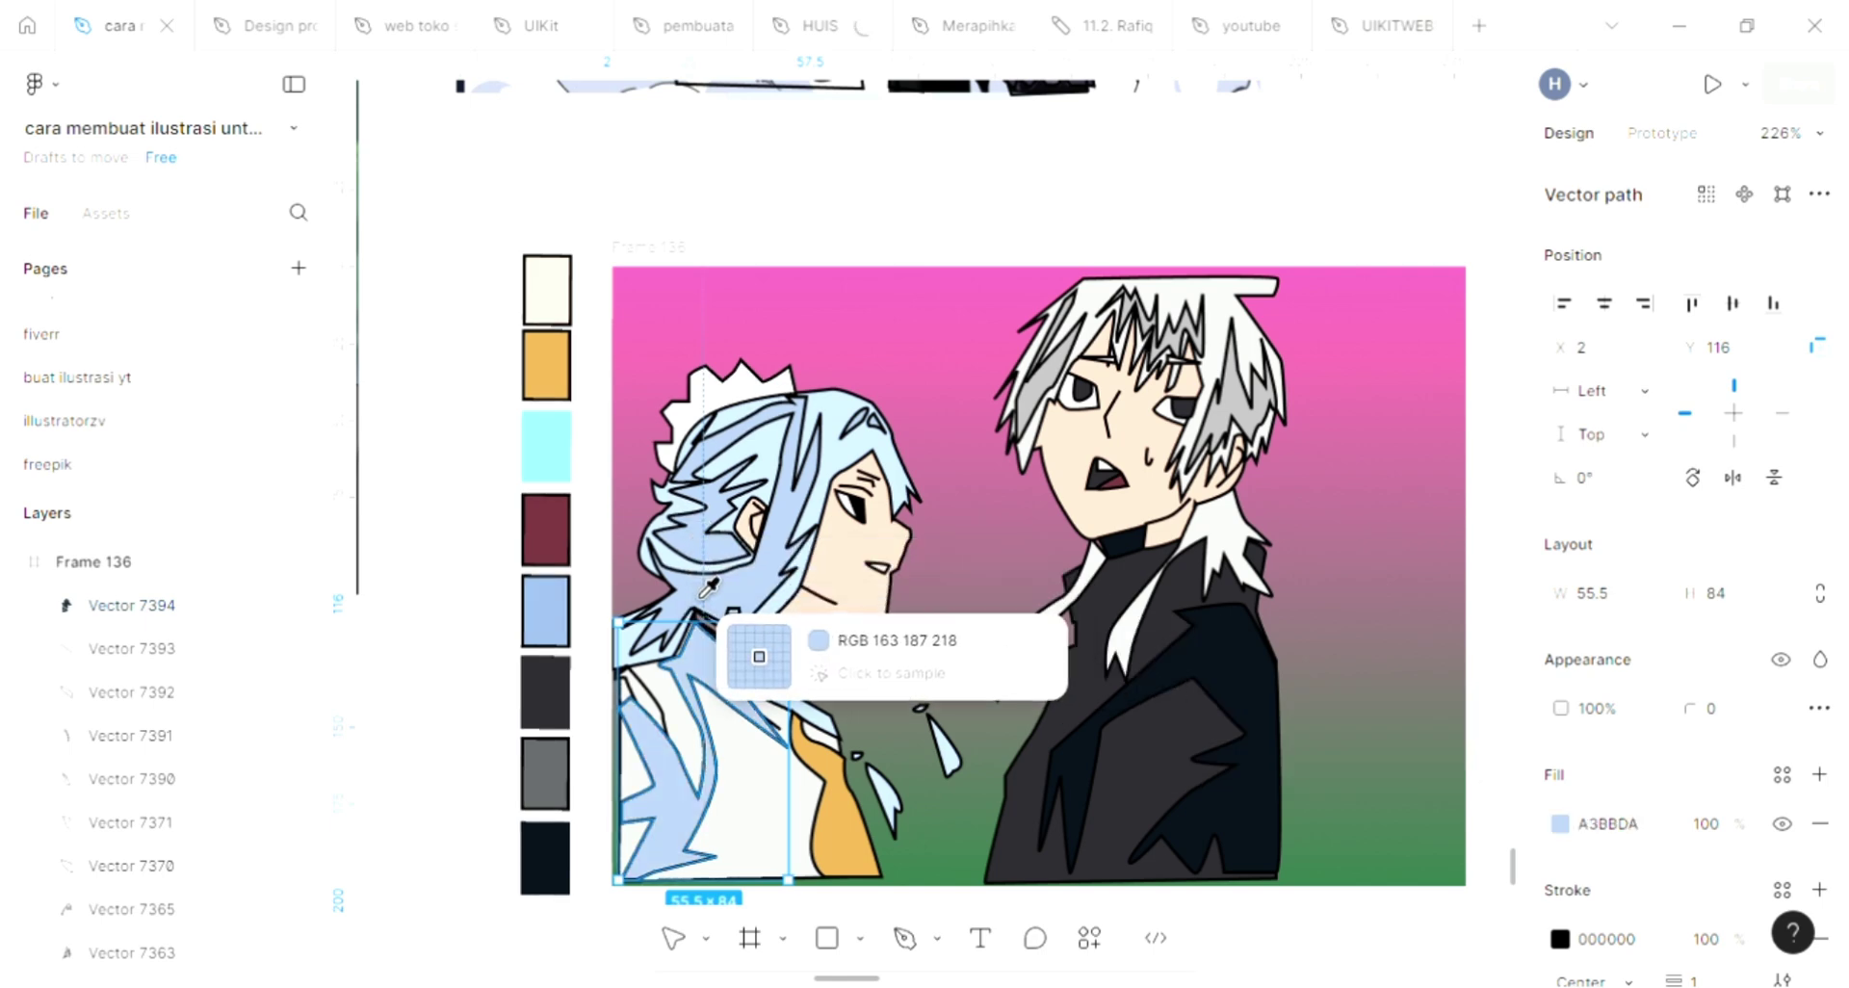
Change the torso shape's fill to white FFFFFF sampled from the woman's frilled headdress
{"action": "key", "text": "ctrl+z"}
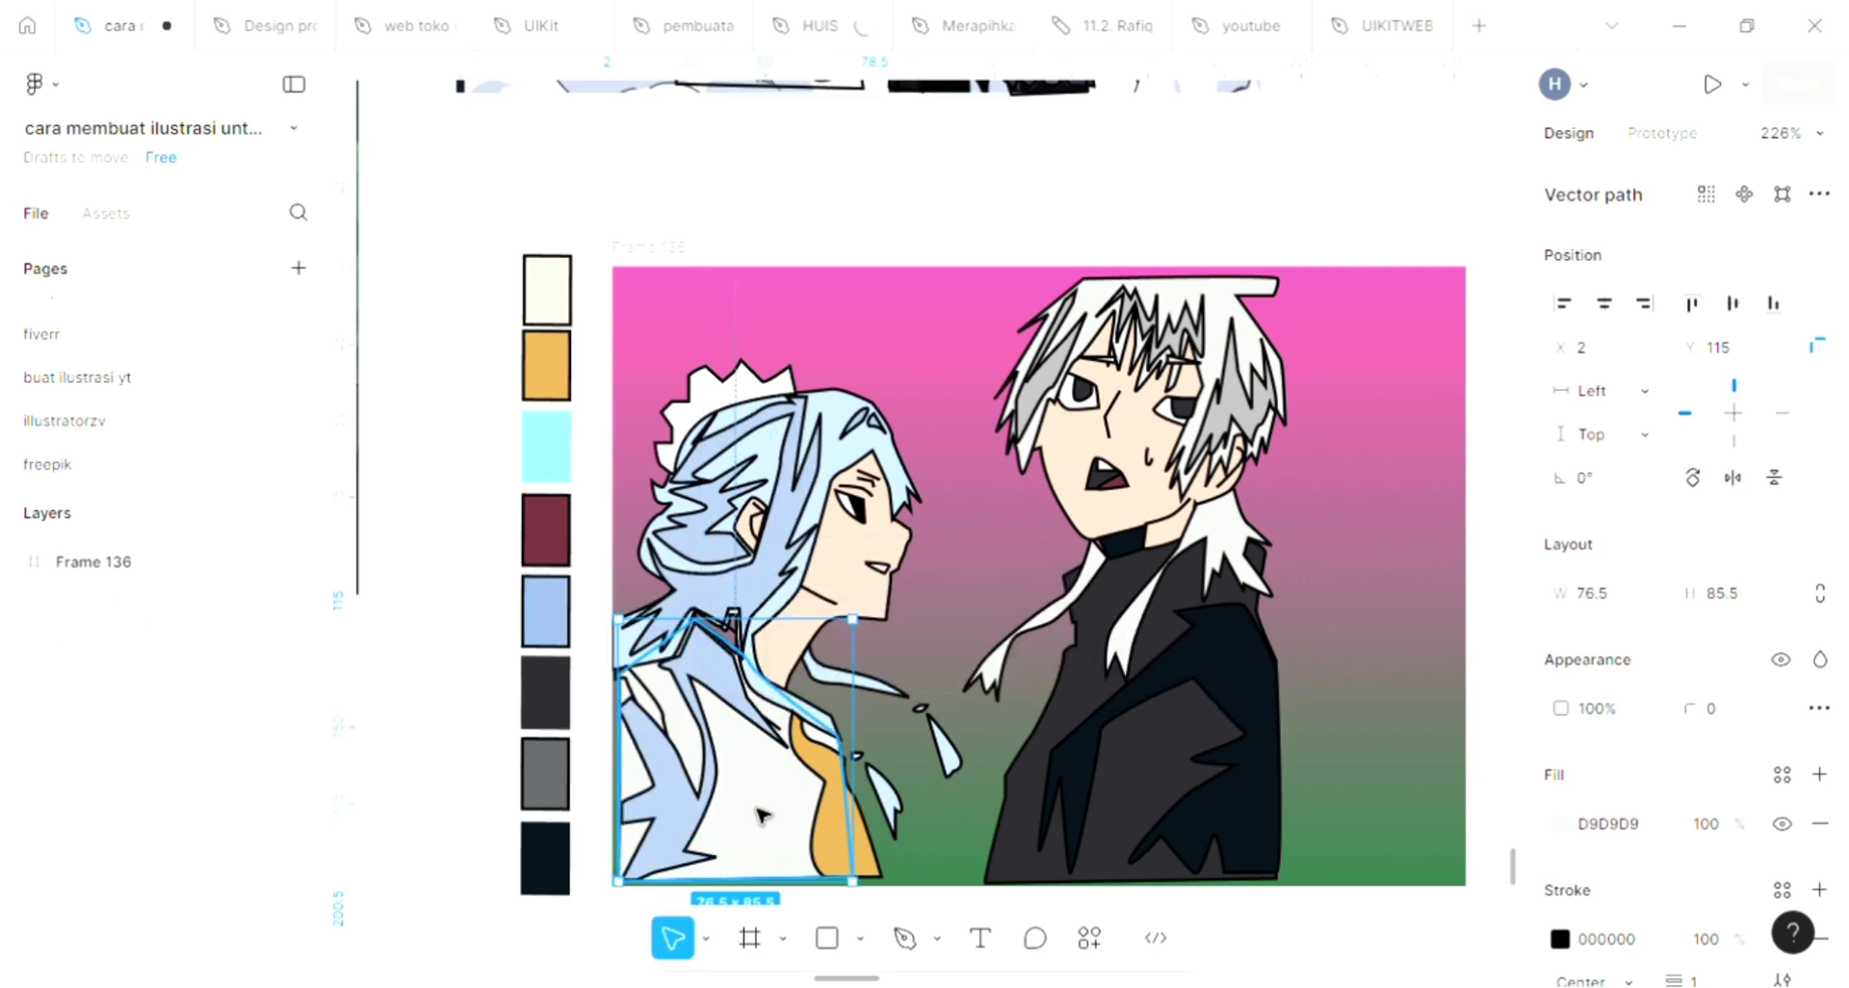
{"action": "key", "text": "i"}
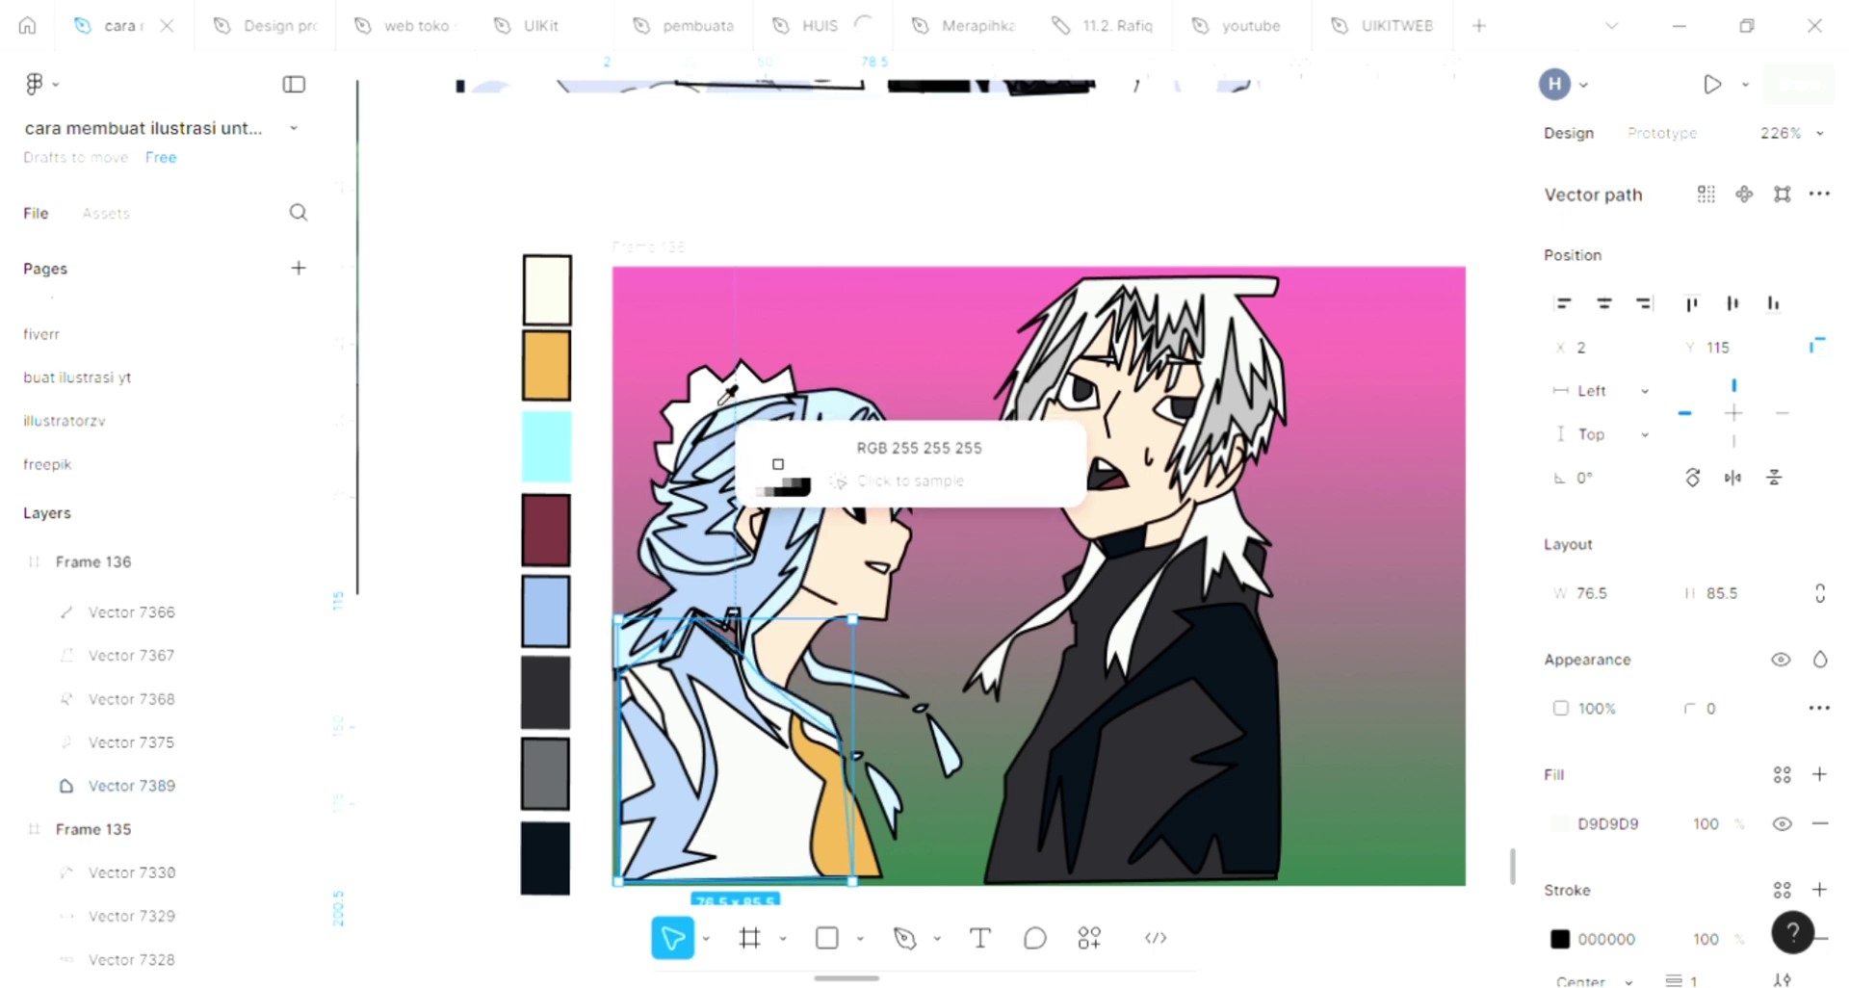
{"action": "left_click", "coordinate": [722, 400]}
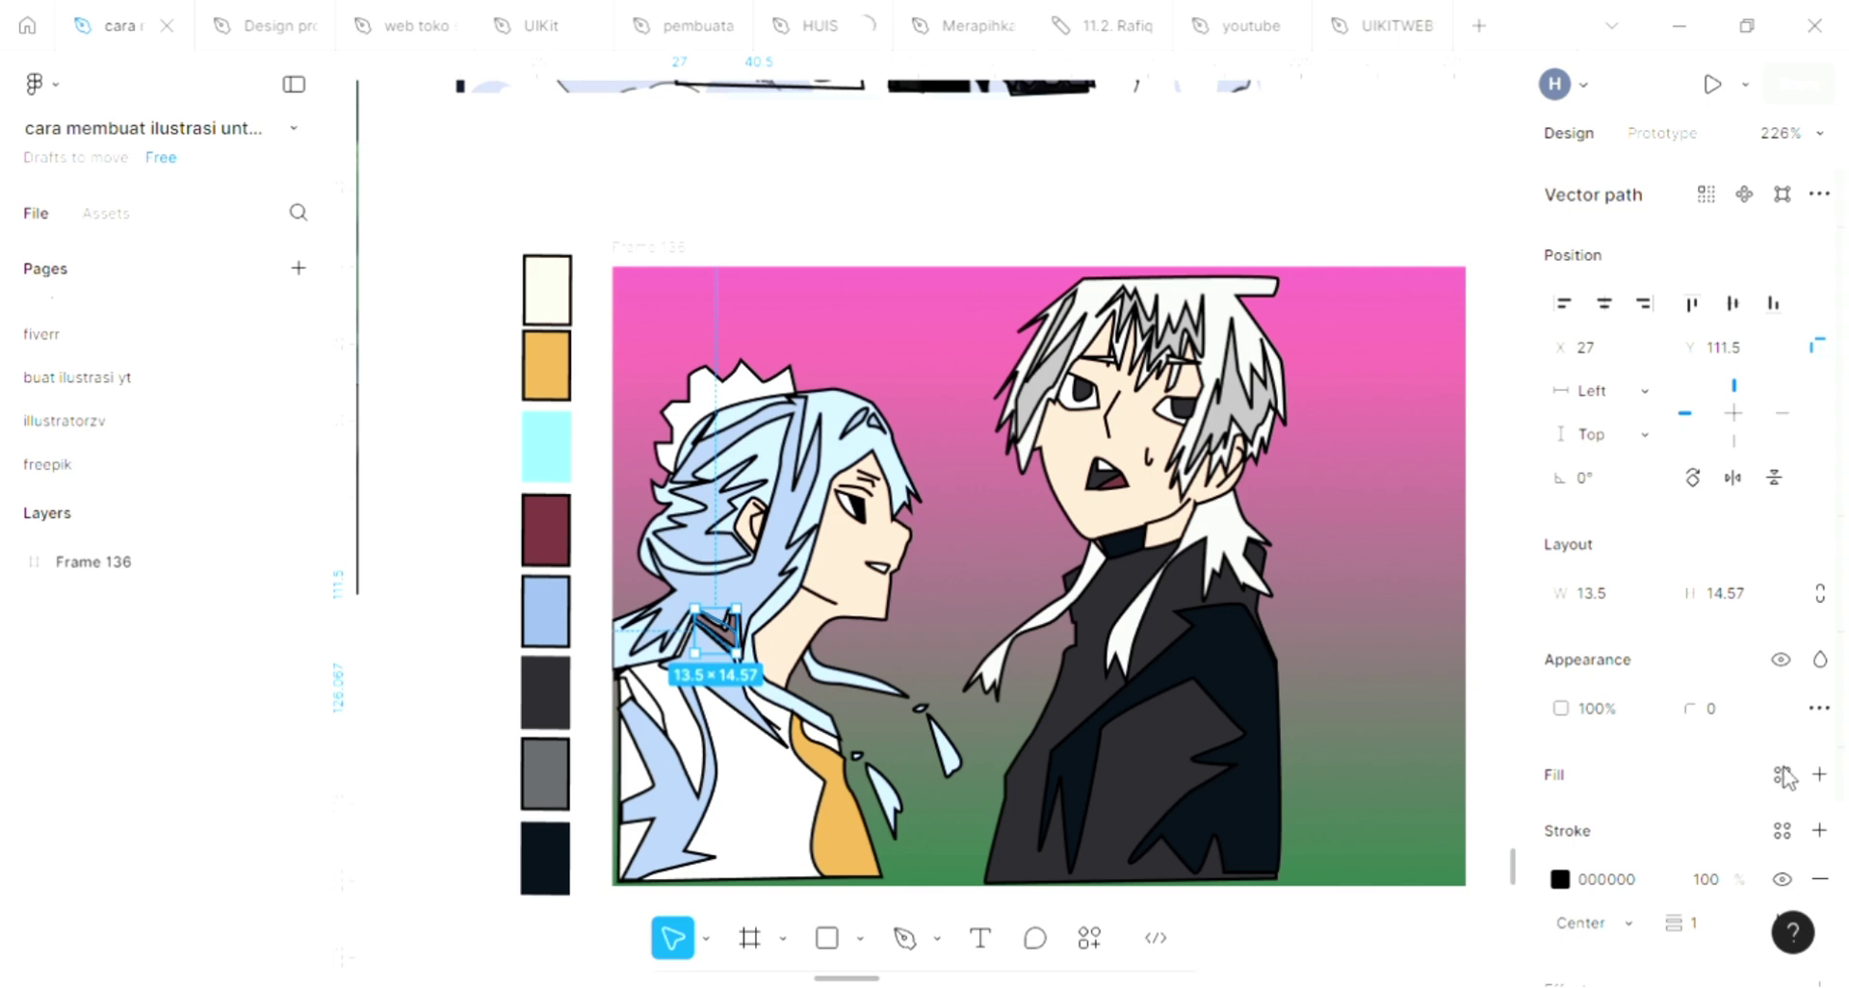
Fill the small collar piece behind the woman's neck with D6A24B sampled from the orange chest shape
{"action": "left_click", "coordinate": [1820, 775]}
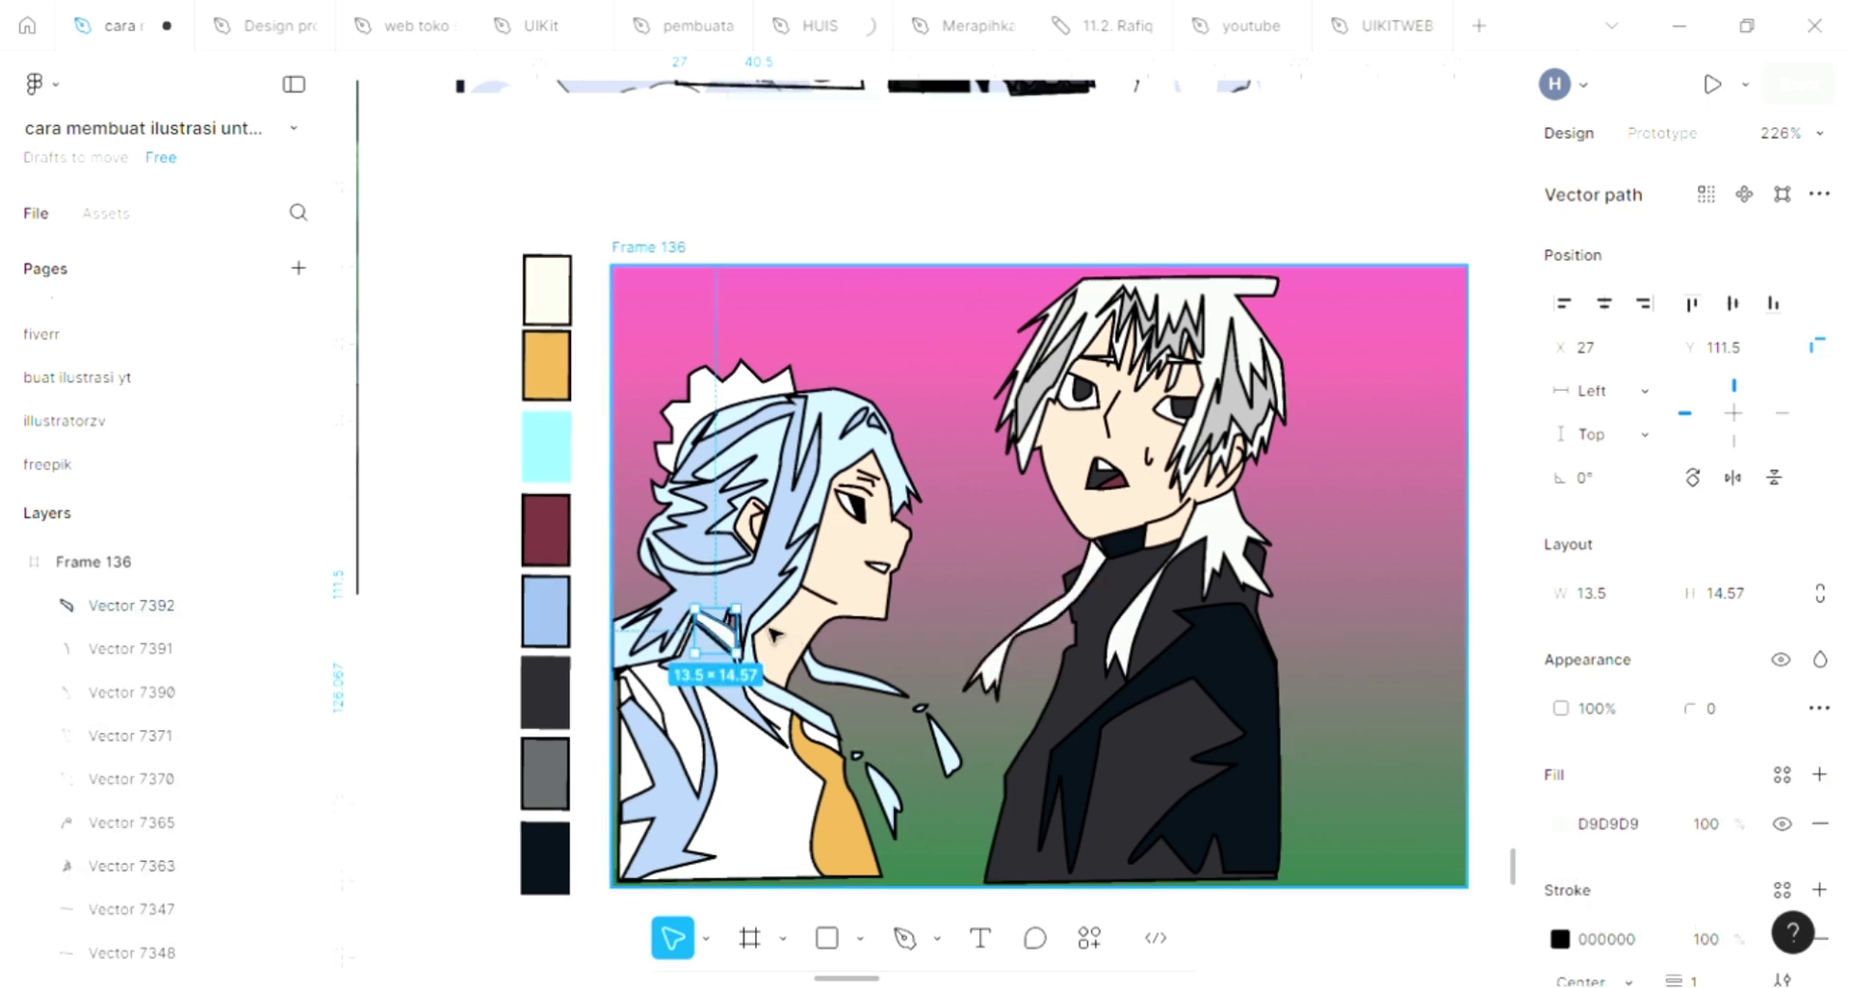
{"action": "scroll", "coordinate": [915, 838], "scroll_direction": "up", "scroll_amount": 2}
{"action": "key", "text": "i"}
{"action": "left_click", "coordinate": [846, 844]}
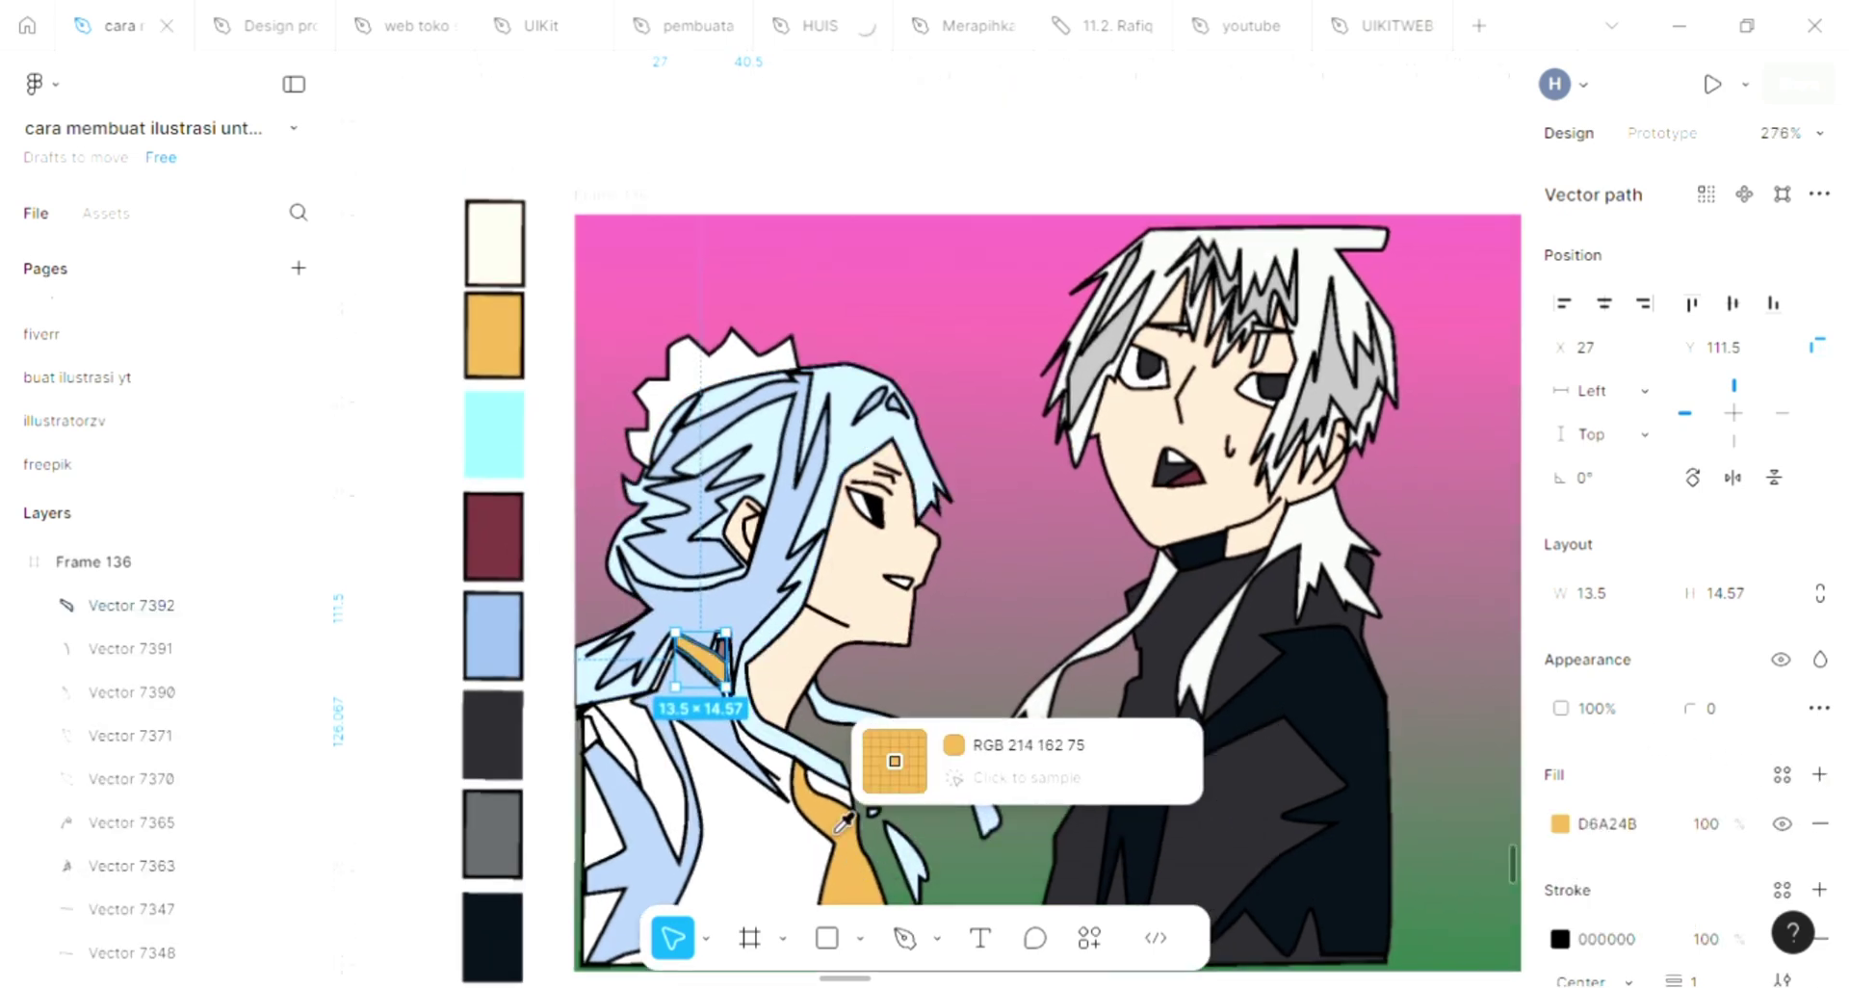
Draw a curved fold line down the inside of the orange chest shape with the Pen tool
{"action": "scroll", "coordinate": [845, 843], "scroll_direction": "down", "scroll_amount": 2}
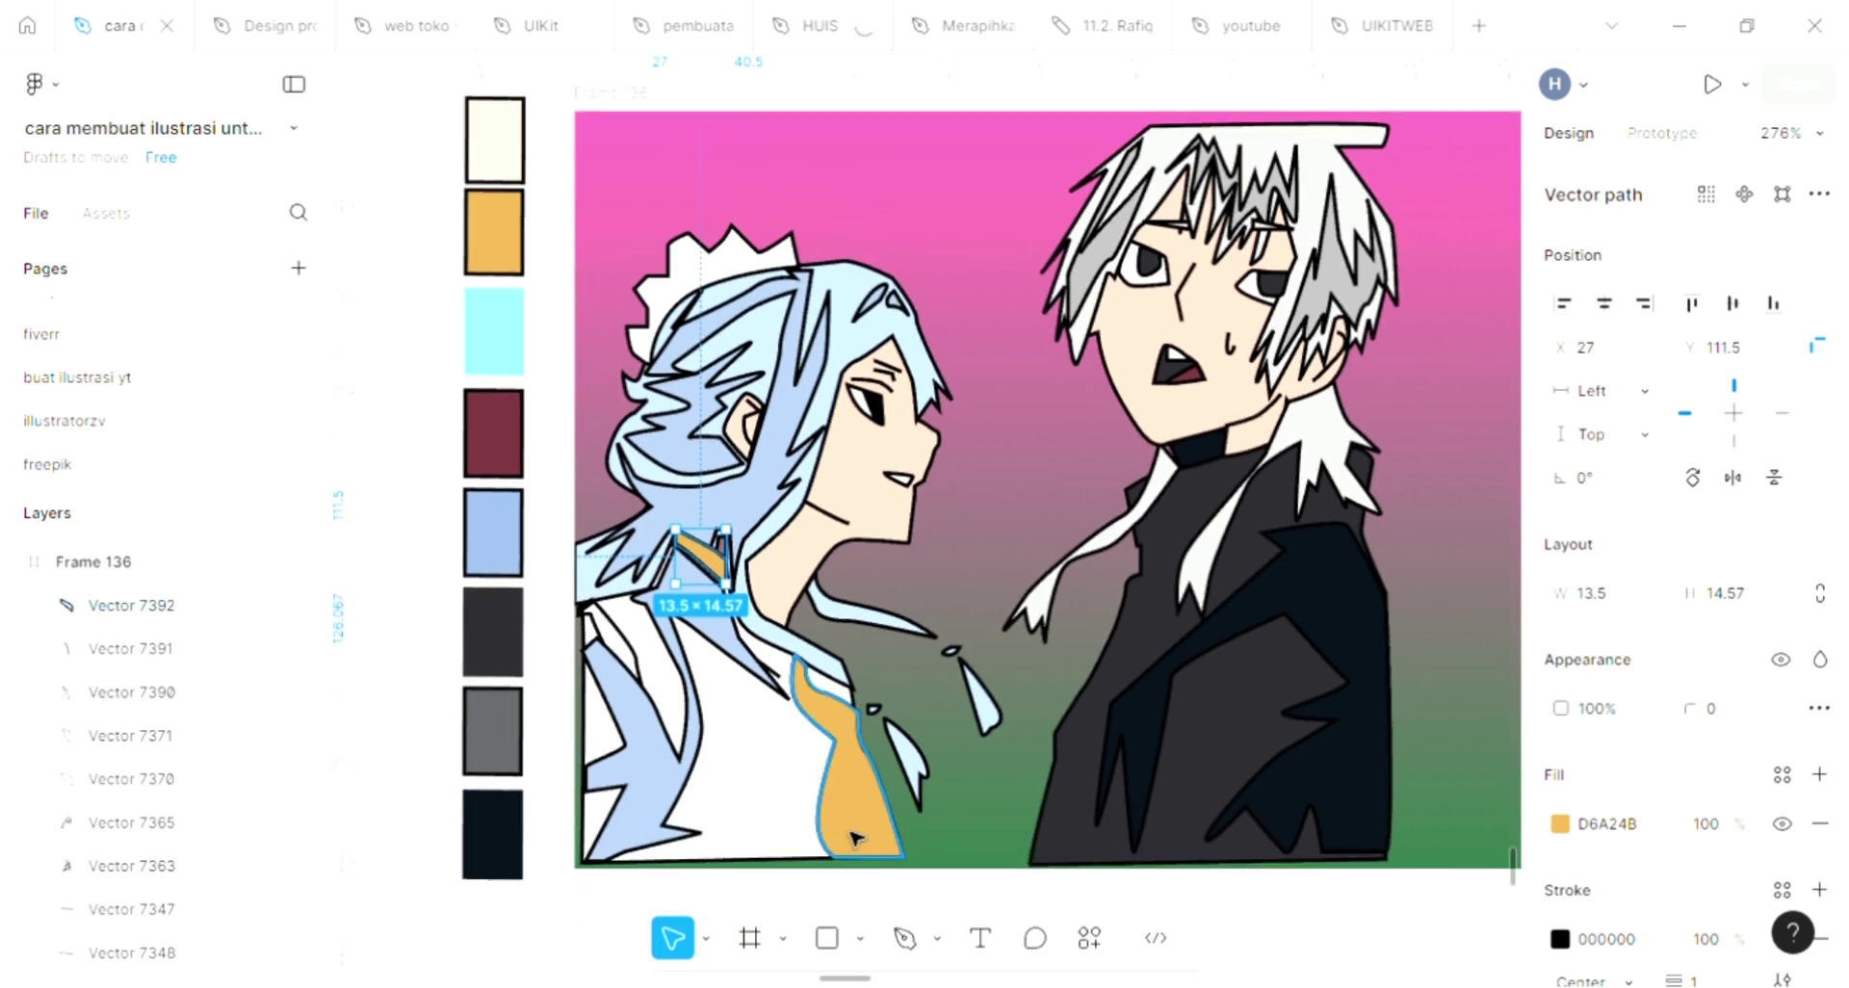
{"action": "key", "text": "p"}
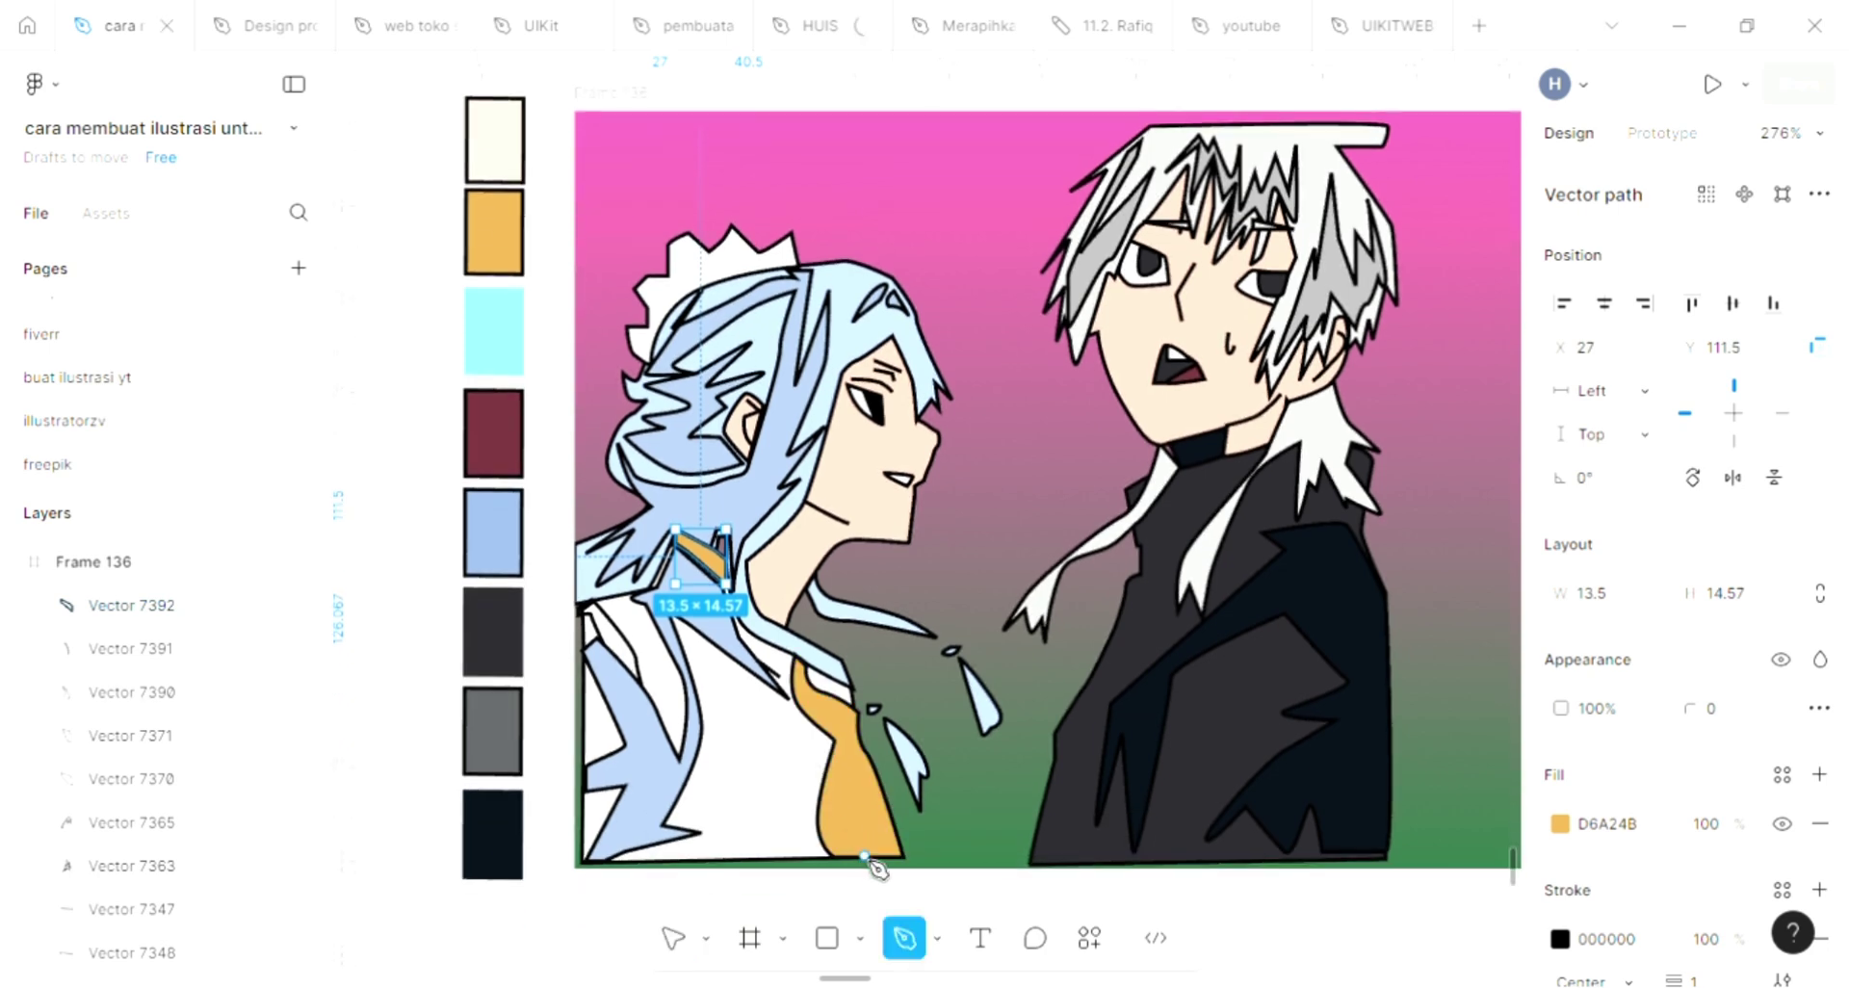
{"action": "left_click", "coordinate": [855, 716]}
{"action": "left_click_drag", "start_coordinate": [845, 780], "coordinate": [846, 799]}
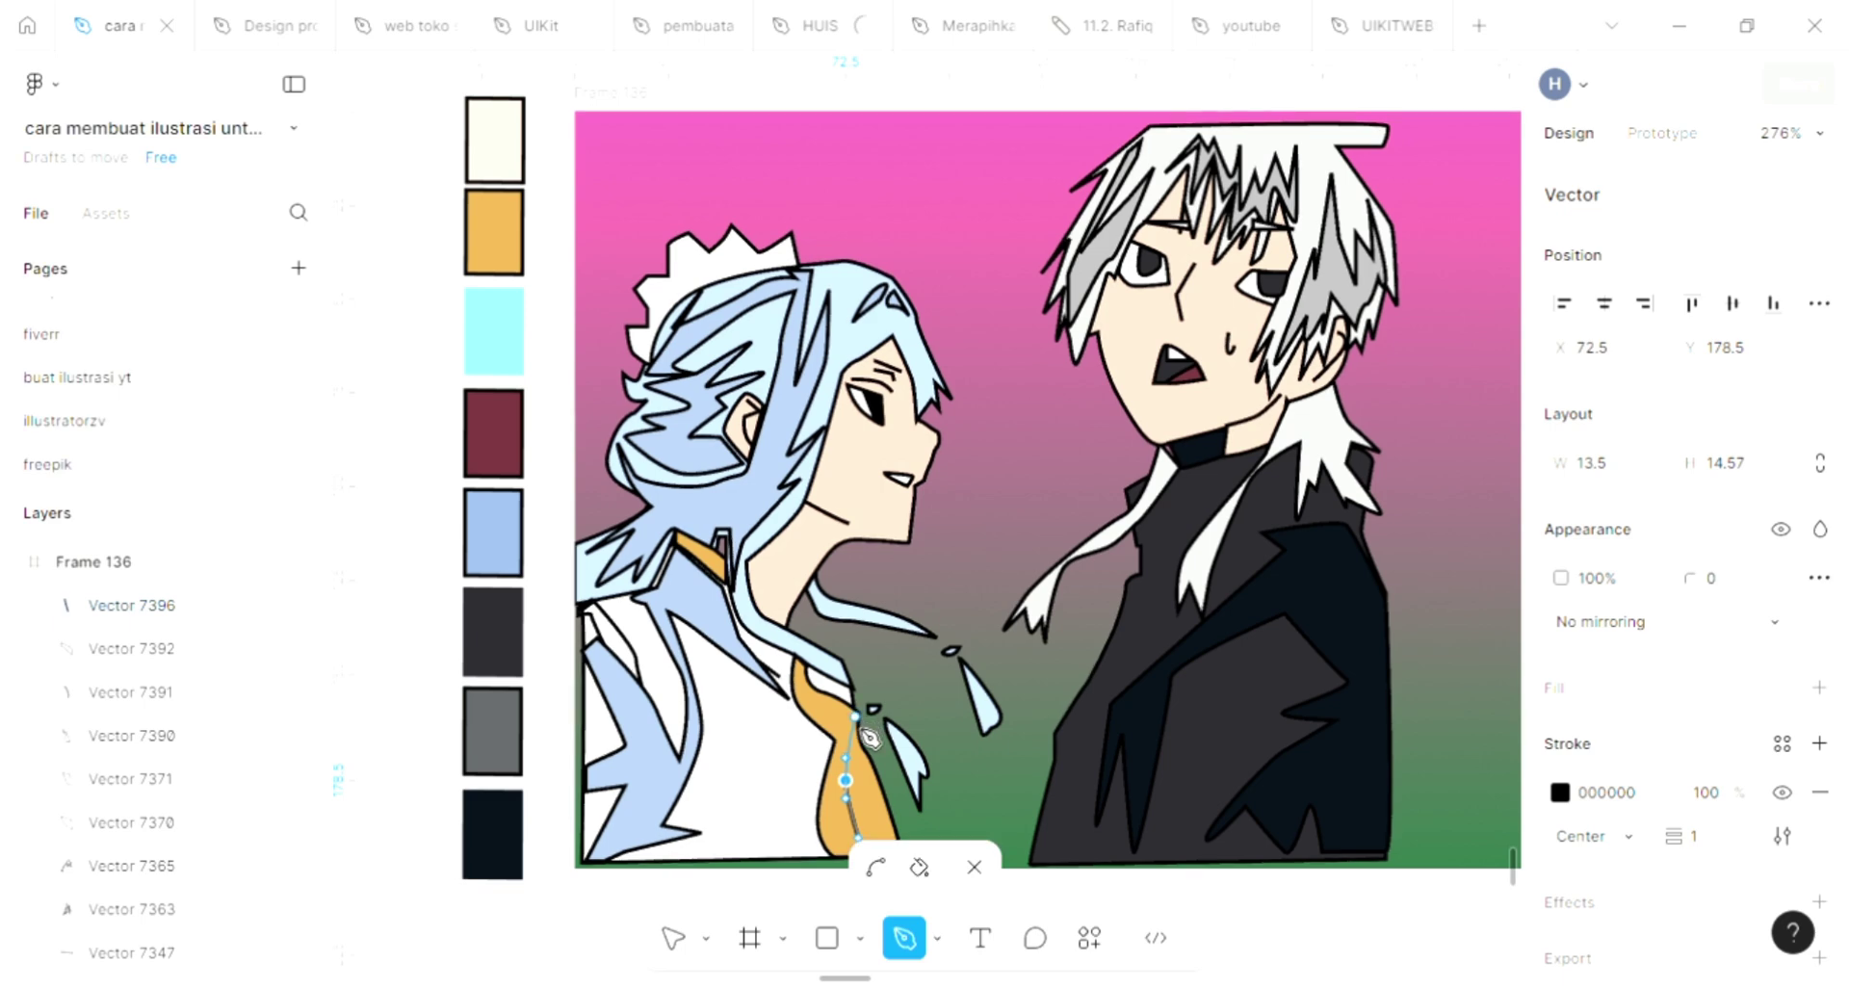
{"action": "key", "text": "Escape"}
Reshape the white torso outline by moving its bottom and left edges out to the frame's border
{"action": "left_click", "coordinate": [789, 857]}
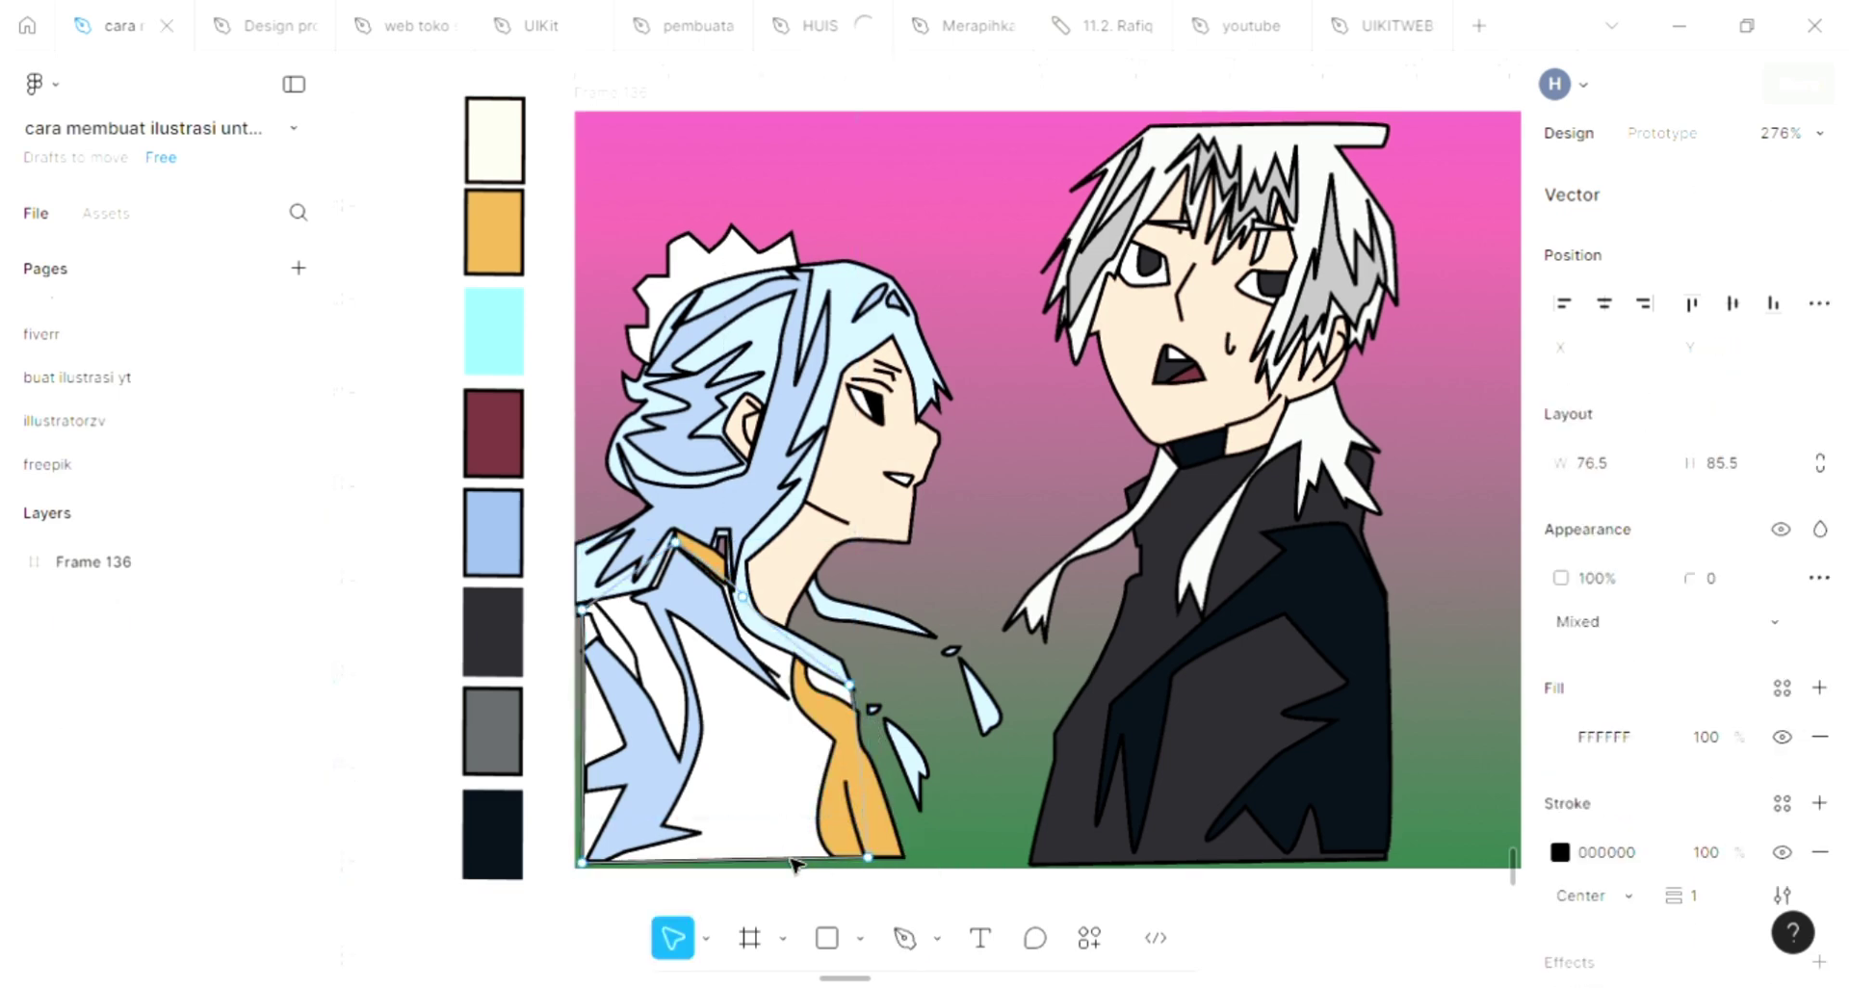
{"action": "double_click", "coordinate": [792, 870]}
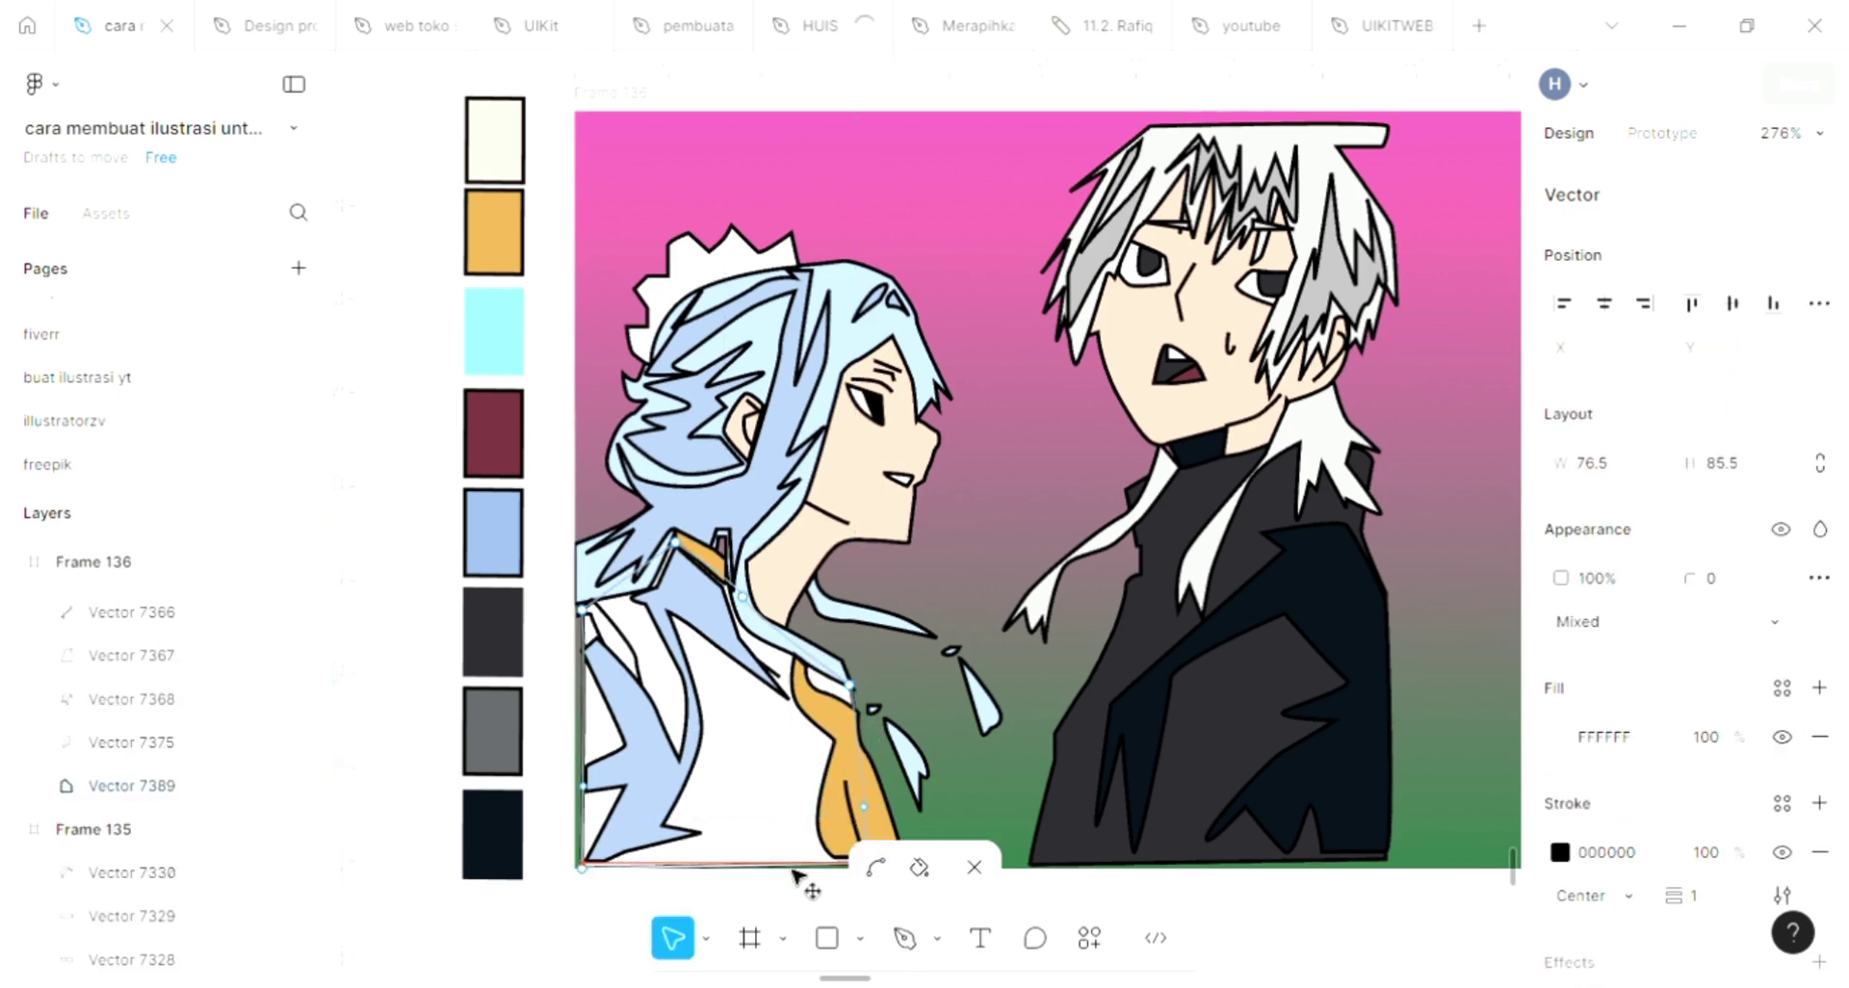
{"action": "left_click_drag", "start_coordinate": [584, 715], "coordinate": [581, 740]}
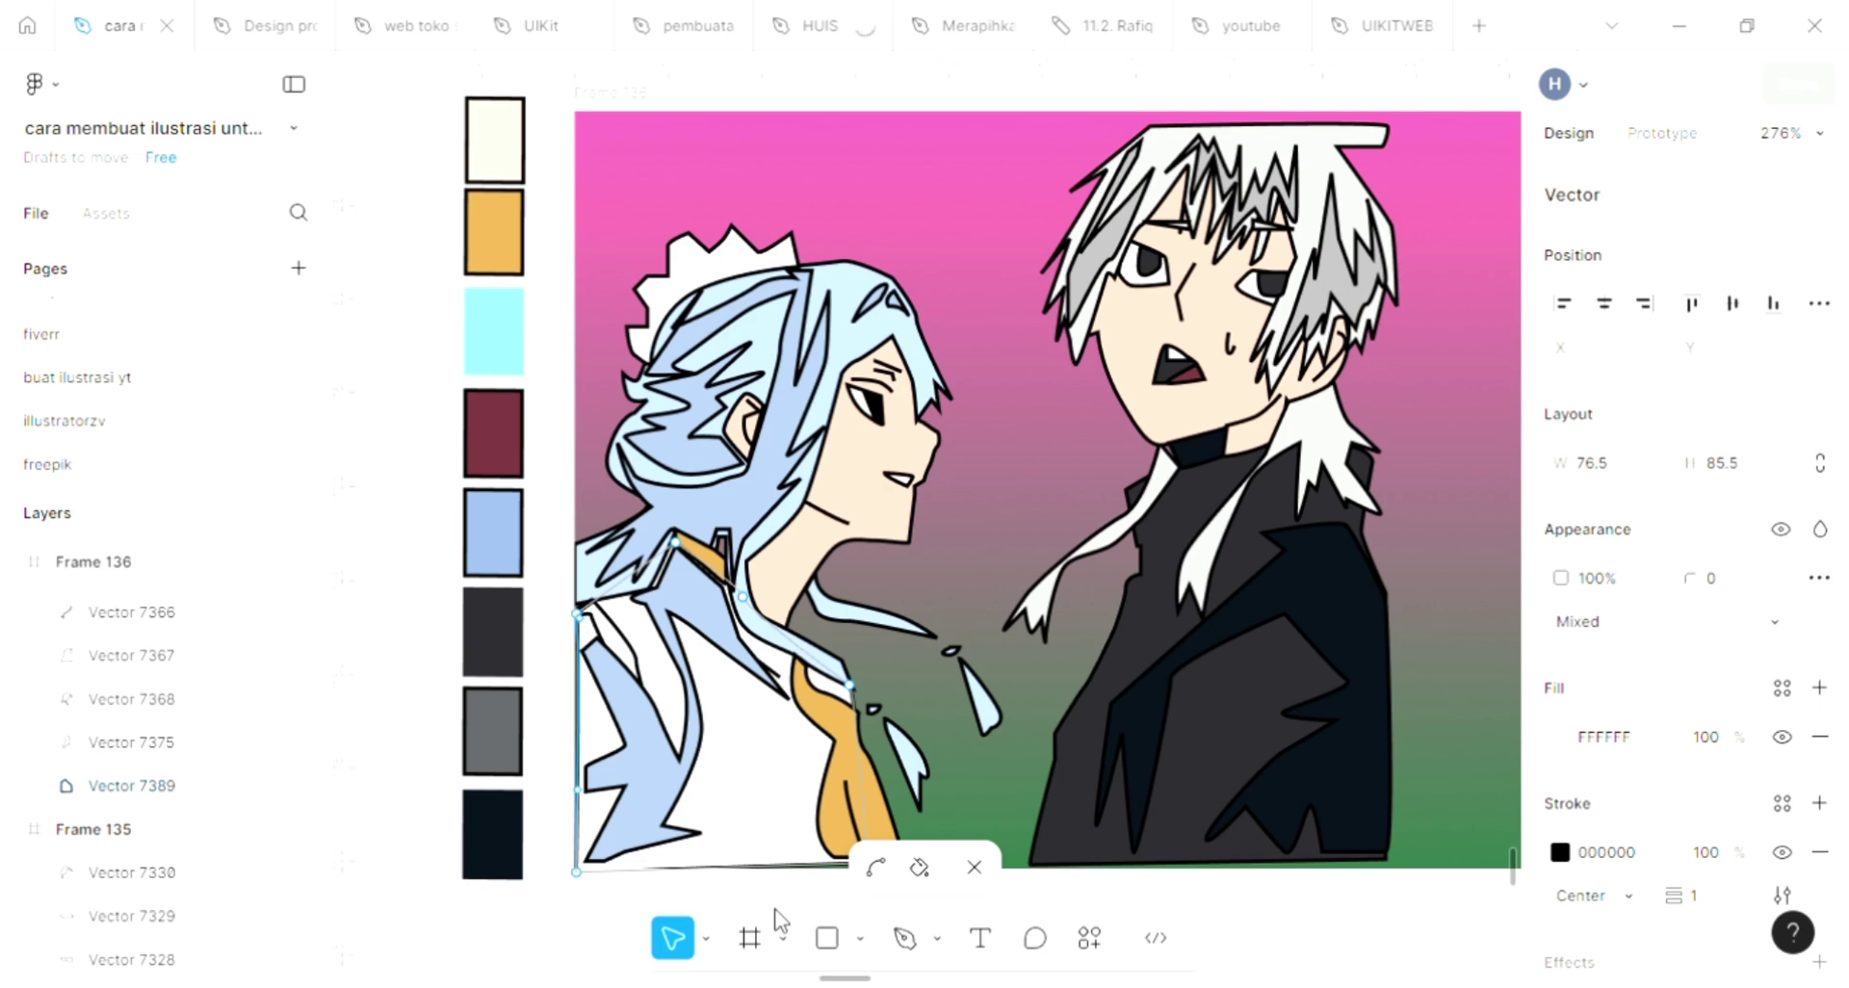
{"action": "left_click", "coordinate": [785, 902]}
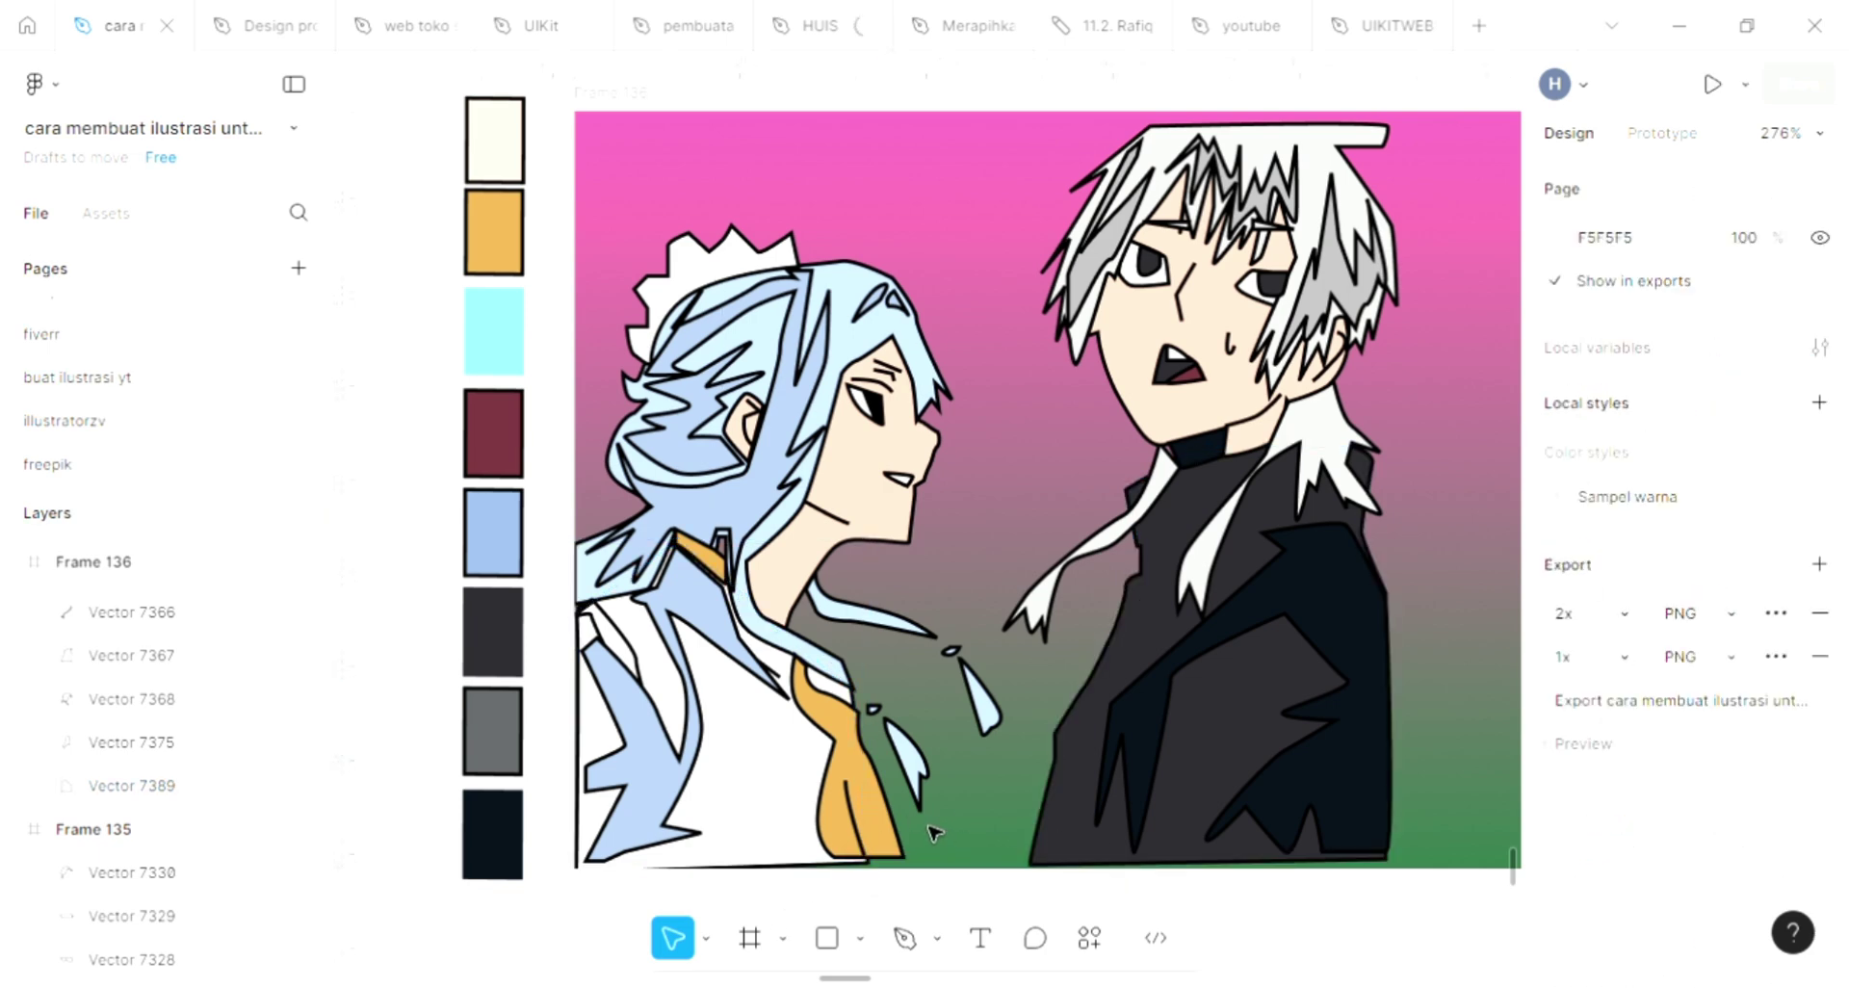
Reshape the small orange collar piece behind the woman's neck by moving its inner edge point up to the collar's upper corner
{"action": "scroll", "coordinate": [934, 833], "scroll_direction": "up", "scroll_amount": 5}
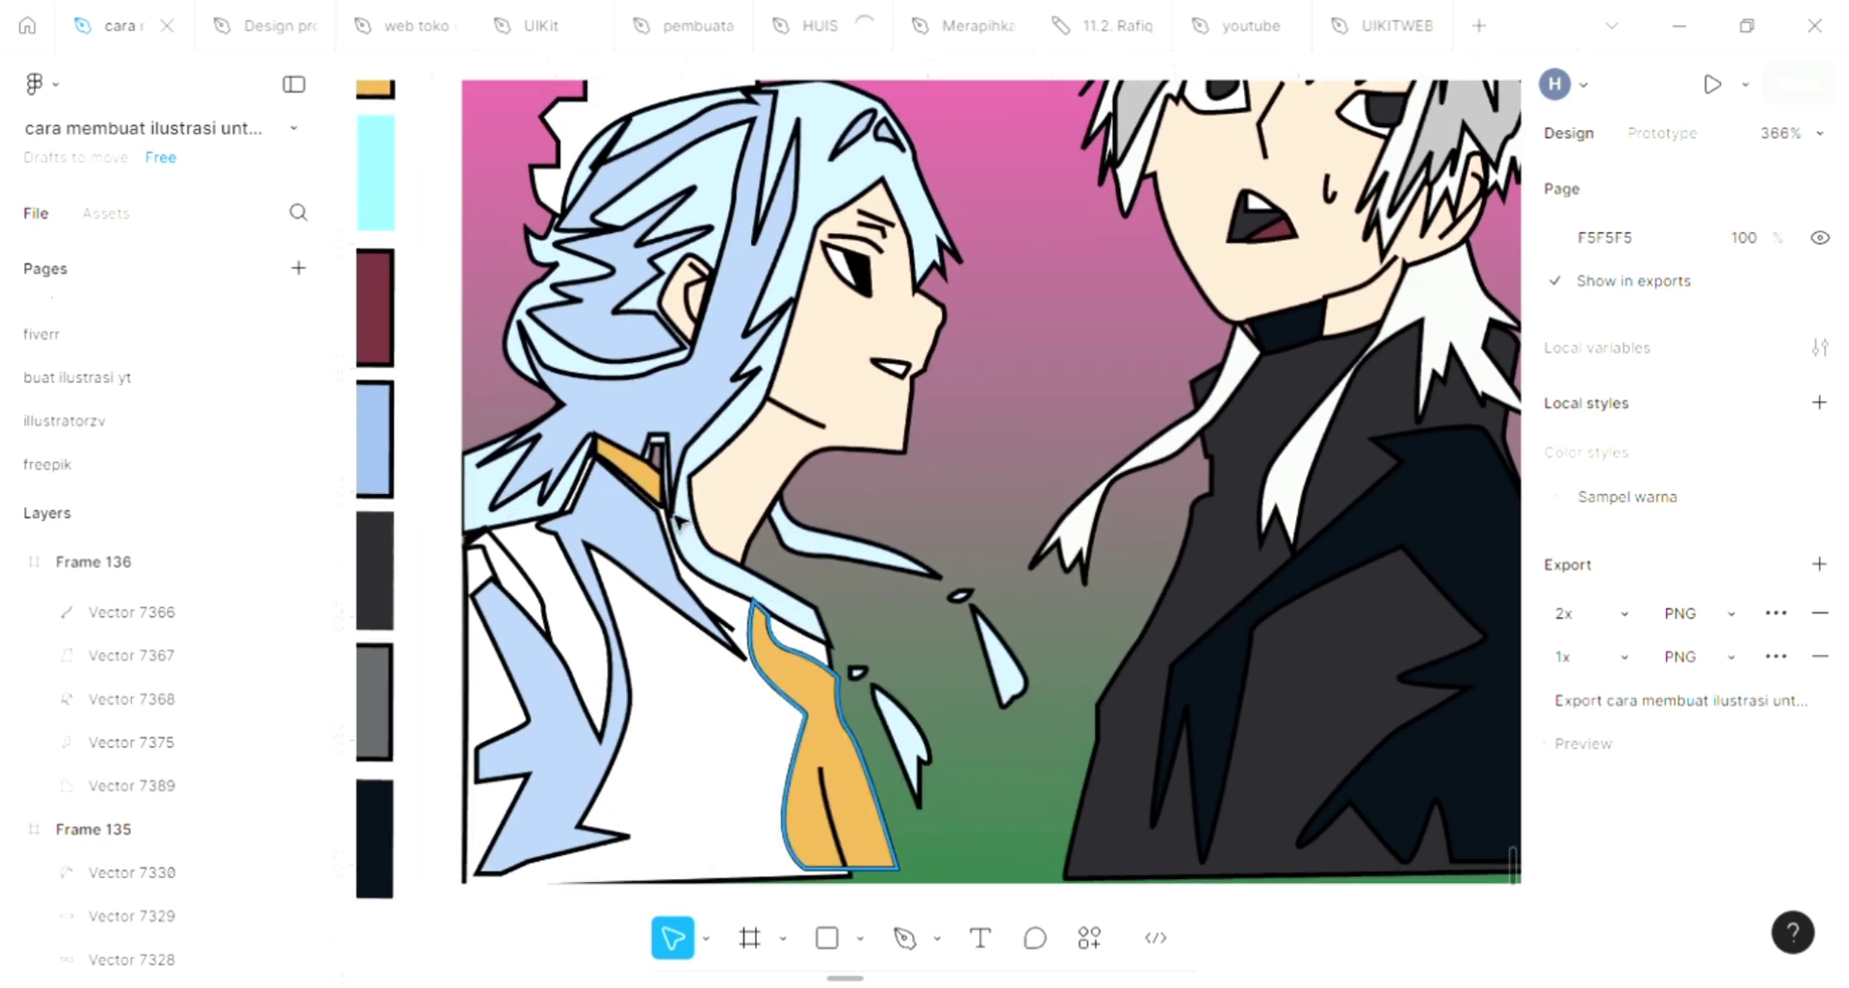
{"action": "left_click", "coordinate": [667, 472]}
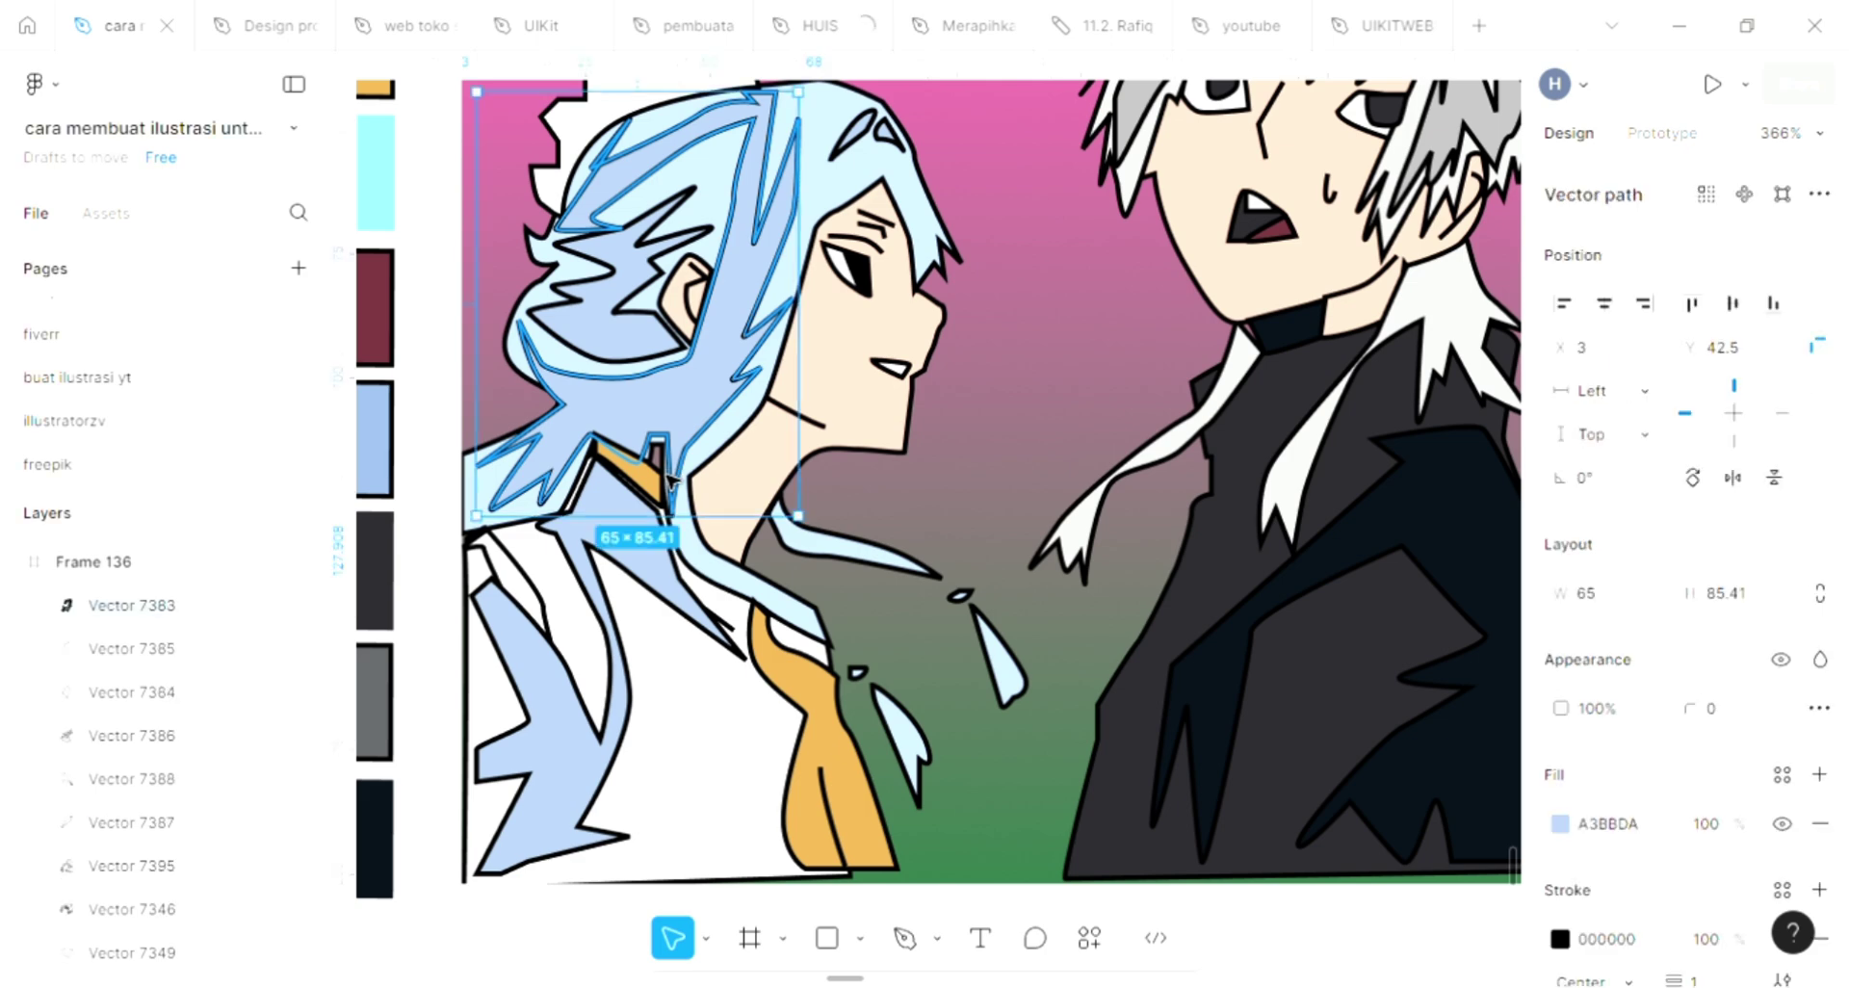
{"action": "left_click", "coordinate": [659, 490]}
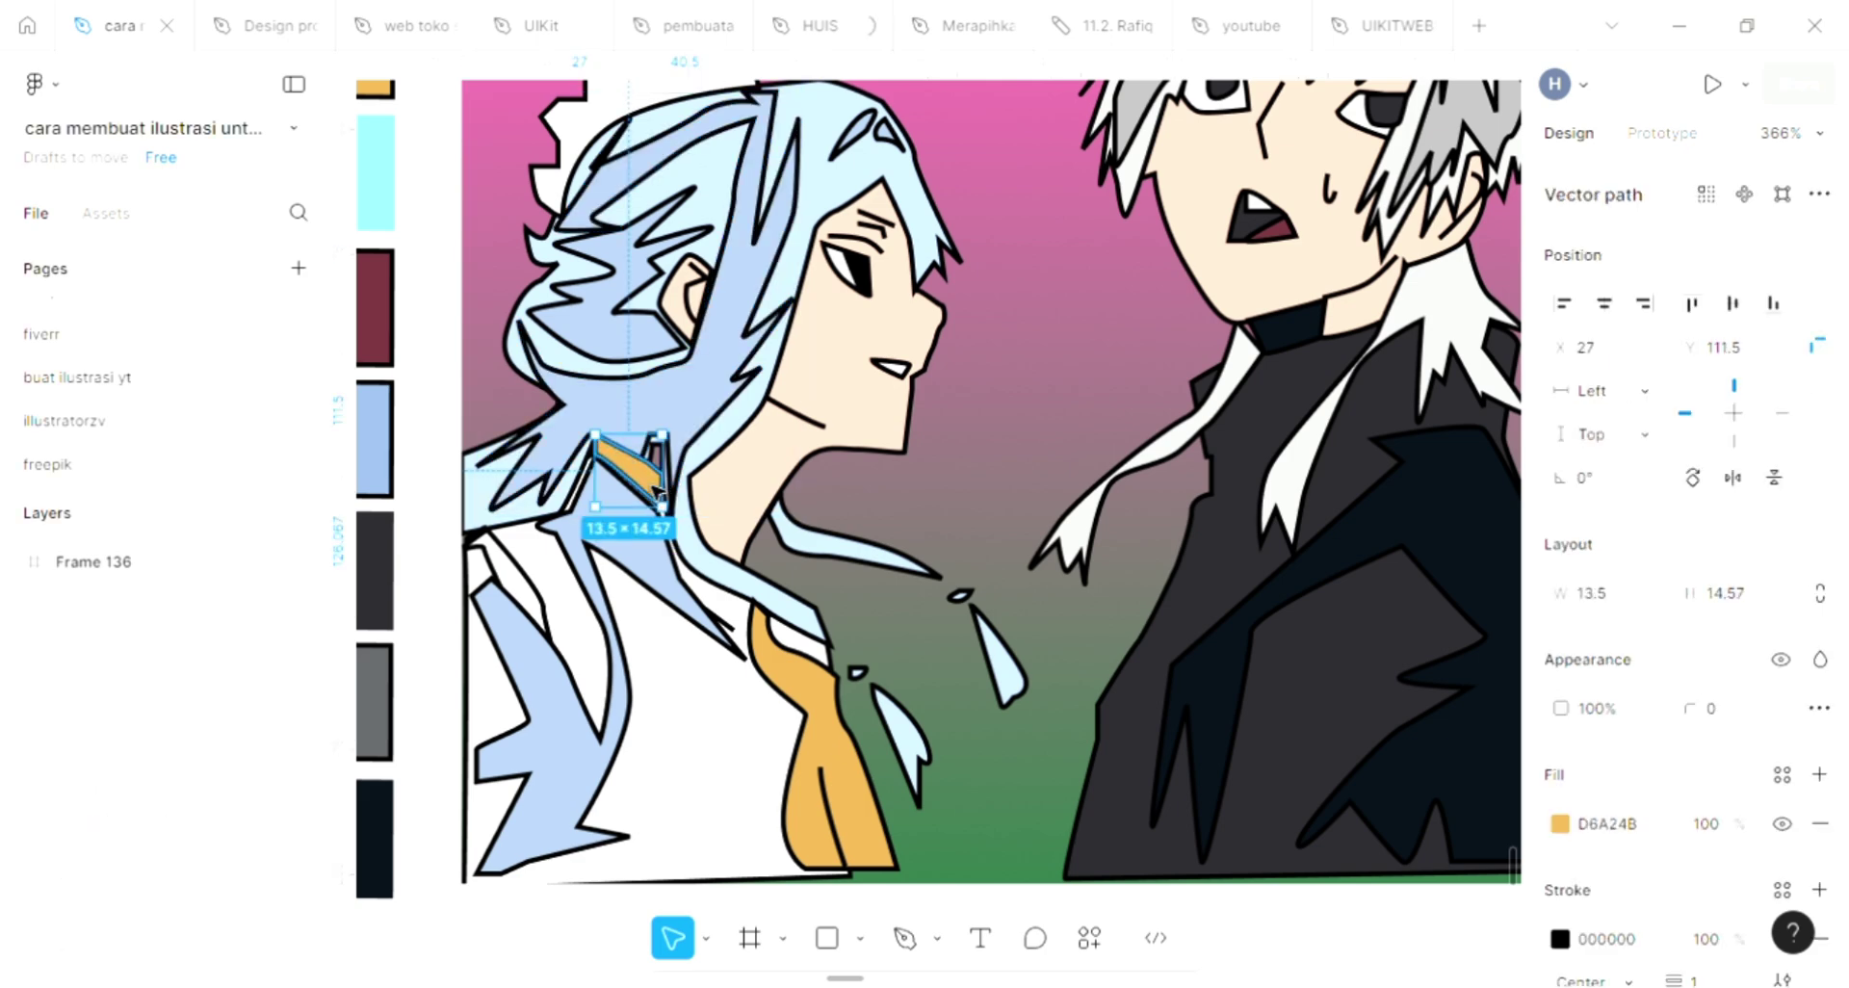
{"action": "double_click", "coordinate": [658, 490]}
{"action": "left_click_drag", "start_coordinate": [658, 465], "coordinate": [662, 453]}
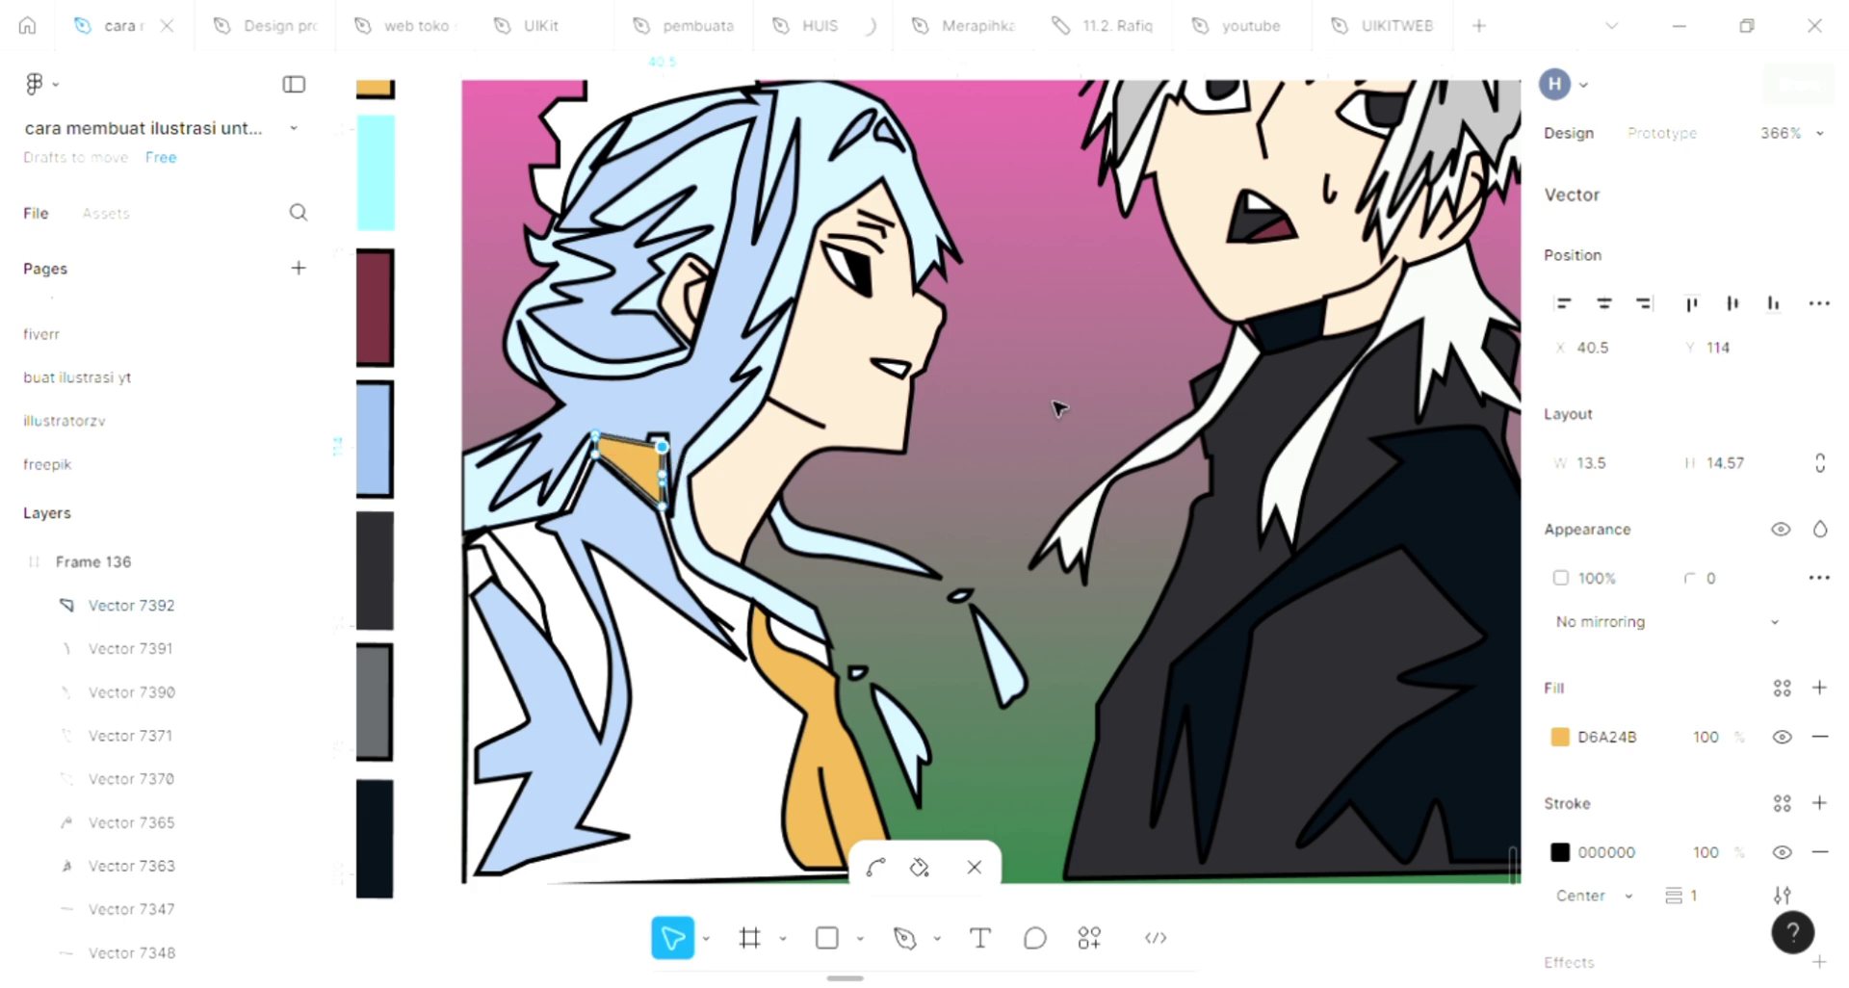
{"action": "key", "text": "Escape"}
{"action": "key", "text": "Escape"}
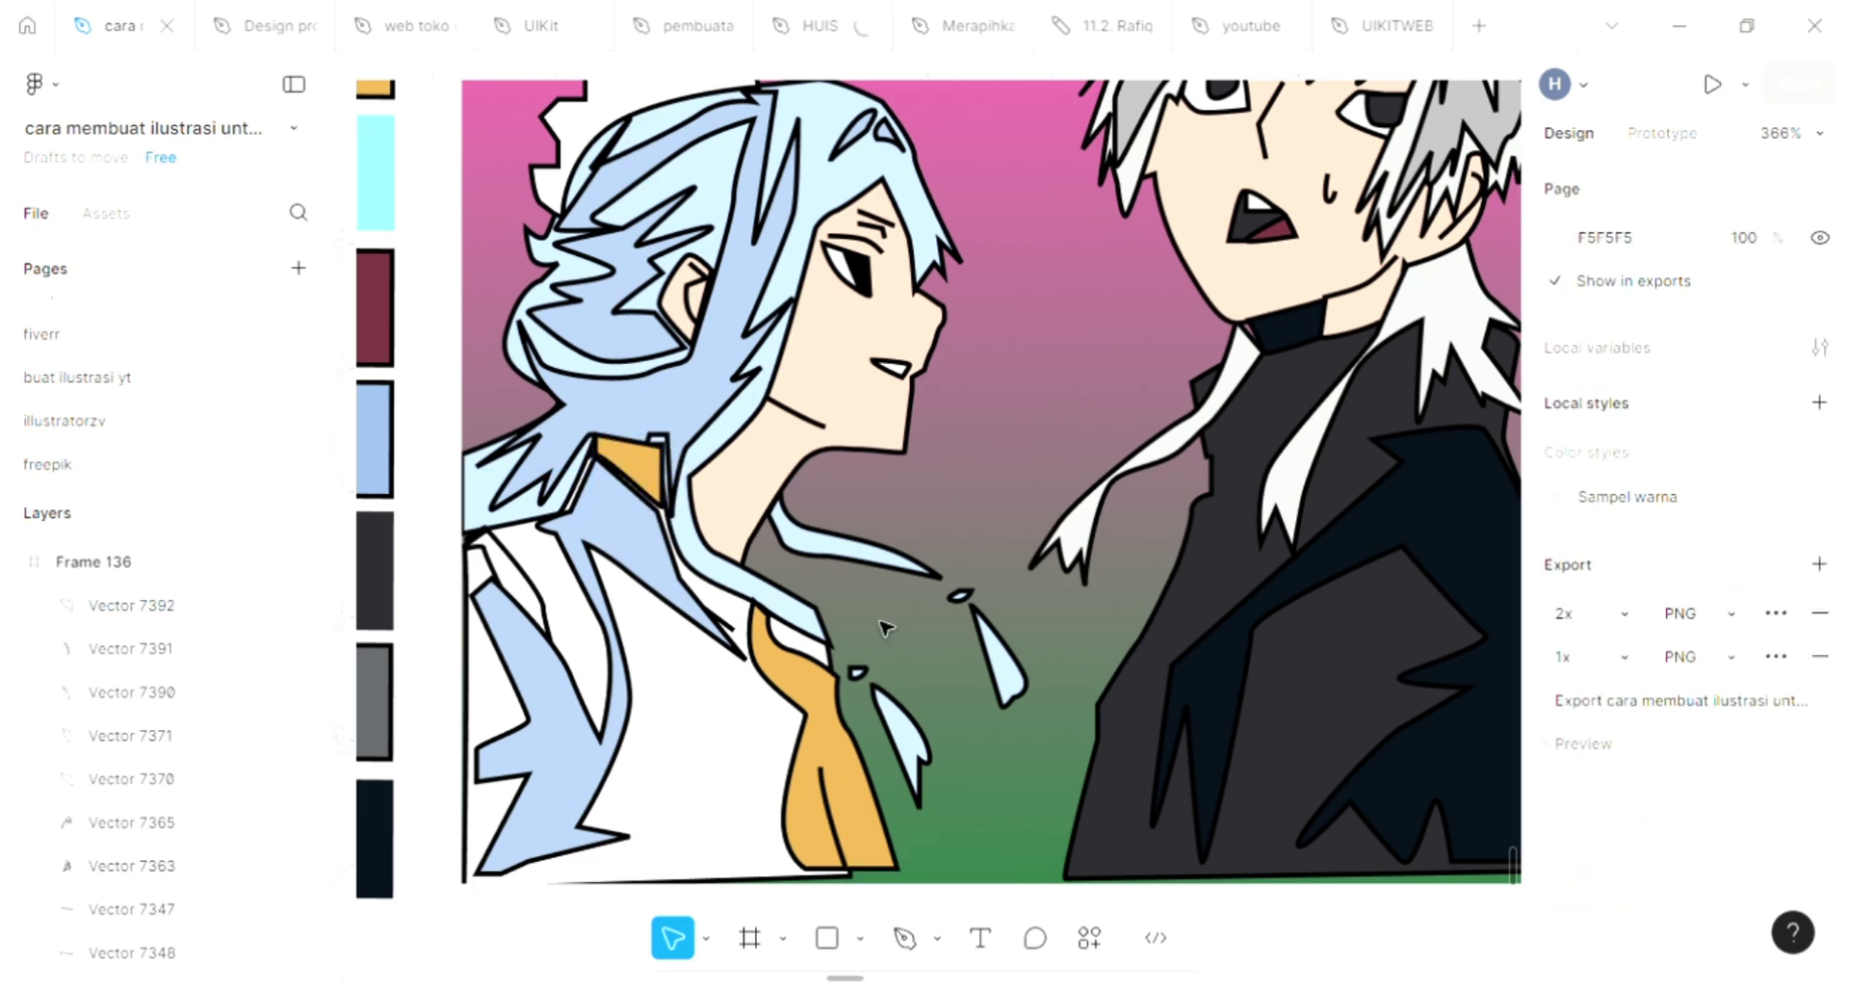
Add a D9D9D9 fill to the narrow unfilled fold shape on the woman's shoulder
{"action": "scroll", "coordinate": [693, 655], "scroll_direction": "right", "scroll_amount": 3}
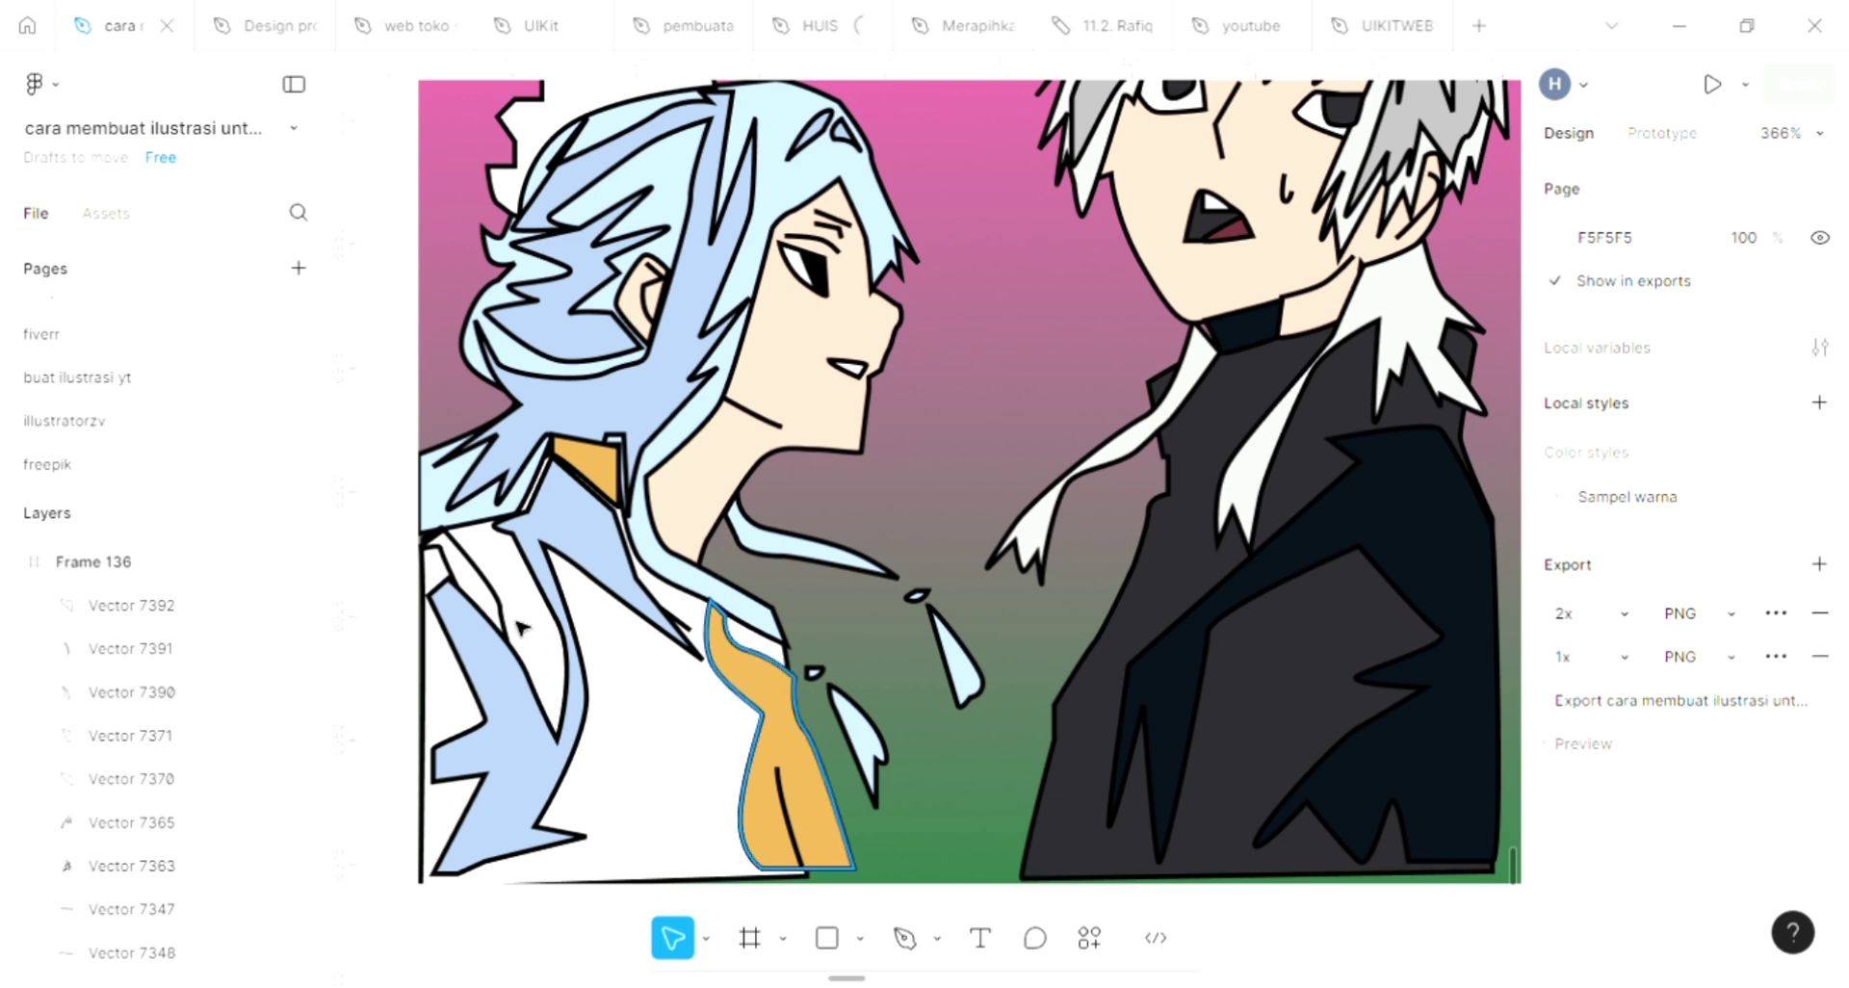
{"action": "double_click", "coordinate": [505, 617]}
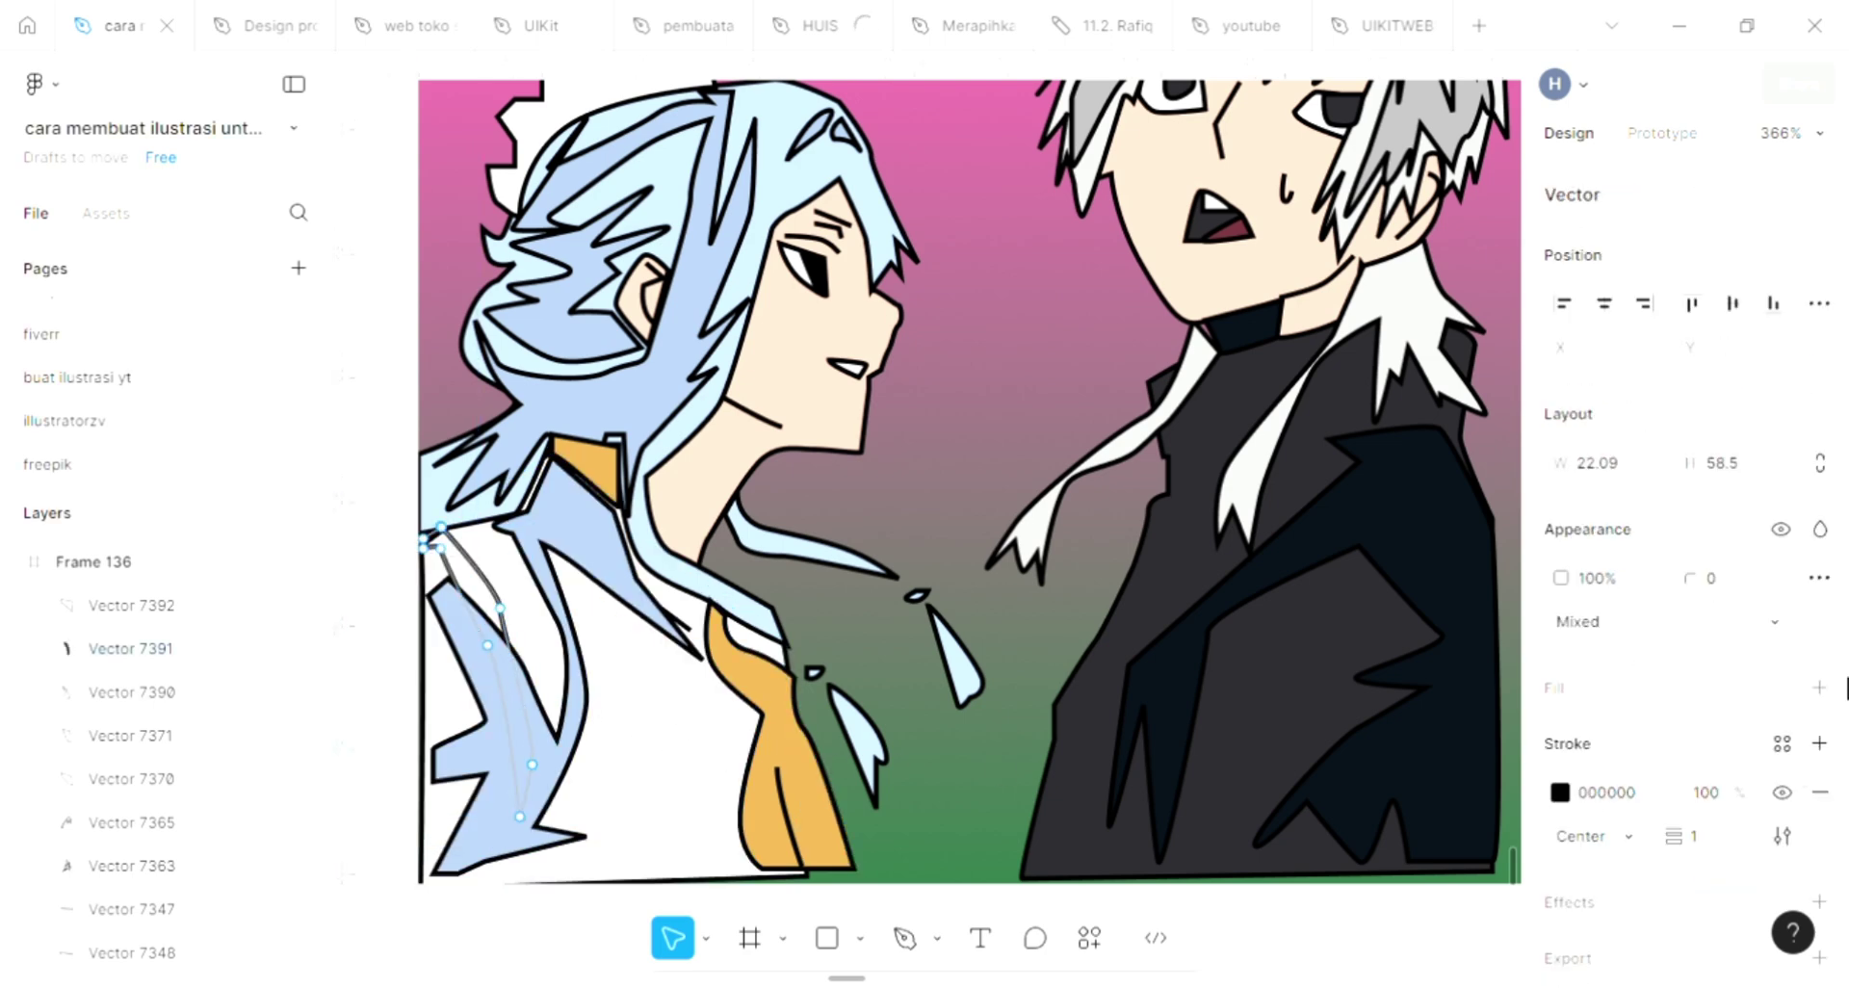
{"action": "key", "text": "Escape"}
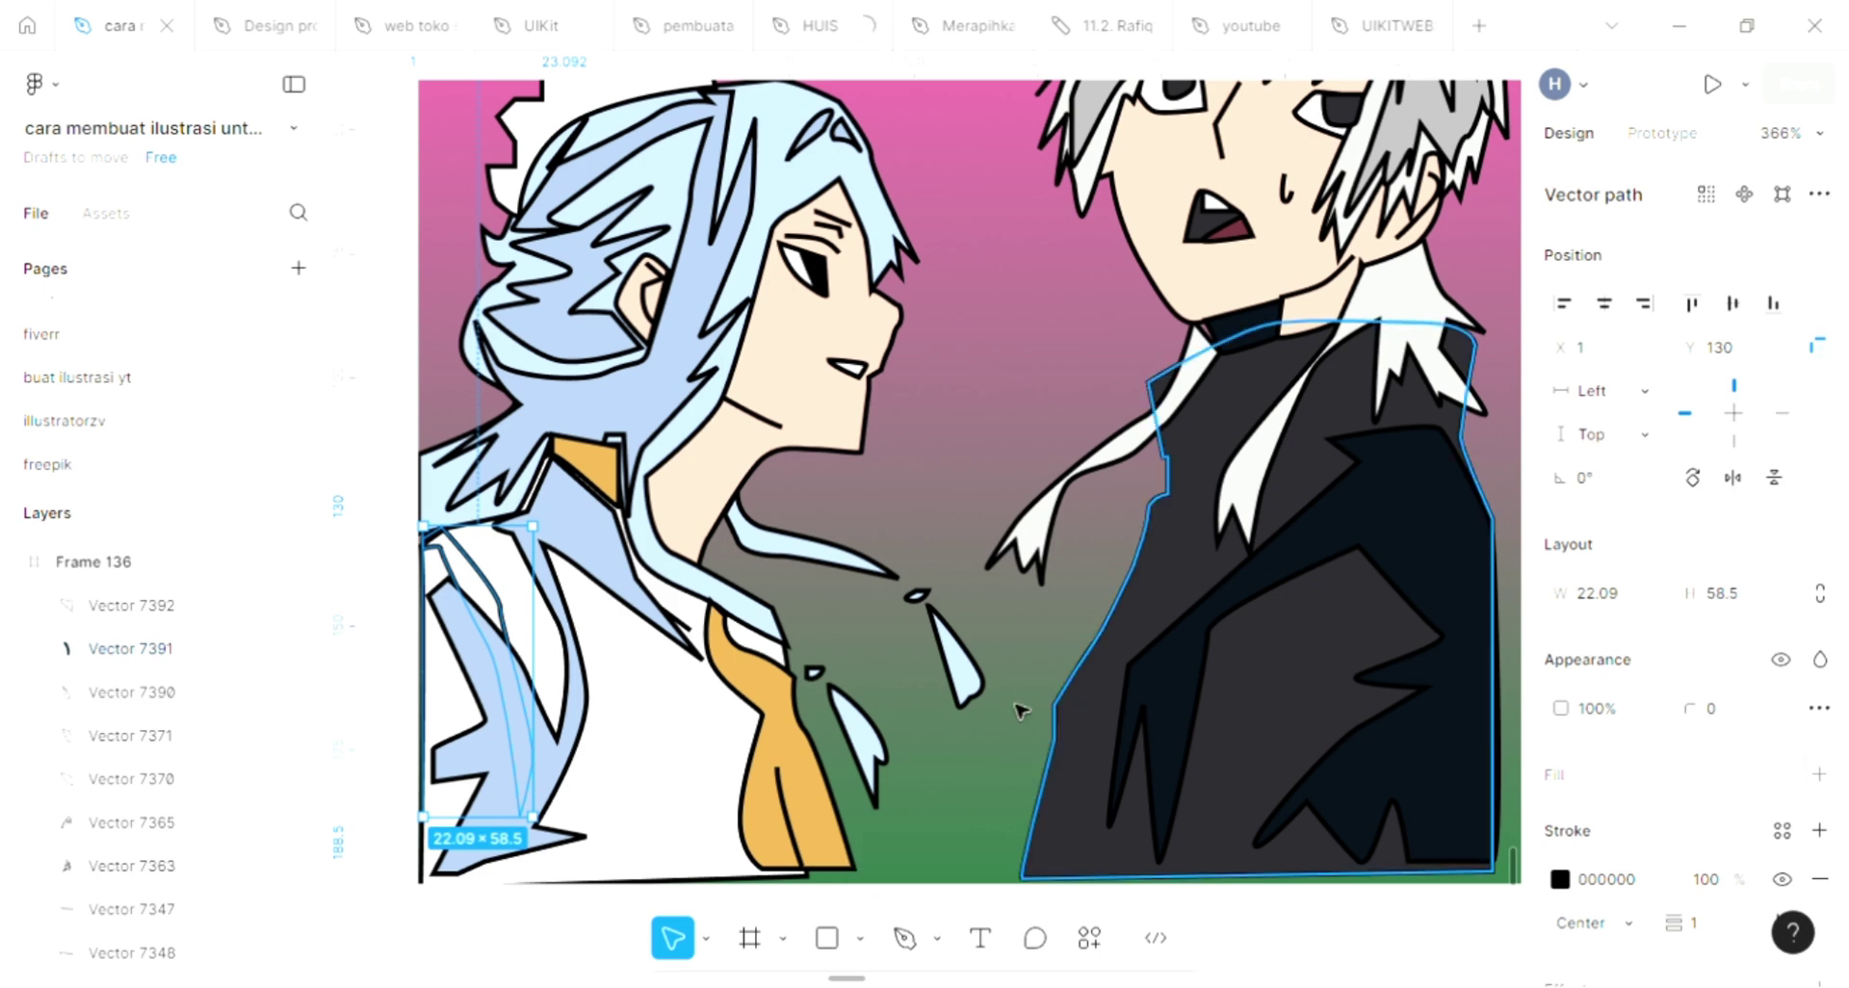
{"action": "scroll", "coordinate": [925, 701], "scroll_direction": "left", "scroll_amount": 2}
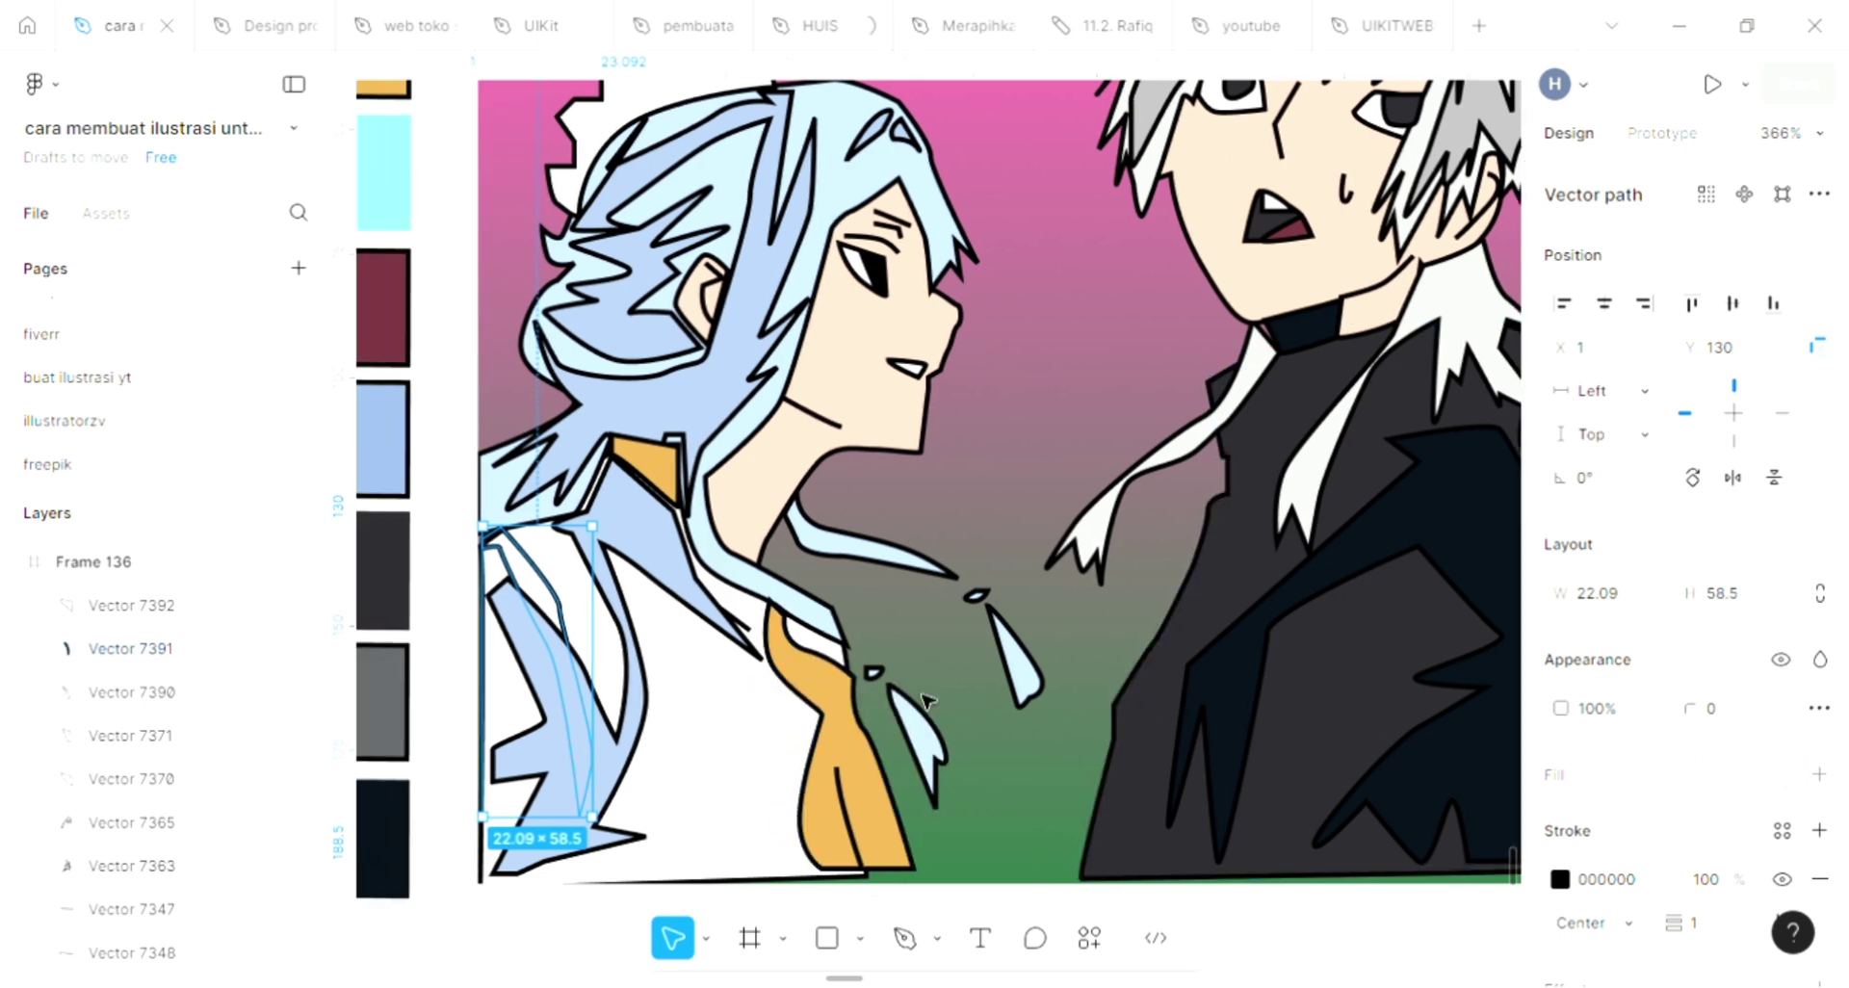
{"action": "left_click", "coordinate": [1819, 774]}
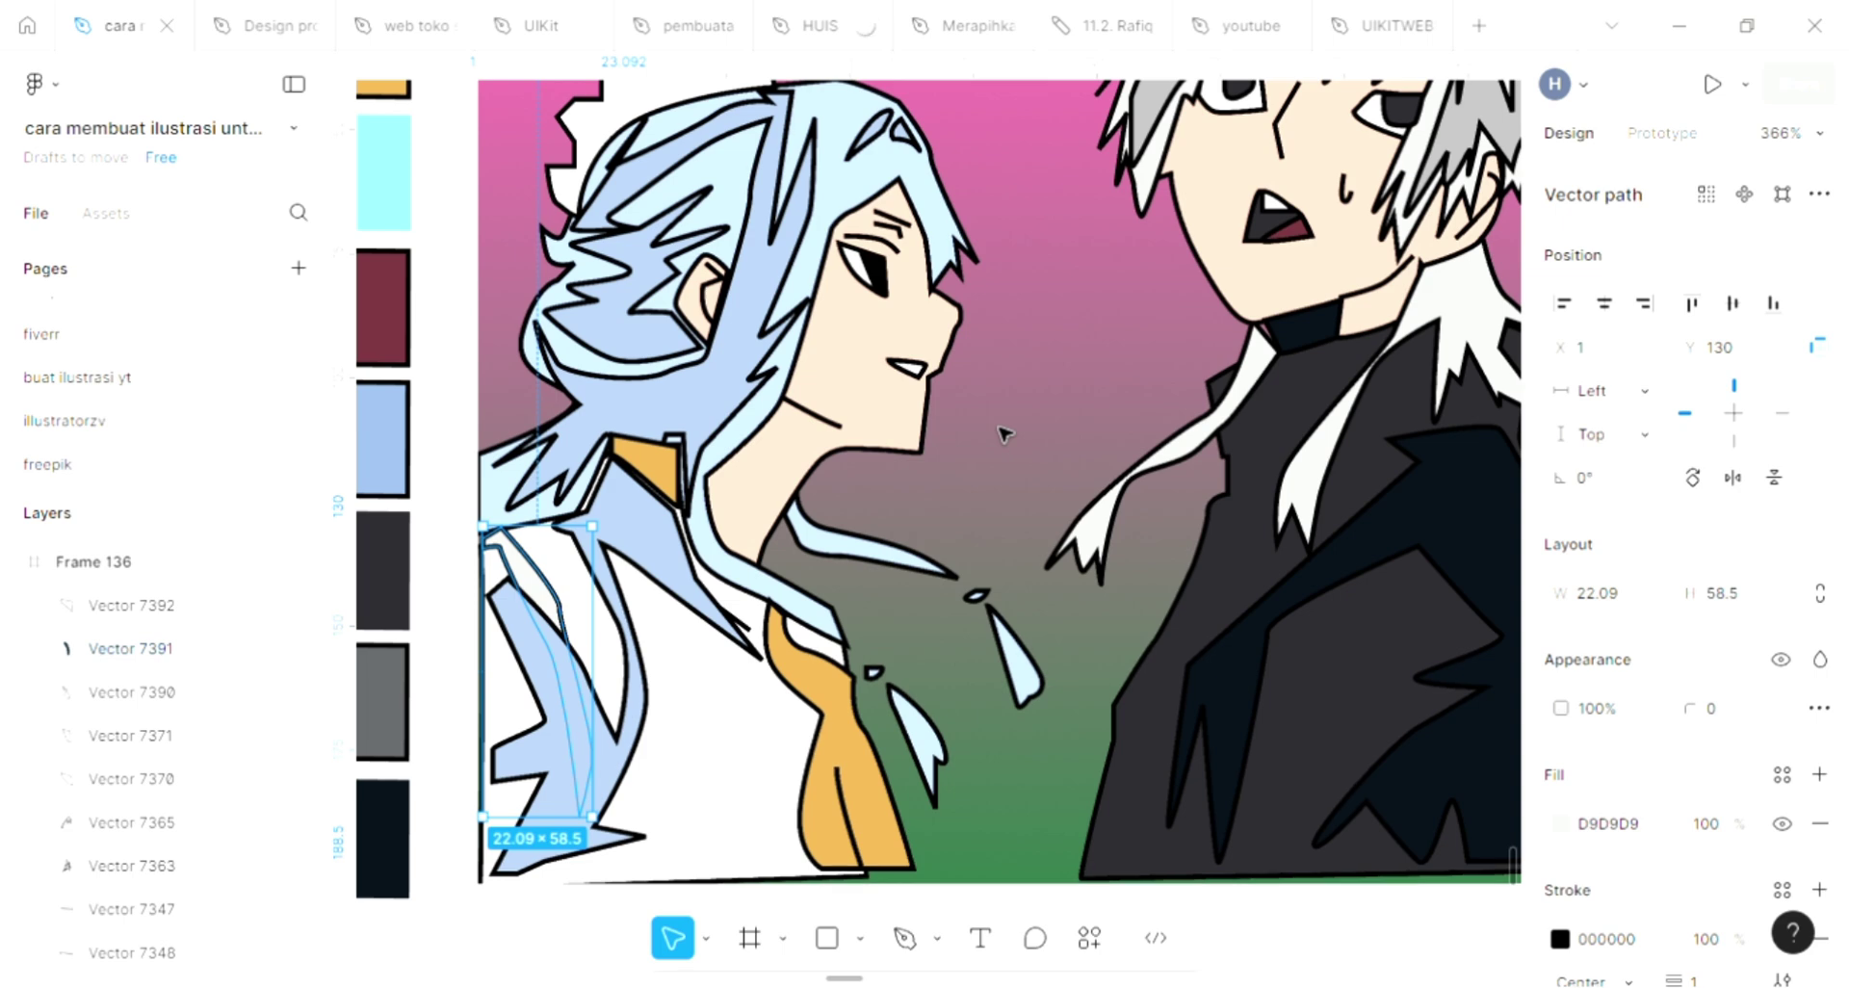
{"action": "key", "text": "Escape"}
{"action": "scroll", "coordinate": [1003, 433], "scroll_direction": "up", "scroll_amount": 2}
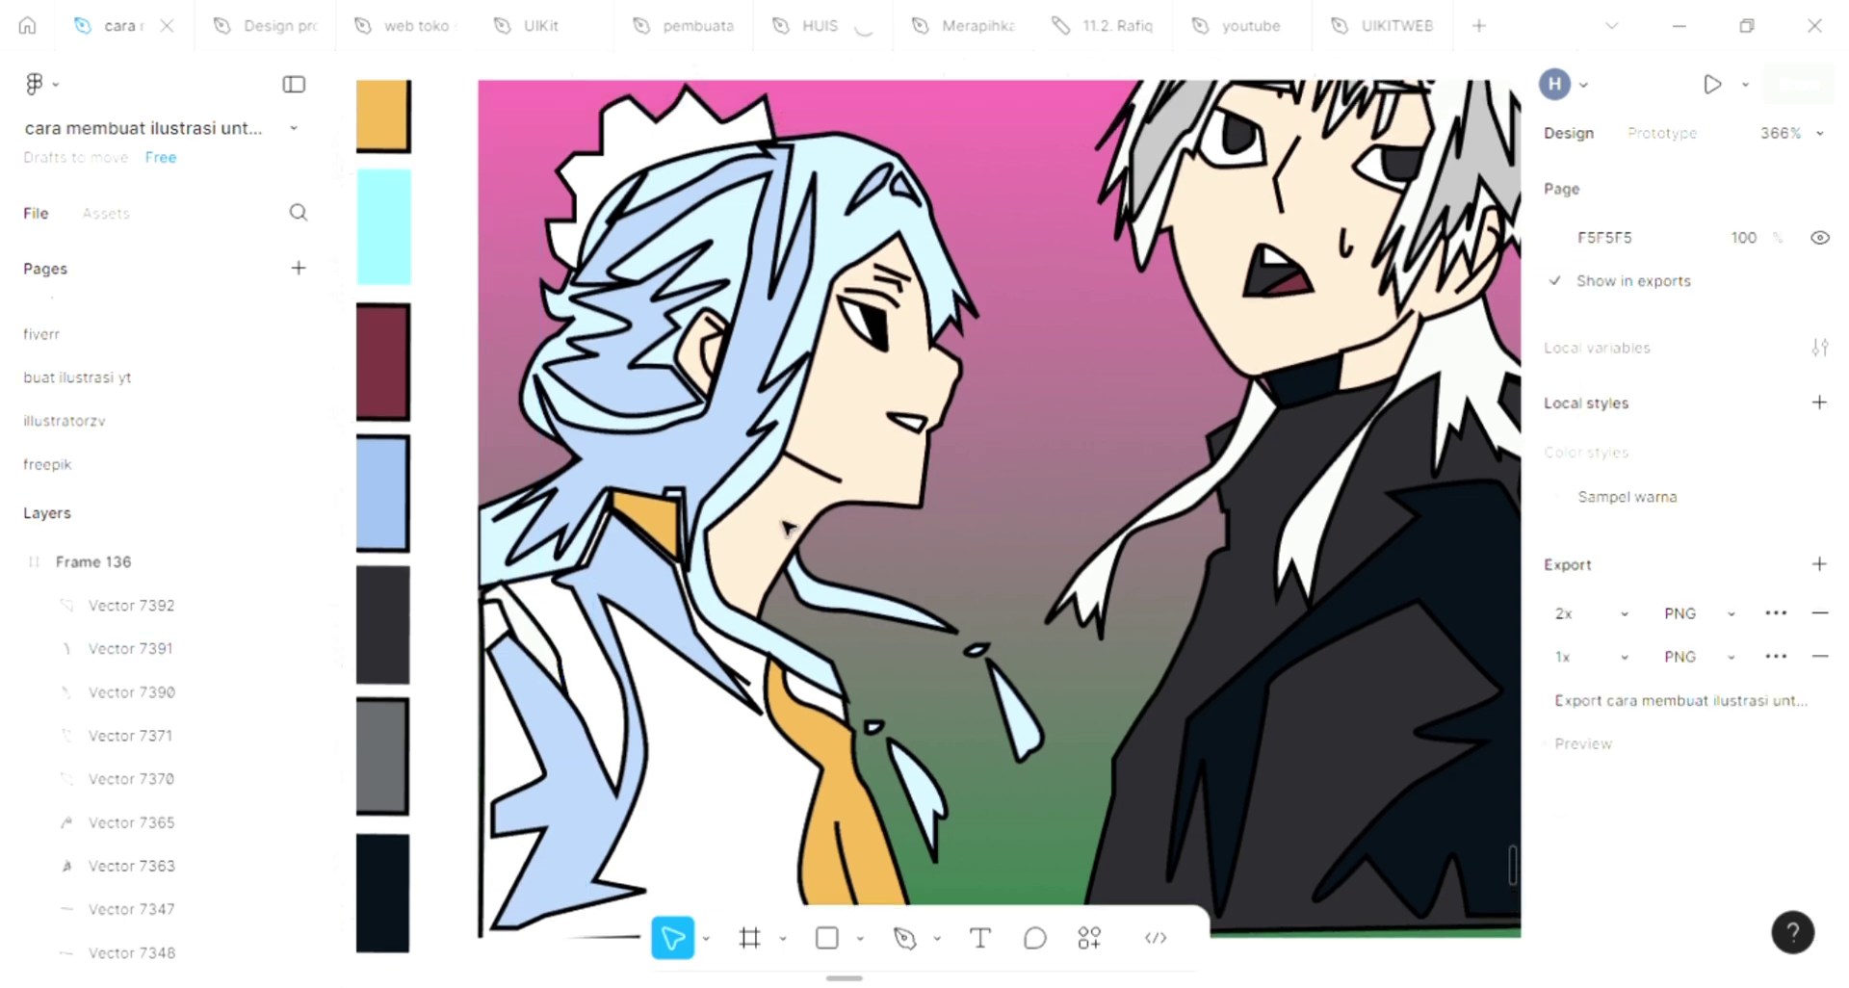
Draw a closed jagged shadow shape about 22.5 × 35.5 on the man's upper chest below the collar with the Pen tool
{"action": "scroll", "coordinate": [785, 525], "scroll_direction": "right", "scroll_amount": 3}
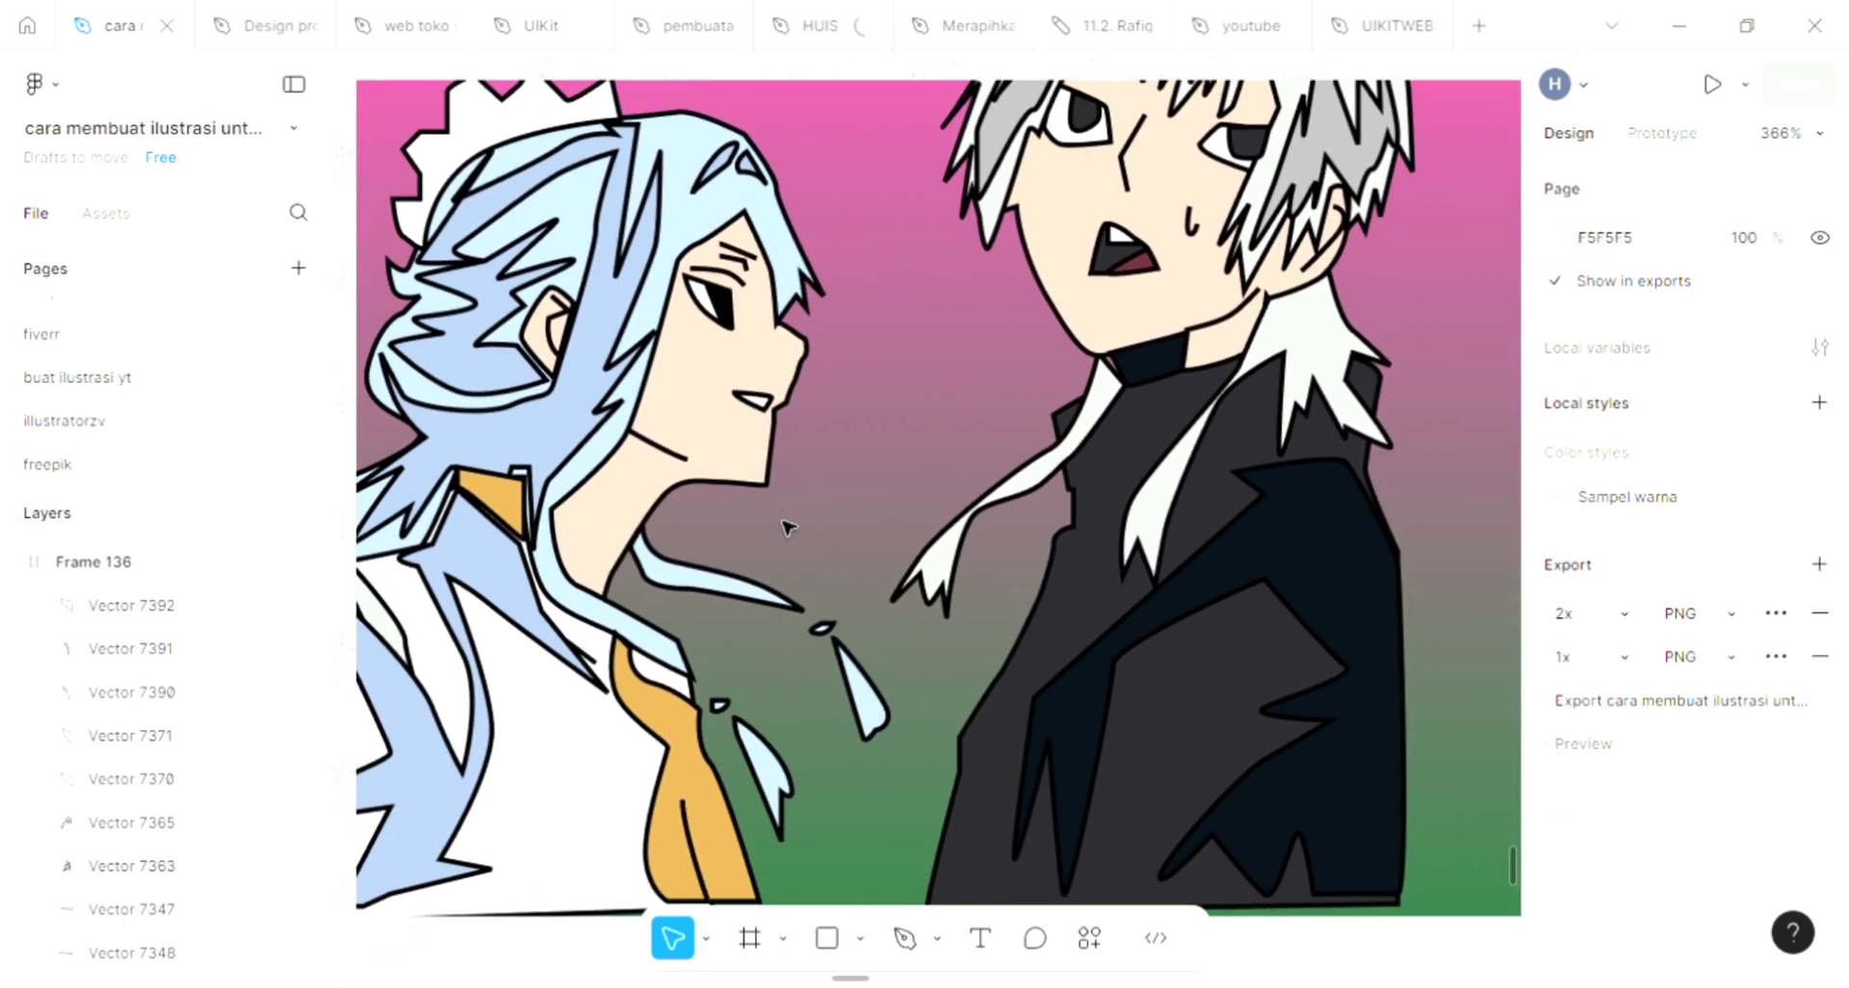
{"action": "scroll", "coordinate": [784, 525], "scroll_direction": "right", "scroll_amount": 2}
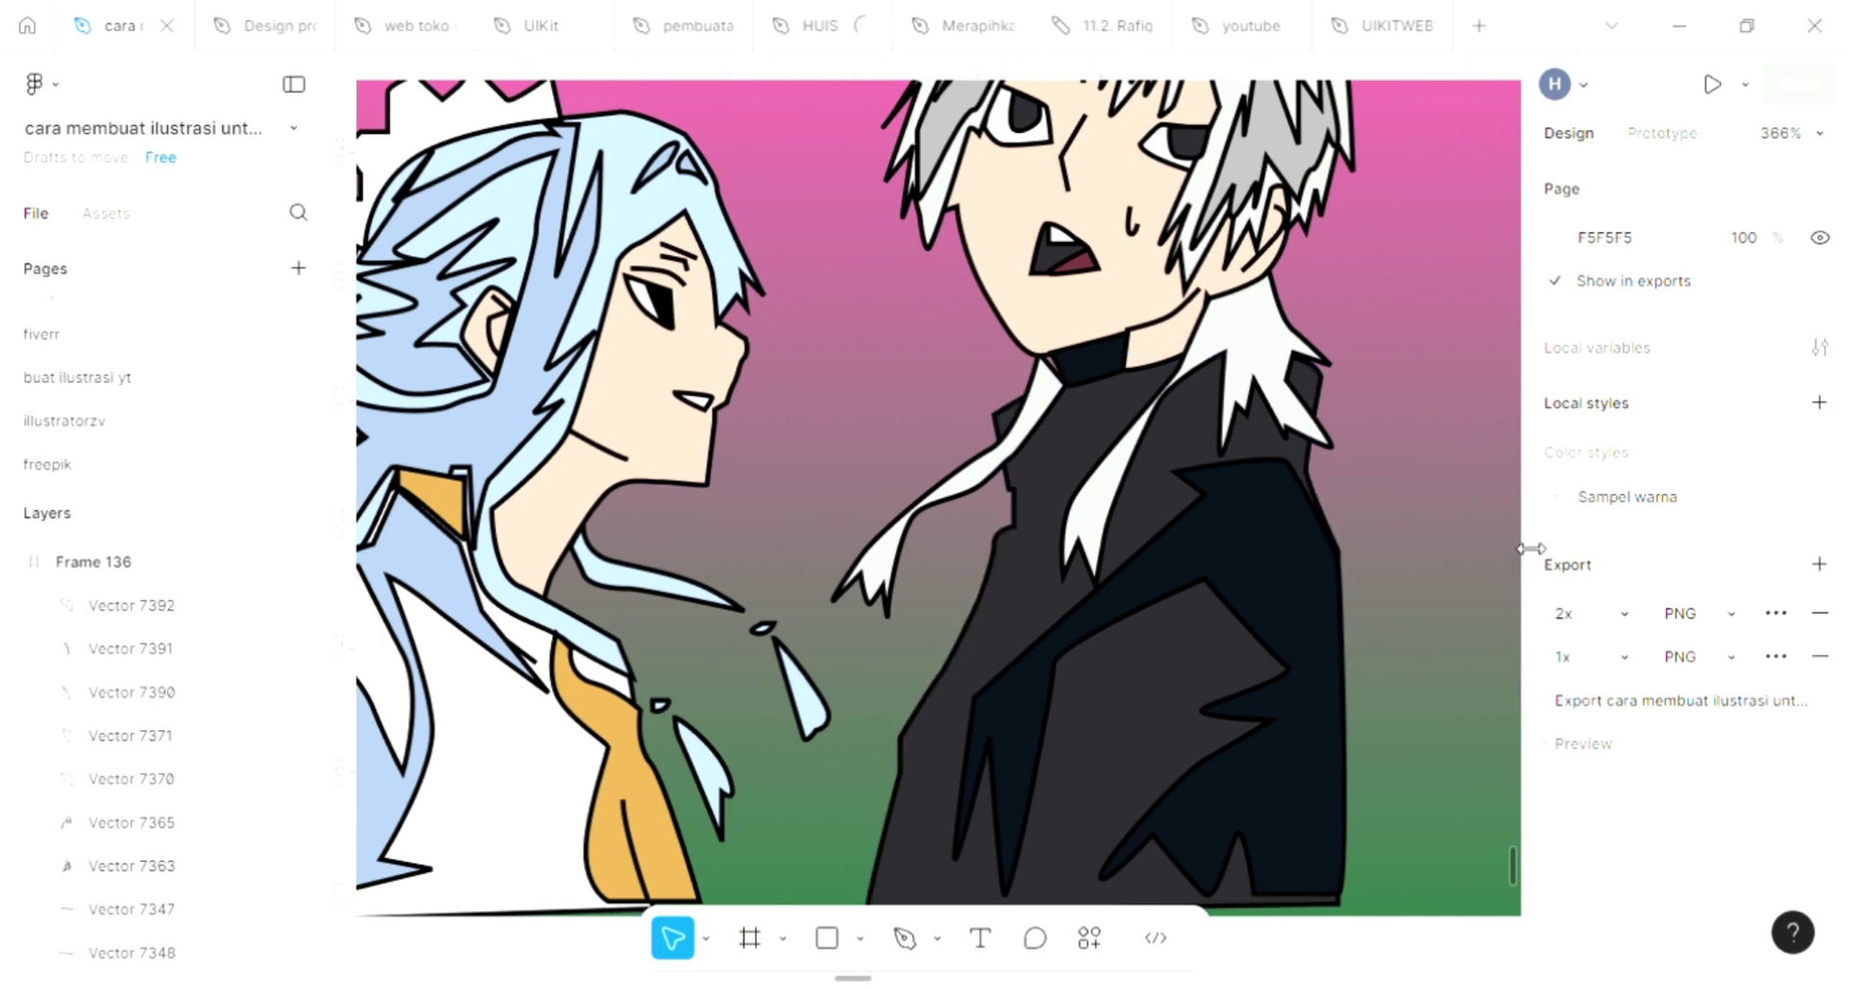
{"action": "key", "text": "p"}
{"action": "scroll", "coordinate": [1098, 474], "scroll_direction": "right", "scroll_amount": 1}
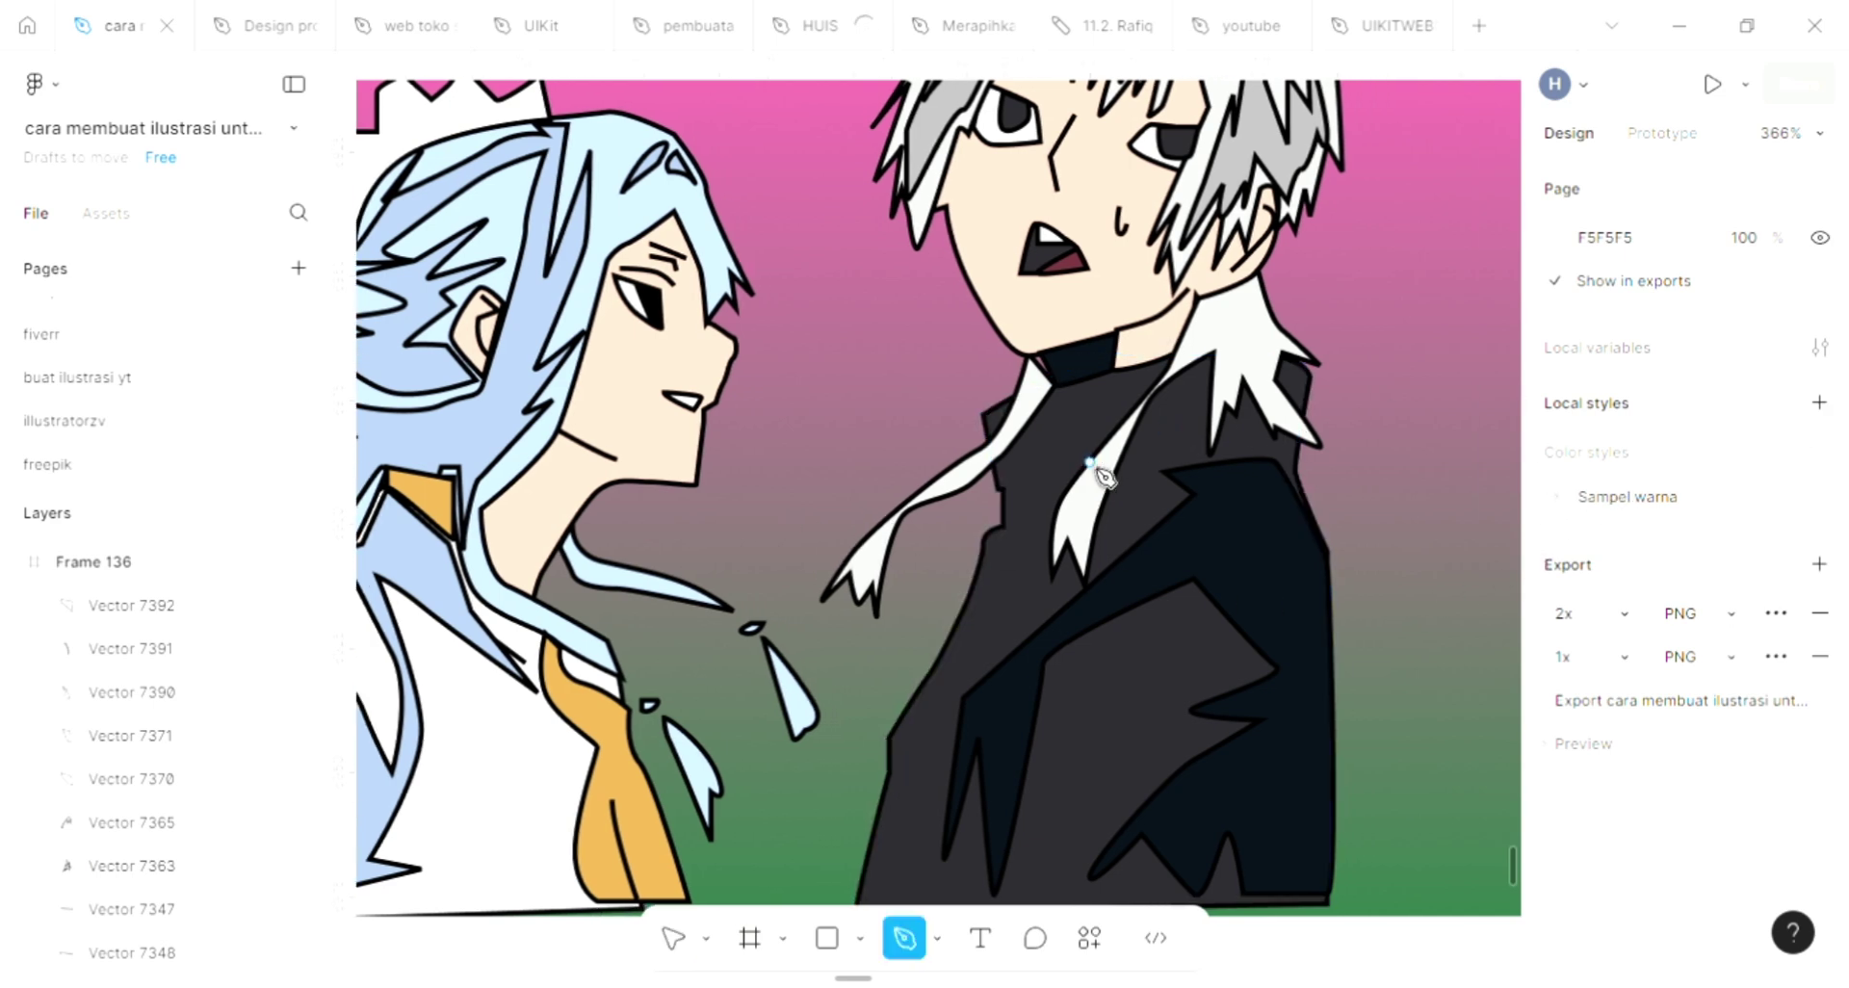
{"action": "left_click", "coordinate": [1085, 395]}
{"action": "left_click", "coordinate": [998, 477]}
{"action": "left_click", "coordinate": [1008, 520]}
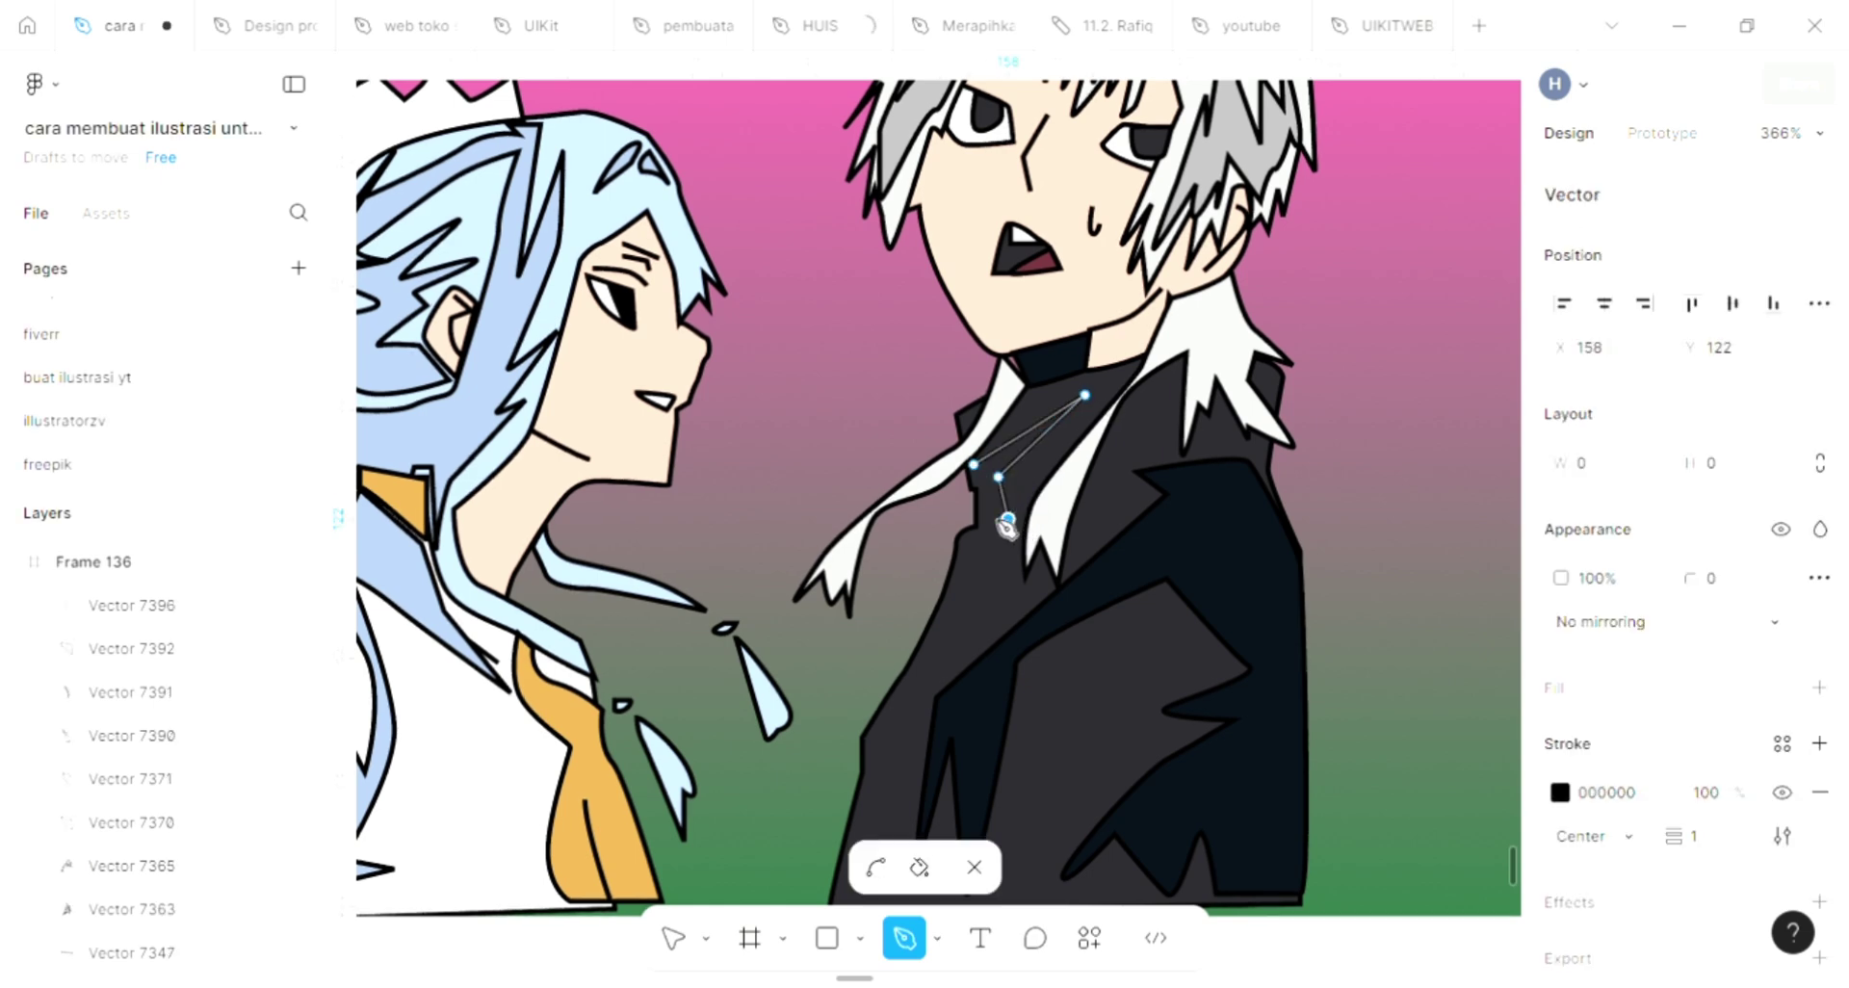
{"action": "left_click", "coordinate": [973, 571]}
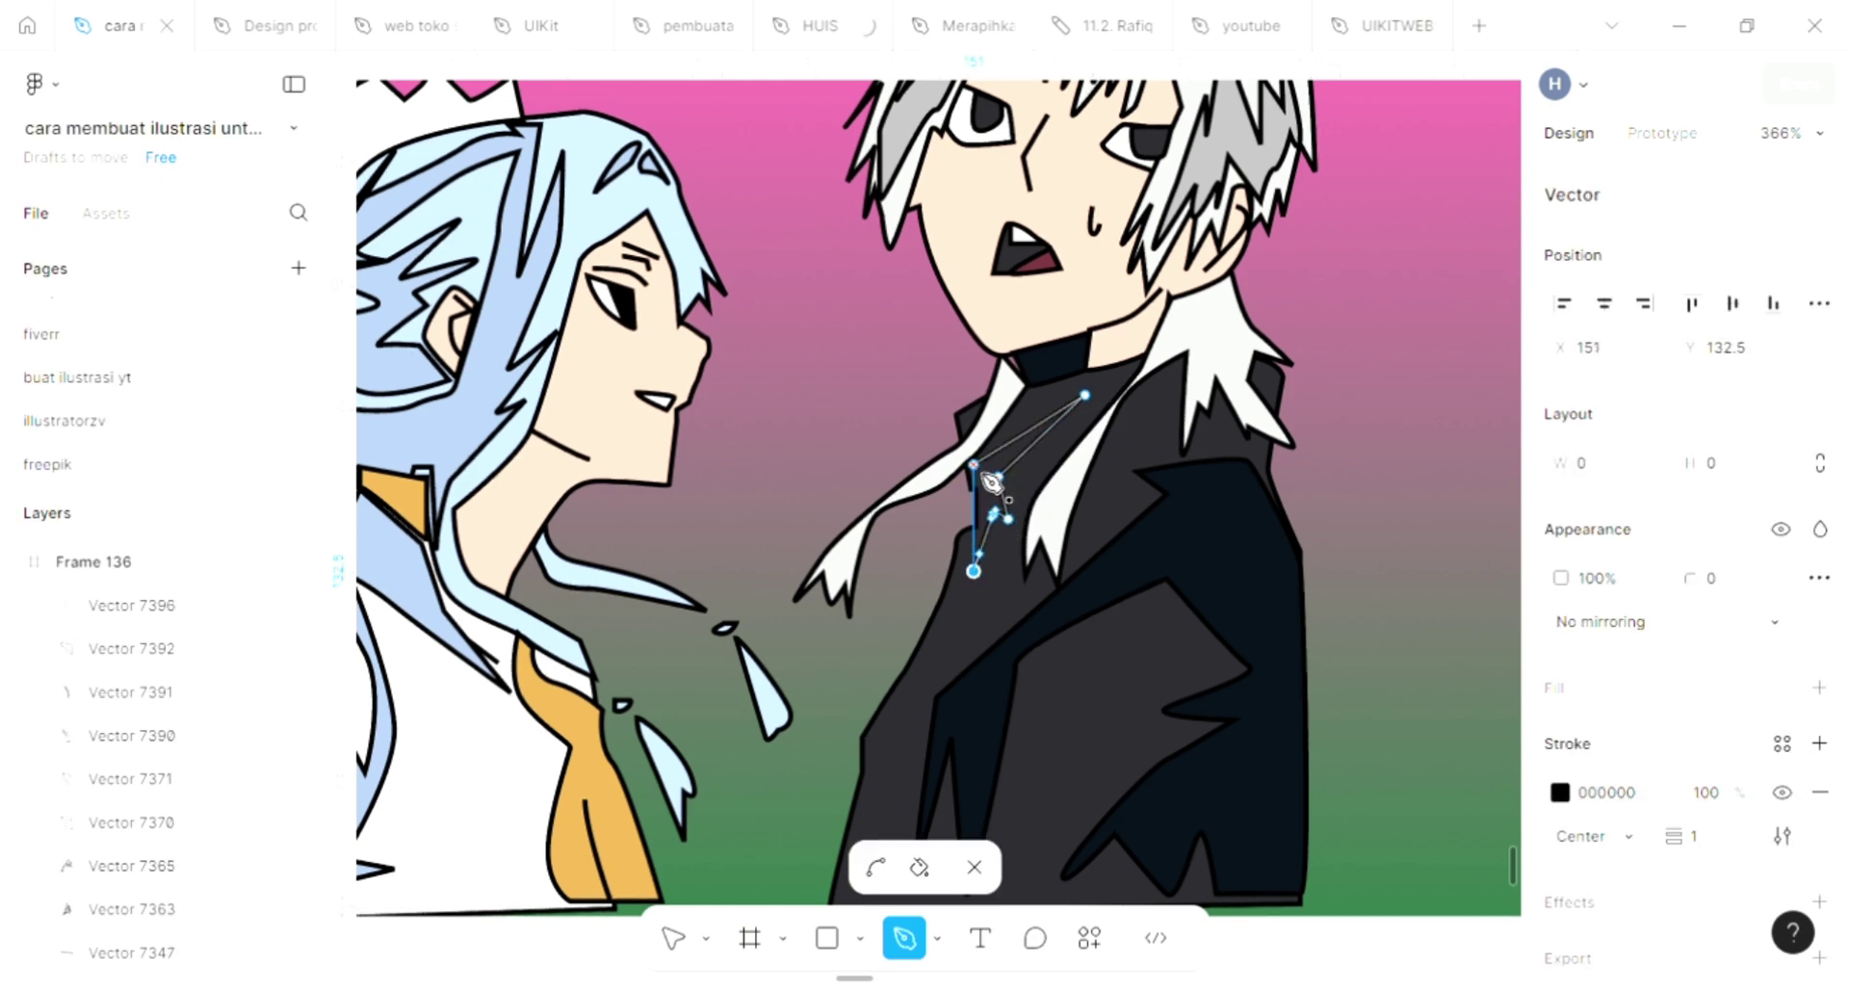
{"action": "key", "text": "Escape"}
Fill the jagged chest shadow with 080F19 sampled from the dark shading on the man's clothing
{"action": "left_click", "coordinate": [1819, 687]}
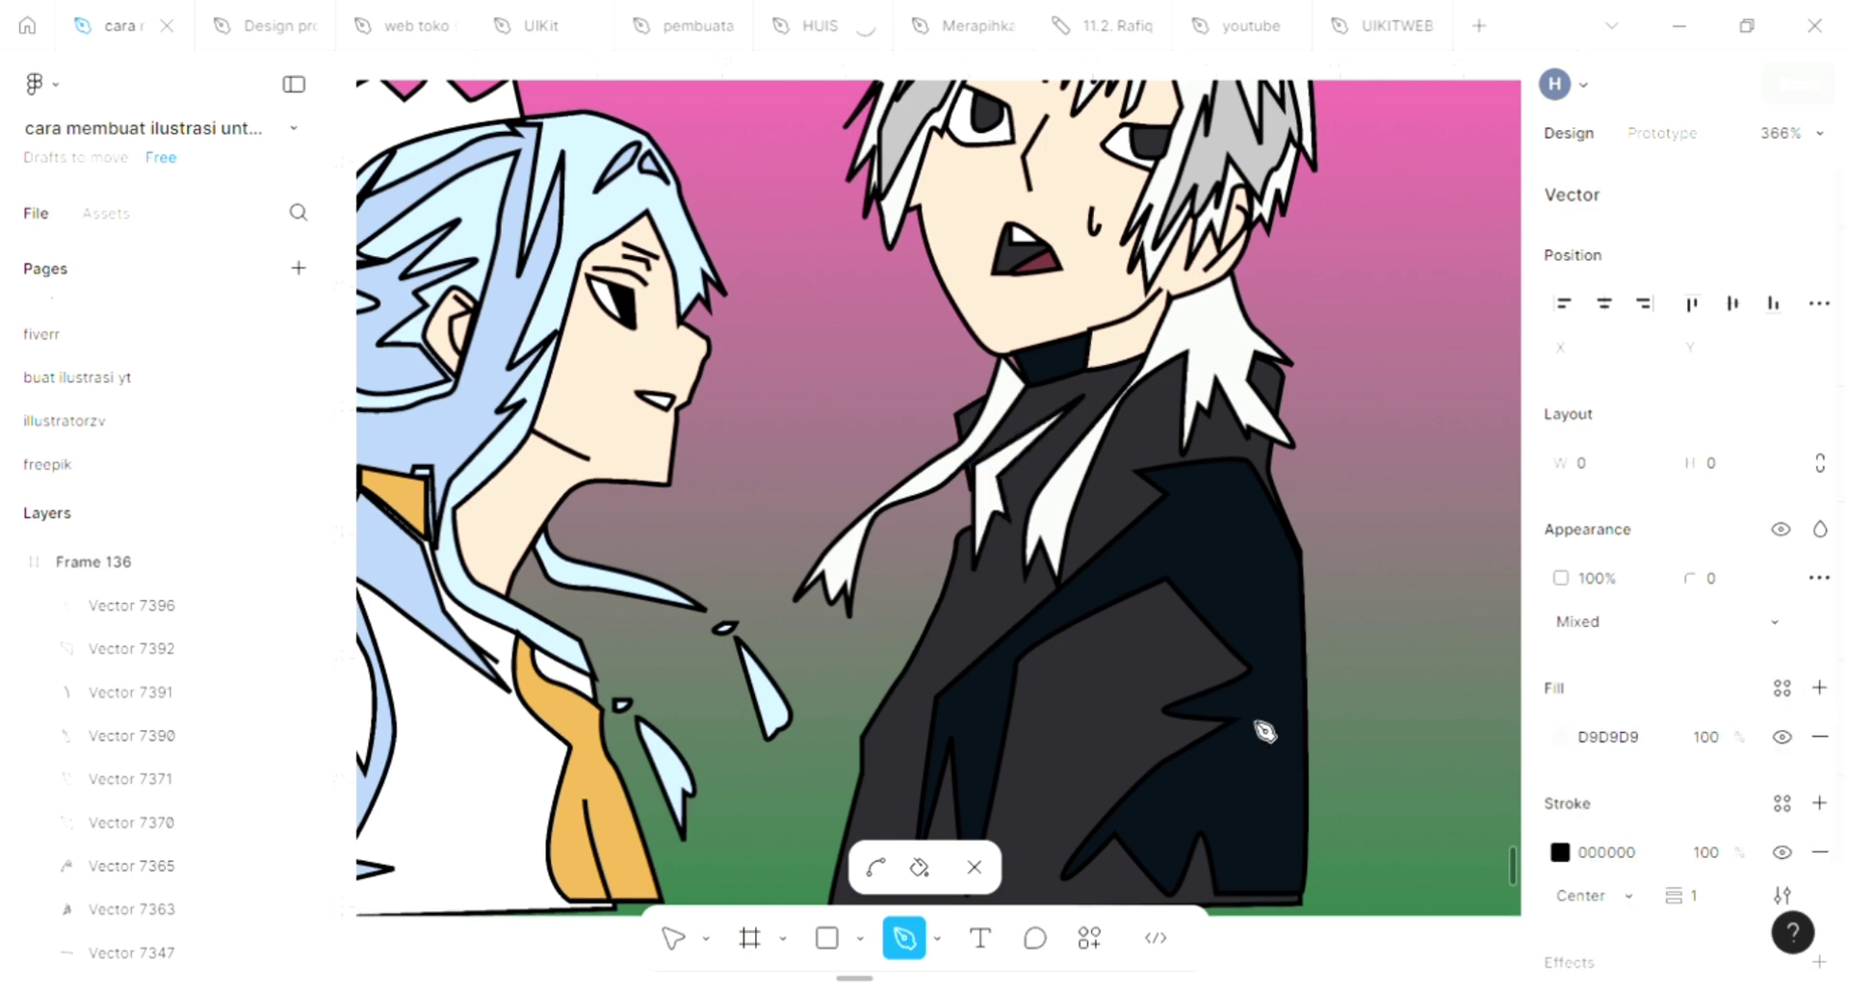
{"action": "left_click", "coordinate": [1213, 722]}
{"action": "left_click", "coordinate": [1235, 597]}
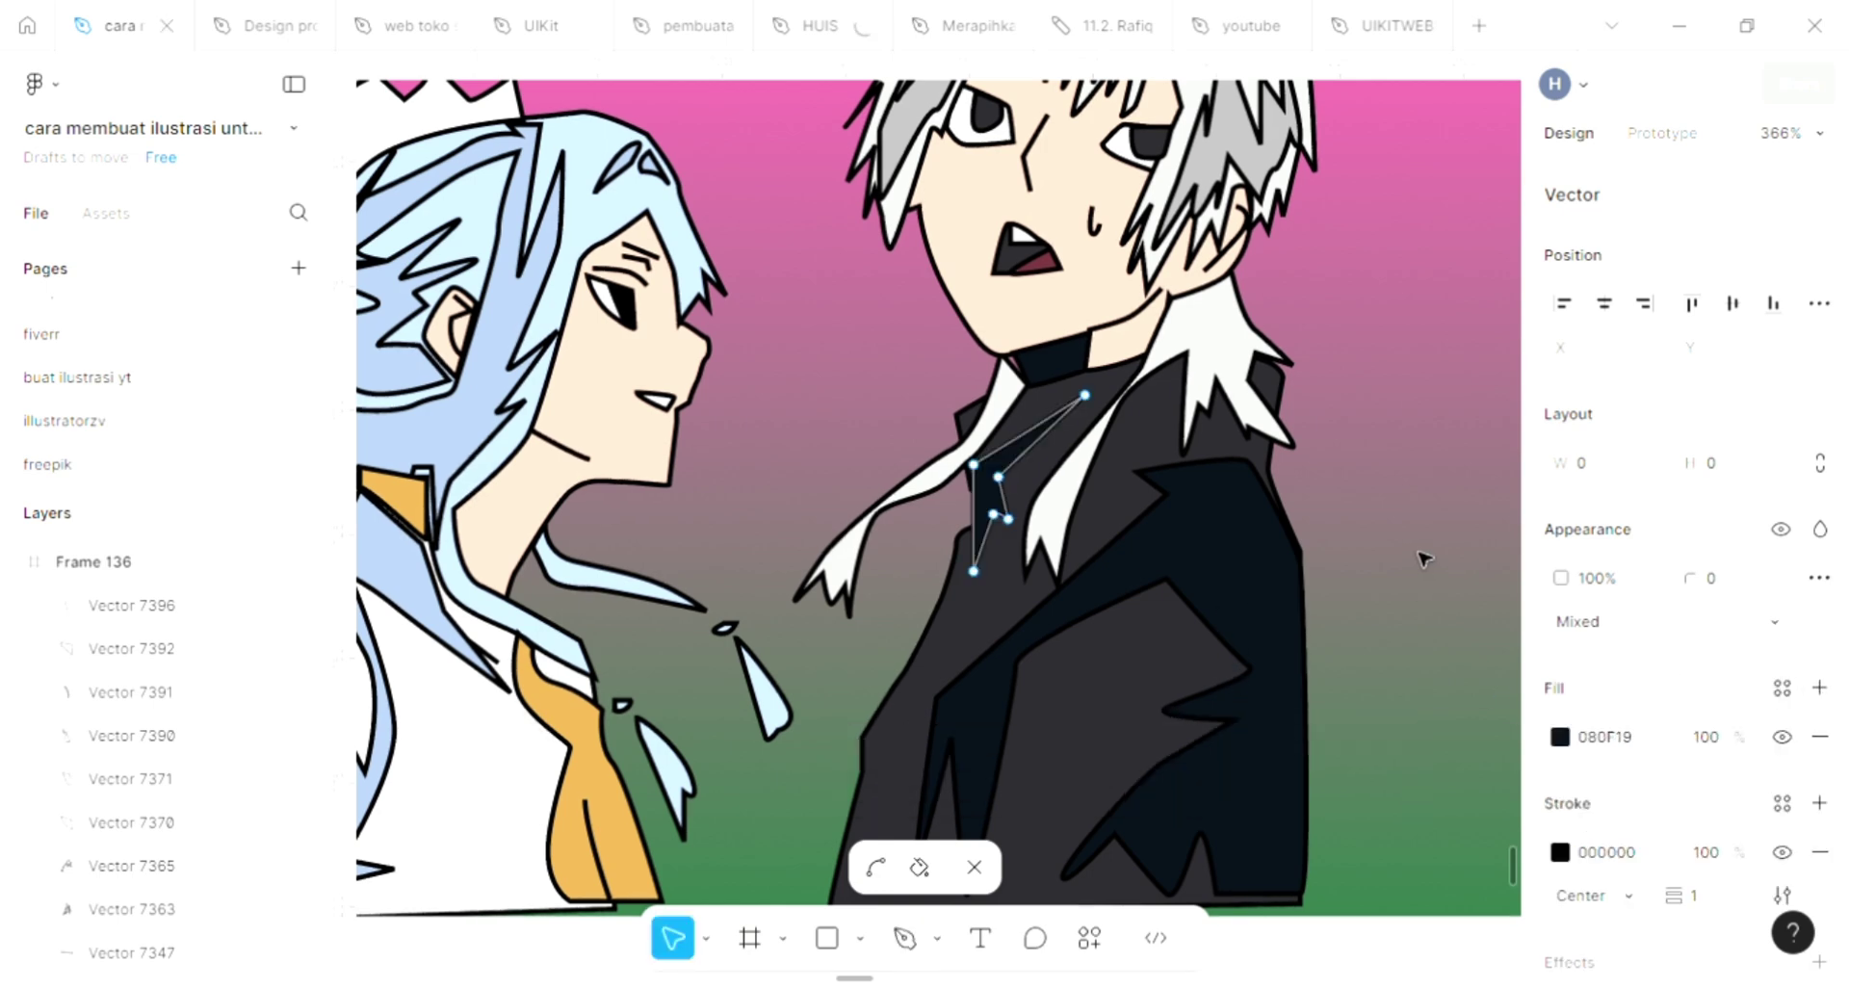
{"action": "scroll", "coordinate": [1423, 559], "scroll_direction": "down", "scroll_amount": 3}
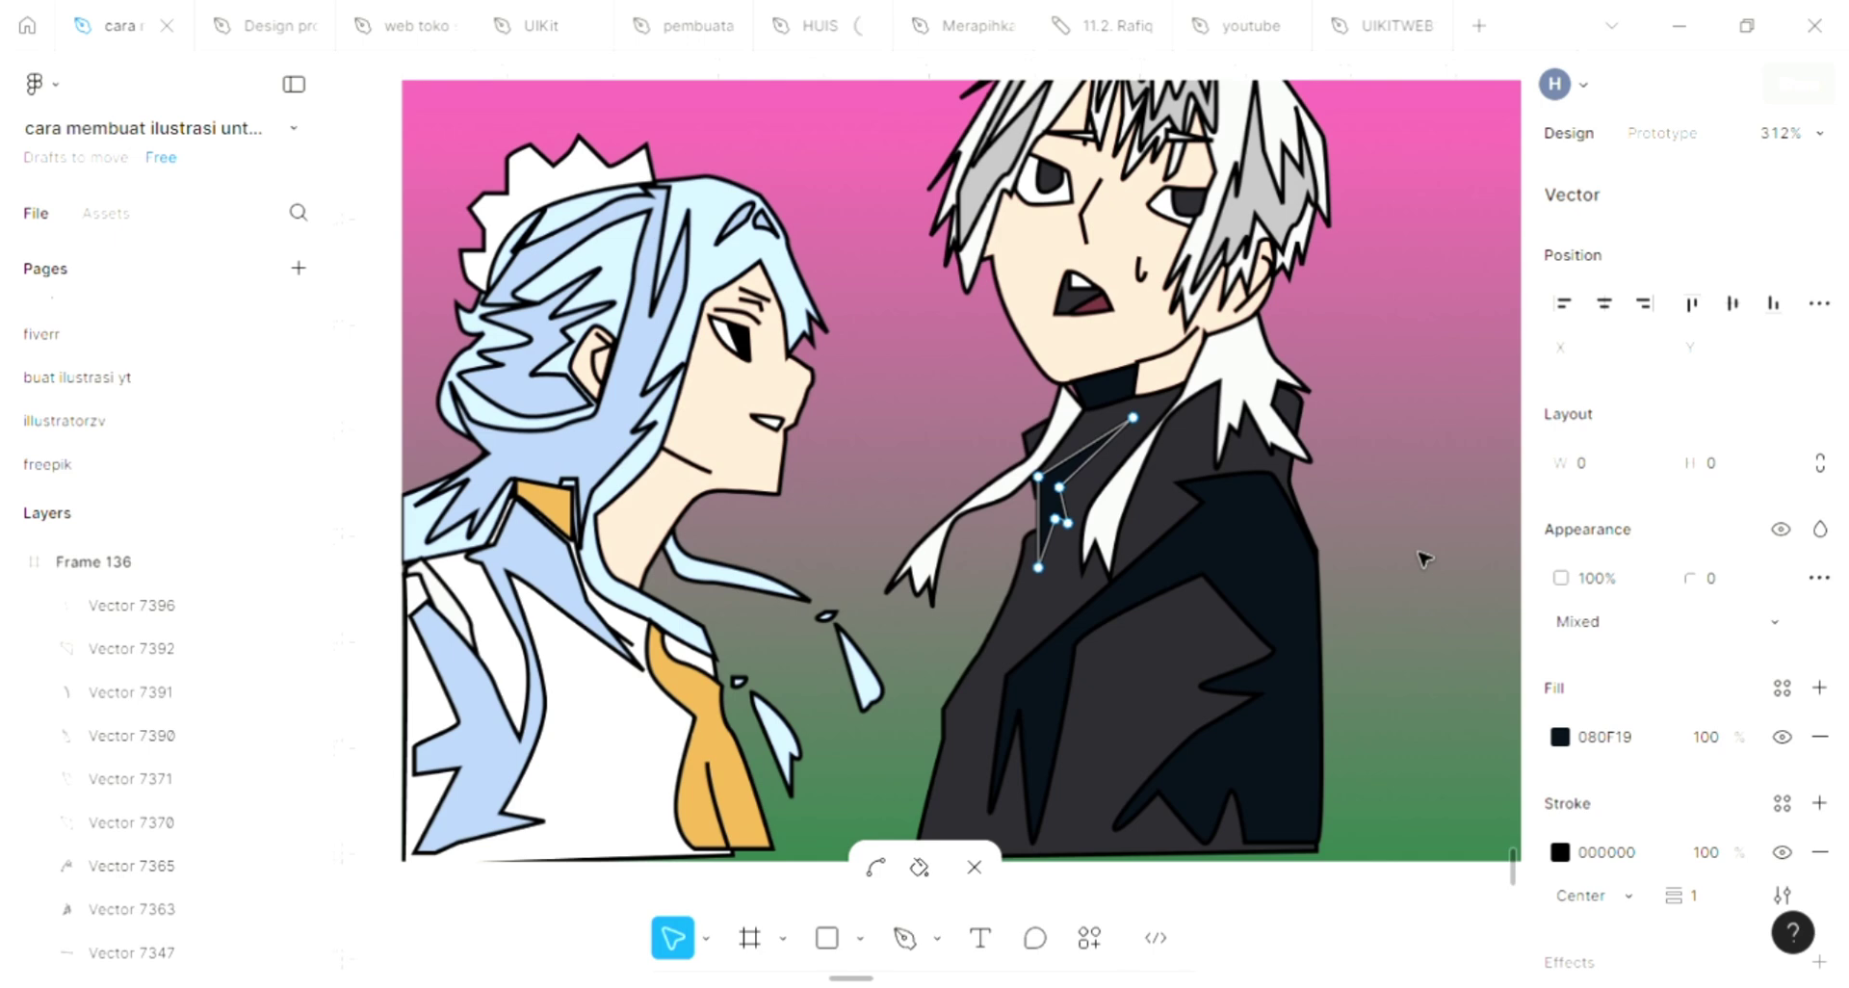
{"action": "key", "text": "Escape"}
Narrow the illustration frame to 238 wide by moving its right edge in closer to the man
{"action": "scroll", "coordinate": [1425, 553], "scroll_direction": "right", "scroll_amount": 2}
{"action": "scroll", "coordinate": [1432, 529], "scroll_direction": "down", "scroll_amount": 2}
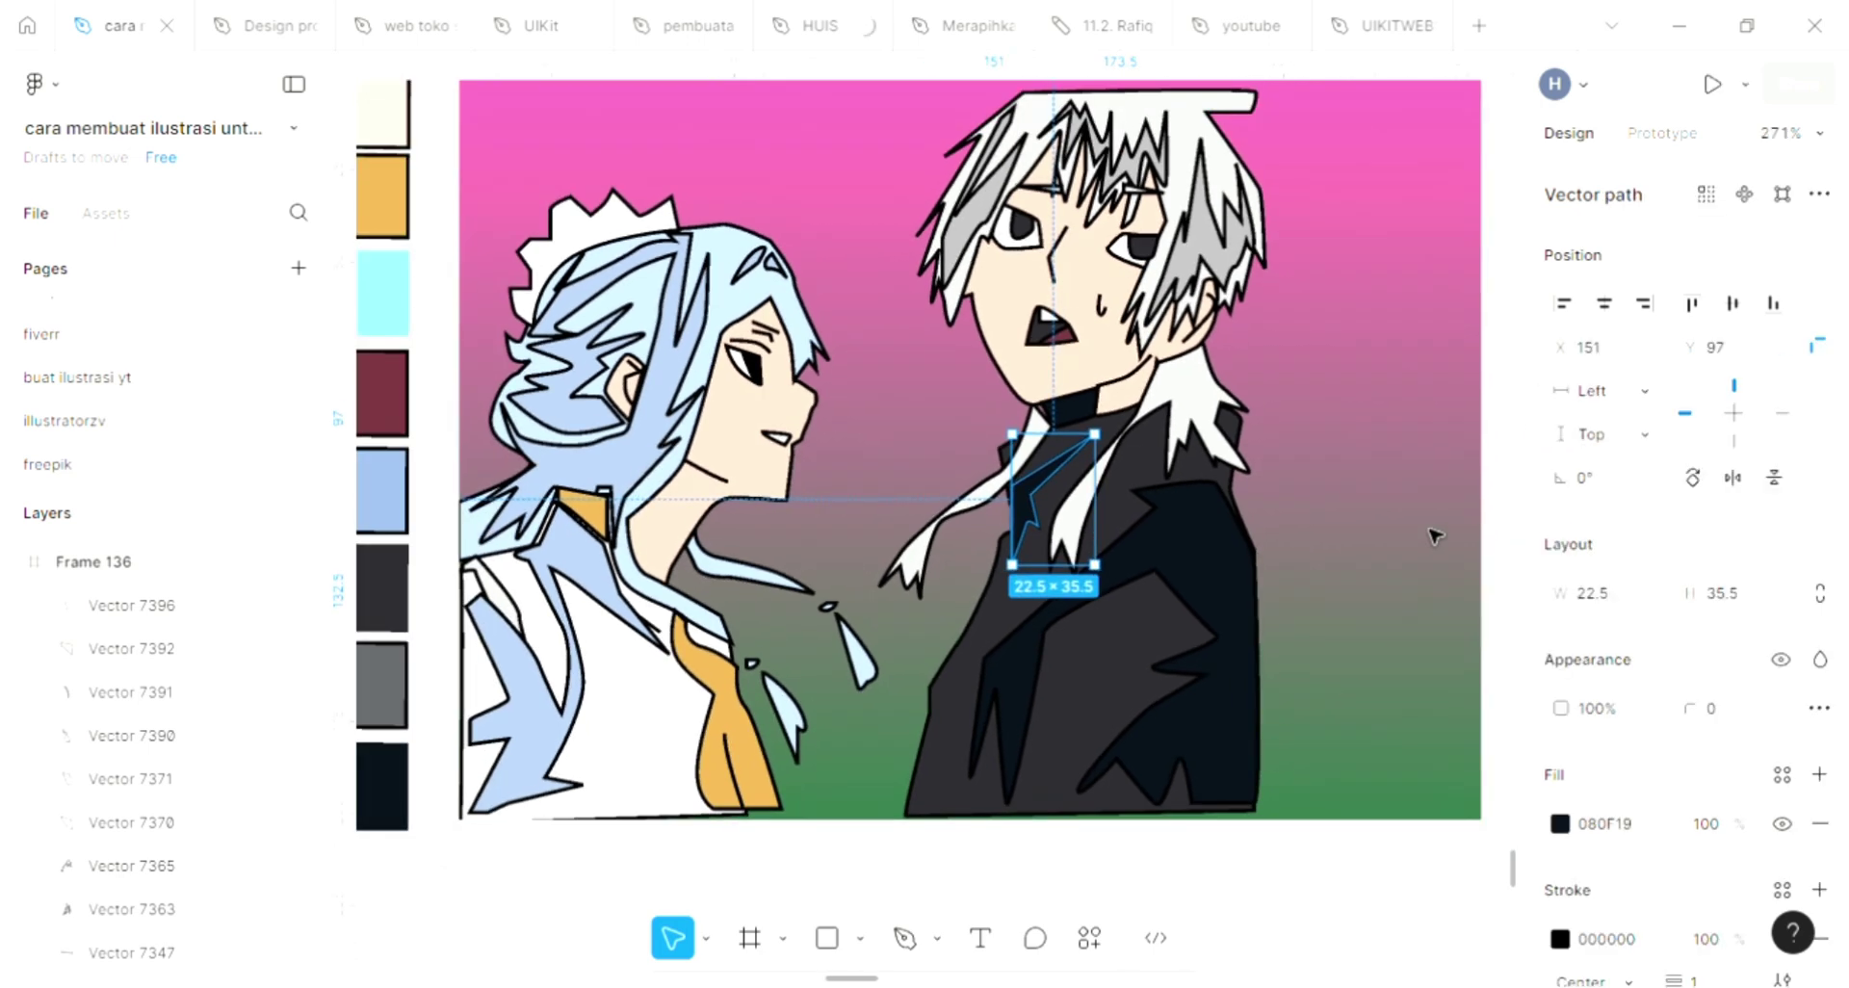
{"action": "left_click", "coordinate": [1483, 508]}
{"action": "left_click_drag", "start_coordinate": [1502, 507], "coordinate": [1345, 533]}
{"action": "scroll", "coordinate": [1345, 533], "scroll_direction": "up", "scroll_amount": 1}
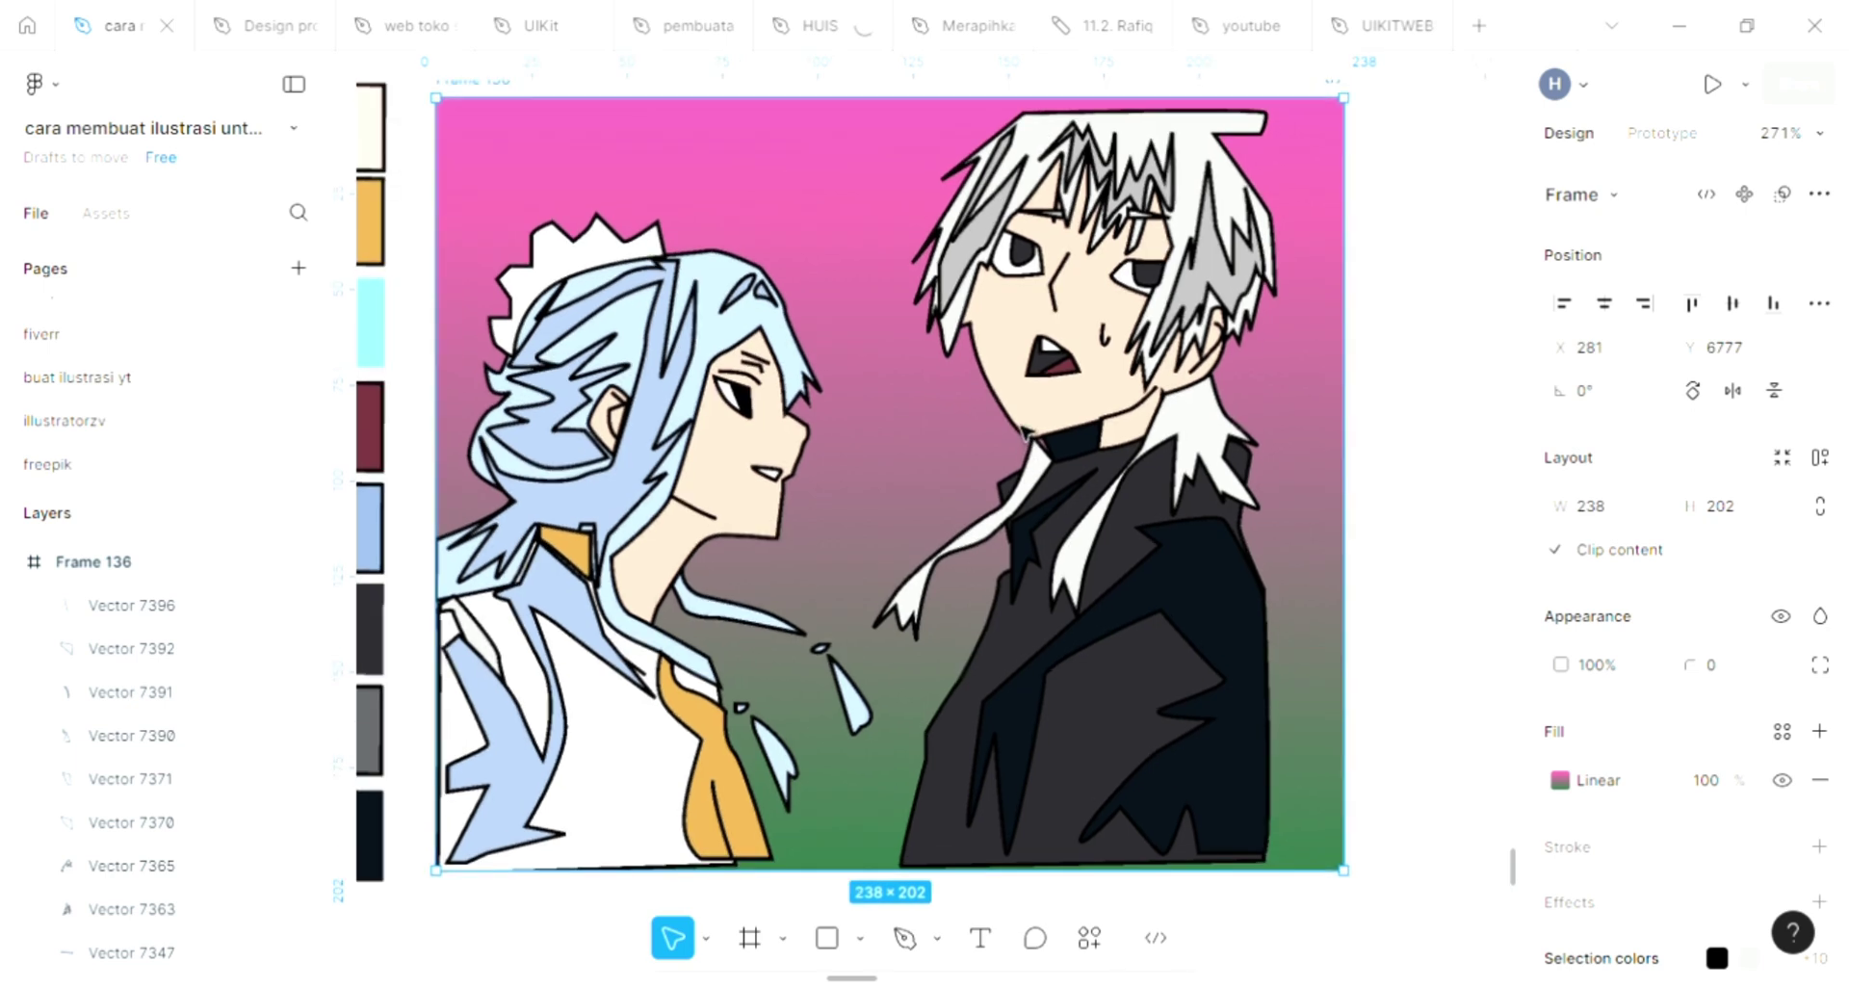
{"action": "scroll", "coordinate": [1016, 425], "scroll_direction": "up", "scroll_amount": 2}
{"action": "scroll", "coordinate": [1022, 429], "scroll_direction": "up", "scroll_amount": 2}
{"action": "scroll", "coordinate": [1022, 429], "scroll_direction": "left", "scroll_amount": 2}
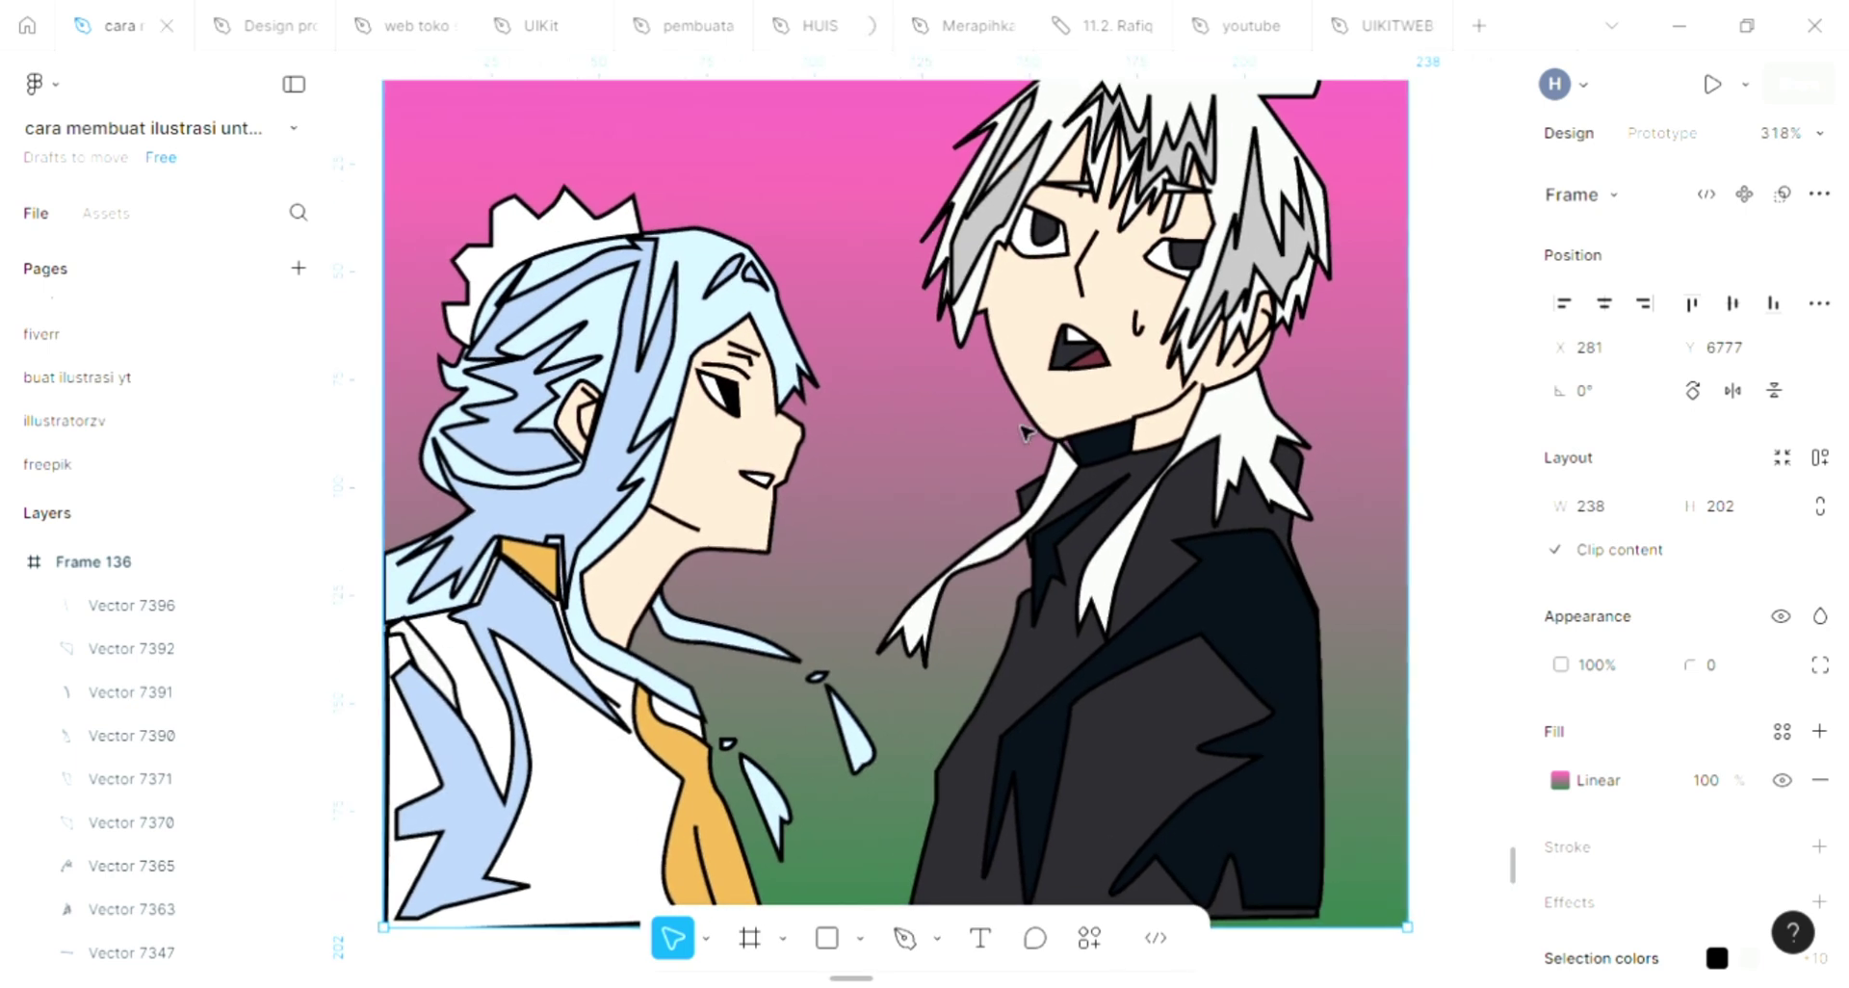